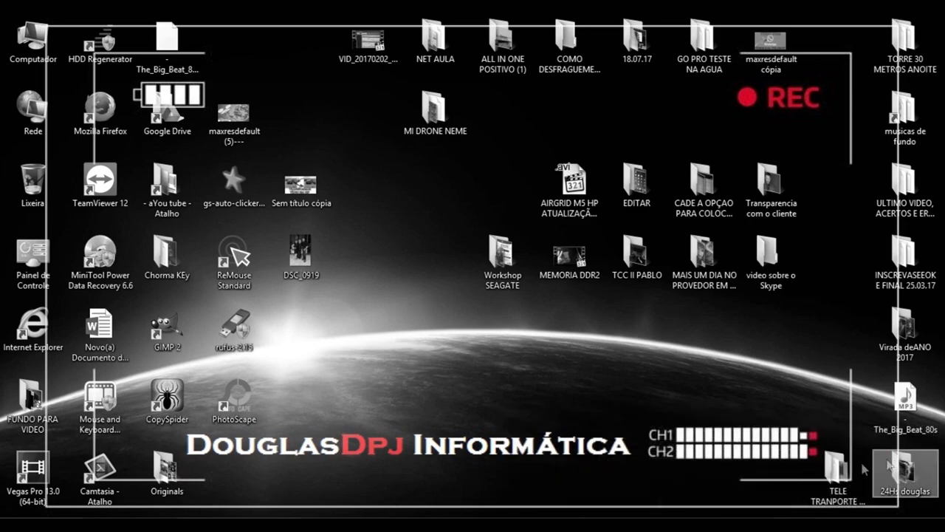
key(alt+Tab)
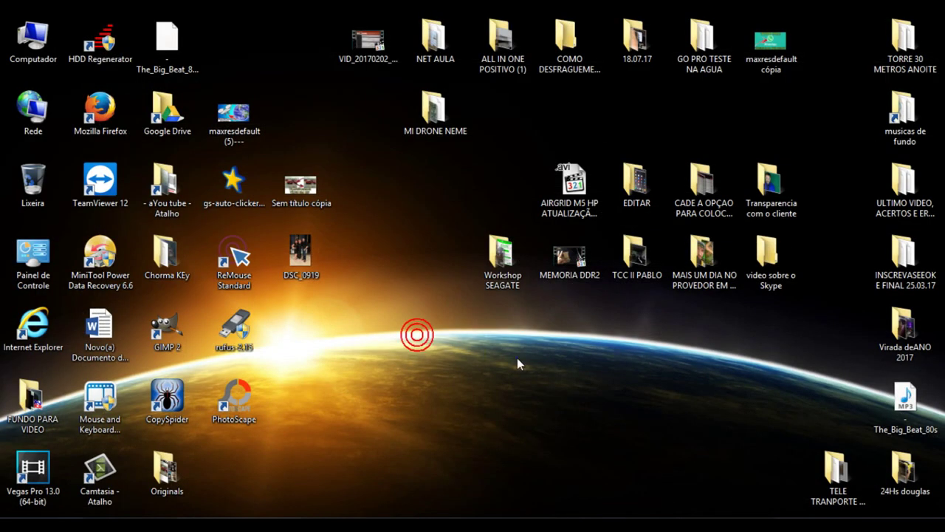
right_click(518, 359)
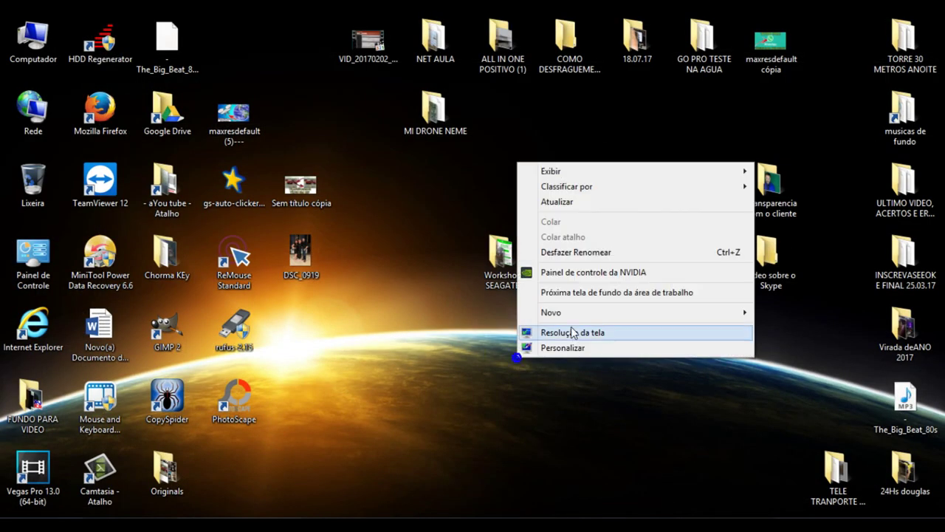
click(565, 189)
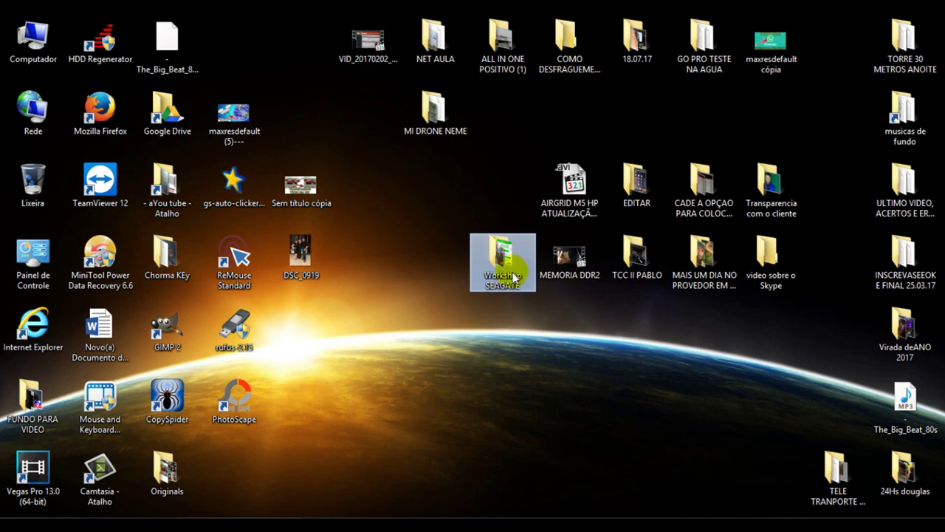
- Copy the name of the "Workshop SEAGATE" folder on the desktop
key(F2)
key(ctrl+c)
right_click(485, 277)
click(517, 316)
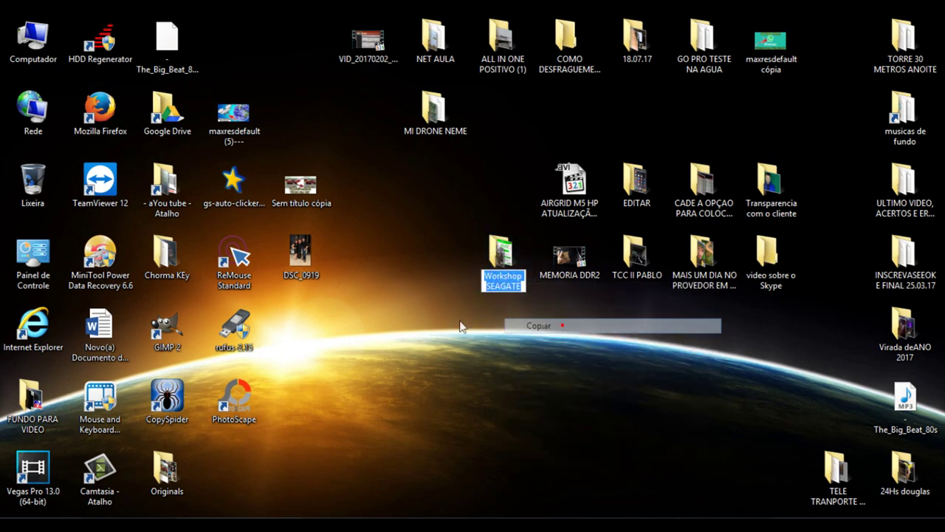
- Open the desktop's Word document "Novo(a) Documento do Microsoft Office Word" and paste the copied folder name into its first line
double_click(105, 319)
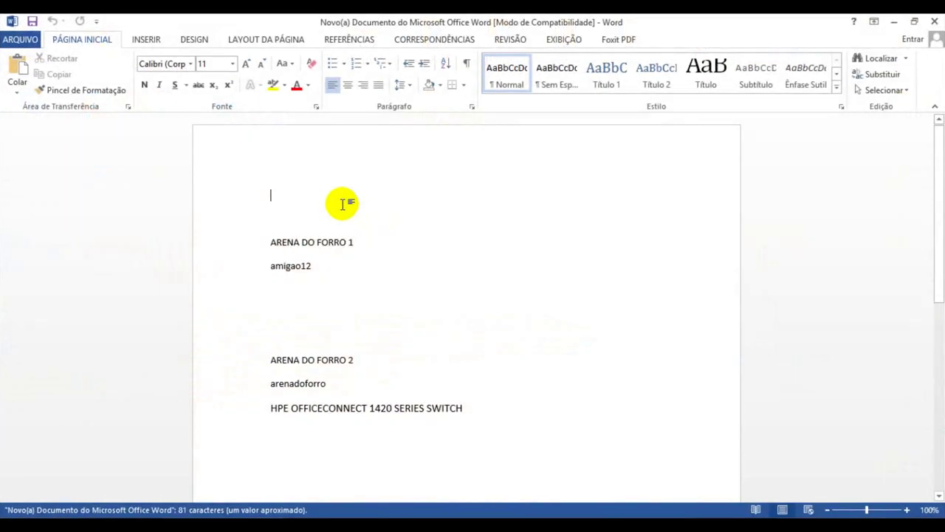
right_click(342, 196)
click(371, 257)
- Convert the pasted "Workshop SEAGATE" text to uppercase and cut it from the document
drag(359, 197, 253, 200)
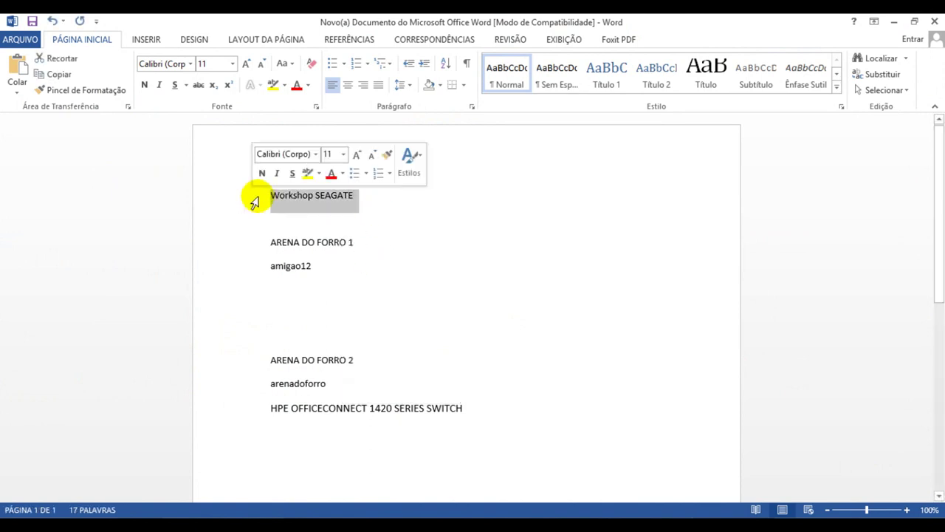
click(290, 65)
click(333, 116)
right_click(350, 192)
click(386, 200)
- Close the Word document without saving and rename the Workshop SEAGATE desktop folder as WORKSHOP SEAGATE
click(934, 20)
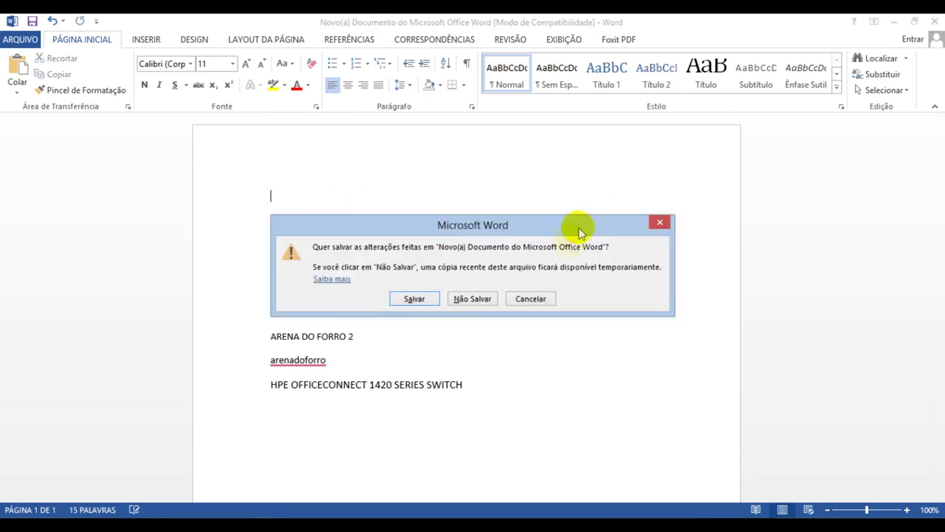
click(472, 298)
click(512, 286)
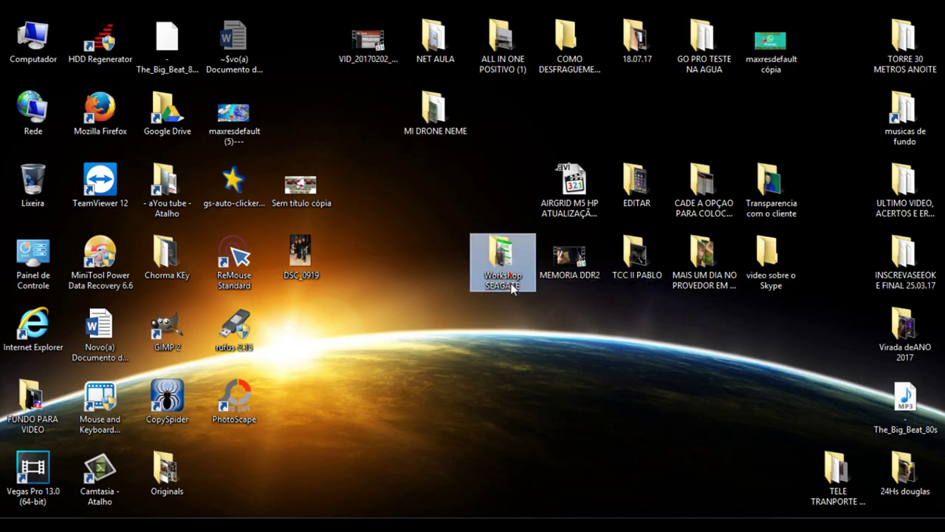
right_click(508, 282)
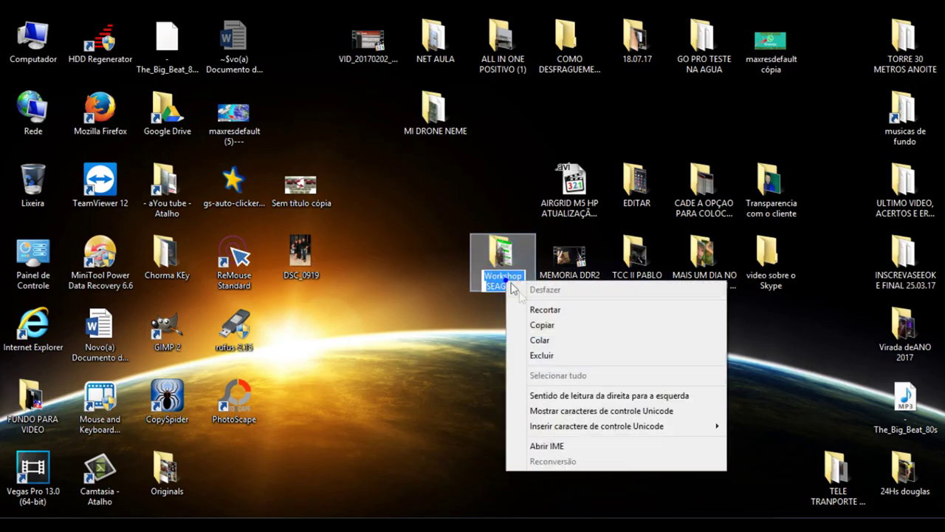
click(544, 338)
key(Return)
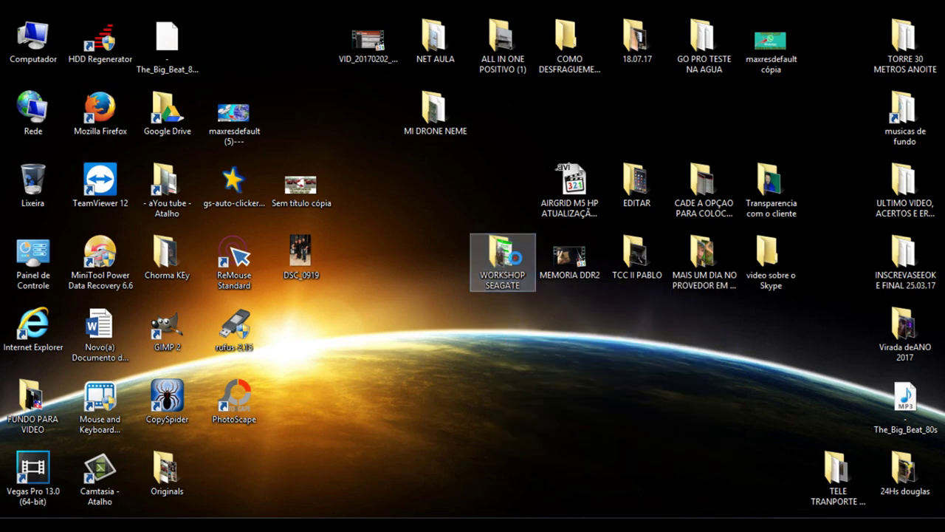
- Open the WORKSHOP SEAGATE folder and watch part of the GOPR0051 video
double_click(518, 263)
double_click(483, 78)
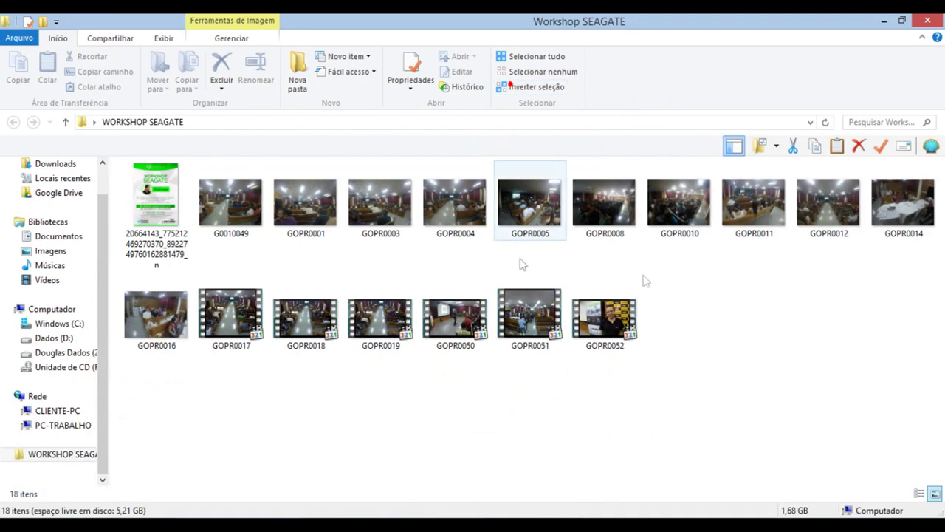
drag(807, 364, 763, 316)
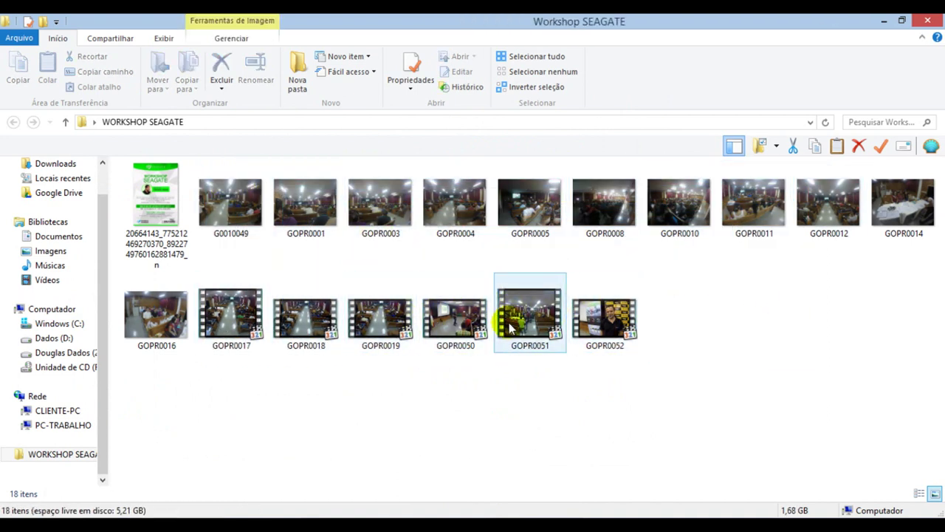
double_click(530, 318)
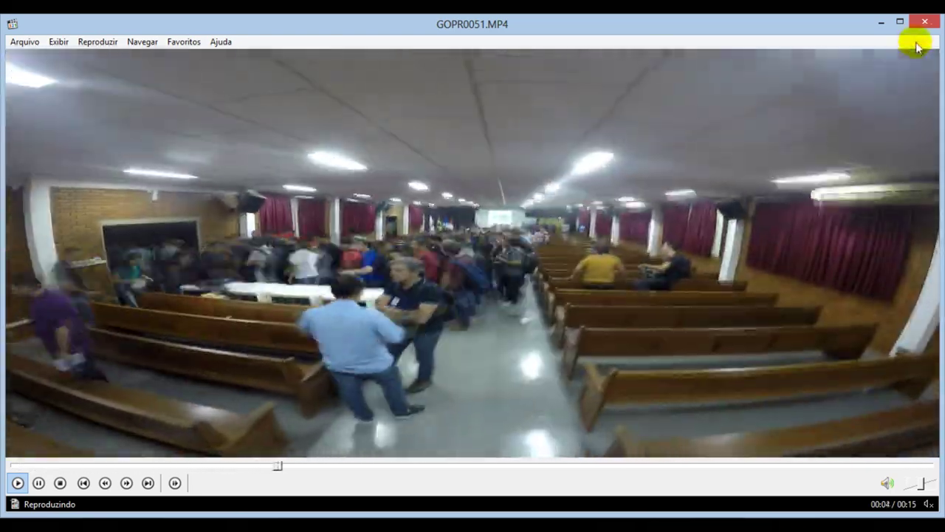
click(924, 25)
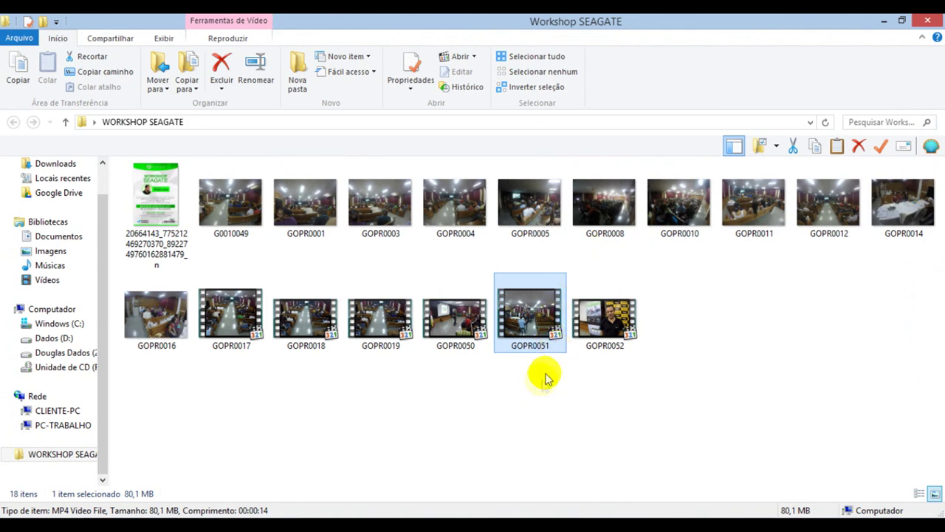
- Switch to Vegas Pro and preview the opening seconds of the TELETRANSPORTE DE UMA PORTA PARA OUTRA project
click(288, 516)
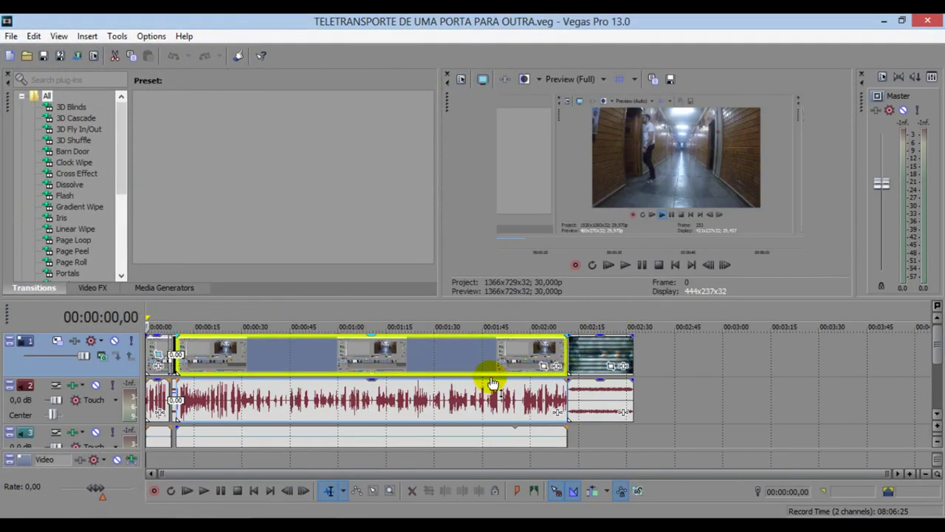
click(628, 96)
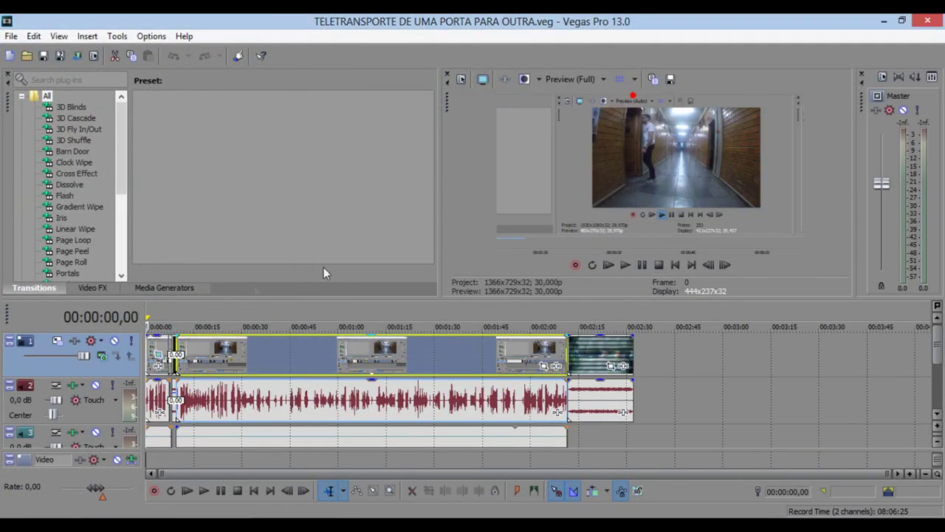
drag(157, 312, 184, 319)
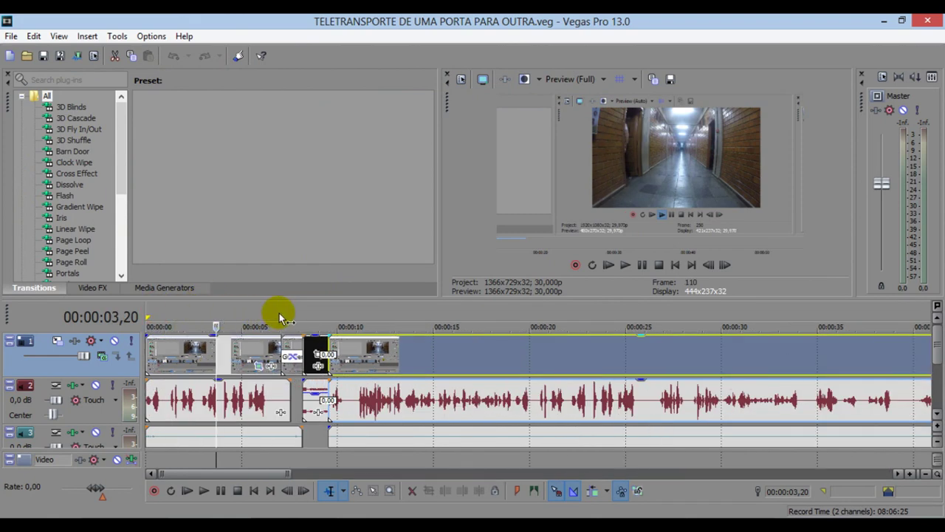
click(280, 318)
click(194, 309)
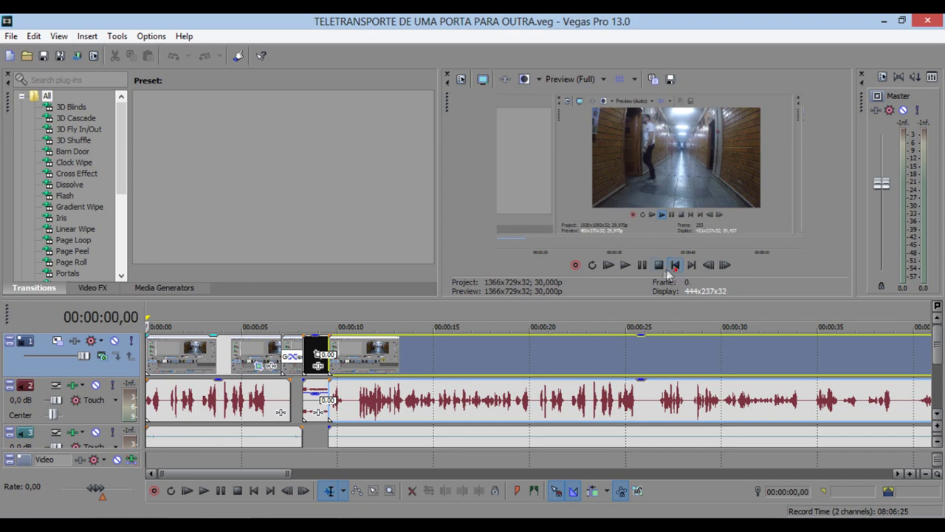
key(space)
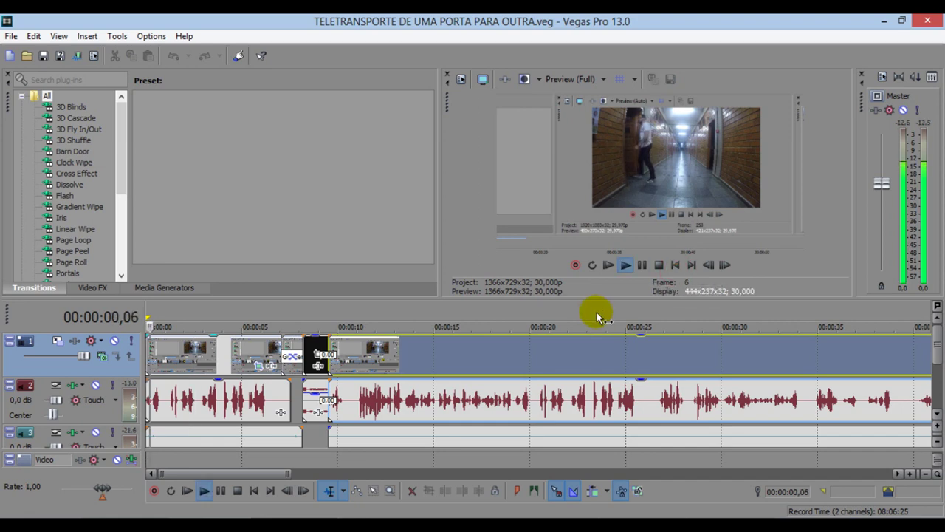
click(659, 268)
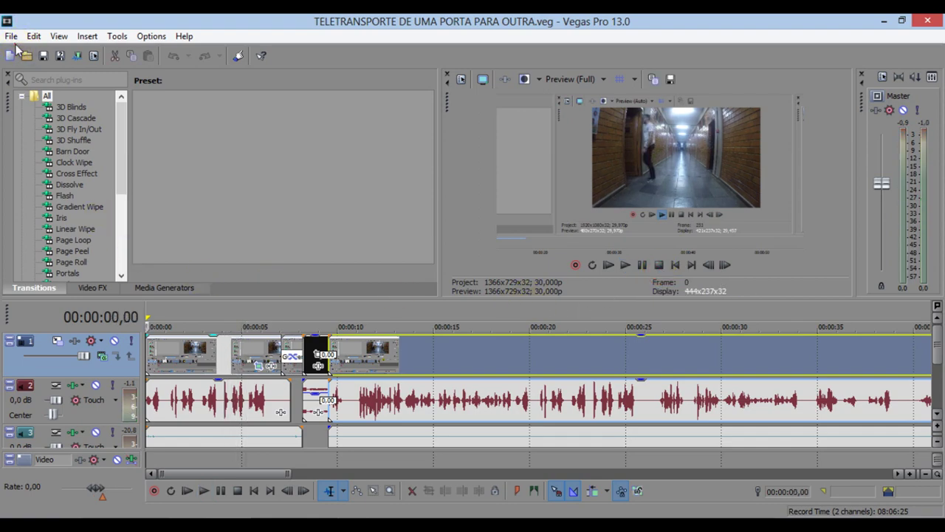
click(12, 36)
click(37, 50)
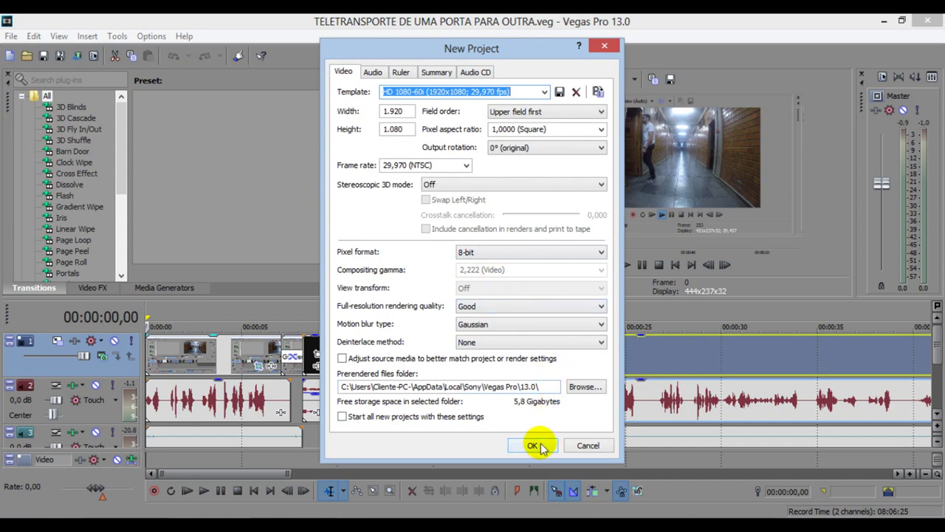
click(588, 446)
- Create a new project with the HD 1080-60i (1920x1080) template and a frame rate of 29,970 (NTSC)
click(11, 35)
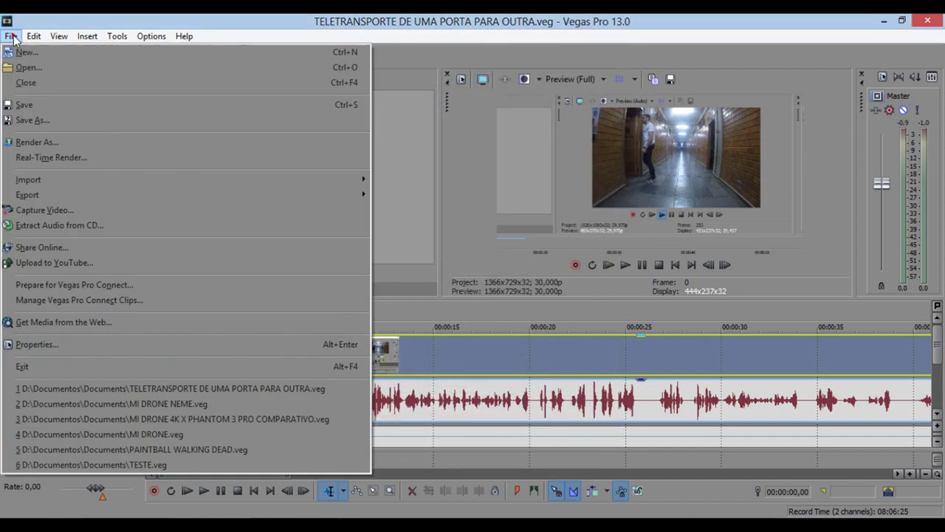
click(25, 50)
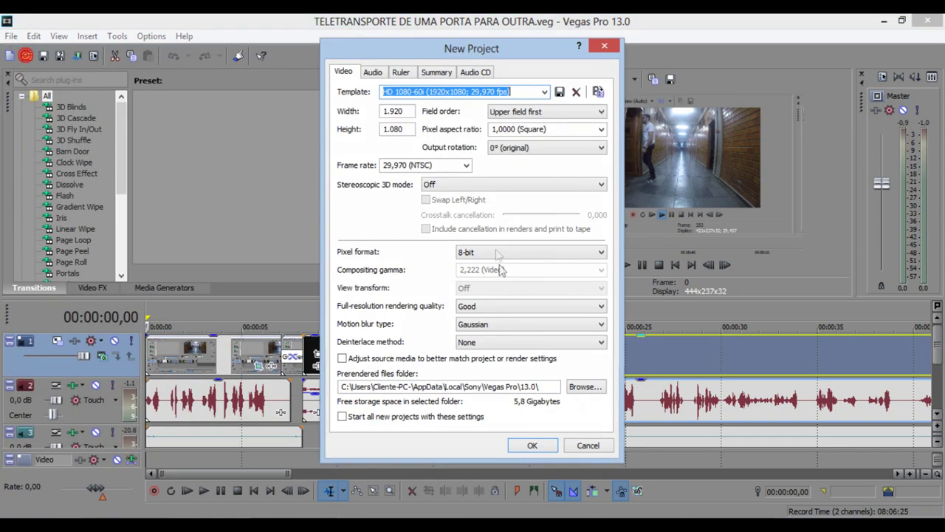
click(442, 164)
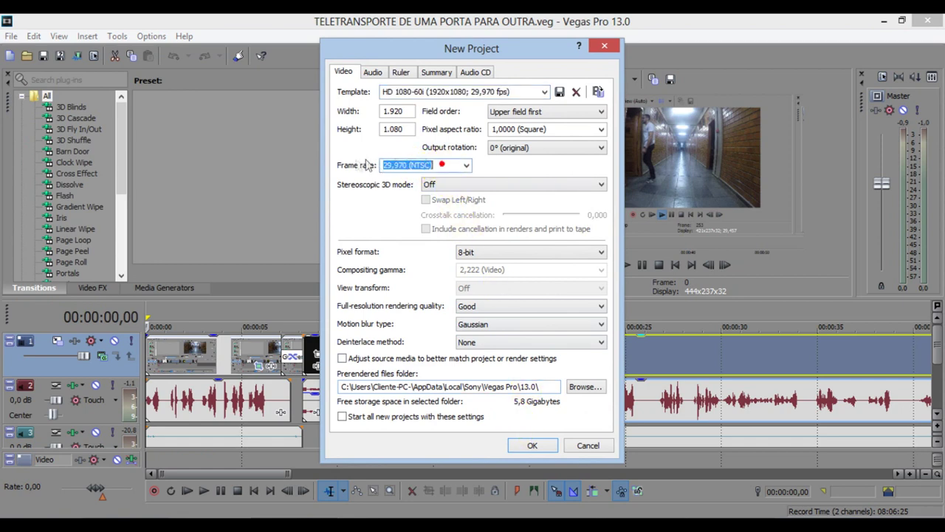
click(467, 167)
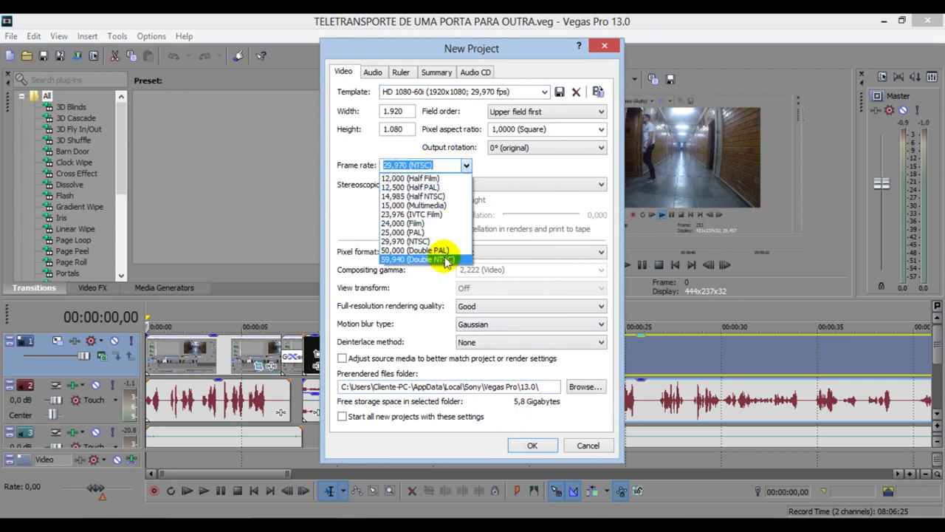
click(467, 167)
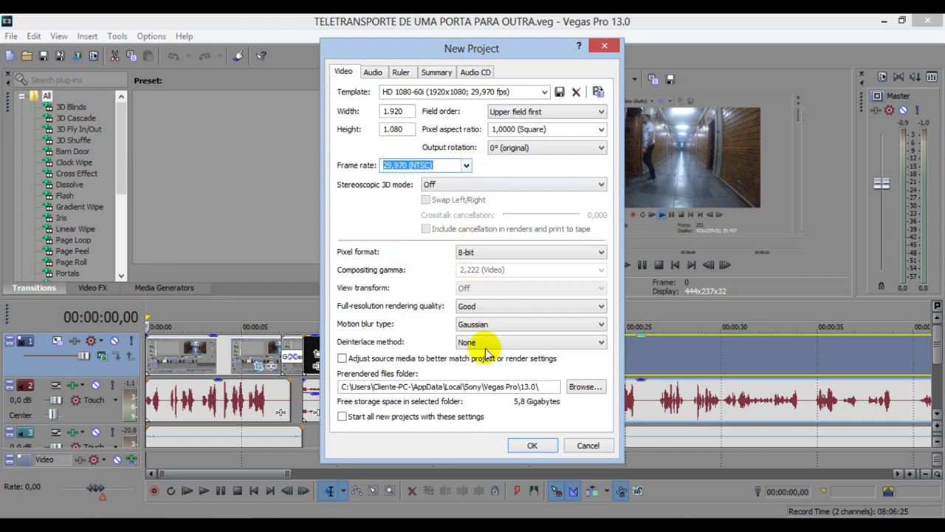
click(528, 443)
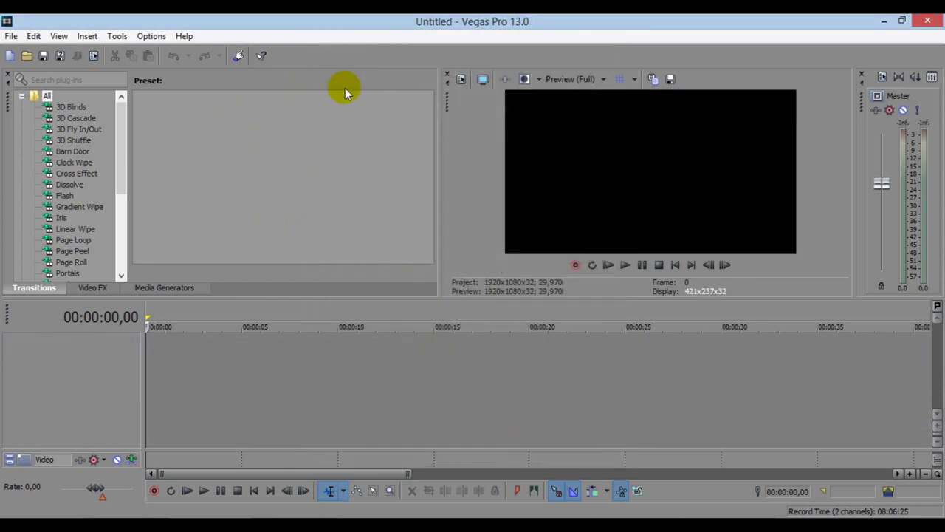
- Add the GOPR0051 clip from the WORKSHOP SEAGATE folder to the timeline and move it to the start
key(alt+Tab)
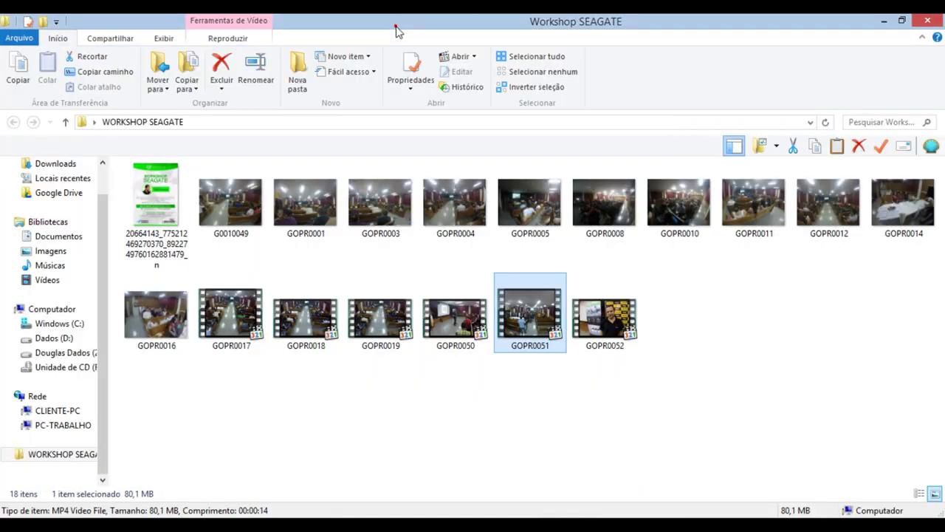
drag(534, 324, 809, 465)
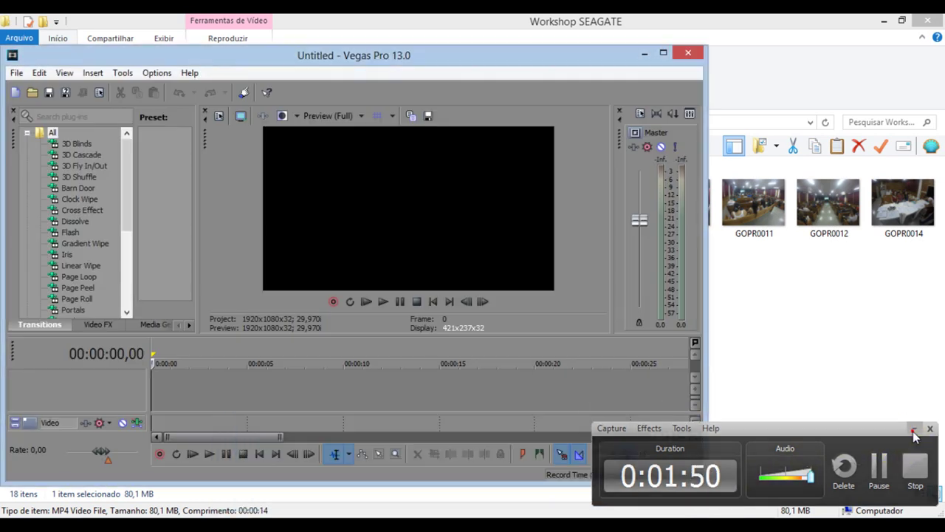
click(571, 43)
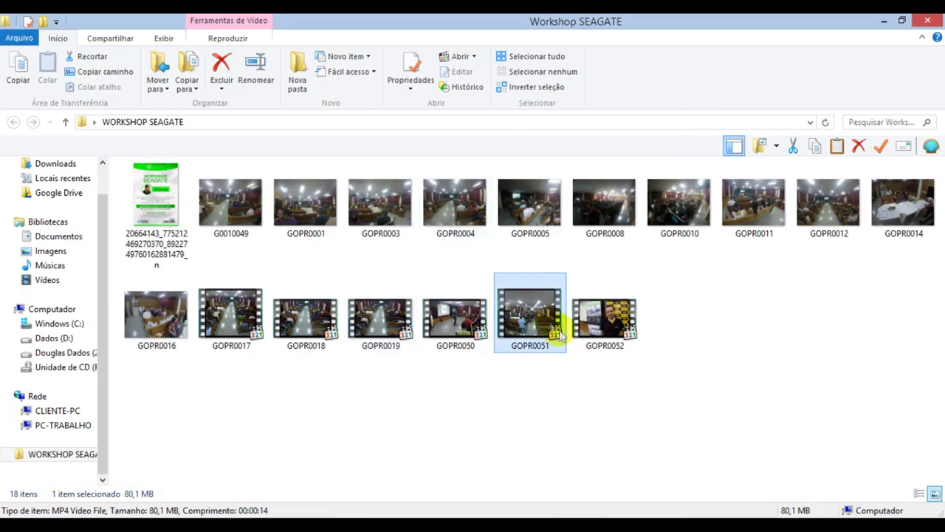
drag(530, 317, 328, 382)
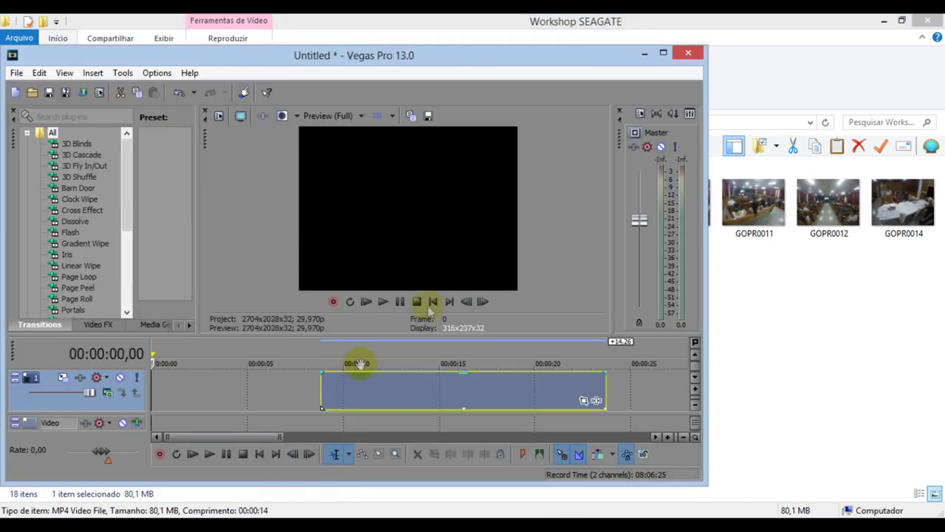
double_click(582, 59)
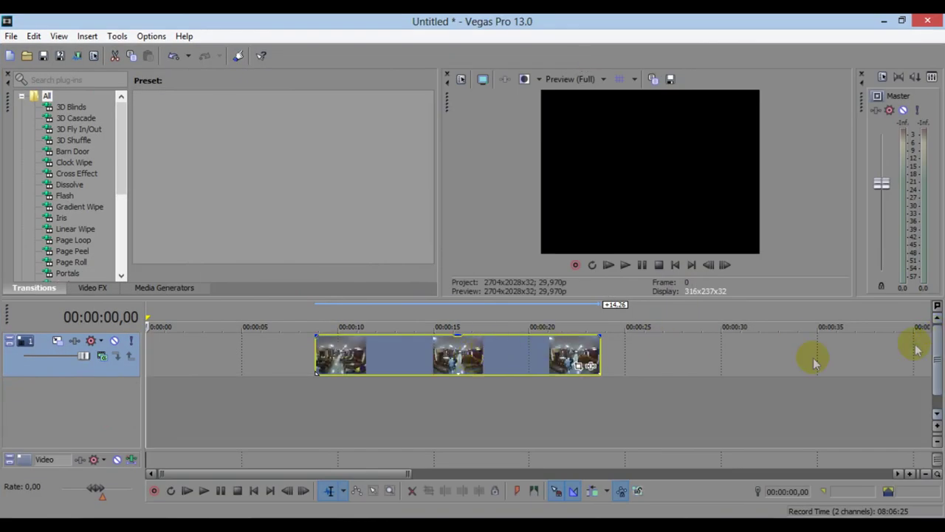
drag(507, 359, 284, 366)
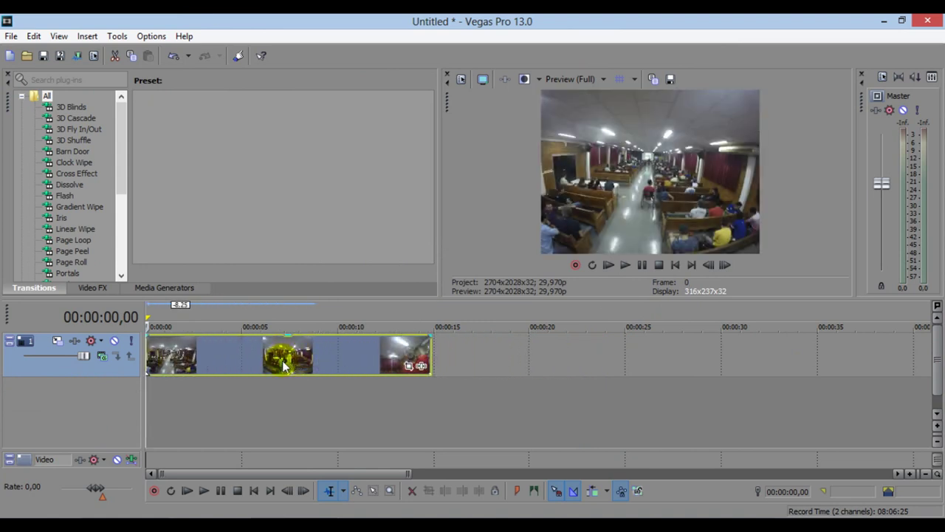
- Browse the presets of the available transitions, including Barn Door, Dissolve, Cross Effect, Push, Clock Wipe and 3D Cascade
click(248, 354)
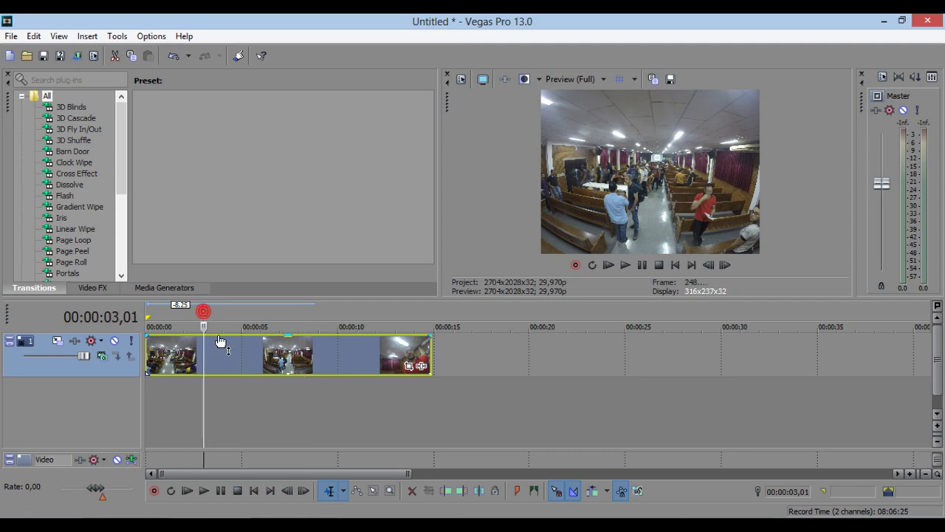
click(74, 151)
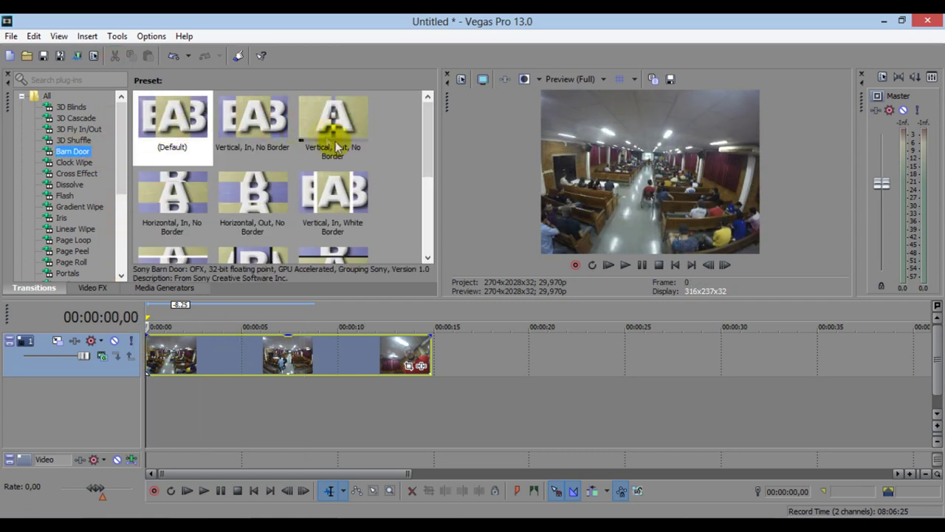
click(70, 184)
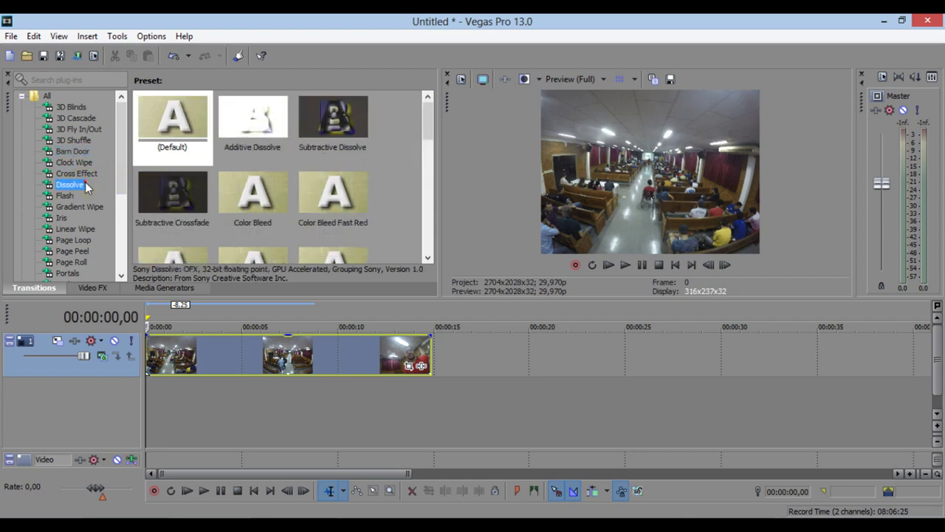
click(80, 174)
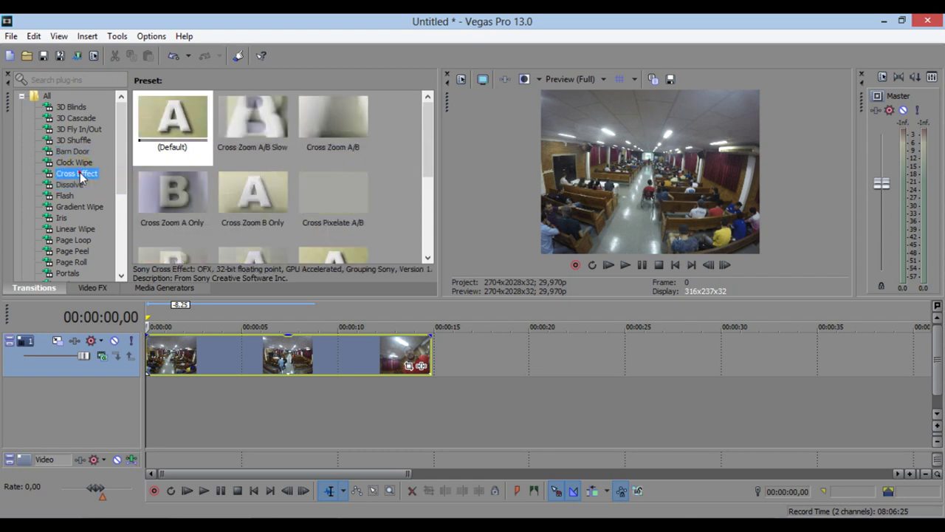
scroll(78, 214, down, 3)
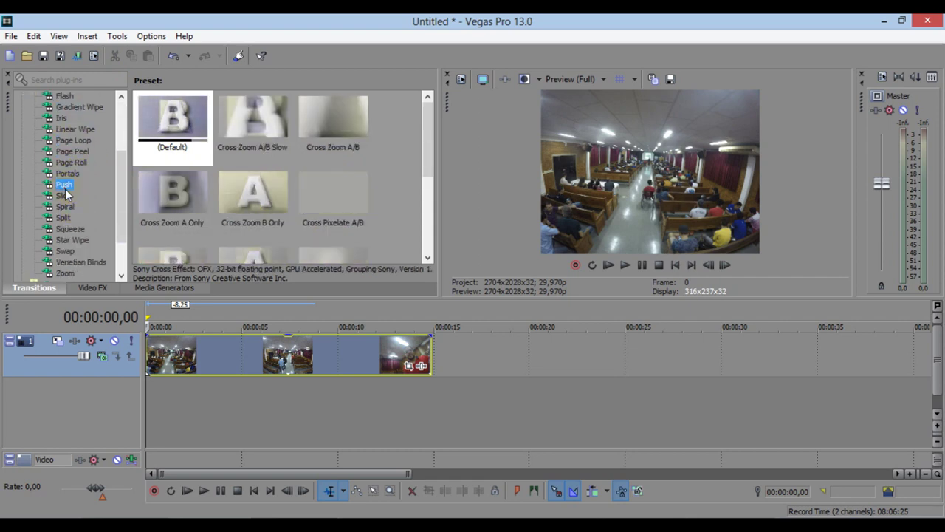
click(65, 189)
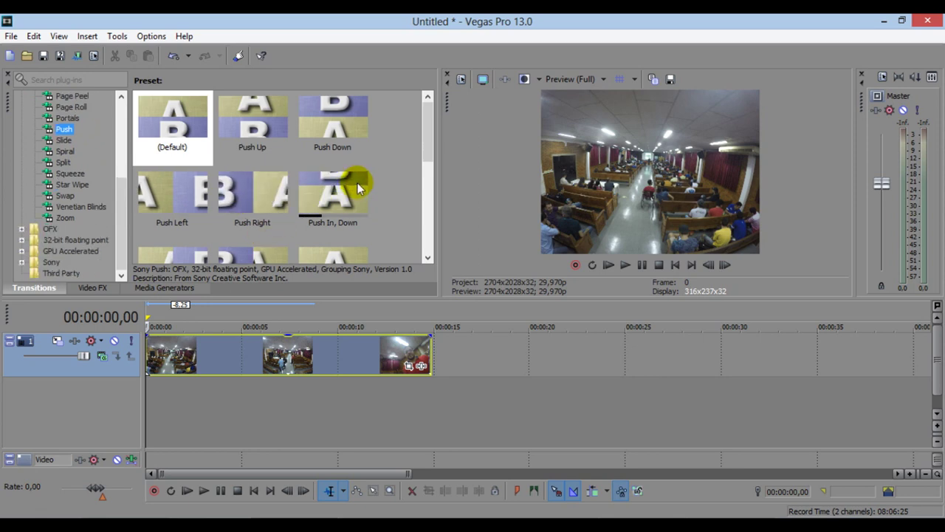
scroll(81, 188, down, 2)
click(68, 175)
scroll(67, 184, up, 4)
click(78, 152)
click(75, 141)
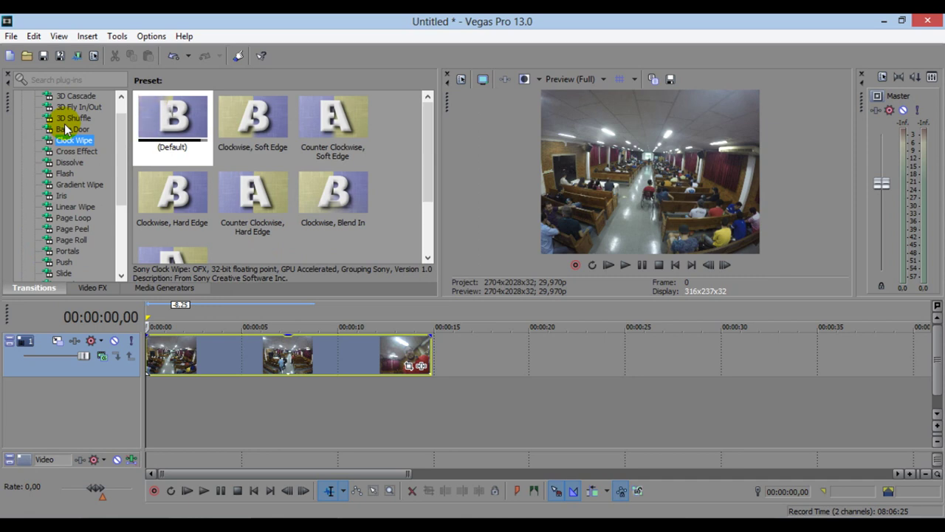
click(61, 117)
scroll(79, 146, up, 1)
click(67, 121)
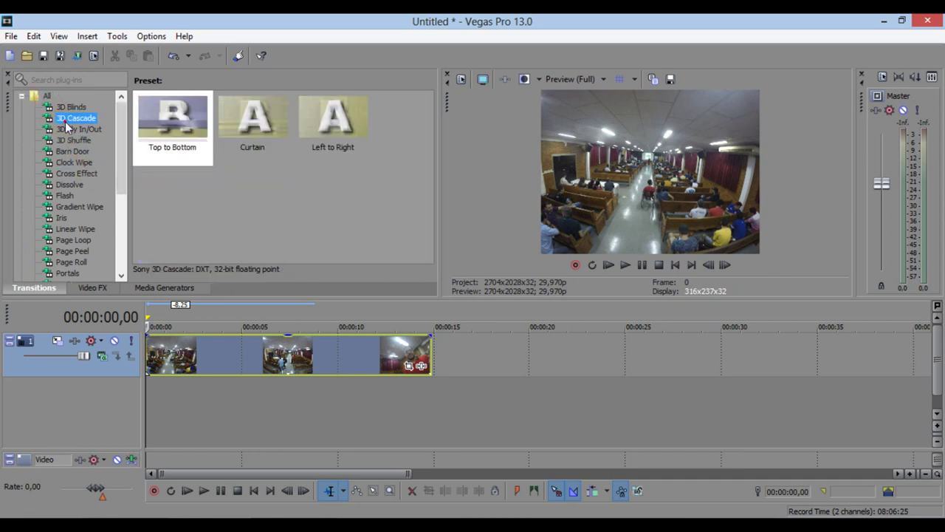
click(68, 139)
- Apply the Default preset of the 3D Fly In/Out transition to the start of the clip and dismiss its settings
click(76, 130)
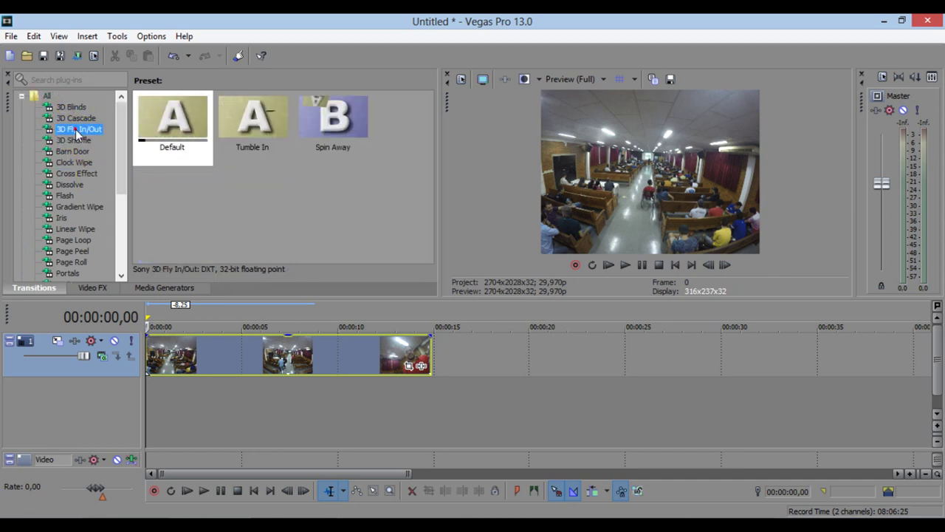
drag(172, 122, 164, 208)
drag(156, 369, 153, 376)
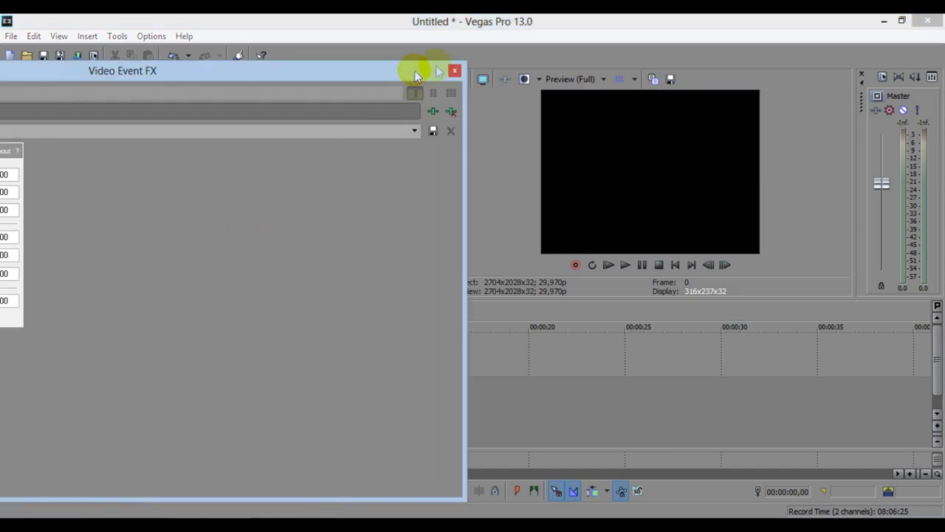
click(454, 72)
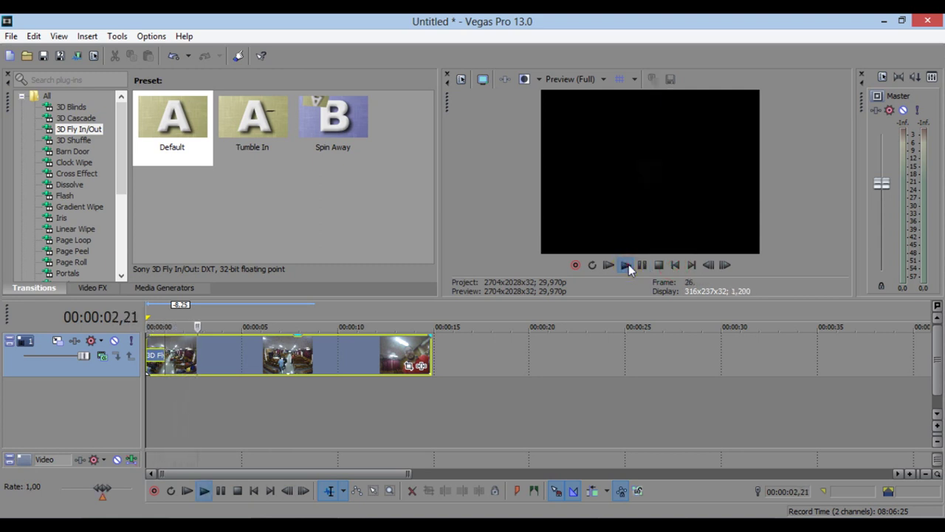
- Set the preview quality to Preview (Auto) and play the clip from the start with its transition
click(659, 265)
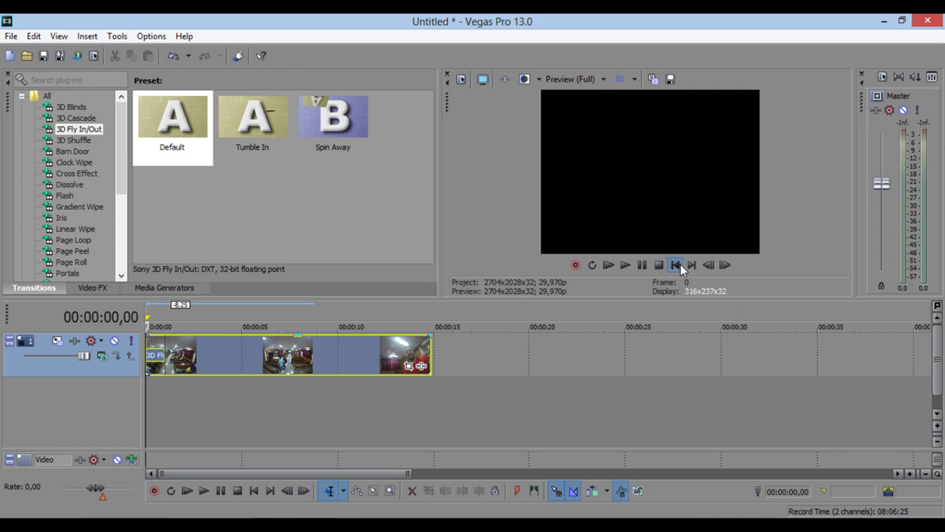
click(584, 79)
click(583, 114)
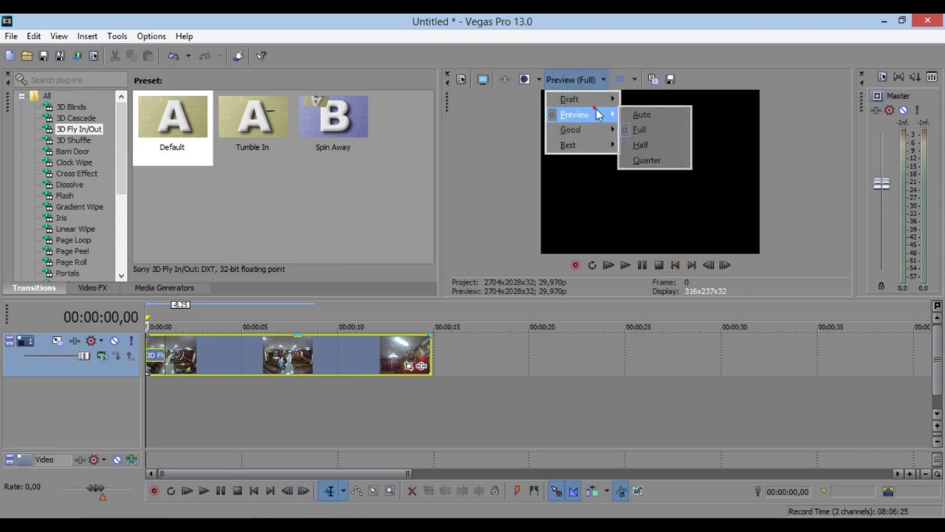
click(656, 116)
click(625, 264)
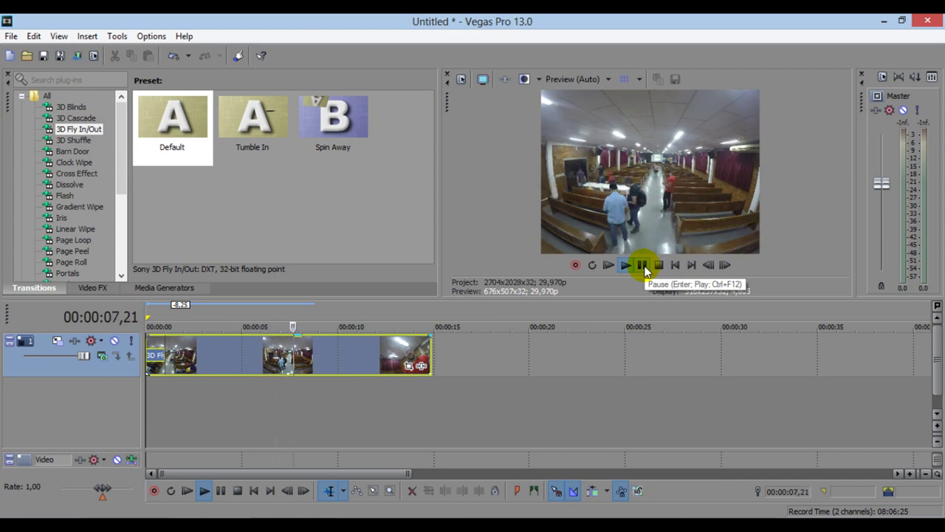
- Pause playback, undo the 3D Fly In/Out transition and return the playhead to the start of the timeline
click(642, 267)
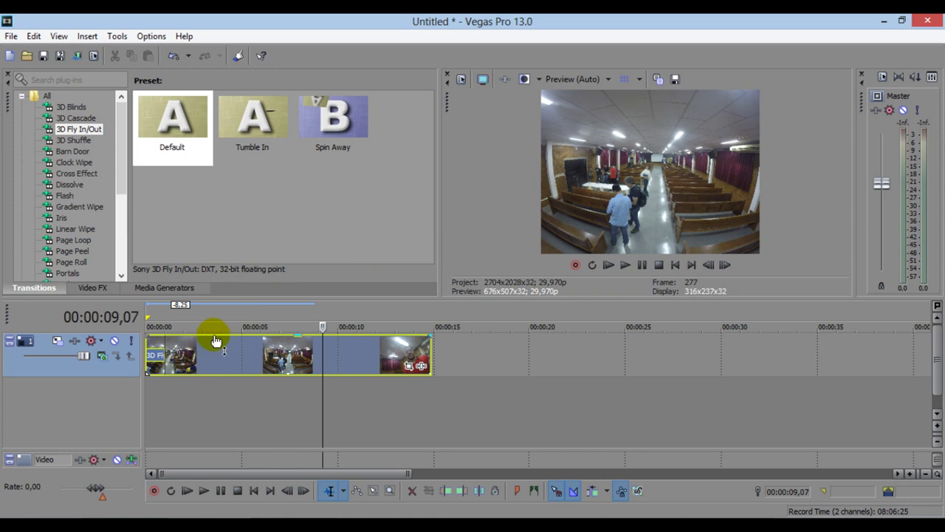
click(185, 315)
click(674, 265)
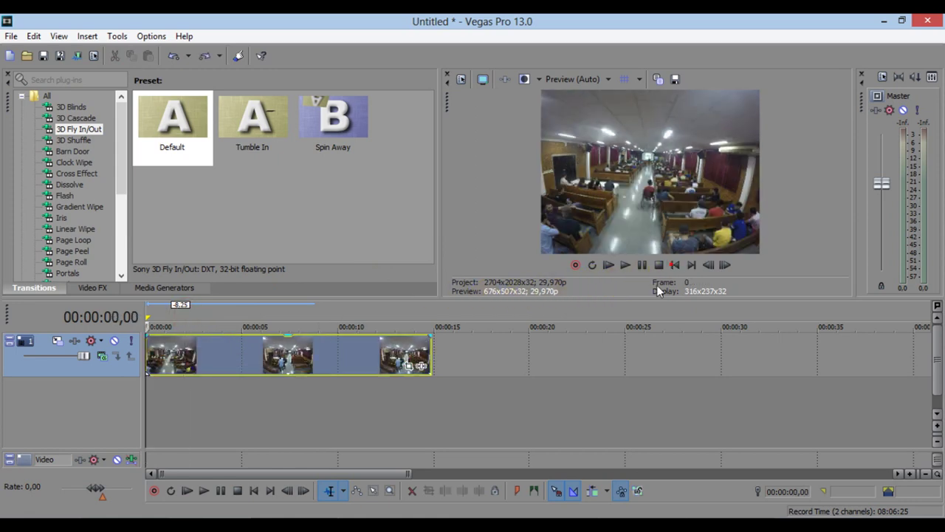
- Save the project as WORKSHOP SEAGATE in the Documents folder
click(43, 56)
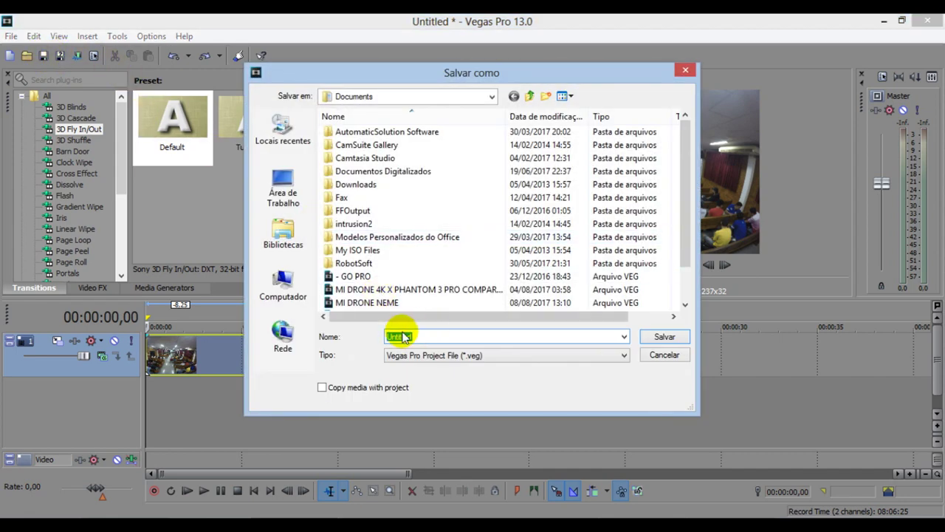
right_click(404, 338)
click(458, 205)
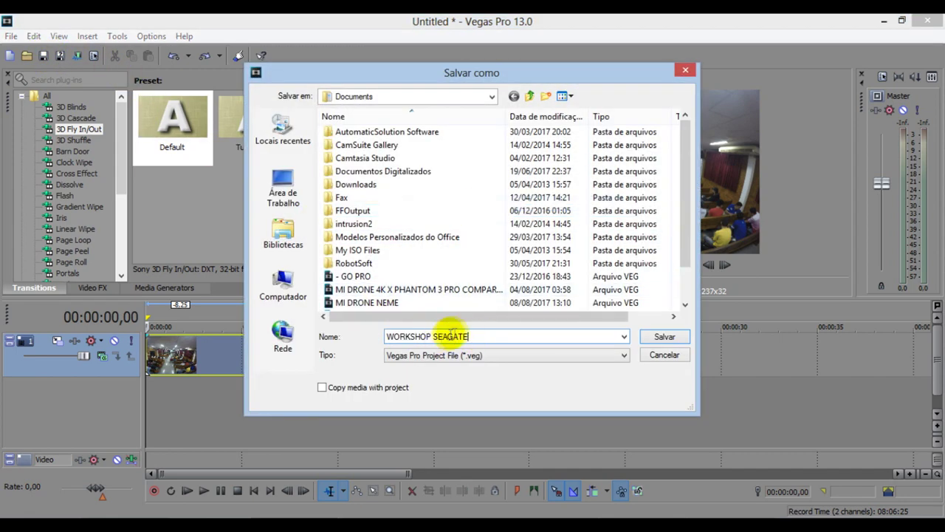
click(665, 336)
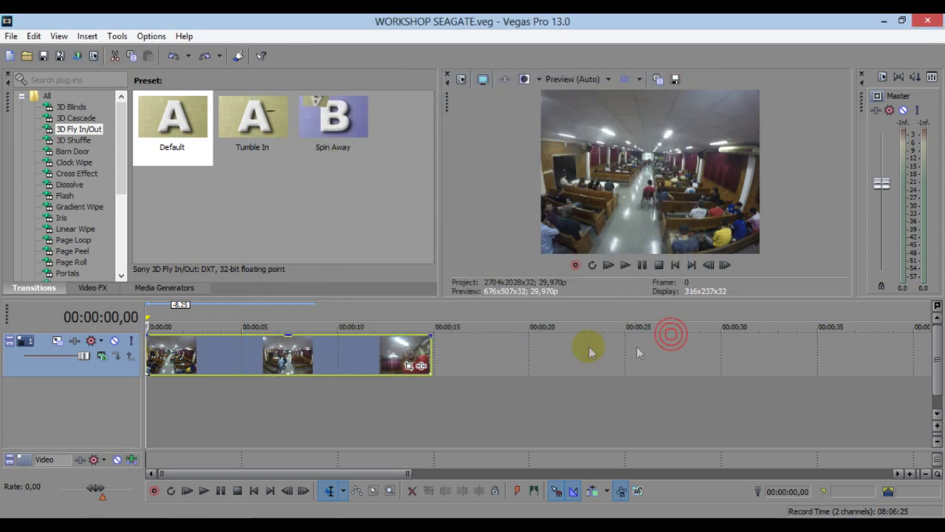
- View the Clock Wipe presets and preview the opening seconds of the clip, returning the playhead to the start
click(74, 162)
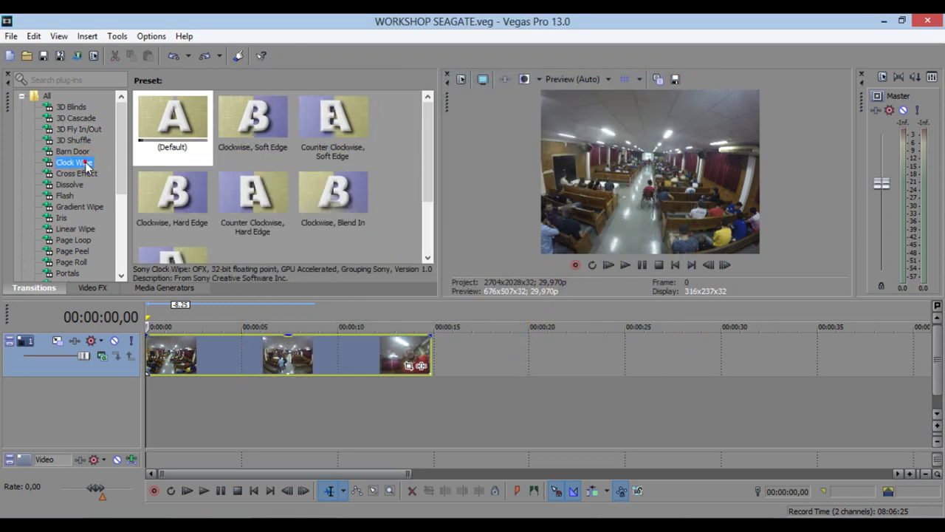
key(space)
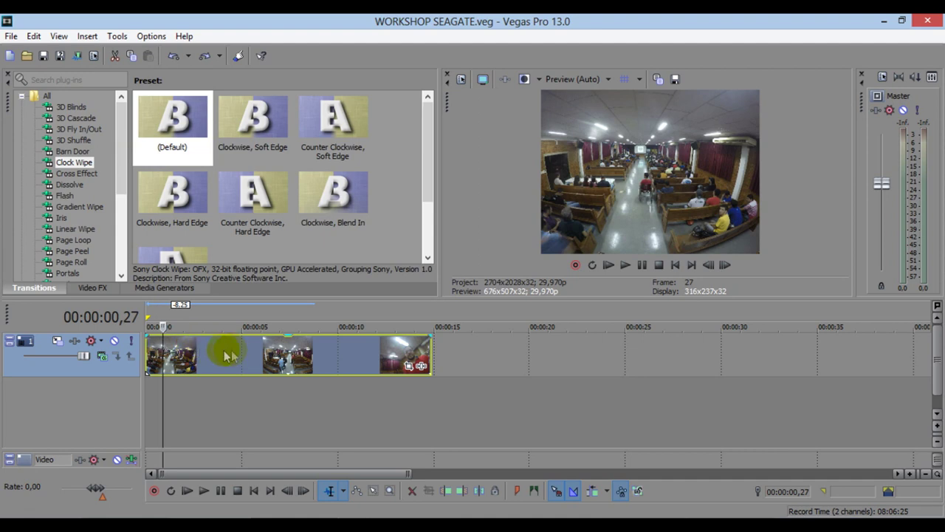
click(213, 355)
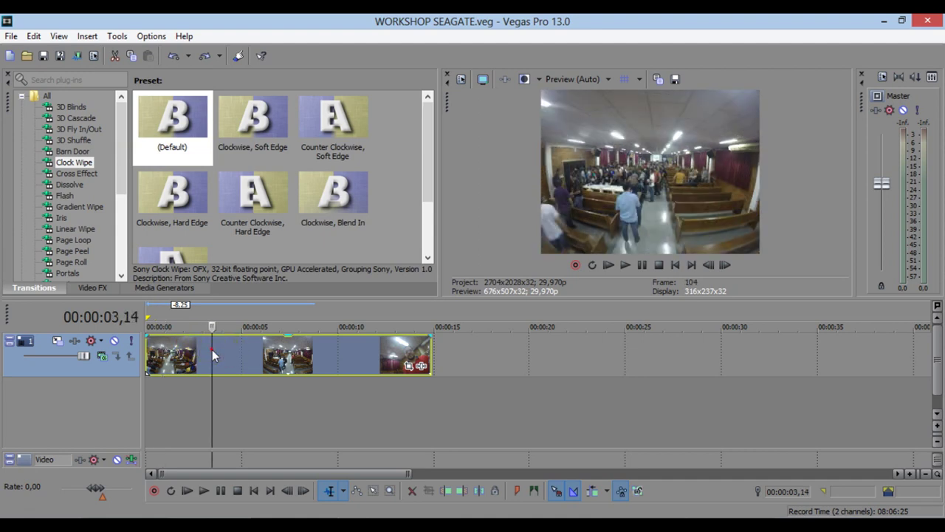
click(660, 266)
key(space)
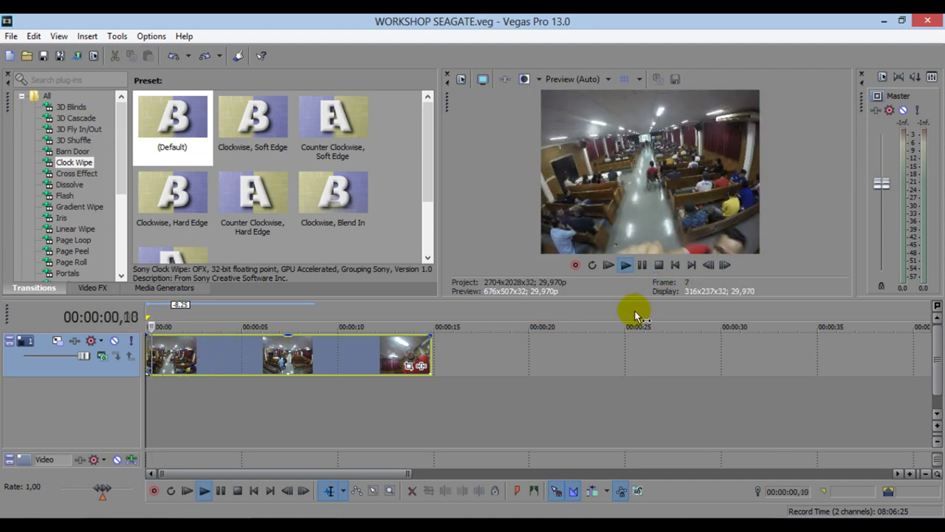
click(644, 265)
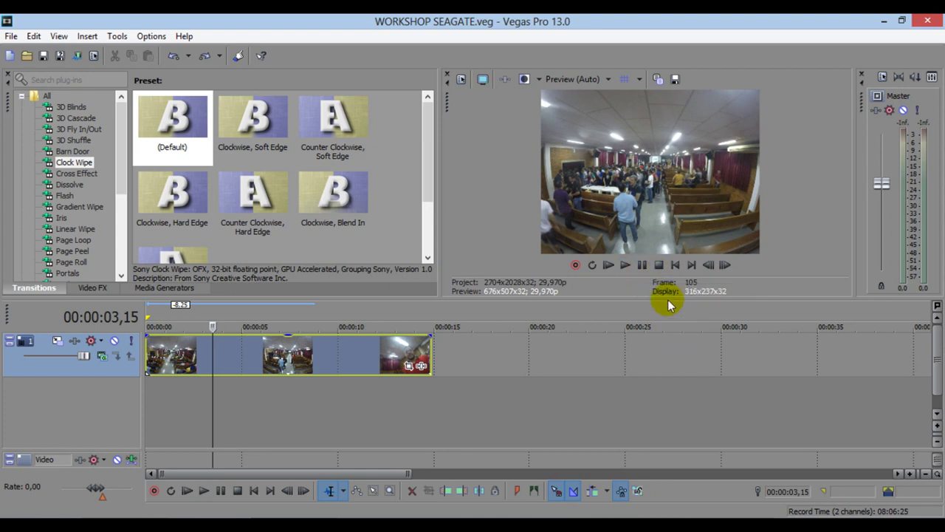
click(674, 267)
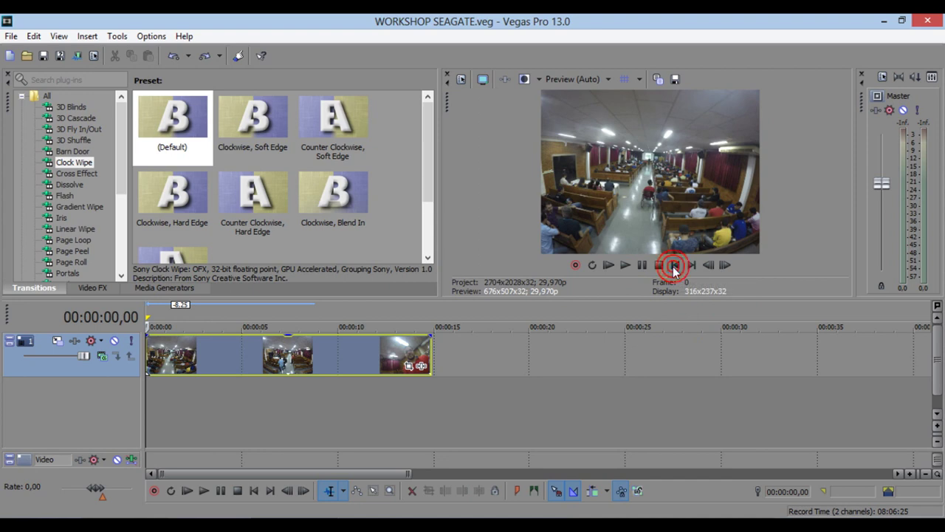
- Reverse the video clip on the timeline
click(340, 359)
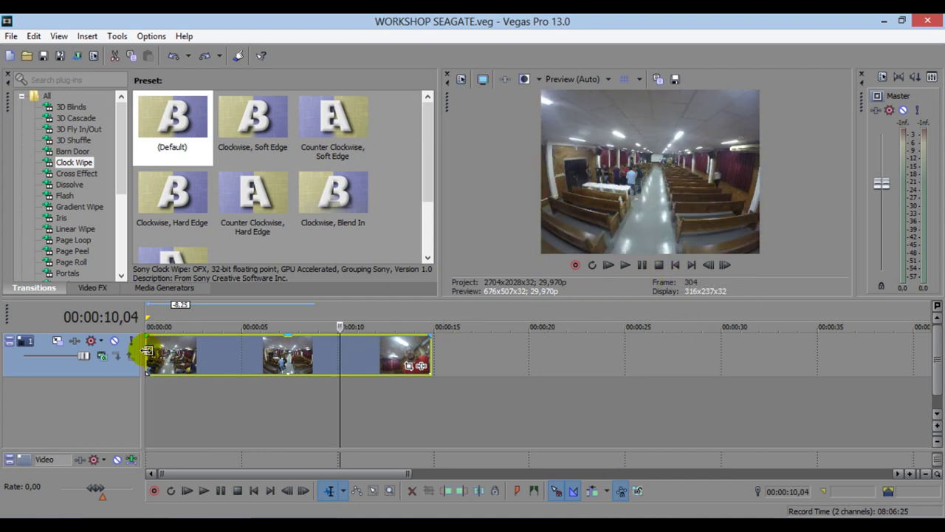
right_click(148, 350)
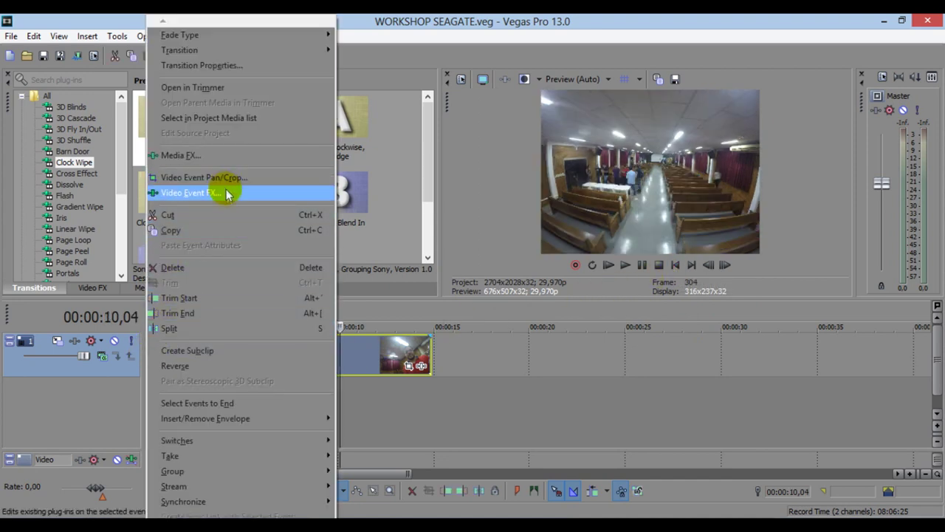
click(239, 362)
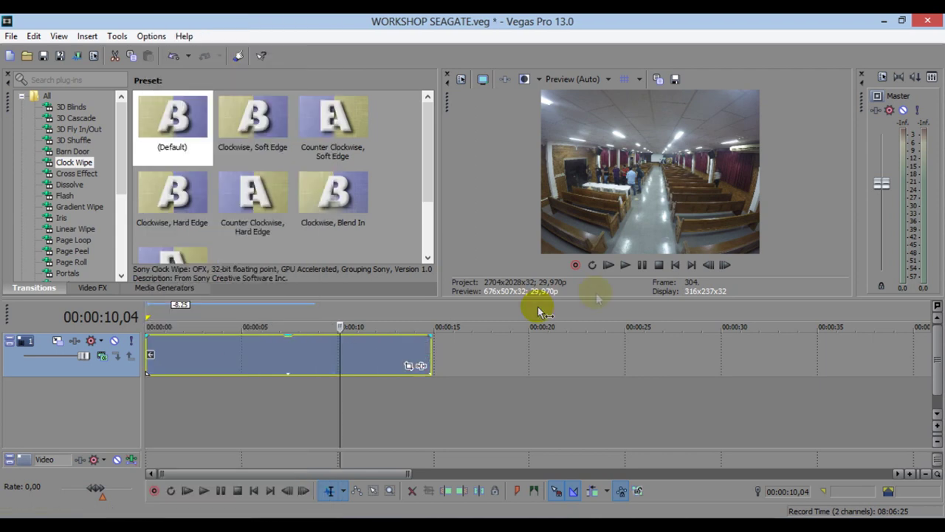
- Play the opening seconds of the reversed clip from the start of the timeline
click(675, 265)
key(space)
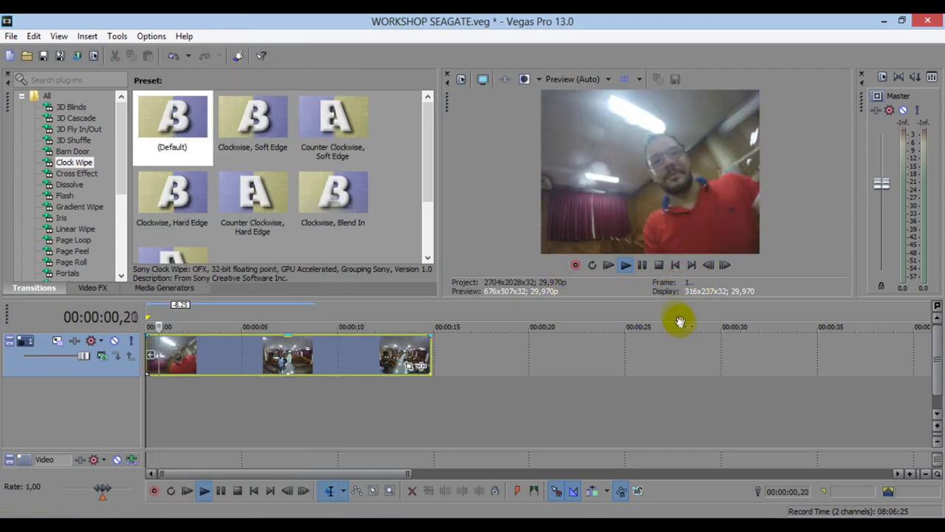
click(641, 265)
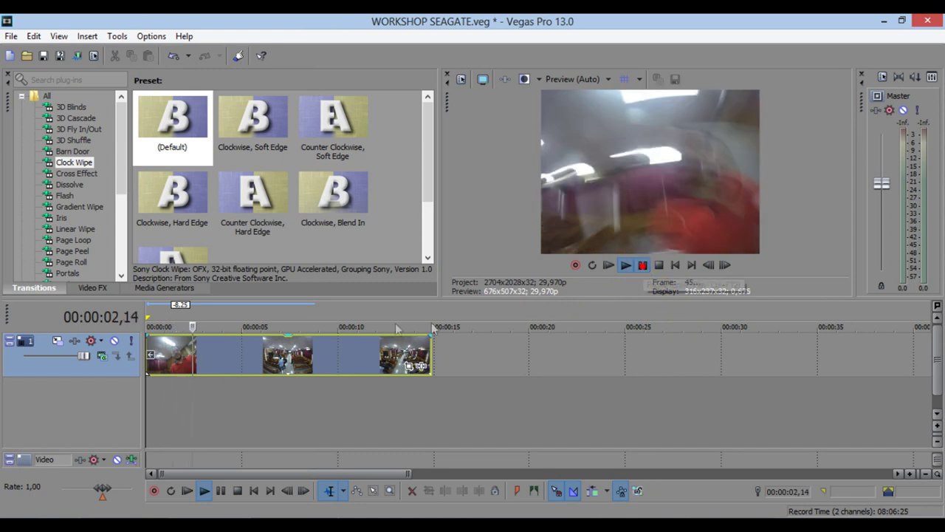
- Set the preview quality to Draft (Auto) and check the first frames of the reversed clip up close
click(560, 80)
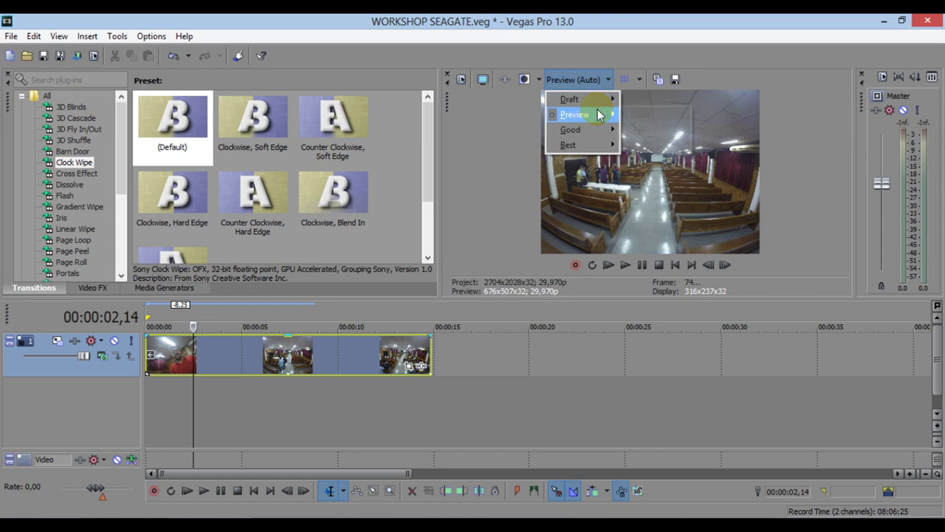
click(627, 100)
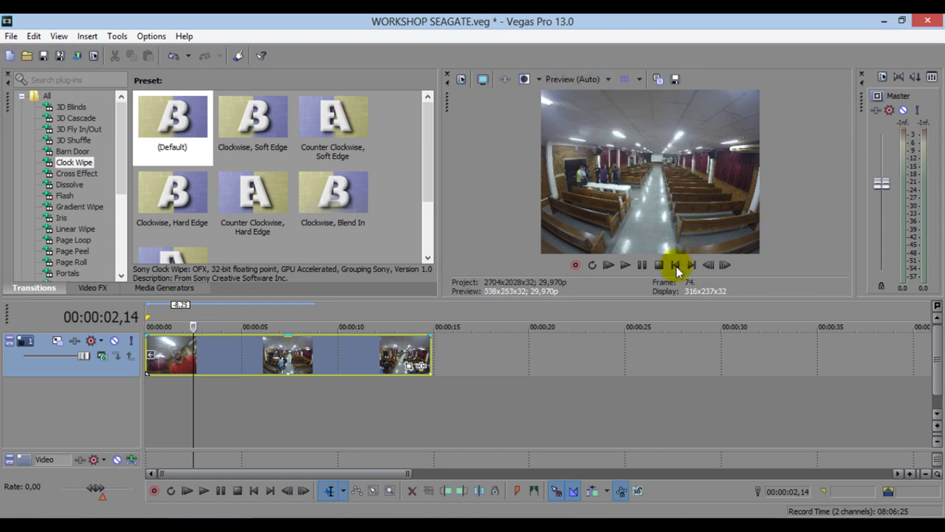
click(676, 266)
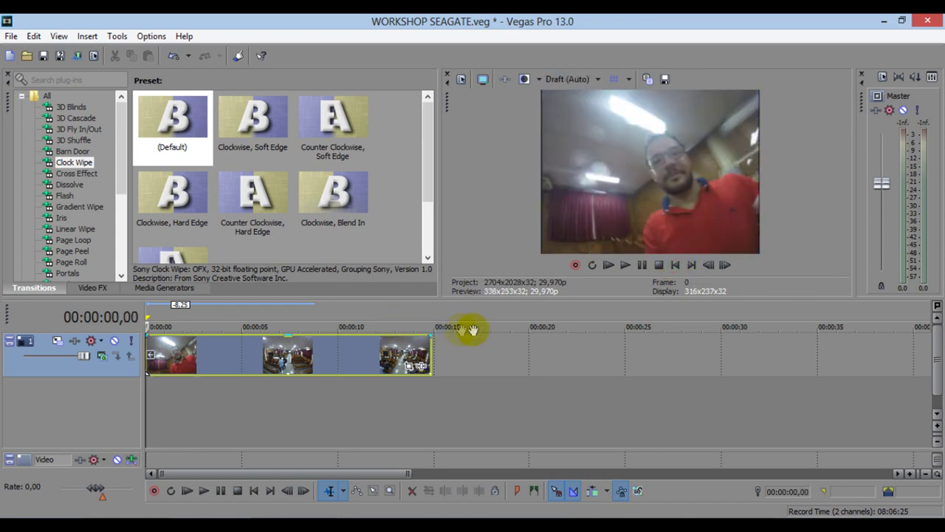
key(space)
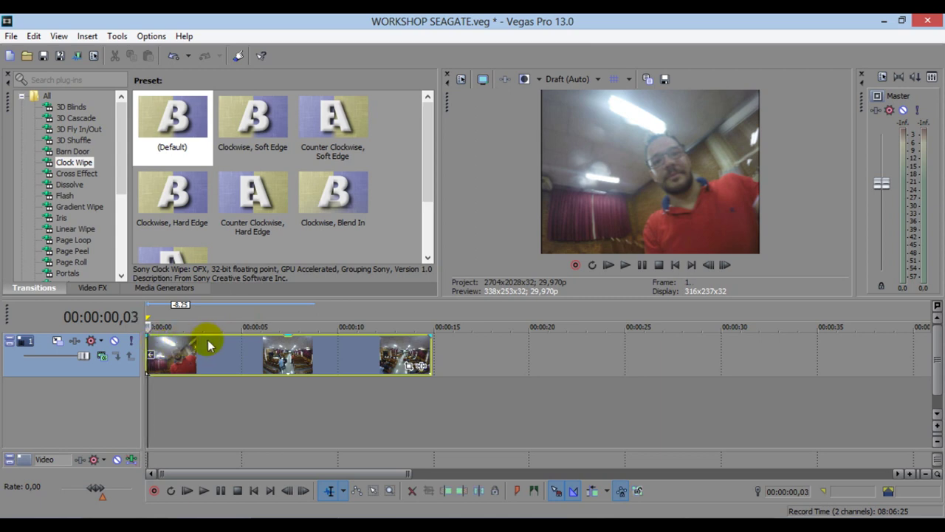
scroll(208, 341, up, 5)
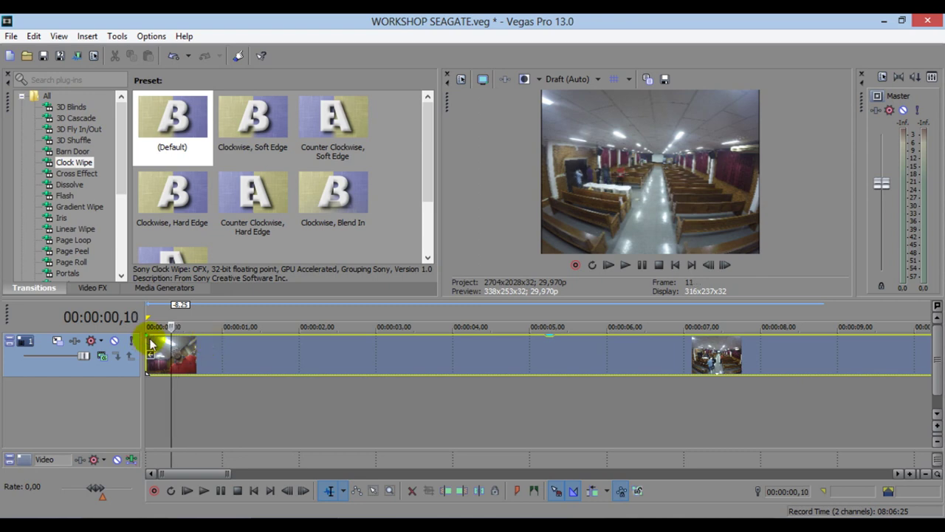
- Split the reversed clip at 00:00:00,07, right after its blurred opening frames
key(Left)
key(Left)
key(Left)
key(Left)
key(Right)
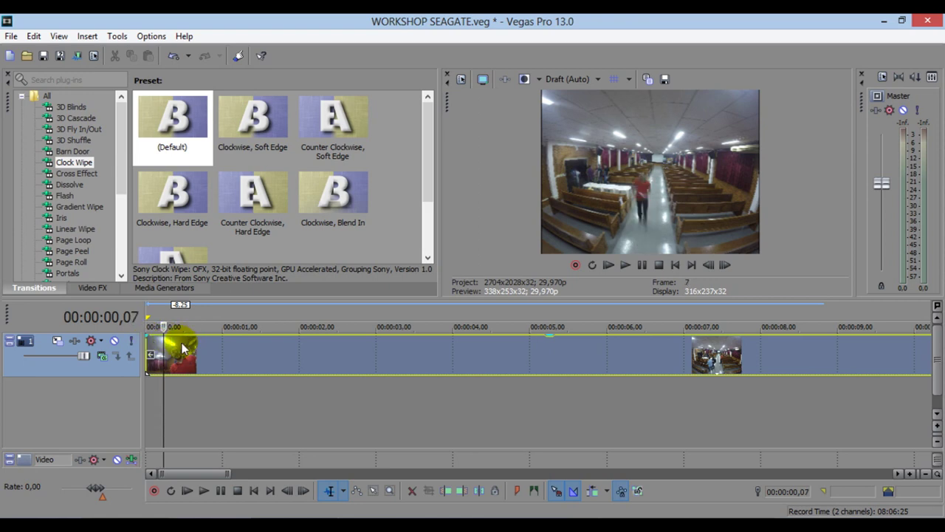
click(476, 491)
- Delete the short opening piece and move the remaining clip to the start of the timeline
click(153, 348)
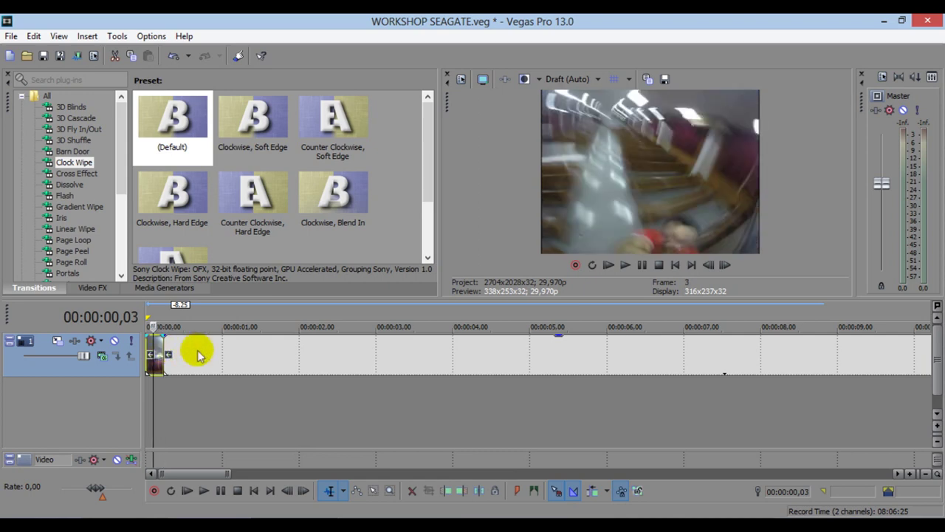
key(Delete)
drag(211, 357, 198, 355)
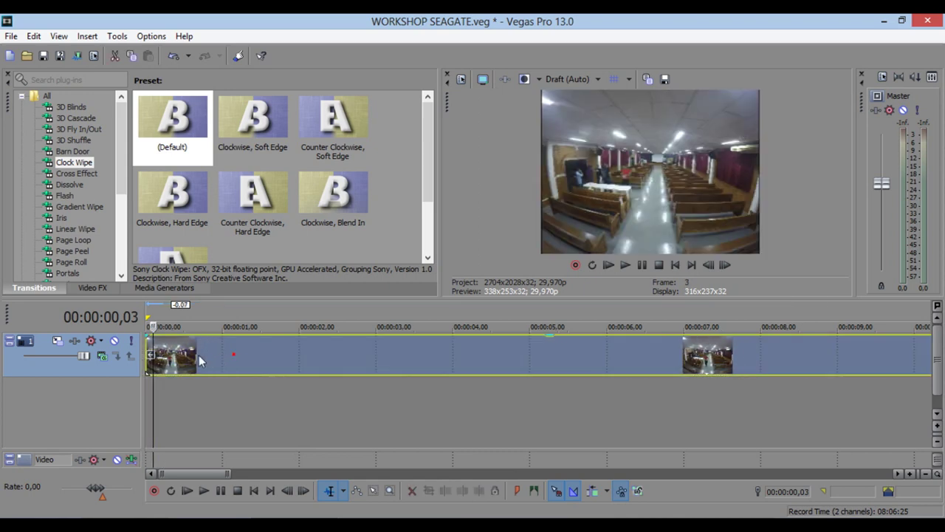
- Play the trimmed clip from the start up to about 6 seconds and reselect Draft (Auto) preview quality
click(675, 265)
key(space)
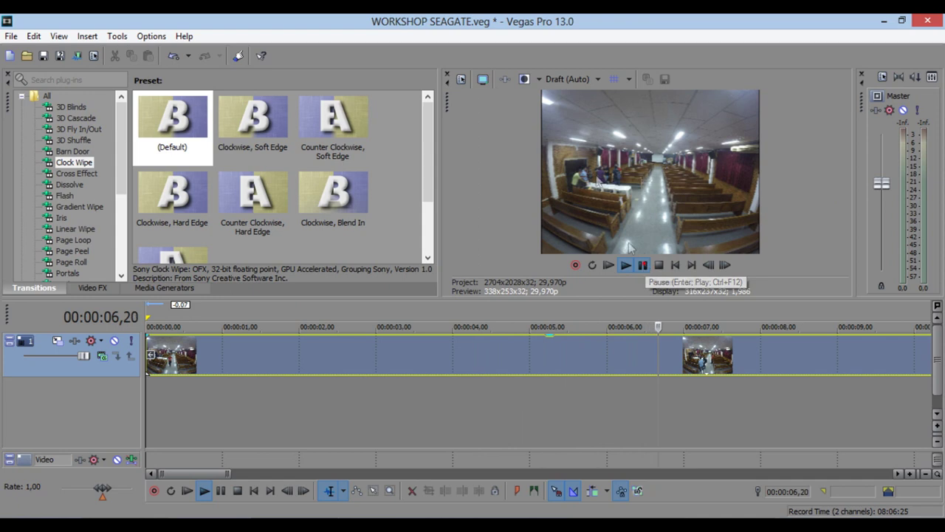
click(574, 82)
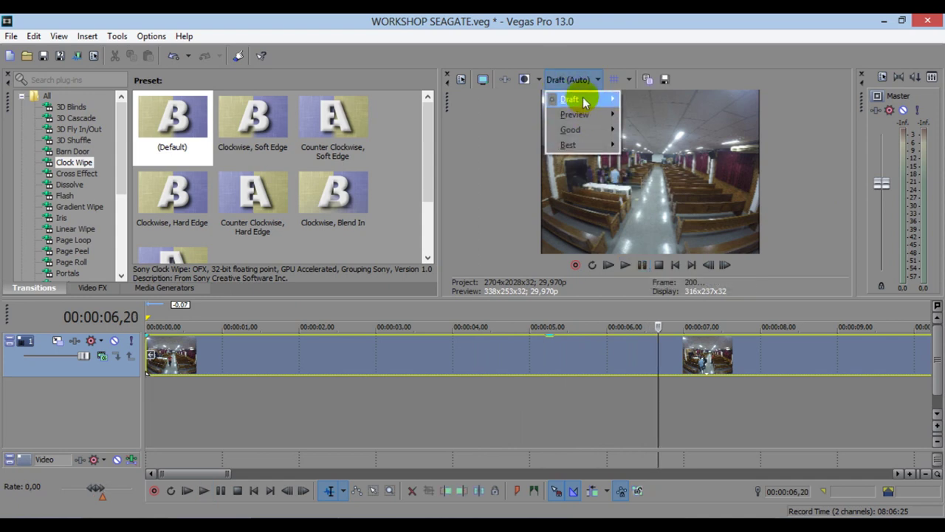
mouse_move(573, 99)
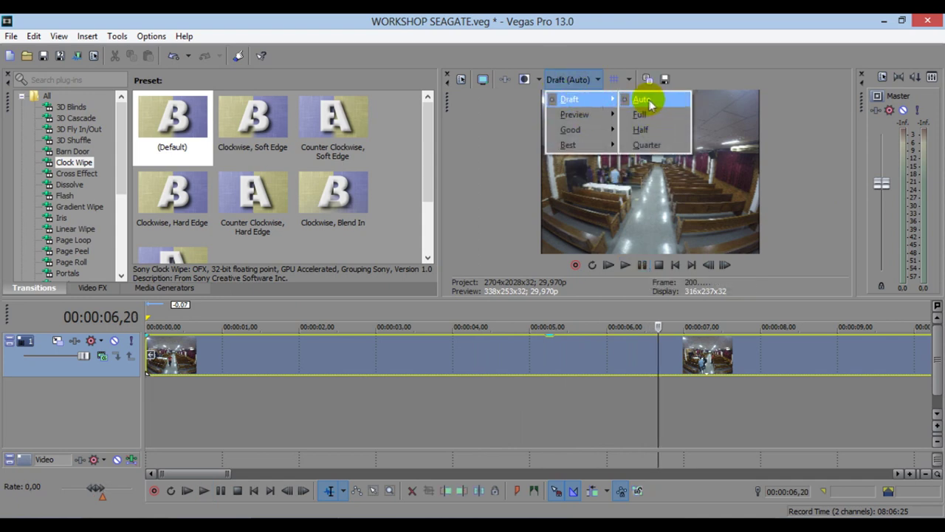
click(643, 100)
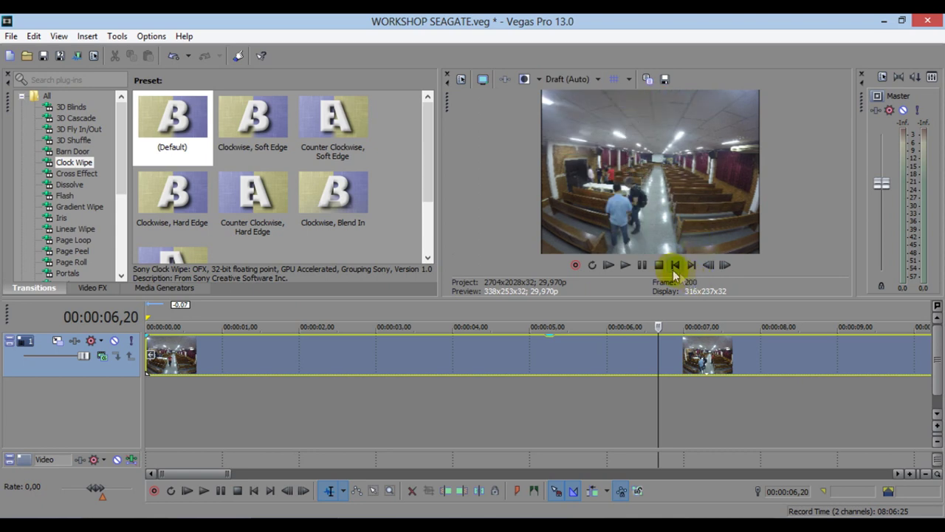
- Replay the section after 00:00:06,20 with the whole clip in view on the timeline
key(space)
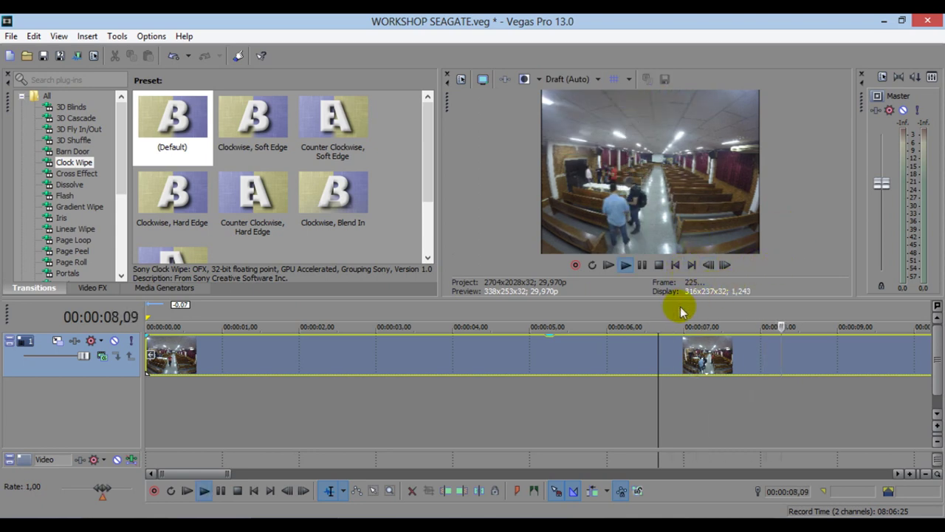
key(space)
scroll(682, 318, down, 5)
key(space)
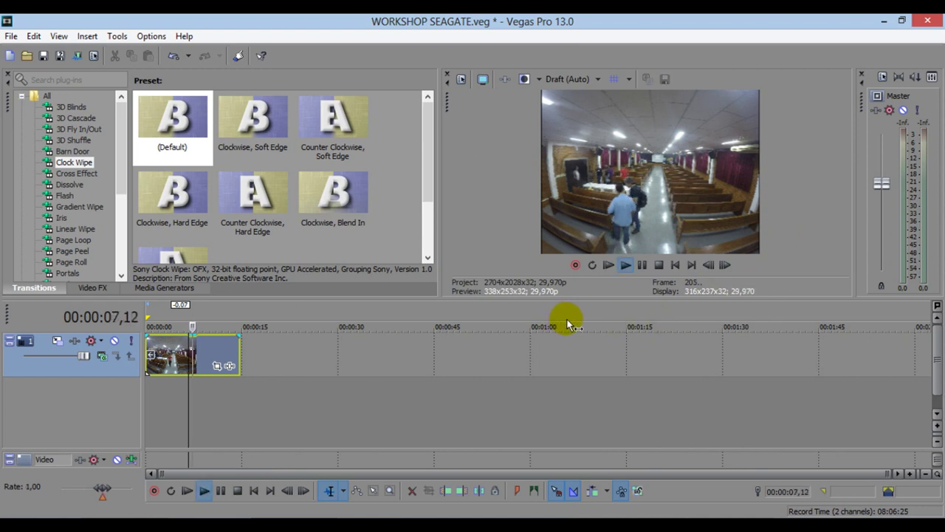
click(641, 264)
click(659, 265)
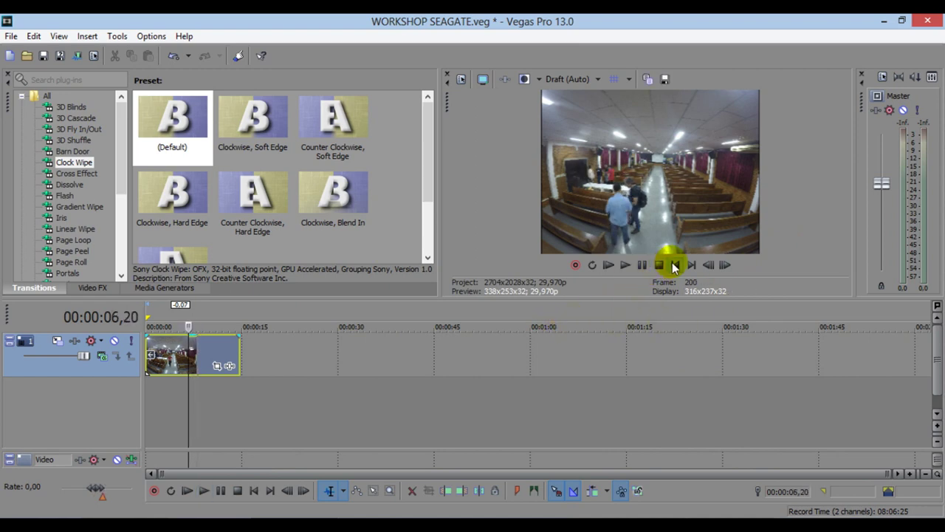
- Return the playhead to the start of the timeline and save the project
click(674, 265)
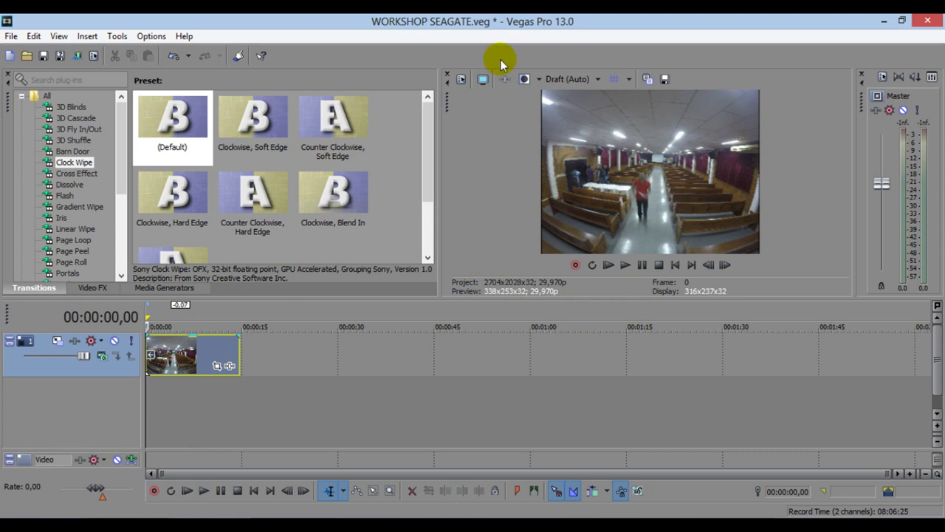
click(43, 56)
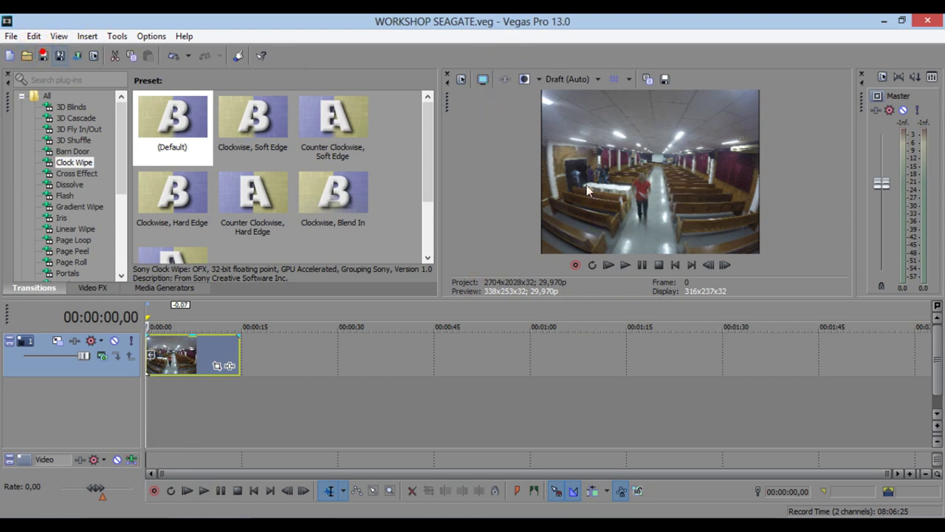
- Play the saved clip from the start, then check its section around 12 seconds and its end
click(624, 265)
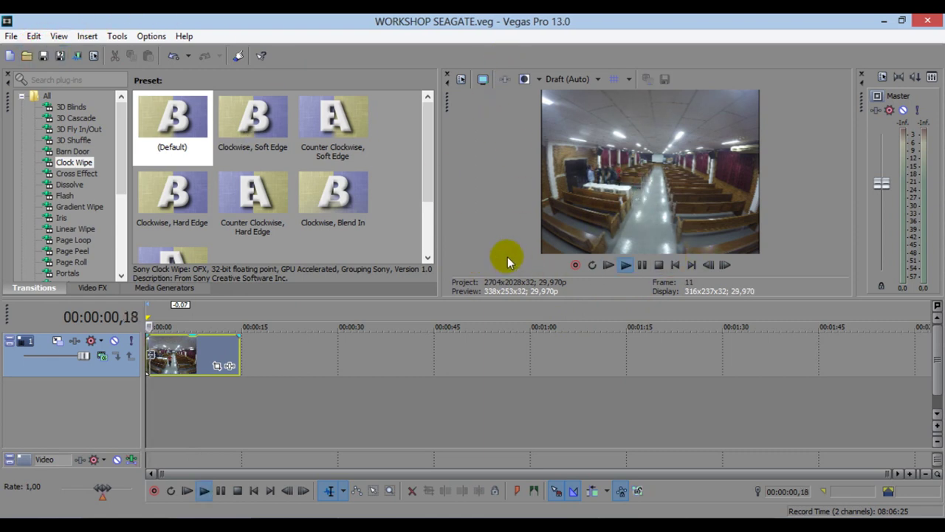
click(193, 314)
click(223, 316)
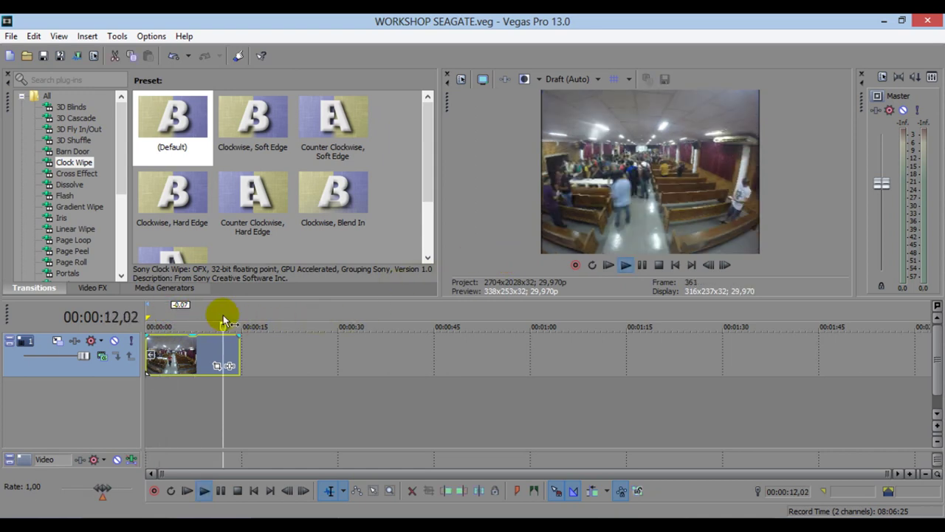
key(space)
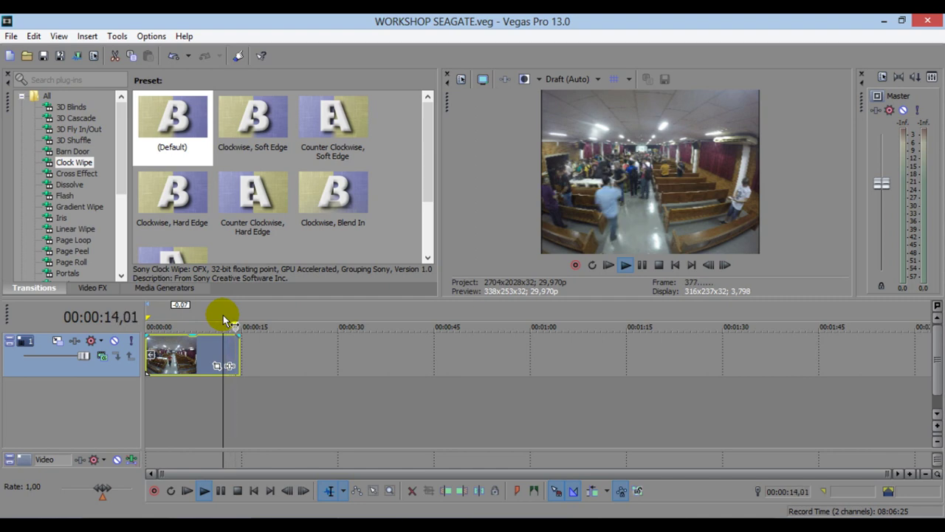
click(238, 325)
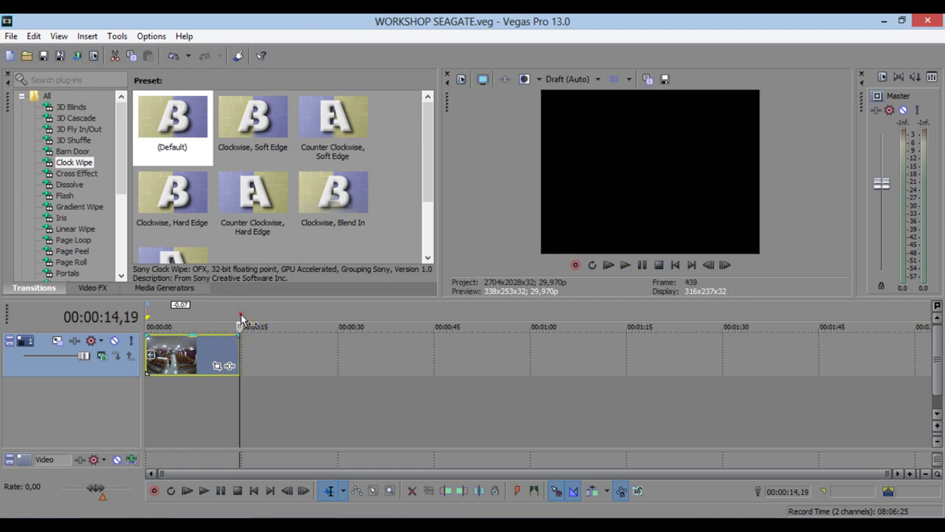
- Scrub back from the clip's end to review the frames between about 3 and 5 seconds
click(228, 314)
click(216, 308)
drag(209, 313, 173, 318)
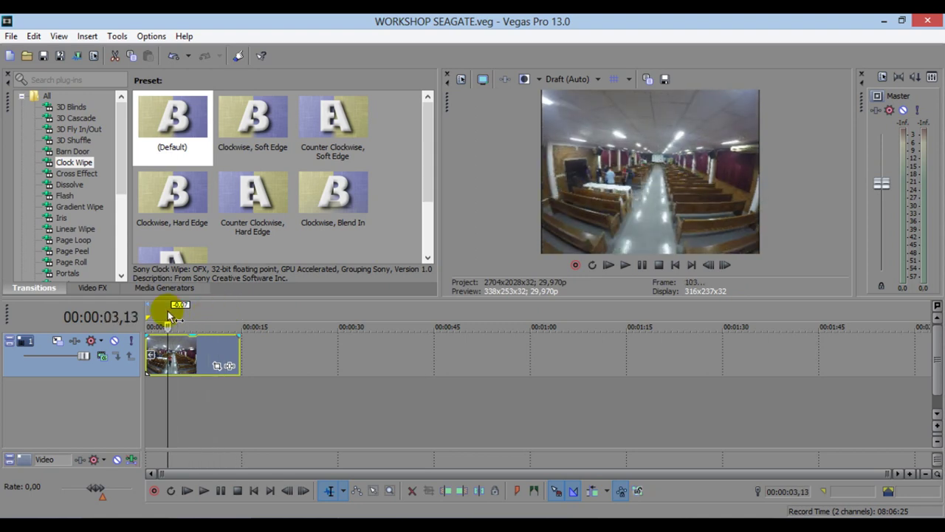
drag(169, 316, 182, 314)
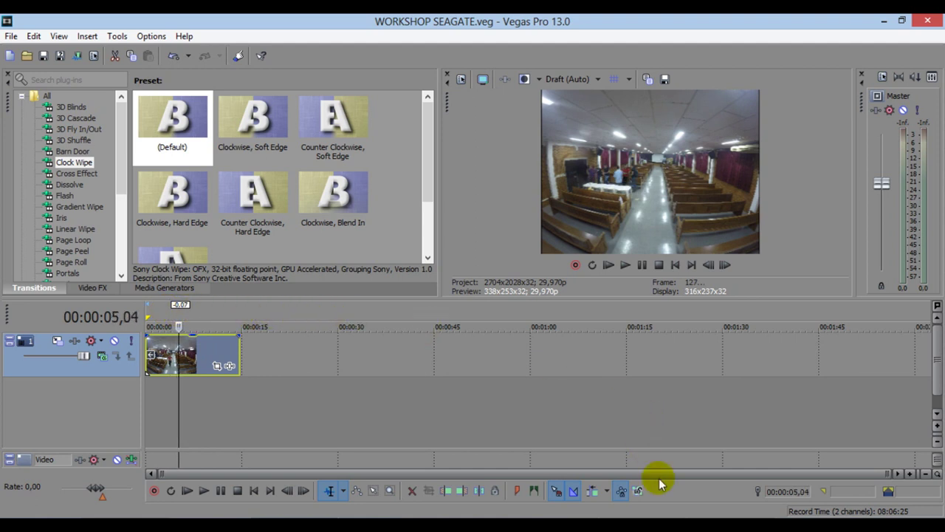
- Switch to the media player with GOPR0051.MP4 and watch the original video full screen
mouse_move(643, 524)
click(642, 463)
double_click(502, 314)
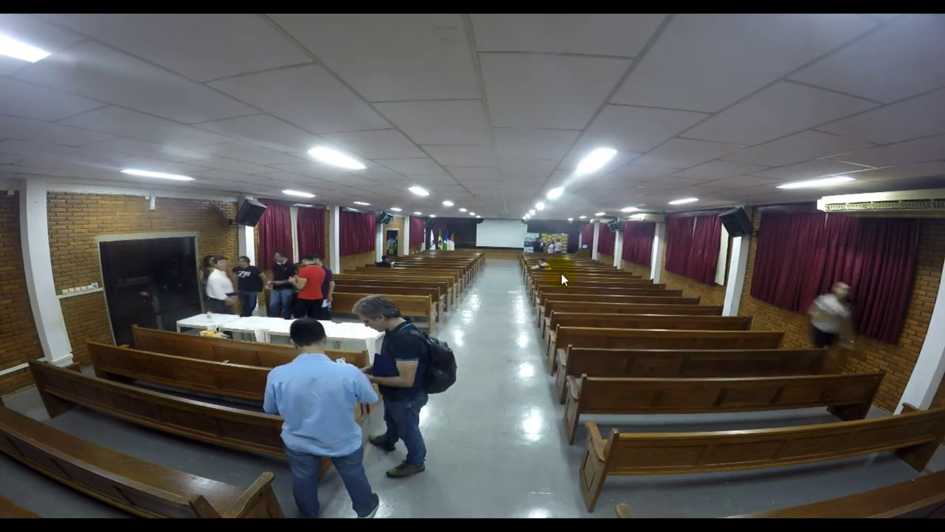
click(513, 259)
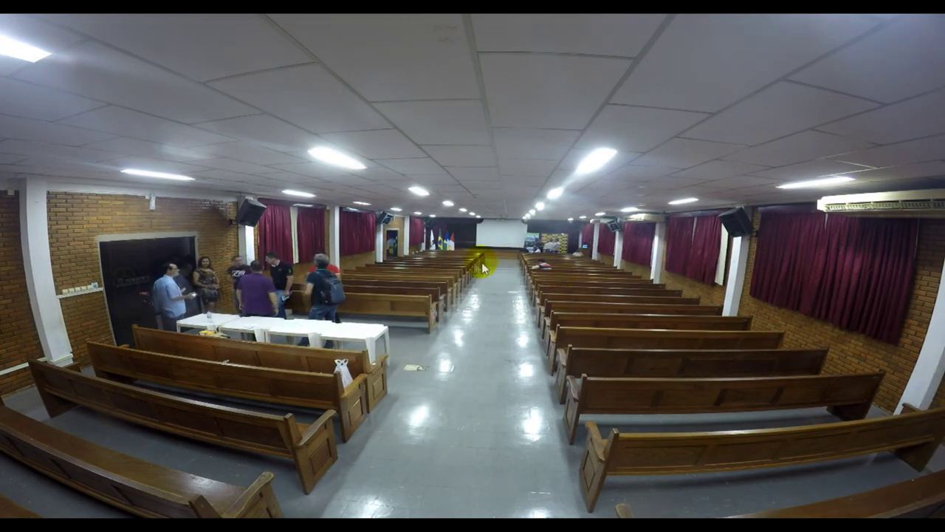
- Seek back to around the 3-second mark of the original video and replay that section
mouse_move(290, 510)
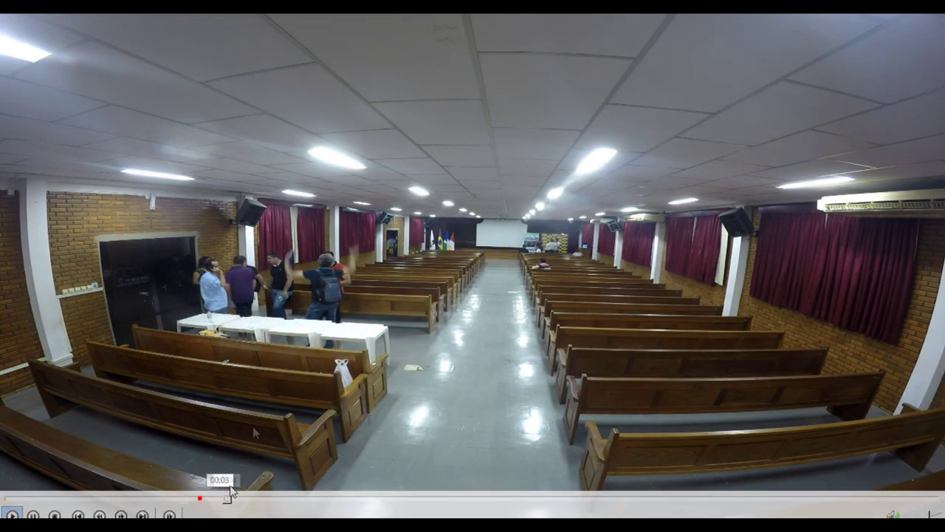
click(219, 496)
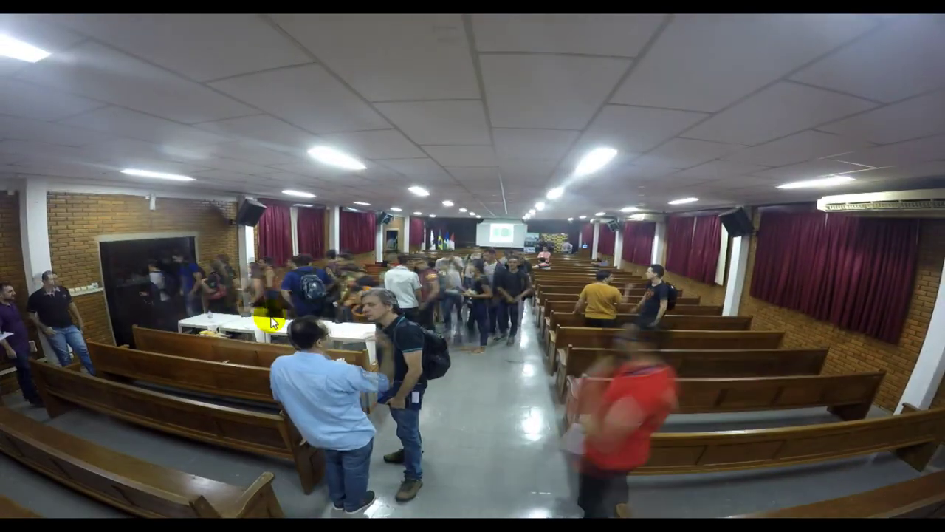
mouse_move(175, 494)
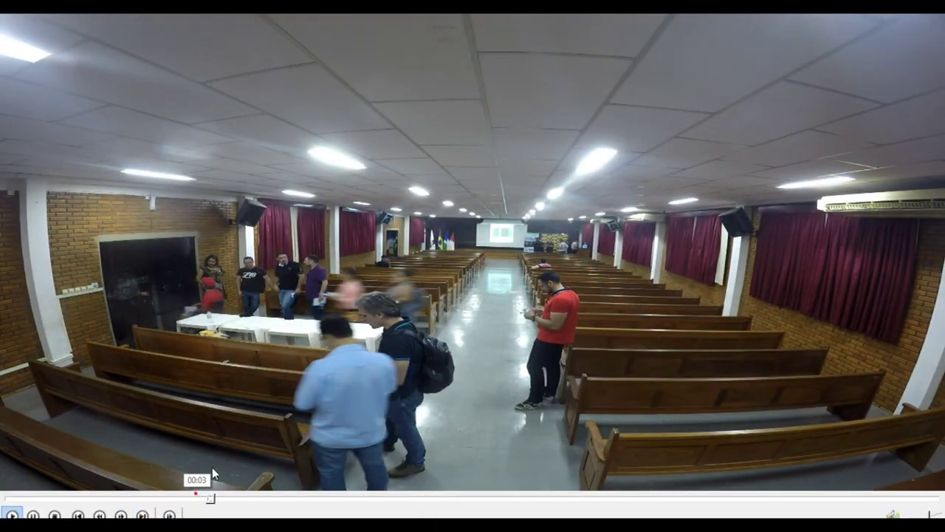
click(210, 496)
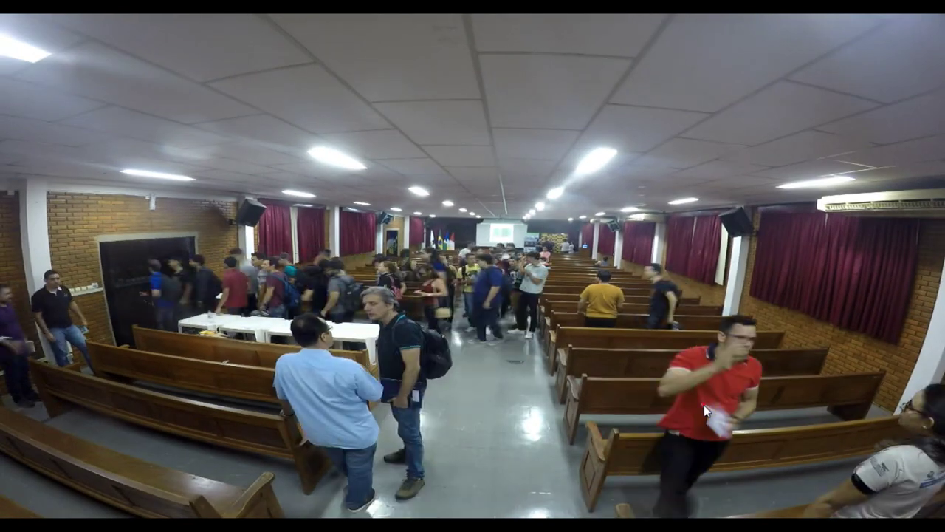
- Pause and replay parts of the original video, then leave full screen and close the media player
click(703, 405)
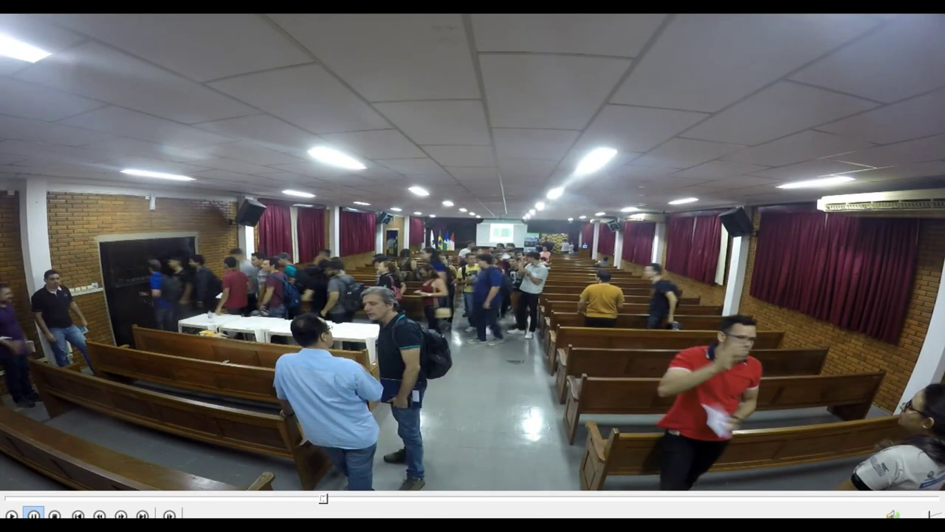
click(658, 384)
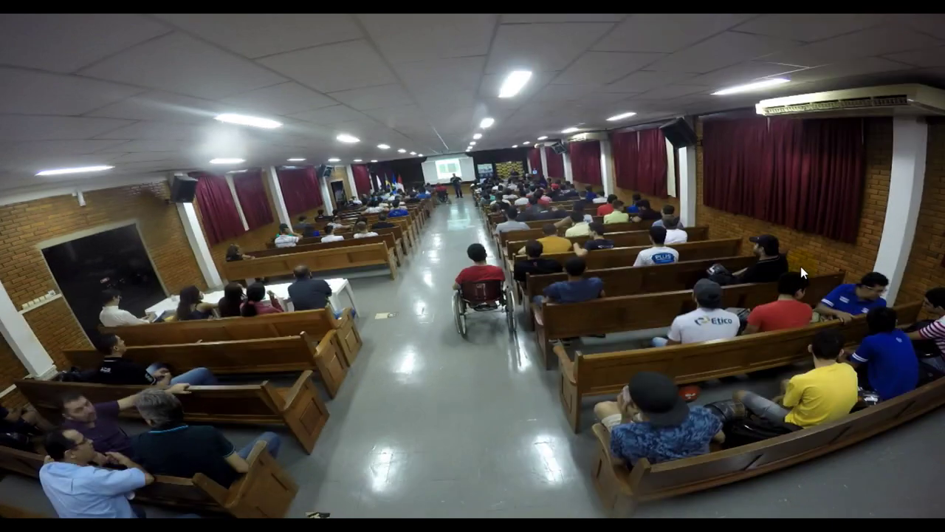
click(520, 445)
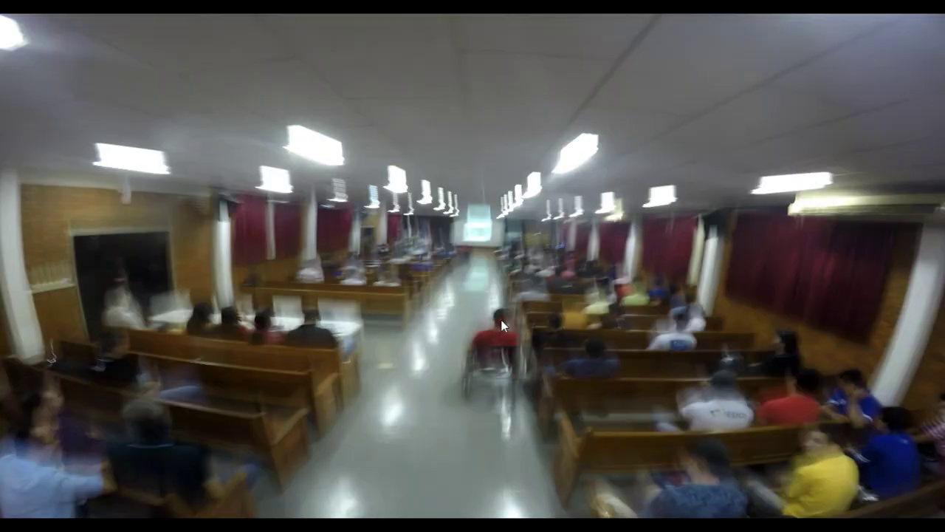
double_click(500, 319)
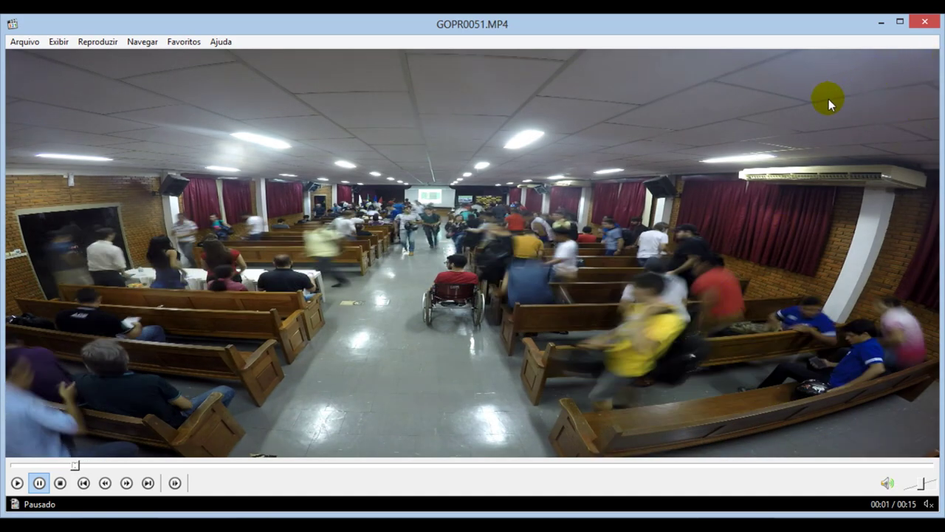
click(924, 22)
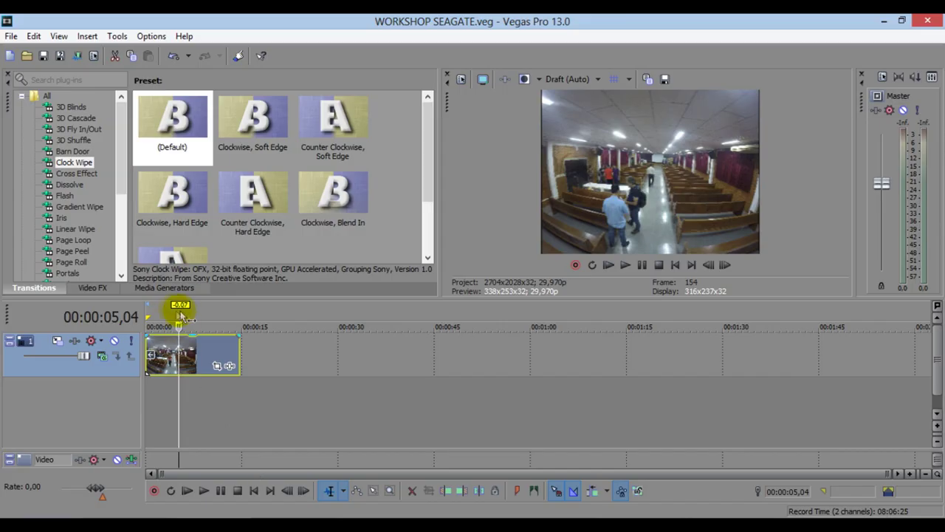
- Split the timeline clip at 00:00:05,02
click(171, 311)
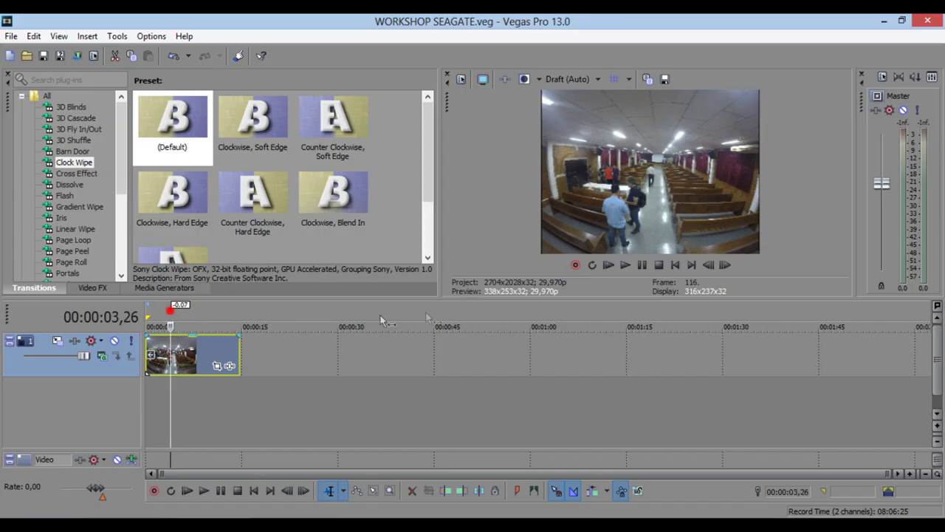
click(675, 265)
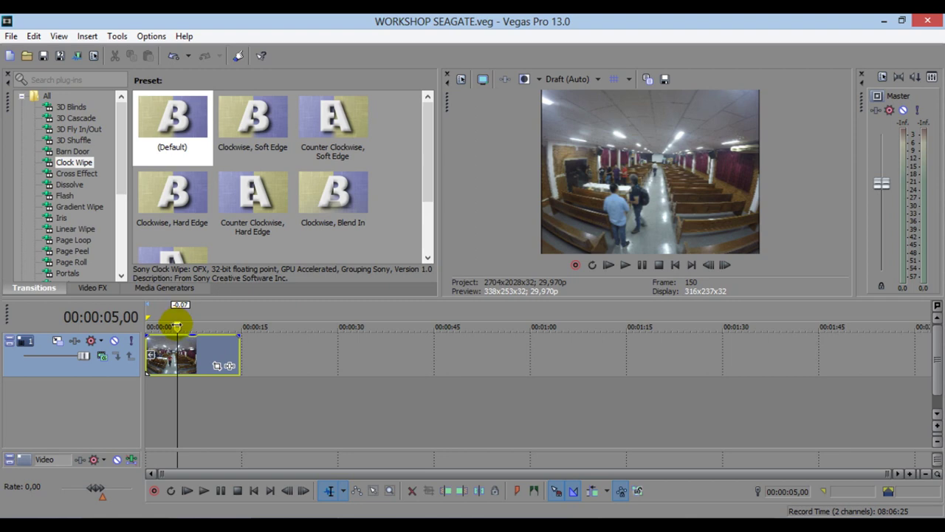
drag(177, 324, 178, 323)
click(487, 493)
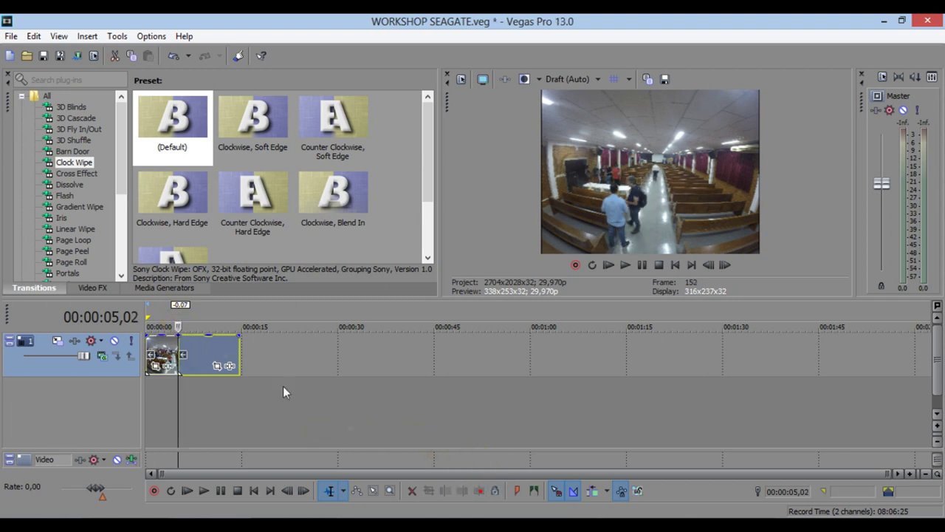
- Delete the piece before the 00:00:05,02 split and move the remaining clip to the timeline start
click(162, 354)
drag(197, 360, 164, 360)
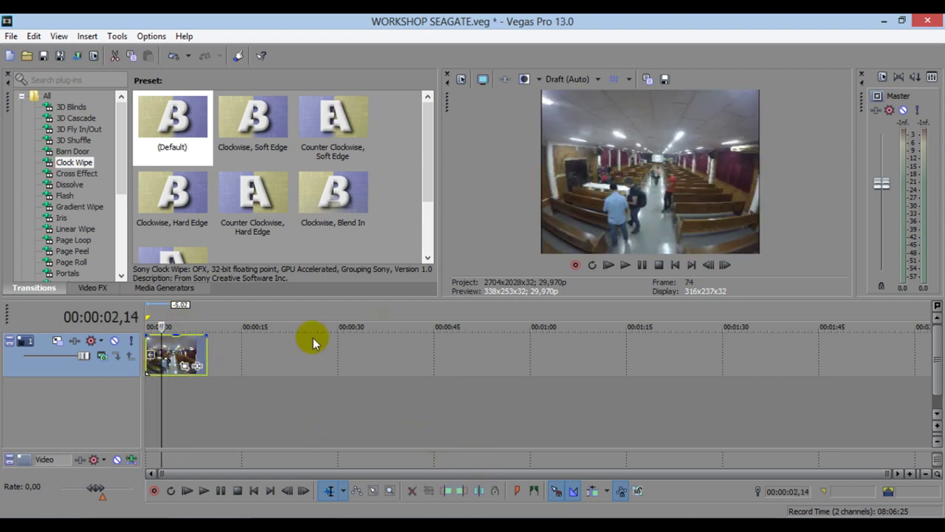
- Play the reversed clip from the start, step back through its final frames, and split it at 00:00:08,21
click(674, 264)
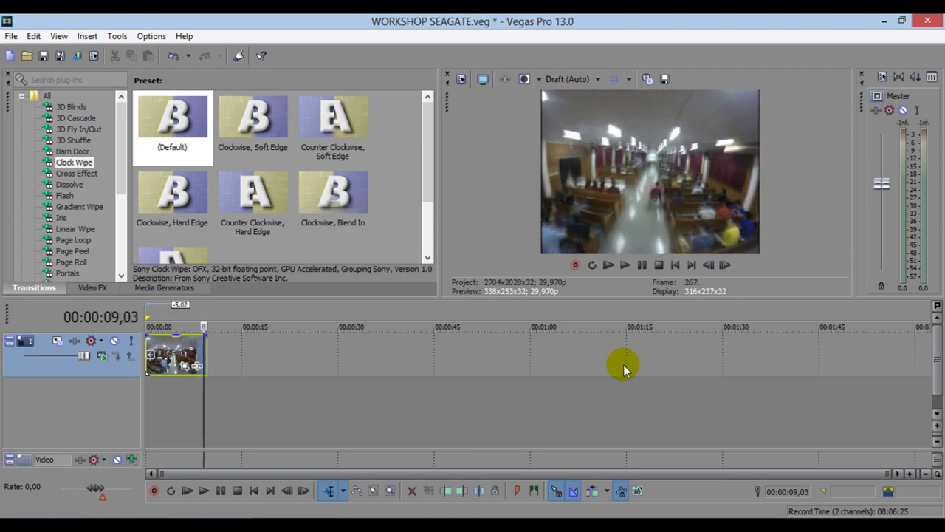
key(Return)
key(Left)
key(Left)
key(Left)
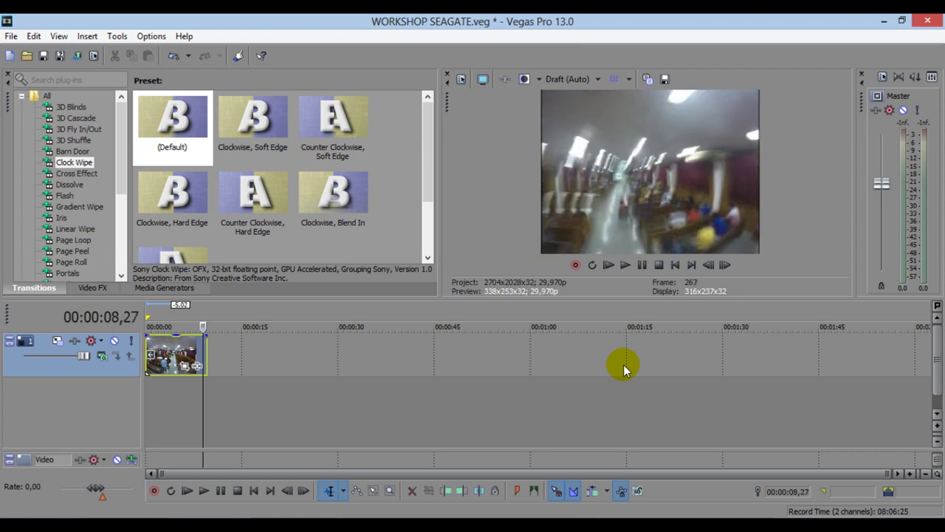
key(Left)
key(Left)
key(Left)
key(Left)
key(Left)
key(Left)
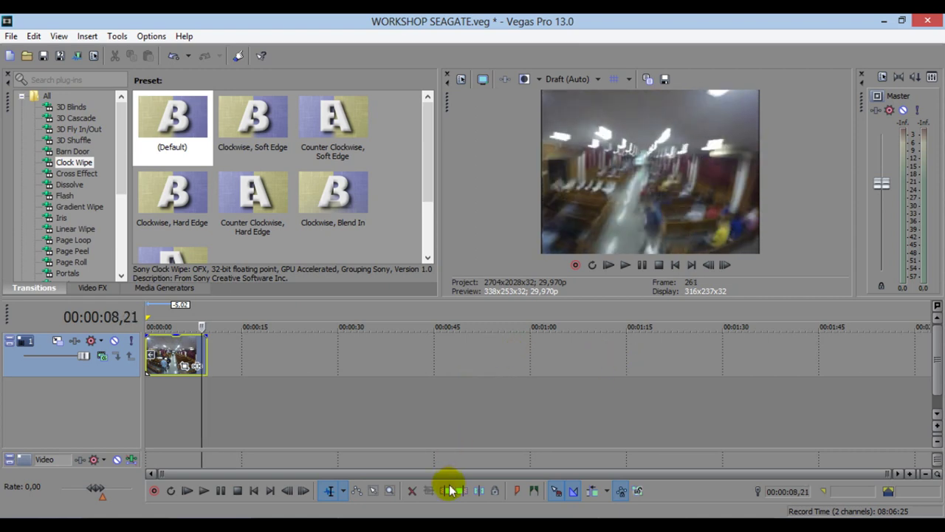
click(479, 490)
- Delete the piece after the 00:00:08,21 split, return the playhead to the start, and save the project
scroll(217, 380, up, 3)
click(382, 353)
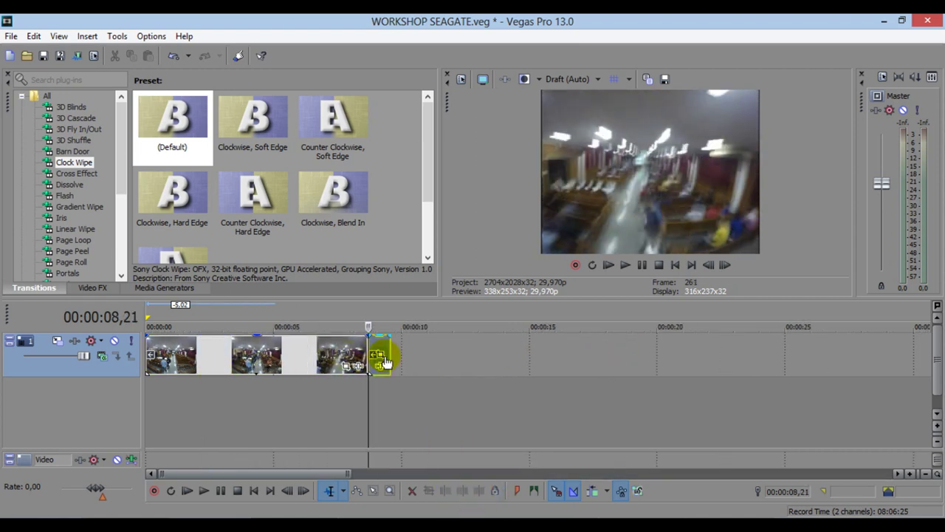
key(Delete)
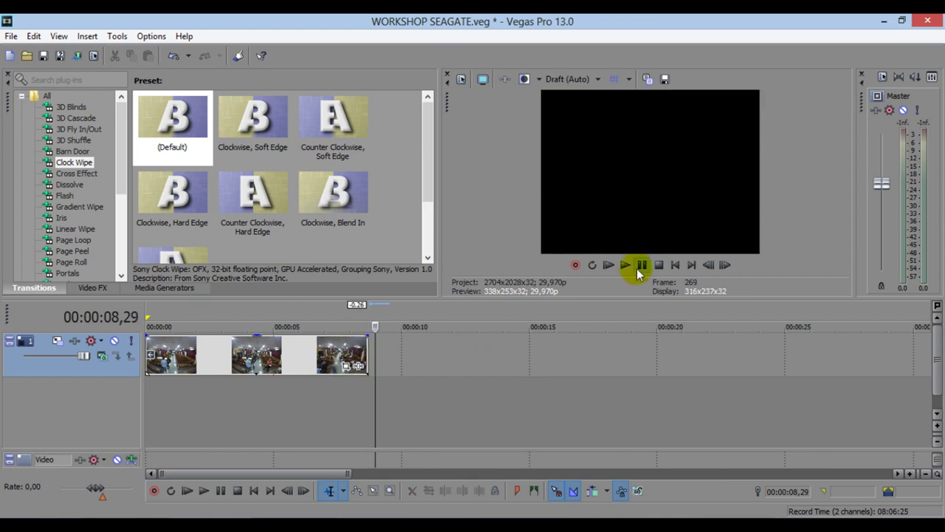
click(675, 265)
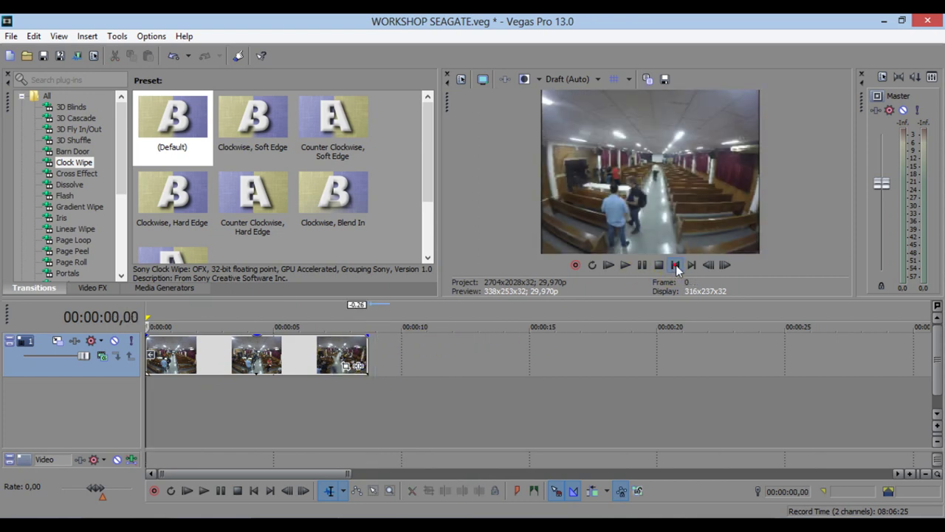
click(45, 56)
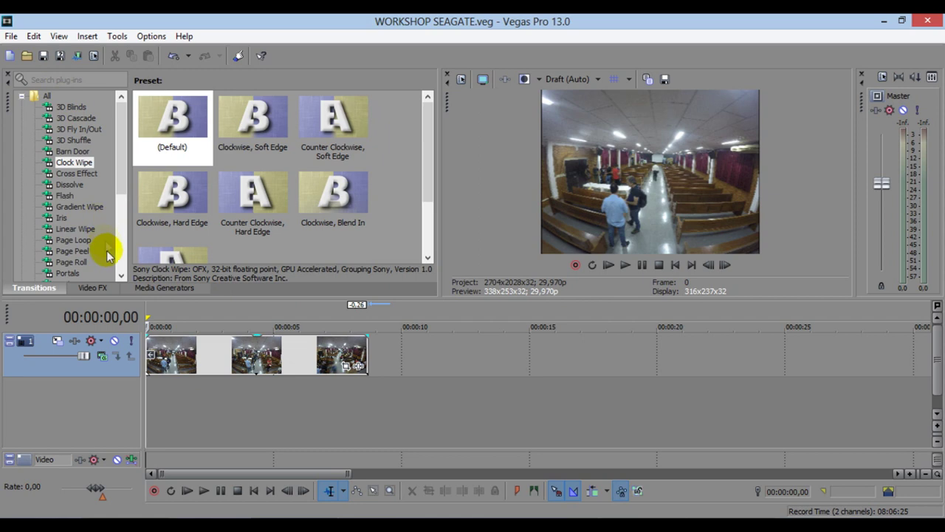
click(701, 526)
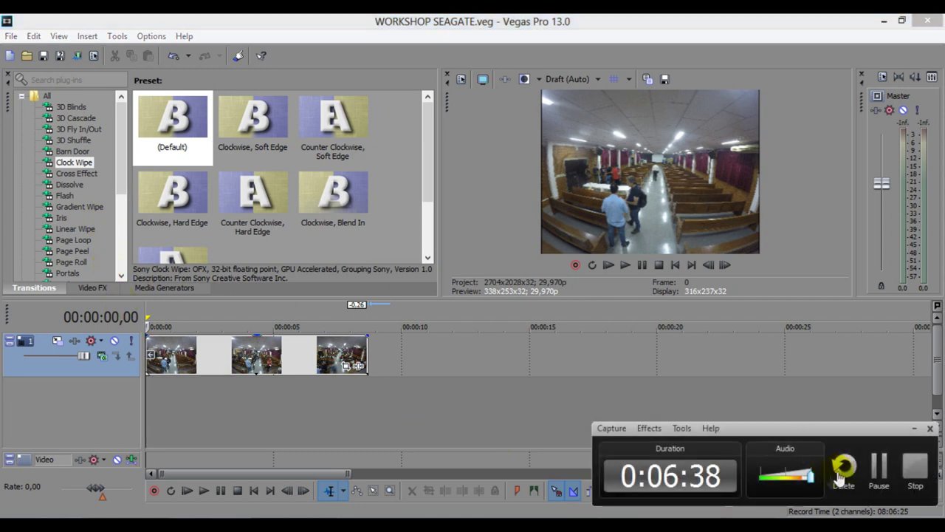
click(880, 472)
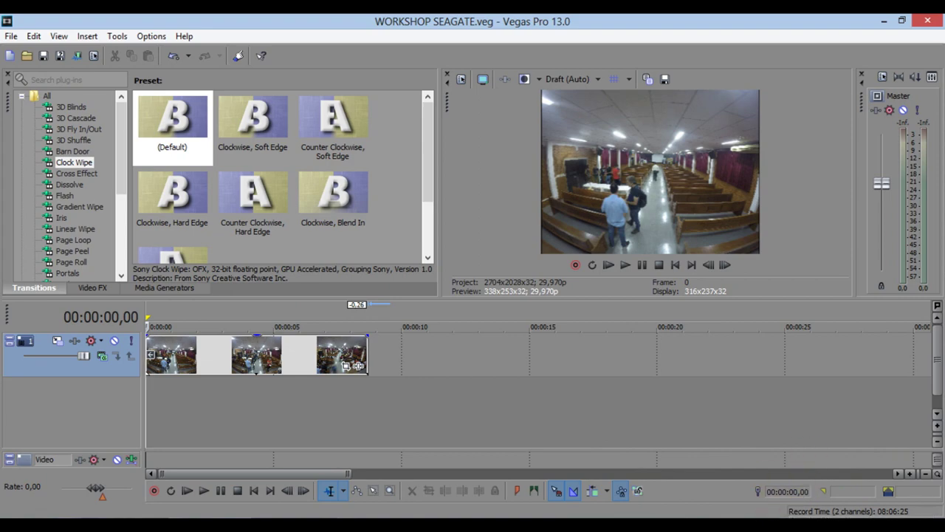
- Switch to File Explorer and open the musicas de fundo folder inside the Google Drive YOUTUBE folder
click(801, 517)
click(761, 358)
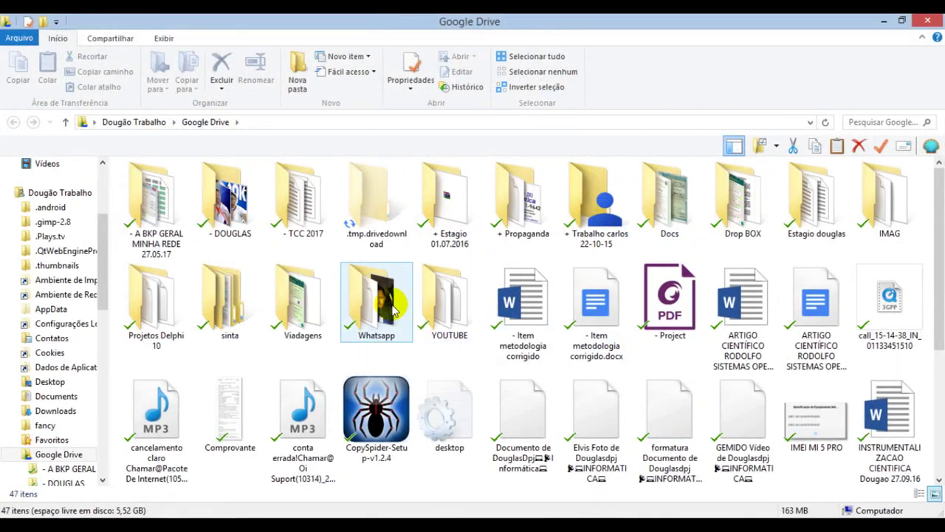
double_click(448, 299)
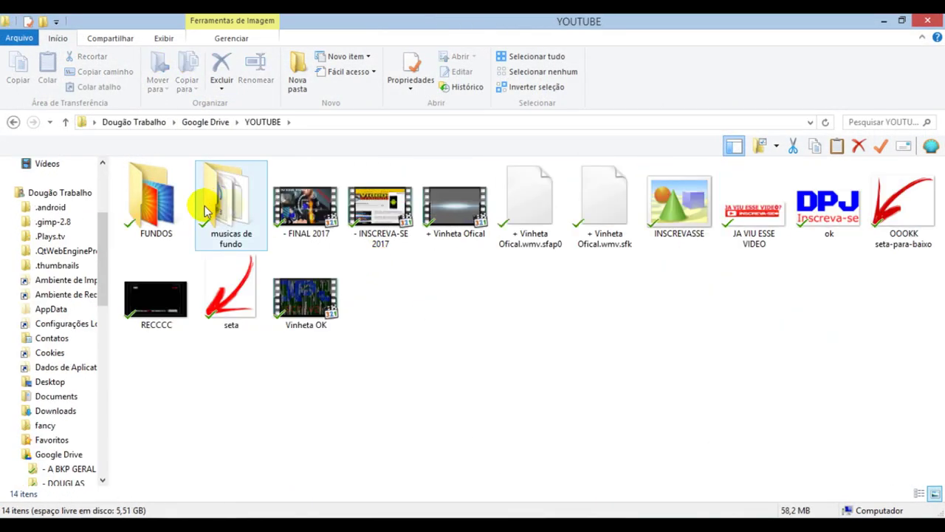
double_click(205, 202)
scroll(237, 330, down, 2)
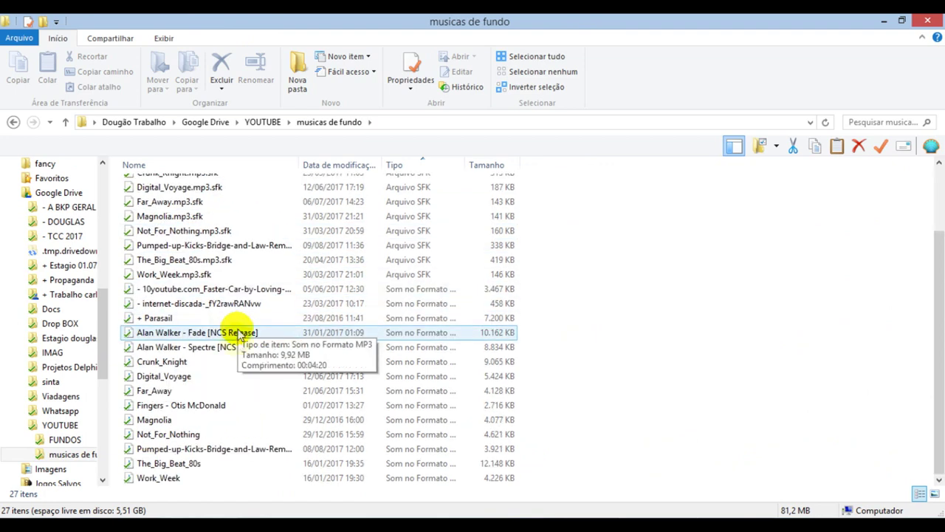
- Preview the Crunk_Knight and Digital_Voyage tracks, skipping ahead to about 00:17 in Digital_Voyage, and close the media player
double_click(210, 362)
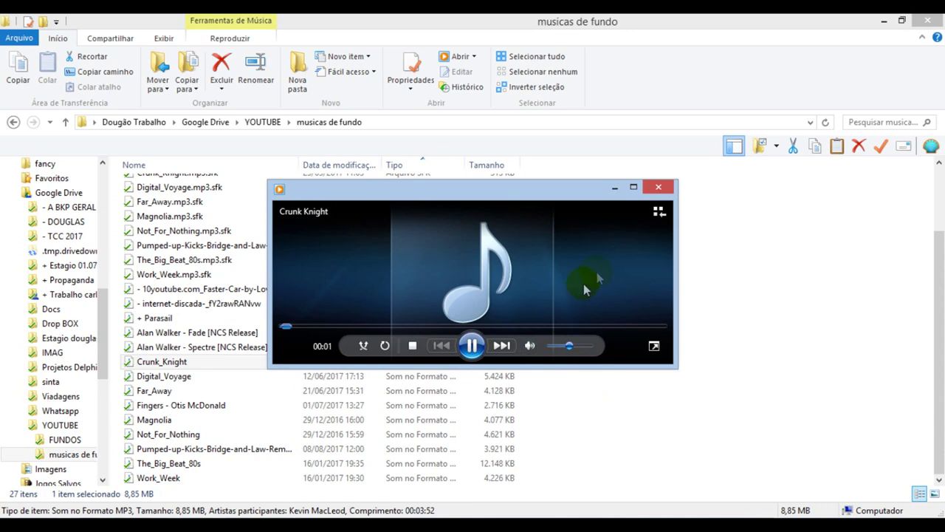
click(657, 187)
double_click(219, 376)
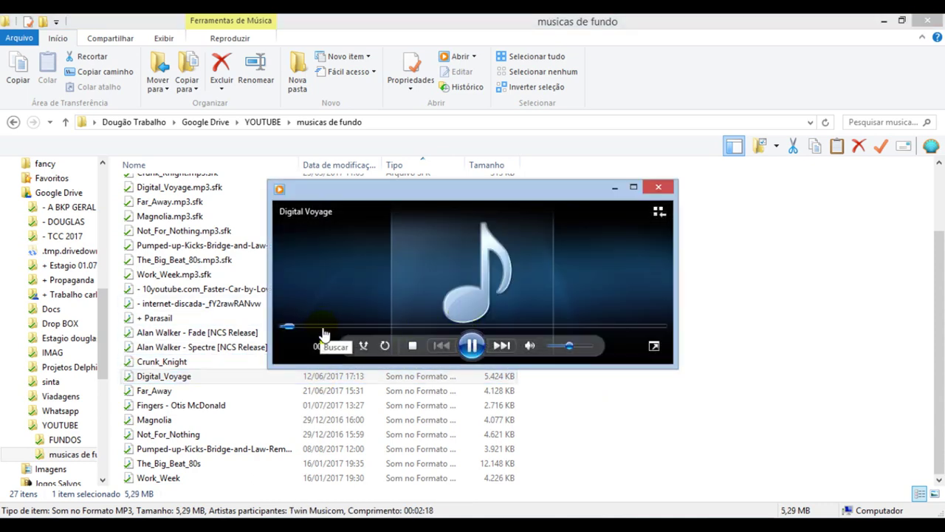
click(662, 188)
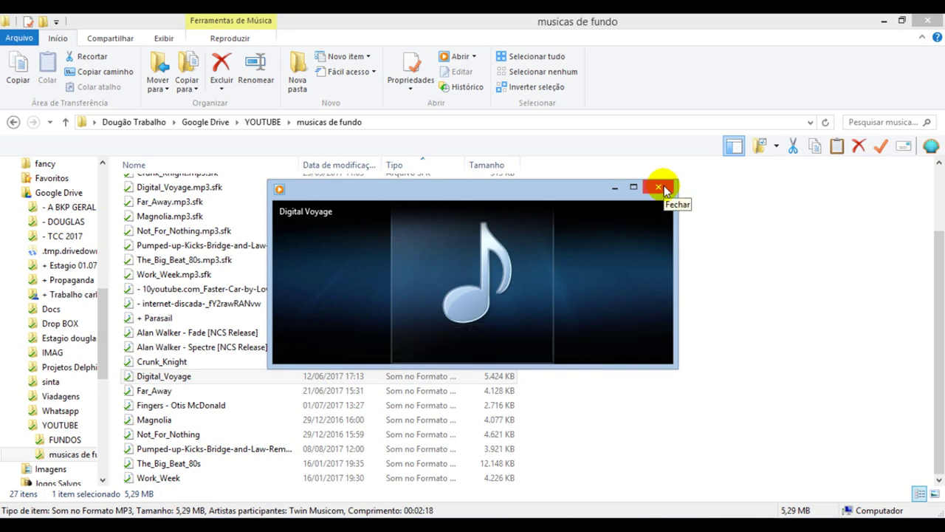
click(333, 327)
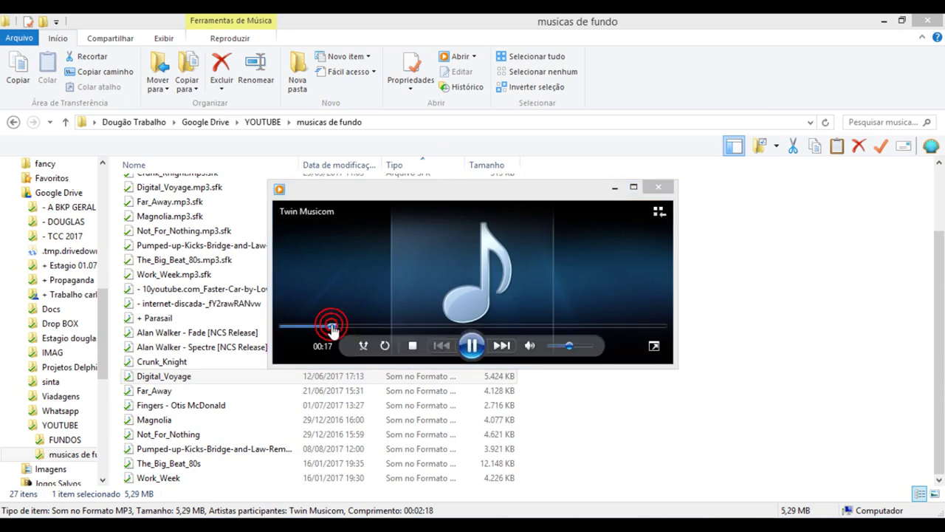
click(658, 186)
- Add the Digital_Voyage music file to Vegas Pro on a new audio track, beginning at the timeline start
drag(172, 381, 153, 403)
click(260, 386)
click(305, 395)
click(347, 399)
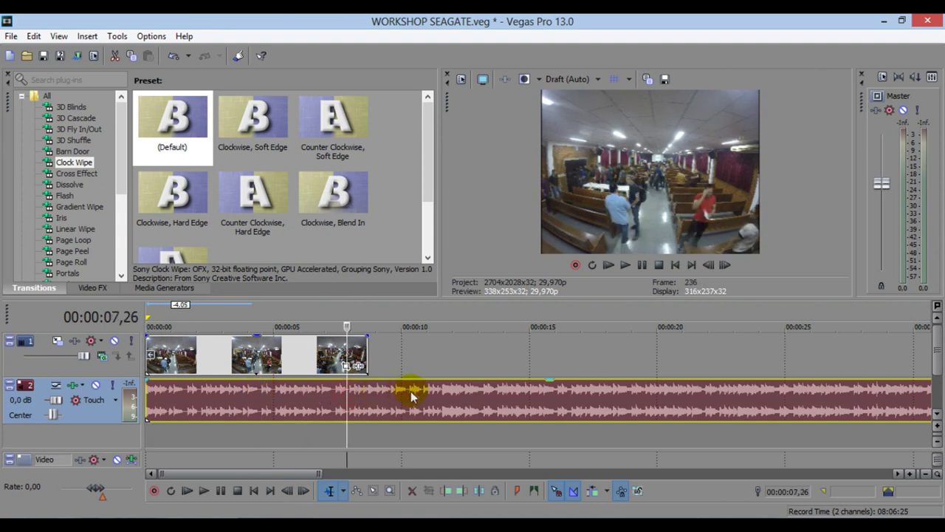
- Play the music repeatedly between about 7 and 13 seconds to locate the beat change where it should be cut
key(space)
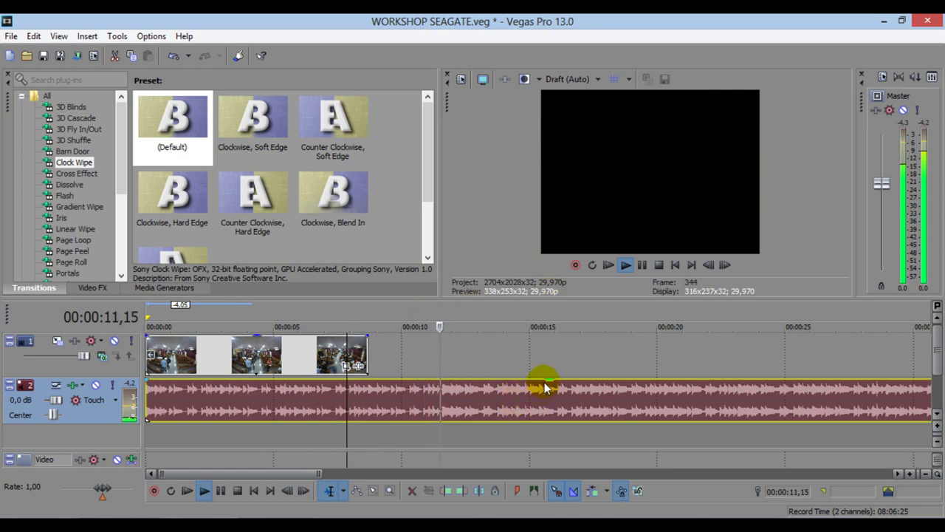
click(642, 265)
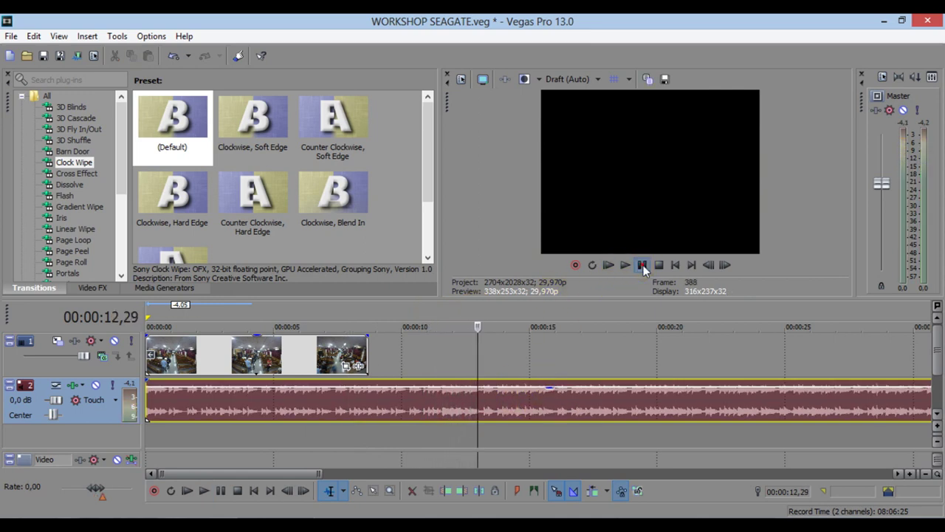
click(425, 397)
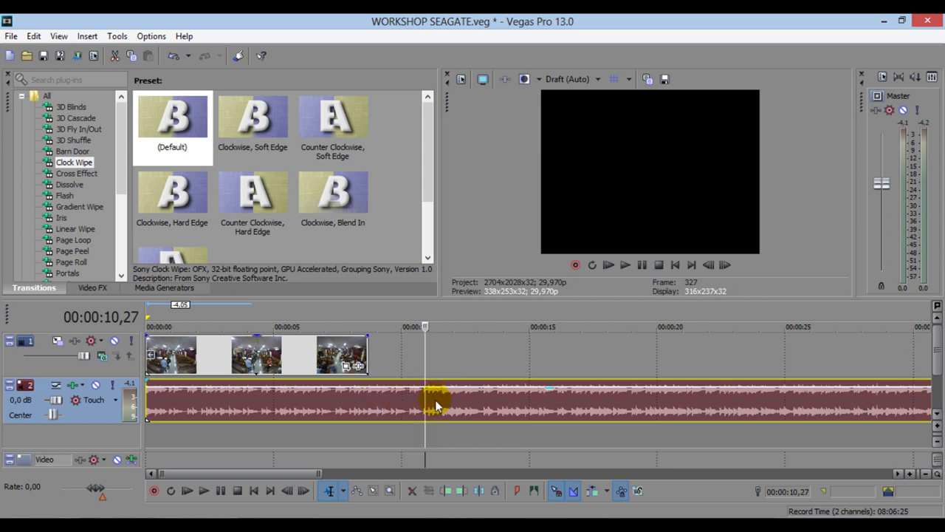
key(space)
key(space)
click(438, 395)
click(441, 395)
key(space)
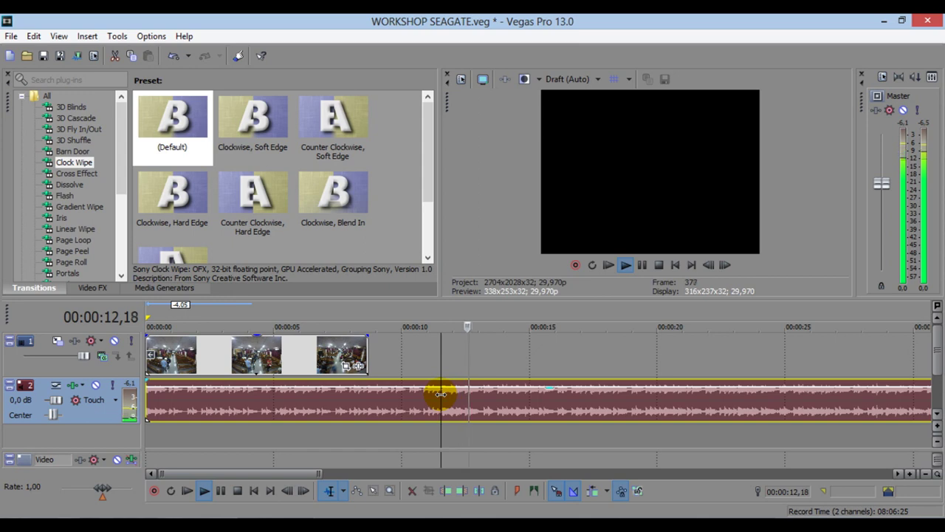
key(space)
- Split the Digital_Voyage audio clip at the beat change at 00:00:11,17
scroll(437, 402, up, 5)
click(527, 395)
scroll(535, 397, up, 3)
click(540, 396)
click(478, 490)
- Delete the audio piece before the 00:00:11,17 split and move the remaining music to the timeline start
click(490, 401)
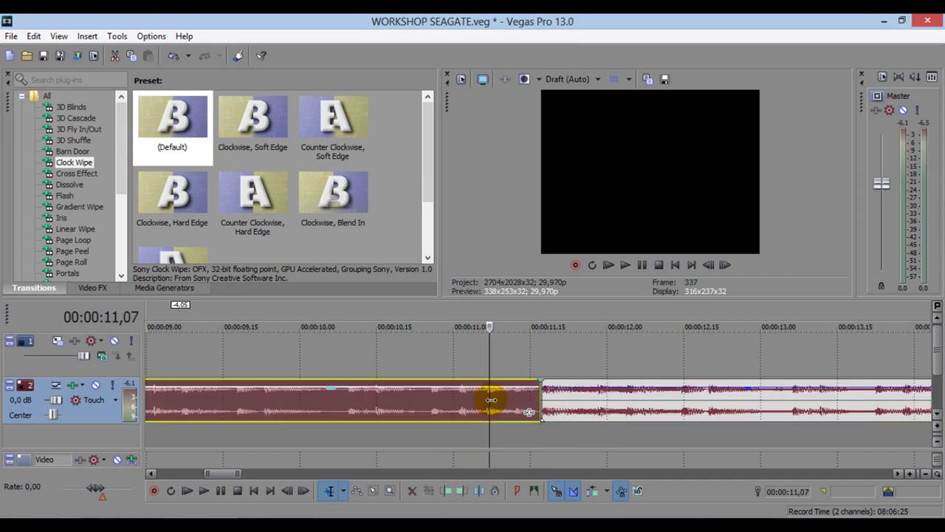
key(Delete)
scroll(522, 392, down, 5)
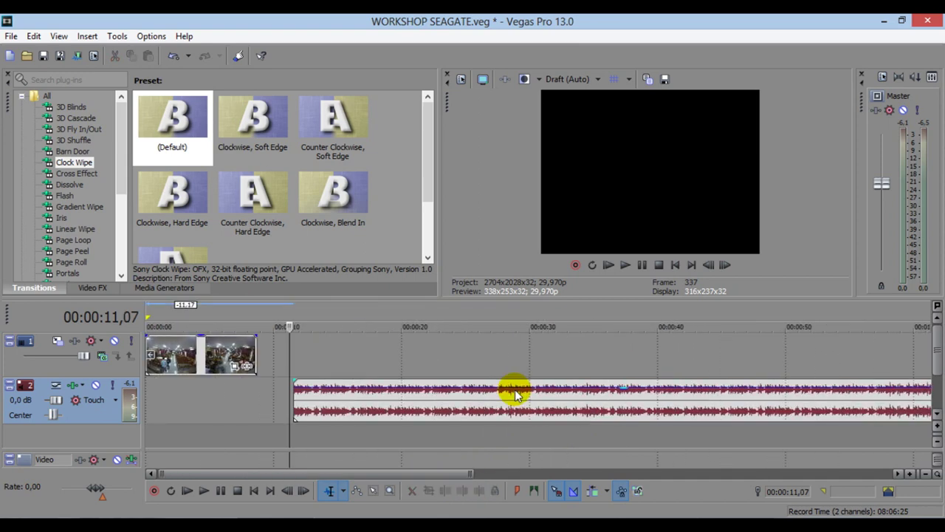
drag(552, 397, 380, 386)
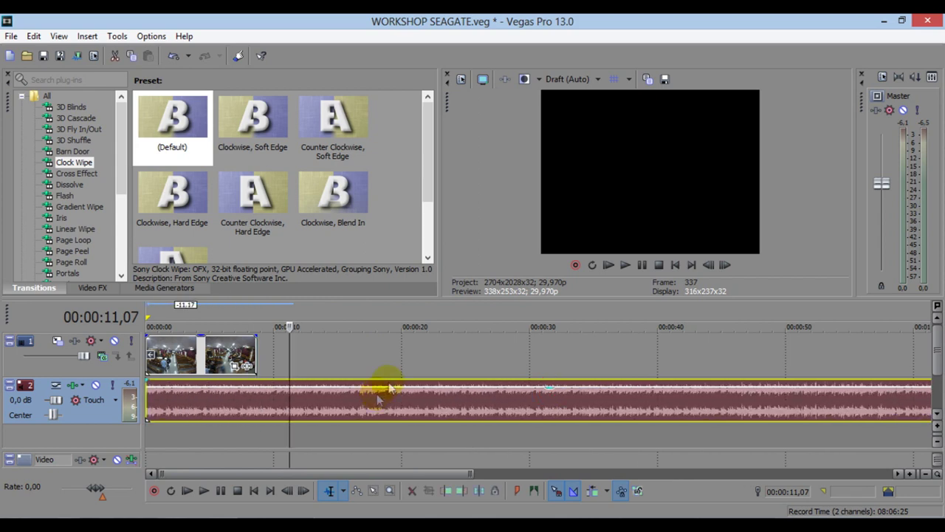
- Lower the music clip's gain well below its full level, test it from the start, and save the project
click(675, 265)
click(498, 405)
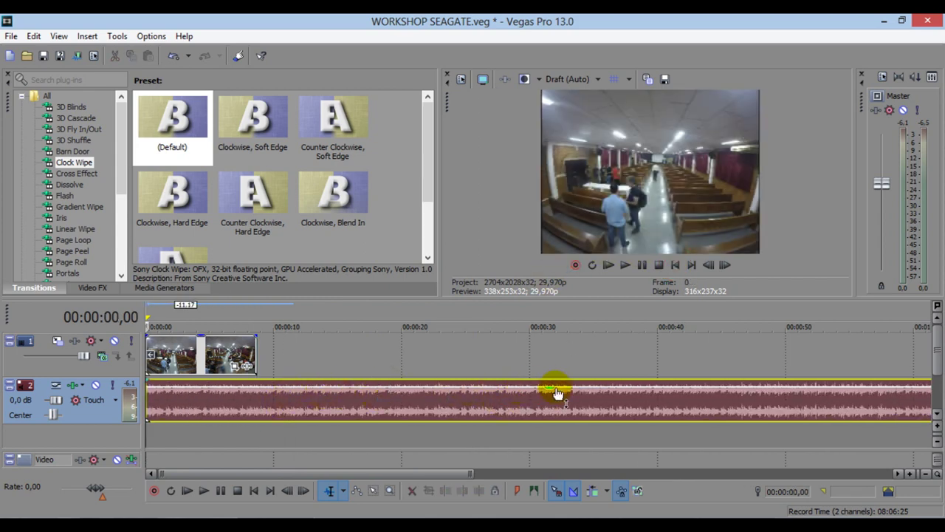
drag(552, 391, 552, 412)
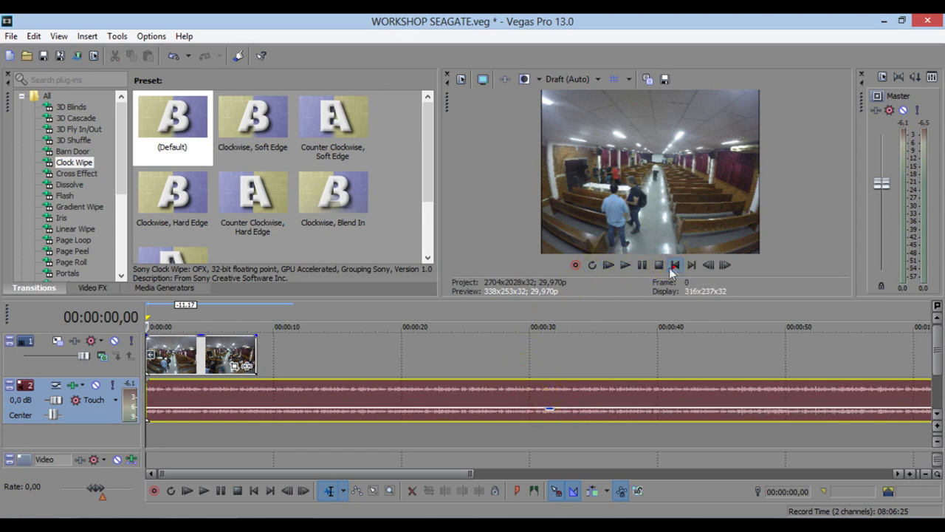
key(space)
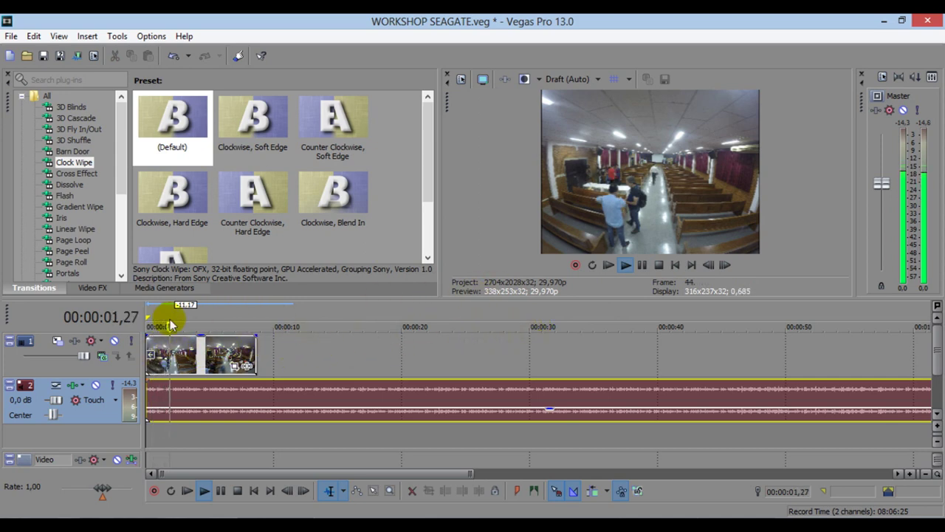
key(space)
click(43, 56)
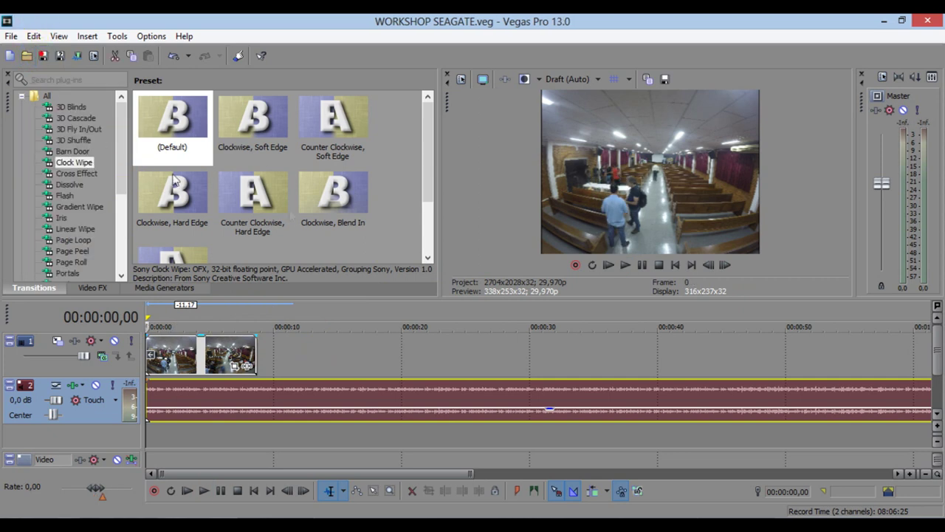
- Play the edit briefly and set the video preview quality to Draft (Full)
key(space)
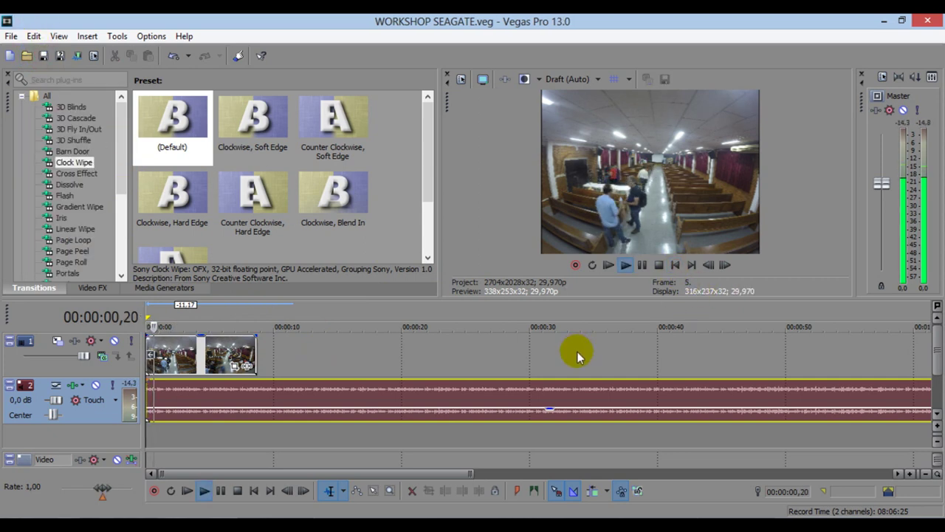
click(570, 79)
mouse_move(580, 99)
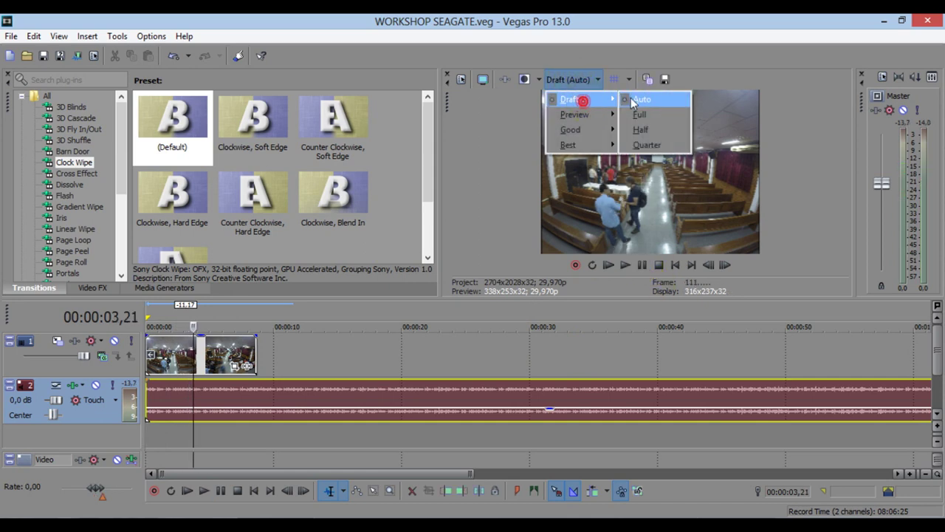
click(659, 122)
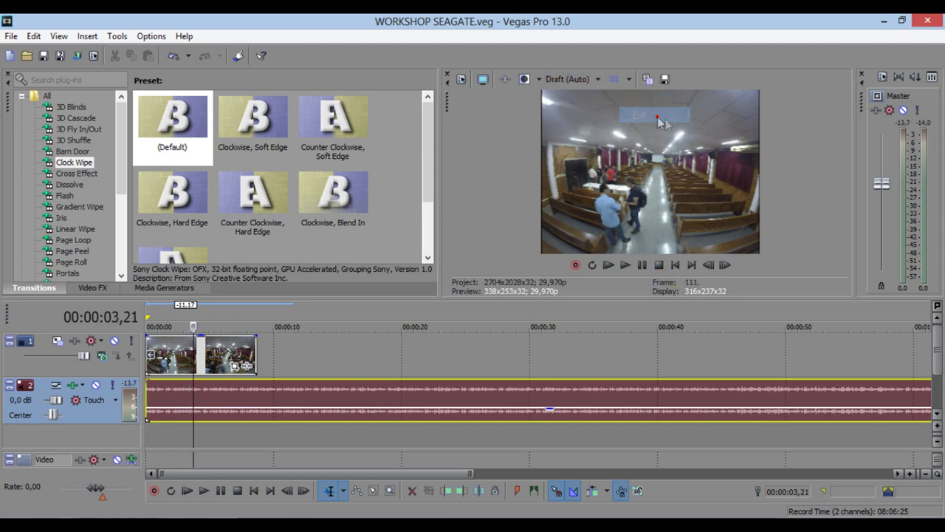
- Play the edit from the timeline start to check the reversed video together with the music
click(675, 265)
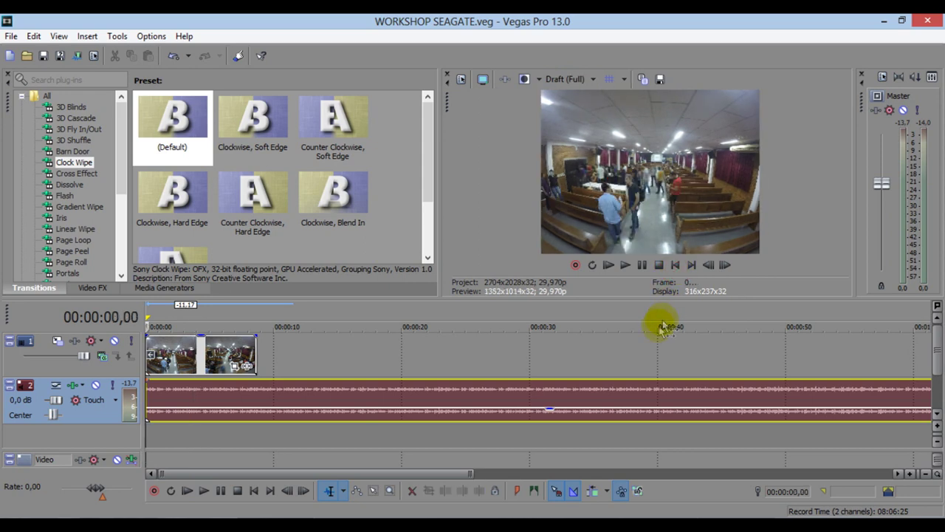
key(space)
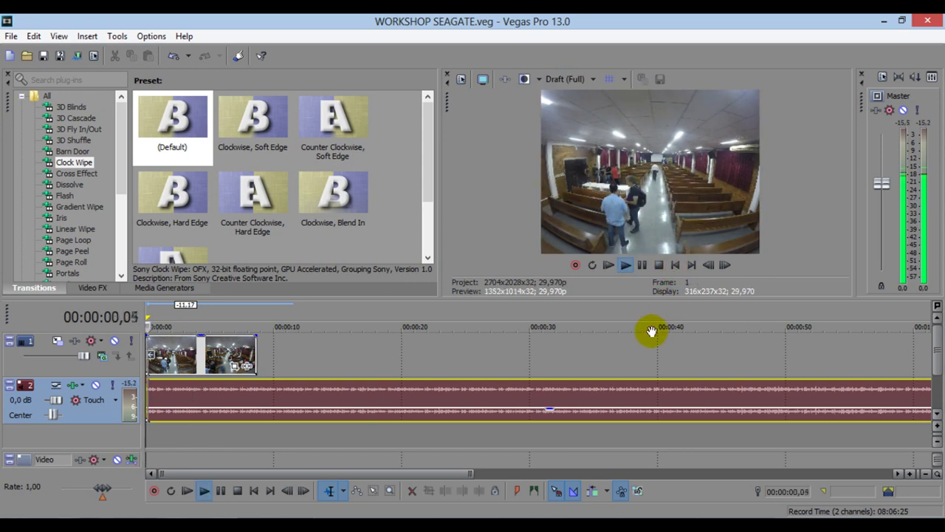
click(642, 266)
- Place the playhead near the end of the video clip and add a short fade-in at the music clip's beginning
click(236, 316)
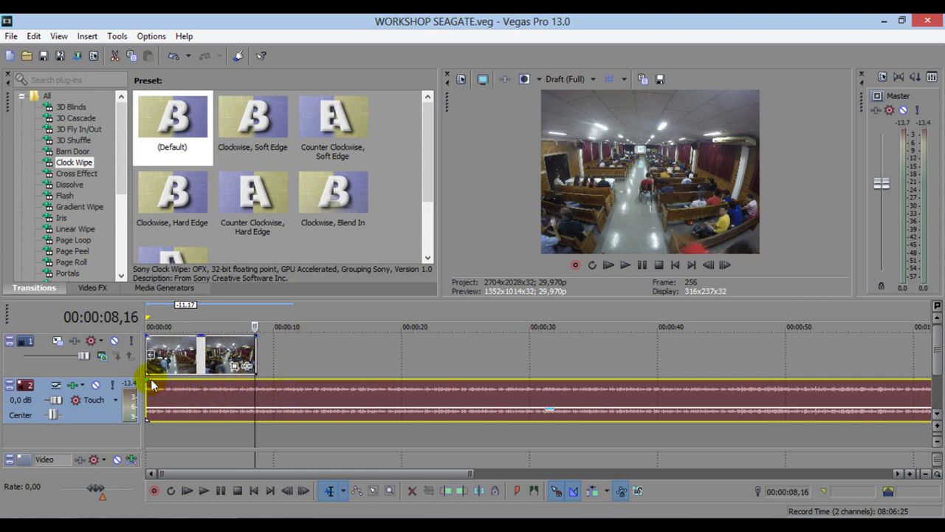
drag(144, 409, 155, 411)
scroll(258, 403, up, 3)
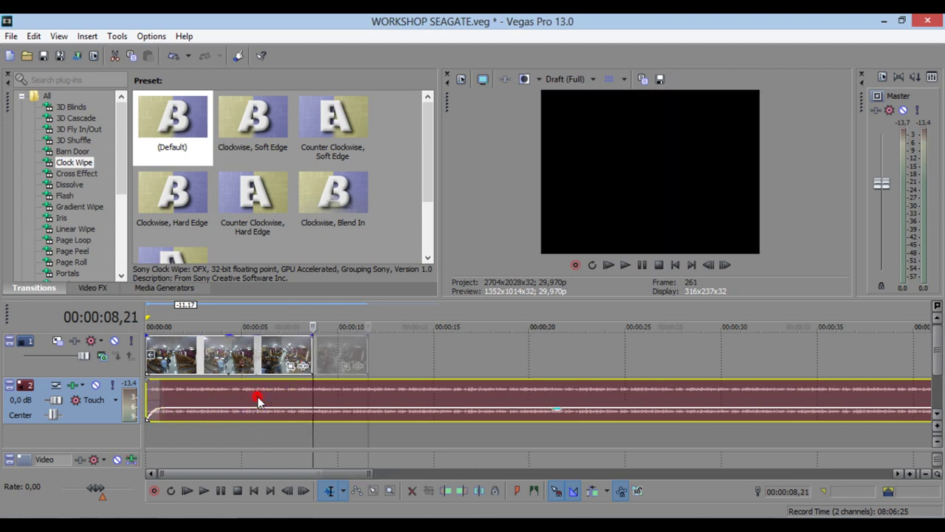
- Split the music clip where the video clip ends and add a short fade-out to the end of its first part
click(479, 493)
mouse_move(368, 408)
mouse_down()
mouse_move(358, 408)
mouse_move(369, 402)
mouse_up()
- Play the edit from the start to check the fades and delete the leftover music after the video clip's end
click(678, 265)
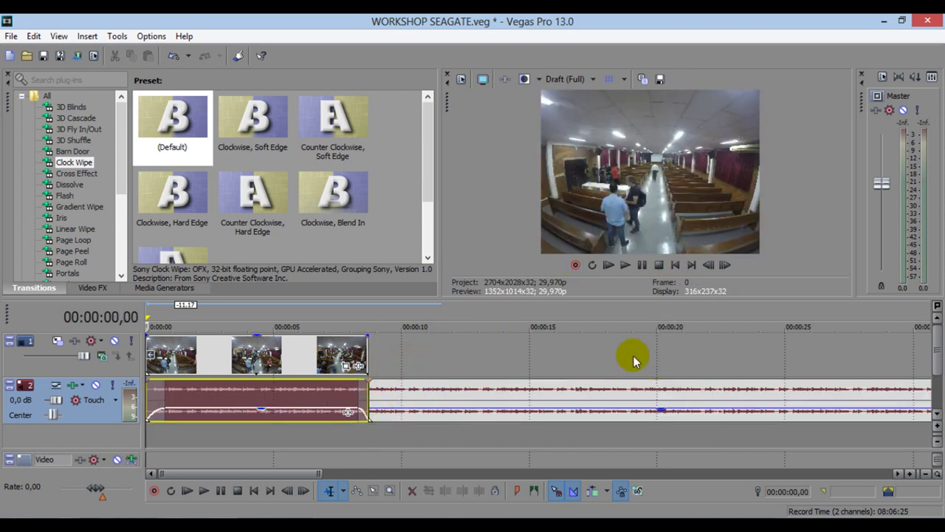
key(space)
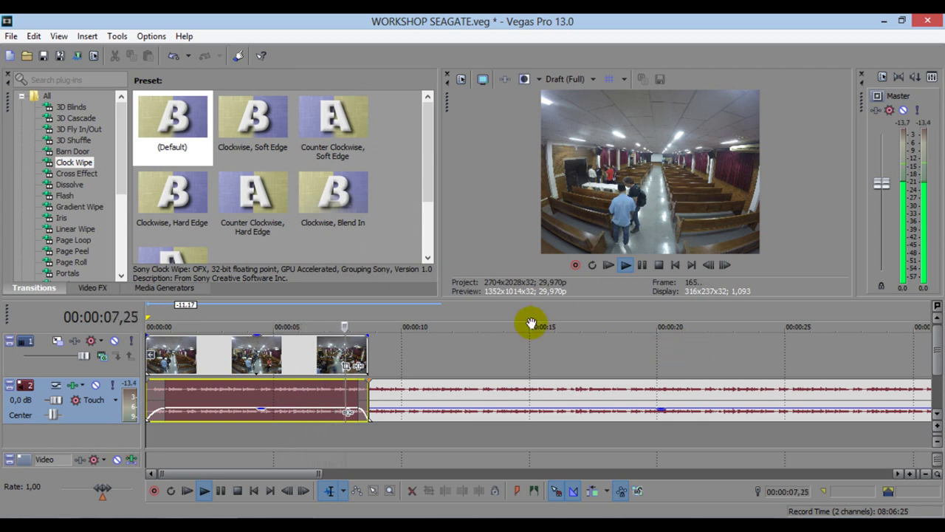
click(641, 265)
click(565, 400)
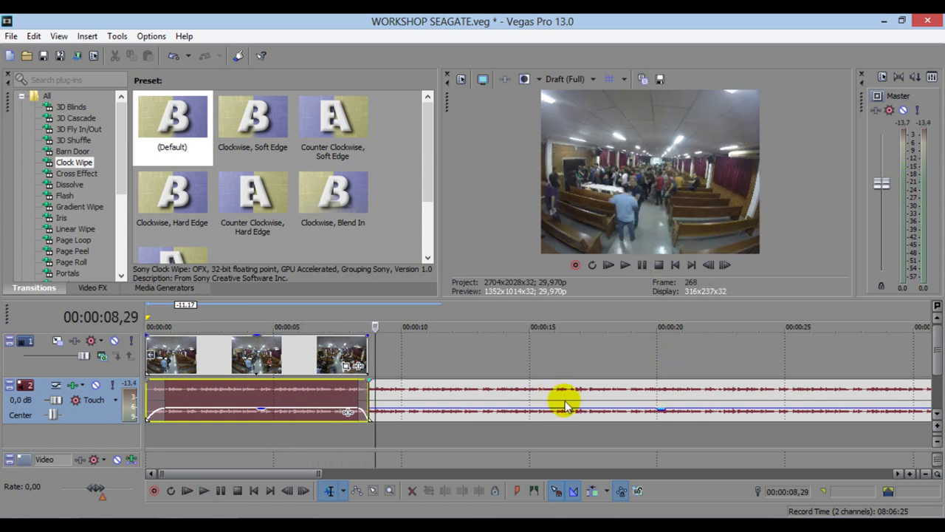
key(Delete)
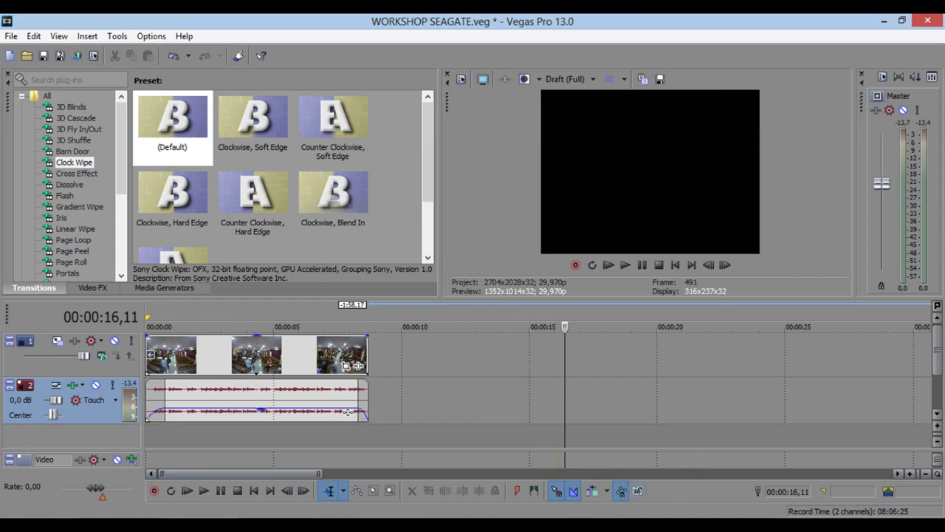
- Switch to the WORKSHOP SEAGATE folder in File Explorer and preview the GOPR0050 video
key(alt+Tab)
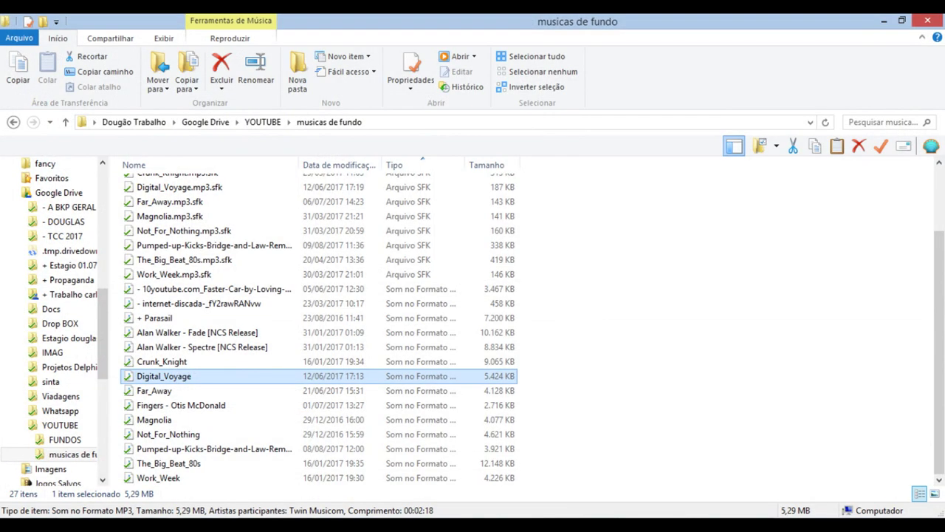
key(alt+Tab)
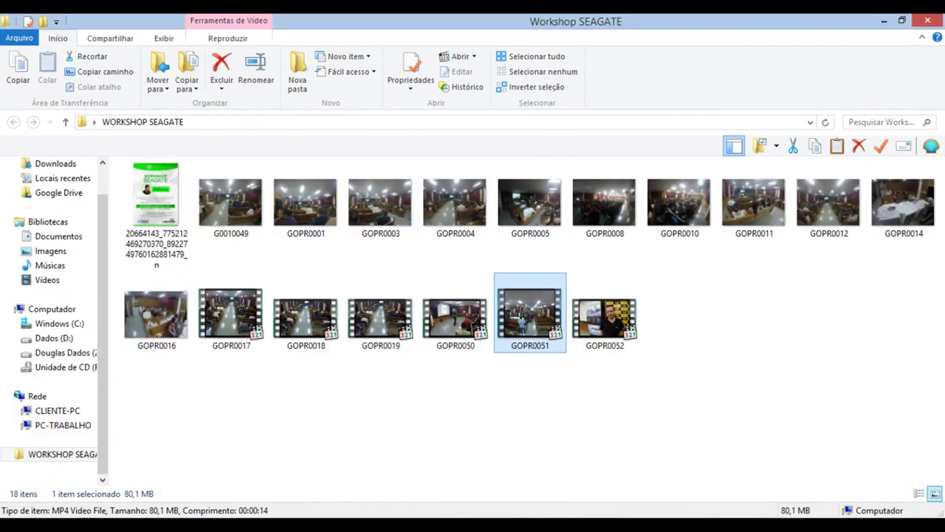
double_click(457, 348)
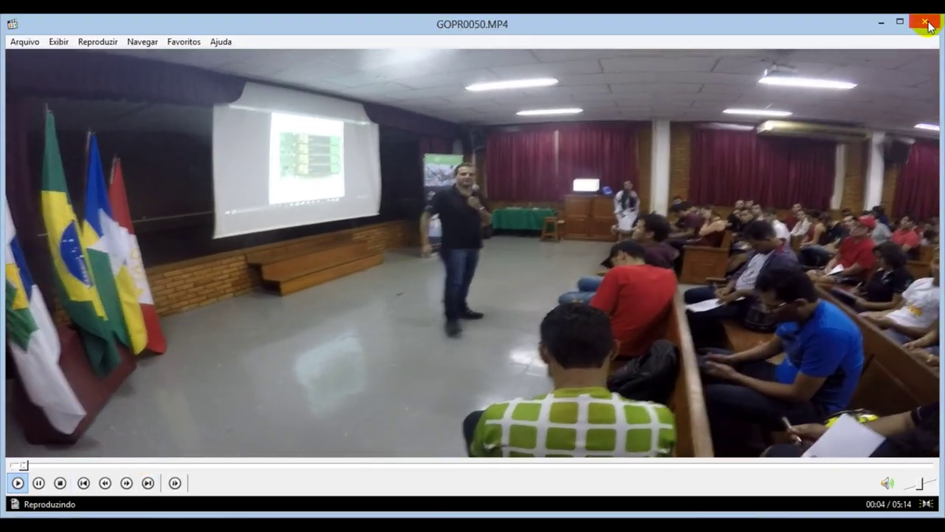
click(926, 24)
- Add the GOPR0050 video from the folder to the Vegas Pro timeline, just after the first clip
drag(343, 434, 383, 355)
click(381, 314)
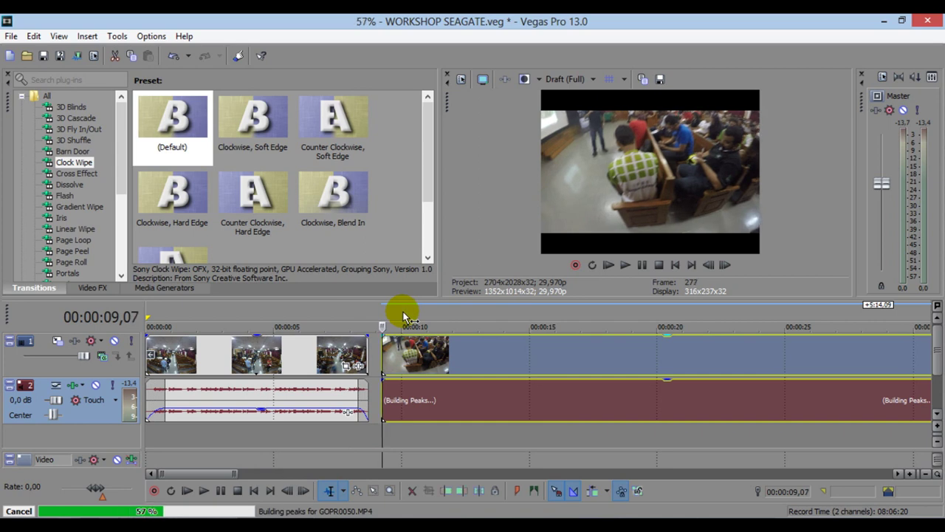
scroll(553, 337, down, 3)
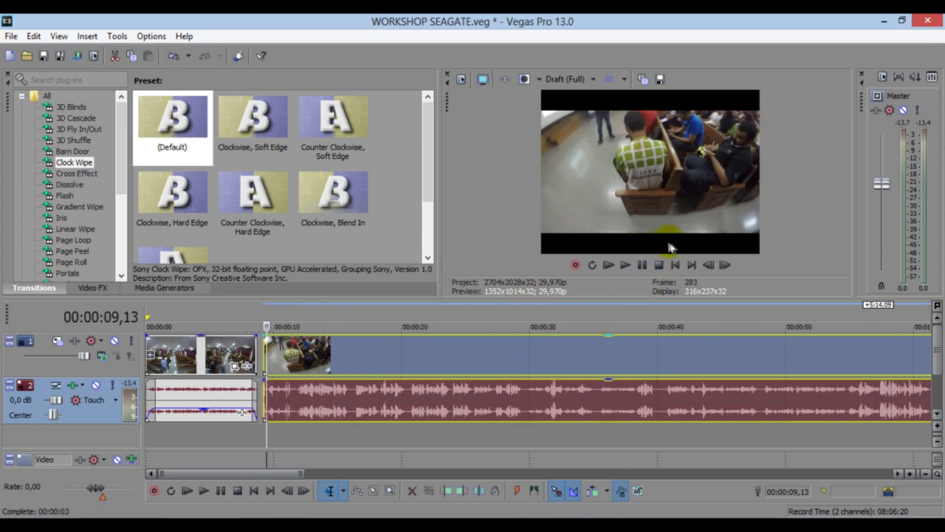
- Change the GOPR0050 video event's properties so its picture fills the whole frame without black bars
click(734, 353)
right_click(734, 353)
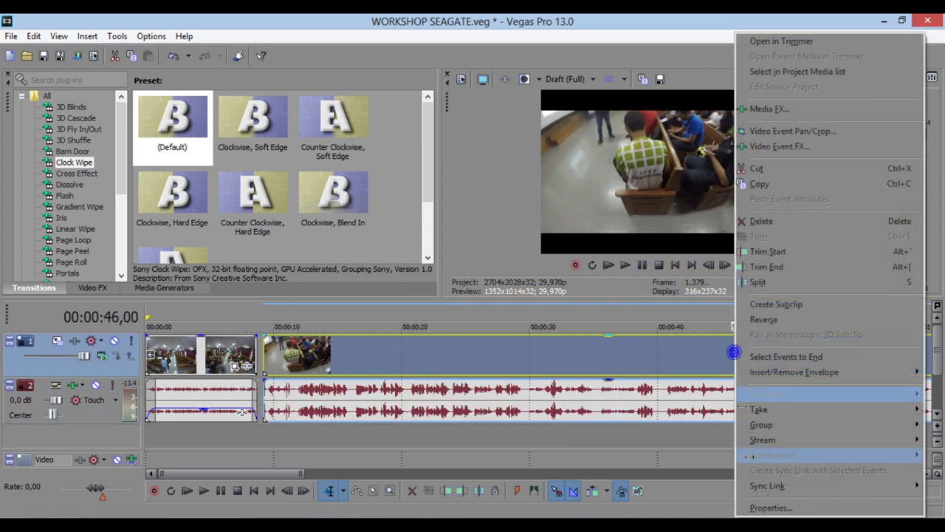
click(770, 507)
click(393, 167)
click(518, 440)
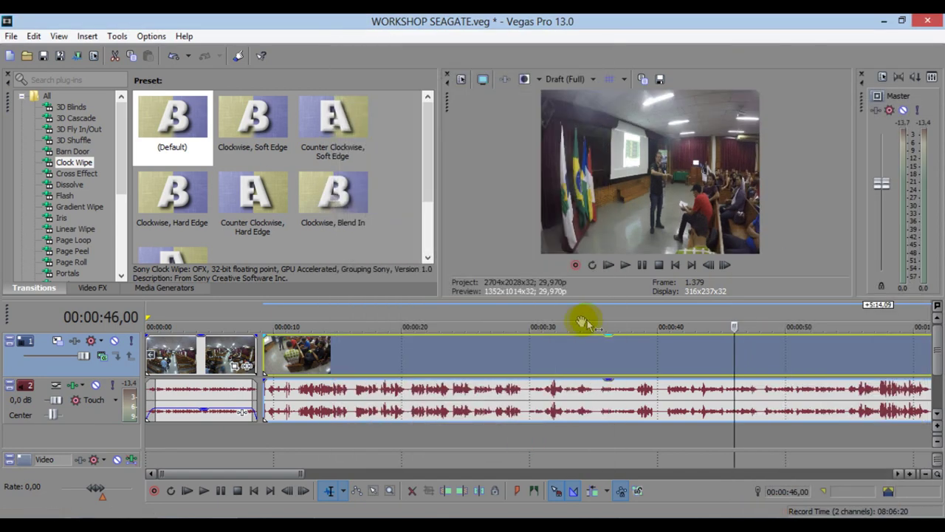
- Play the beginning of the GOPR0050 clip in short bursts to locate a suitable starting point for the speech
click(674, 264)
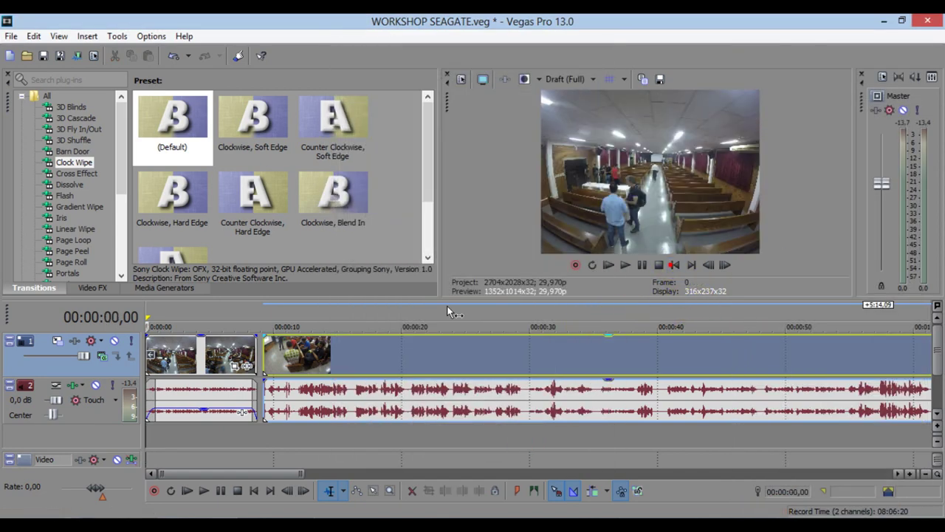
click(264, 326)
scroll(387, 354, up, 5)
click(564, 322)
key(space)
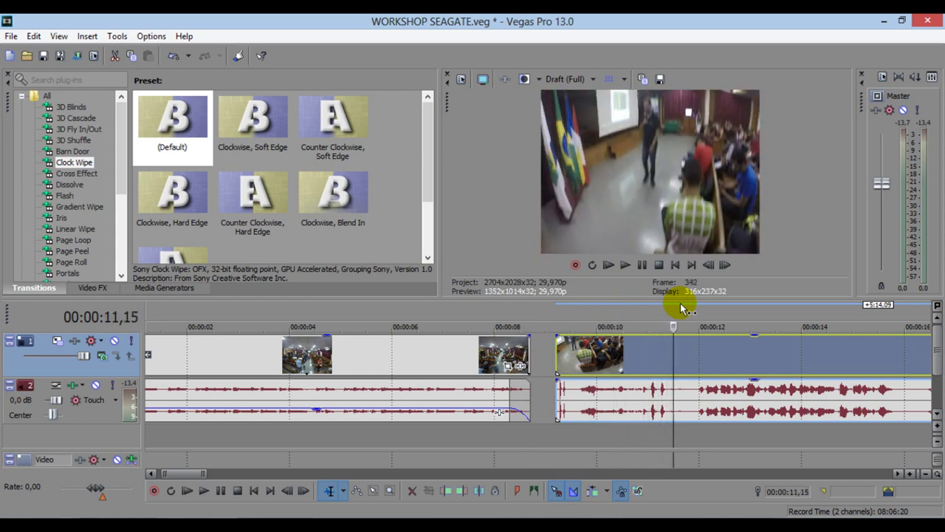
key(space)
key(space)
key(space)
key(space)
scroll(705, 316, up, 2)
key(space)
key(space)
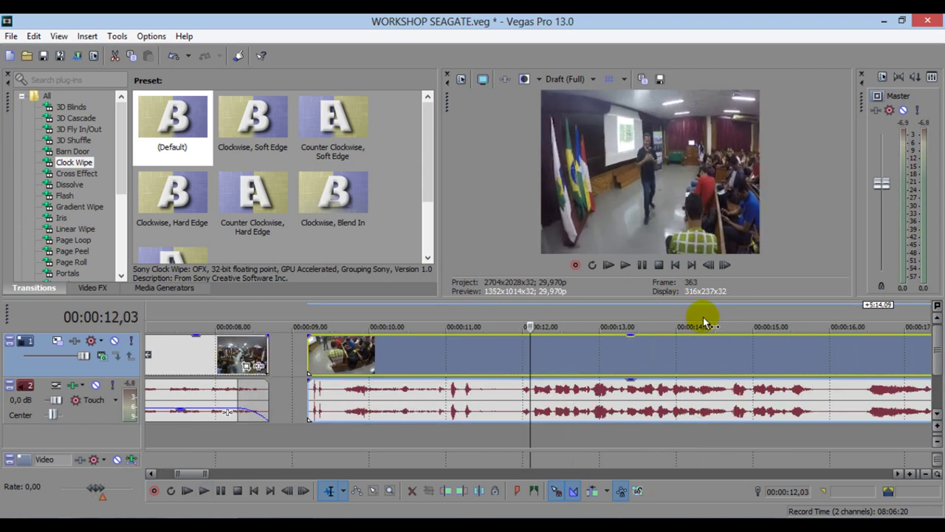
key(space)
key(space)
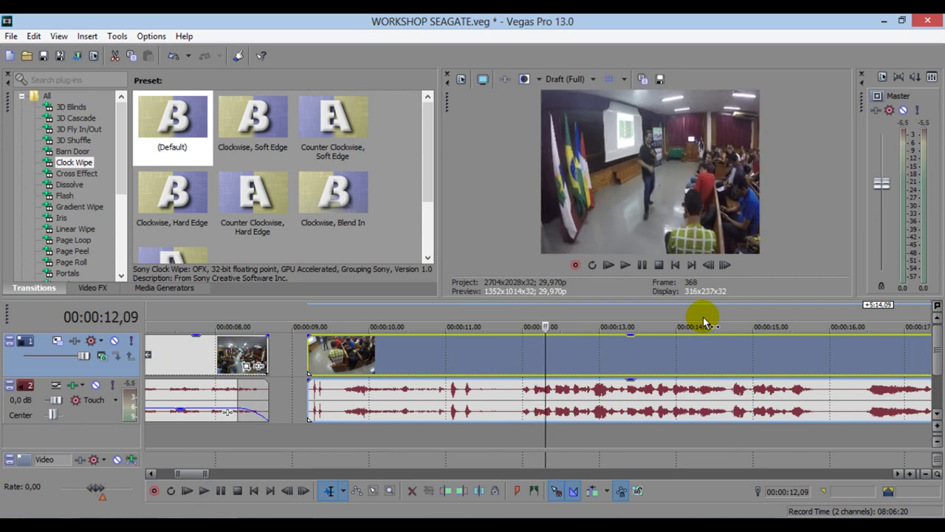
key(space)
key(space)
key(space)
key(space)
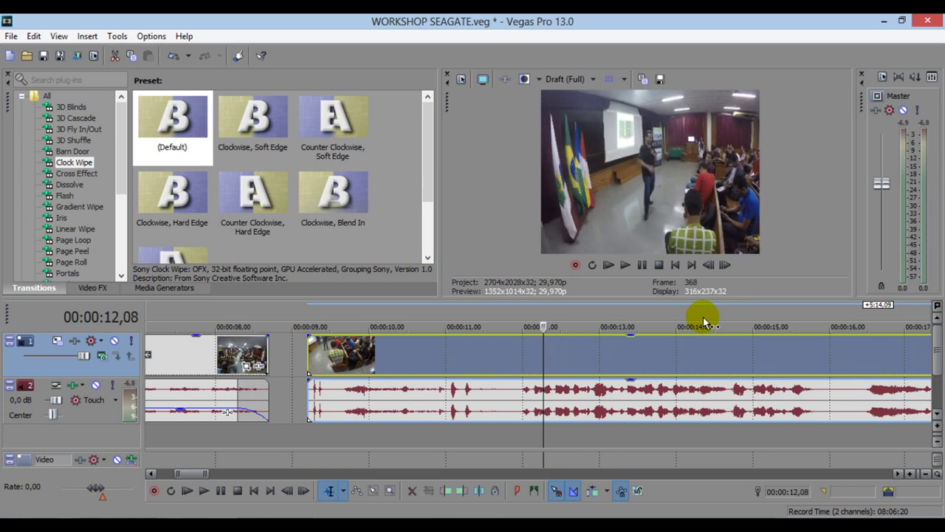
key(space)
key(space)
key(space)
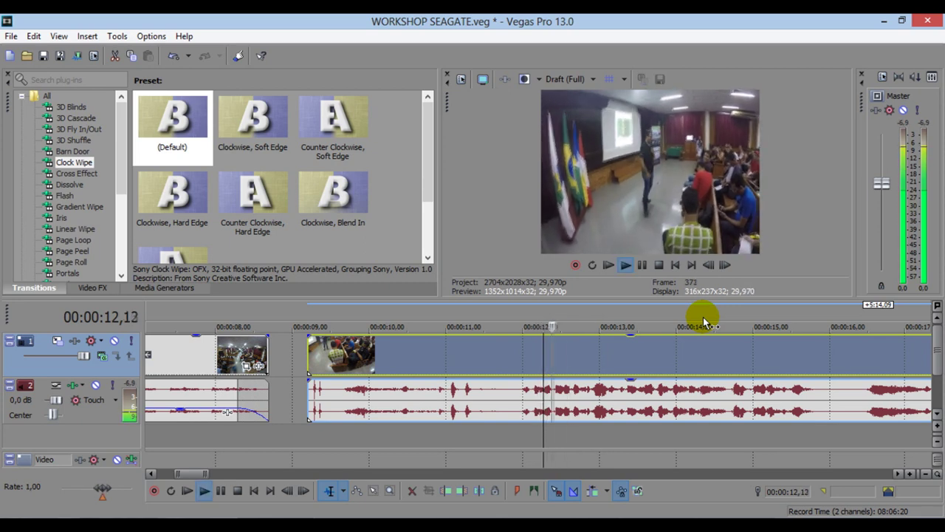
key(space)
- Split the GOPR0050 clip at 00:00:12,07 and delete the part before the cut
click(545, 360)
click(543, 360)
click(542, 357)
key(space)
key(space)
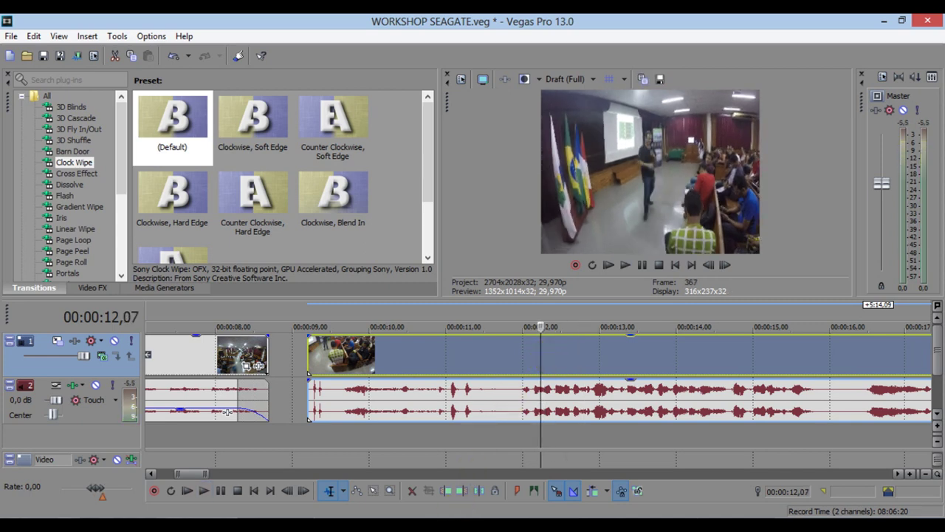
click(480, 494)
click(486, 356)
key(Delete)
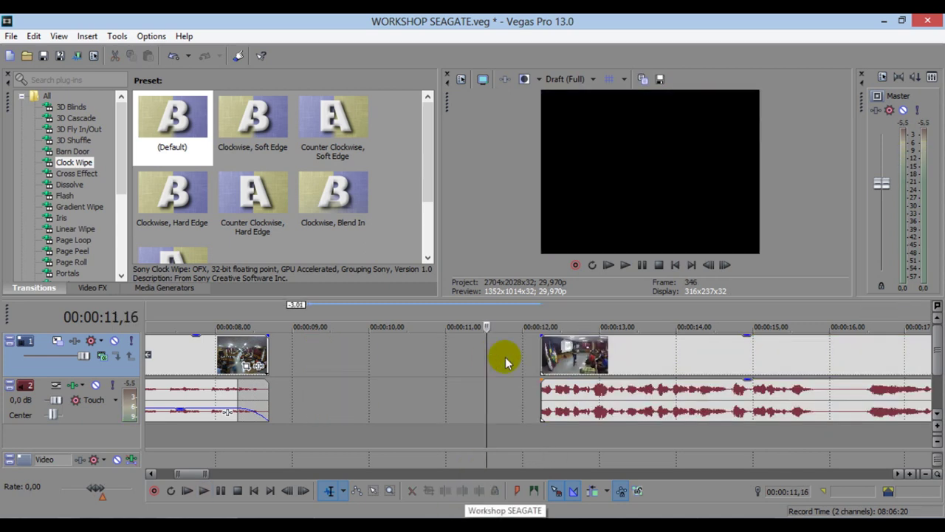
- Move the trimmed GOPR0050 clip up against the end of the first clip and play across the join
drag(602, 364, 350, 364)
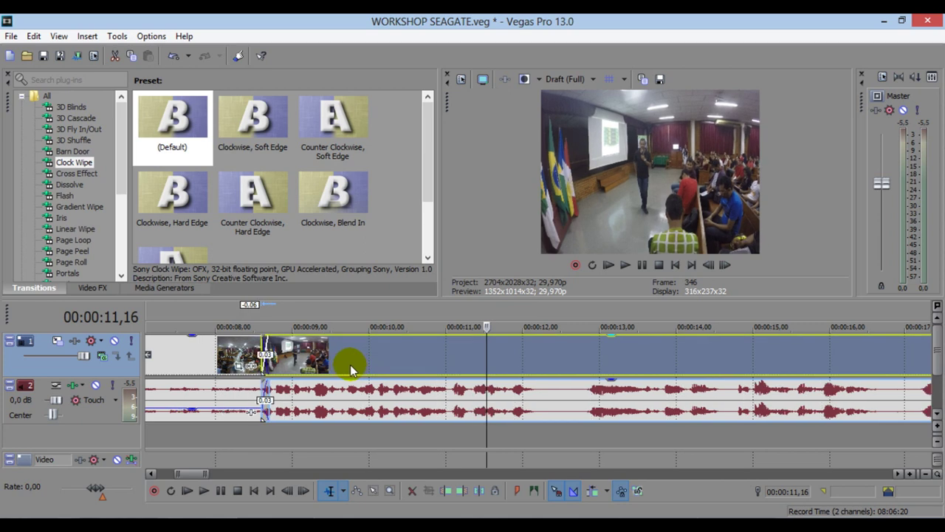
click(257, 322)
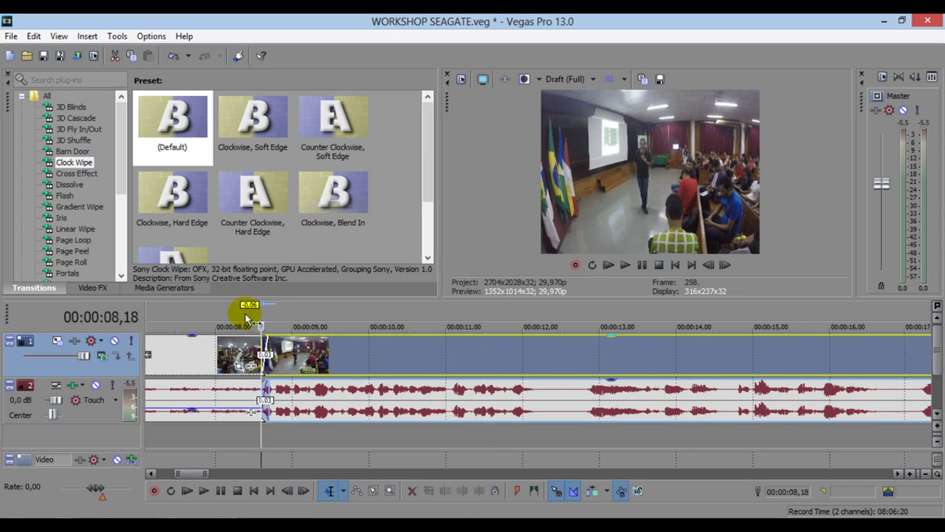
click(246, 323)
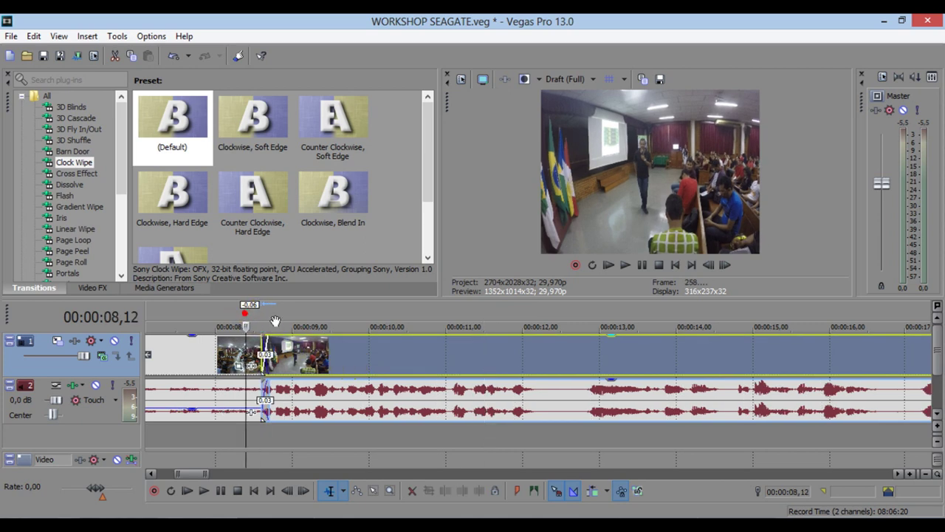
key(space)
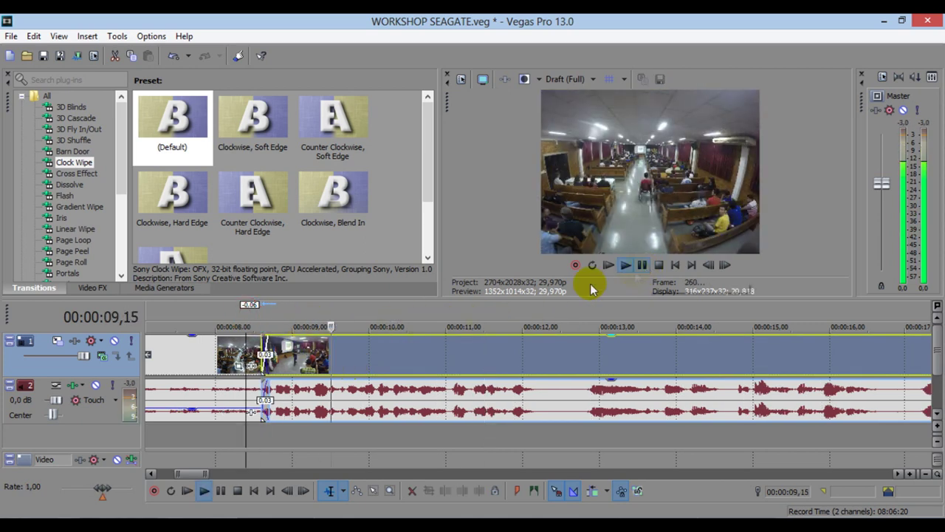
key(space)
- Shift the GOPR0050 clip slightly later to shorten its overlap with the first clip to 0.01
click(263, 322)
scroll(266, 322, up, 3)
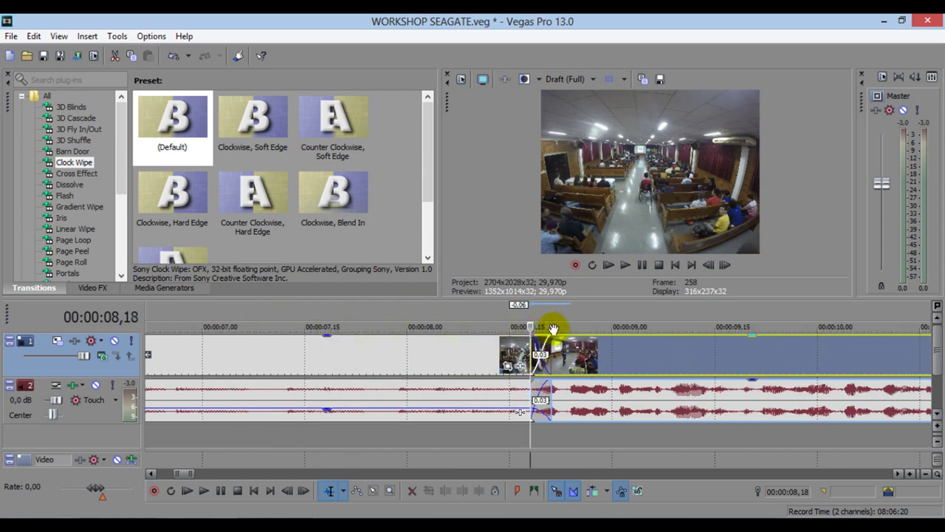
key(space)
key(space)
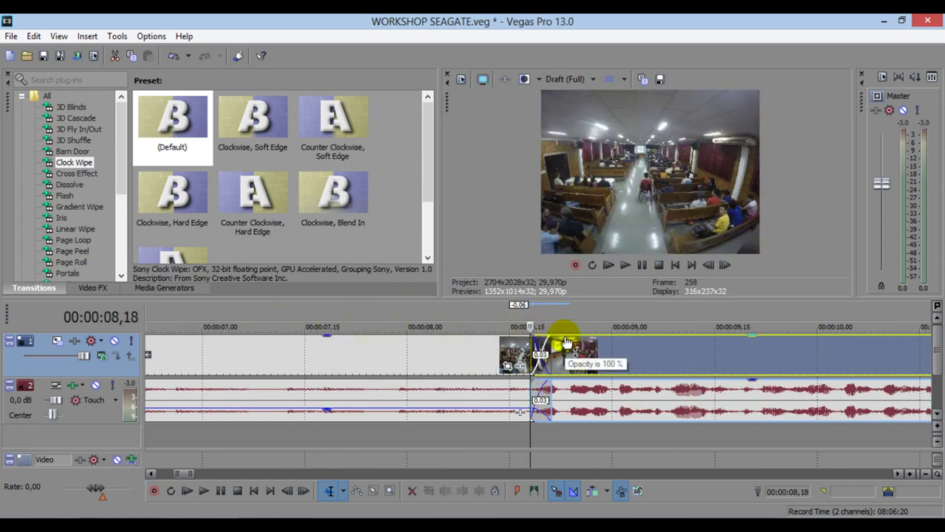
drag(587, 341, 604, 358)
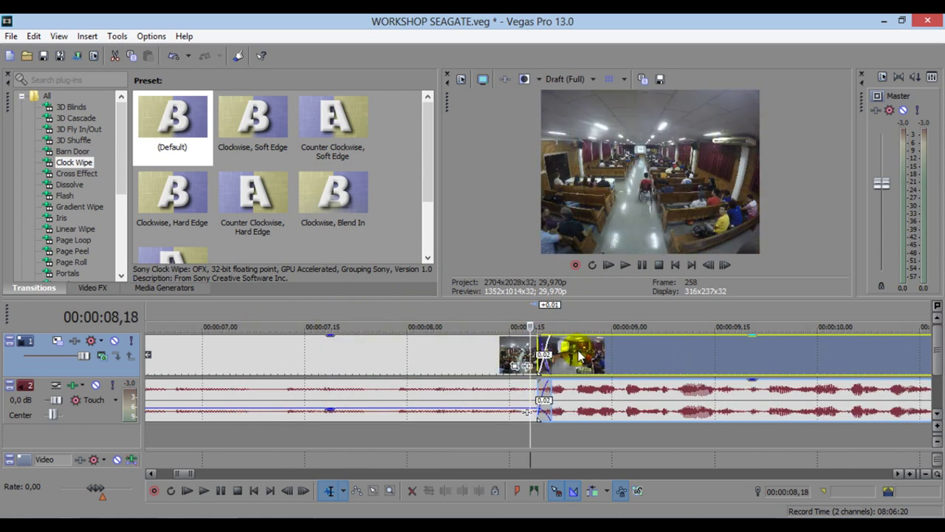
key(Right)
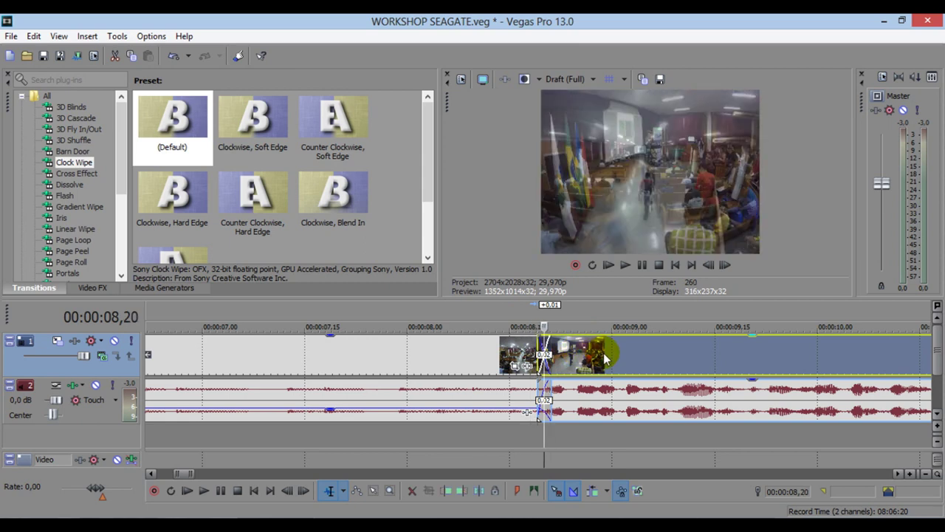
key(Right)
scroll(595, 362, up, 2)
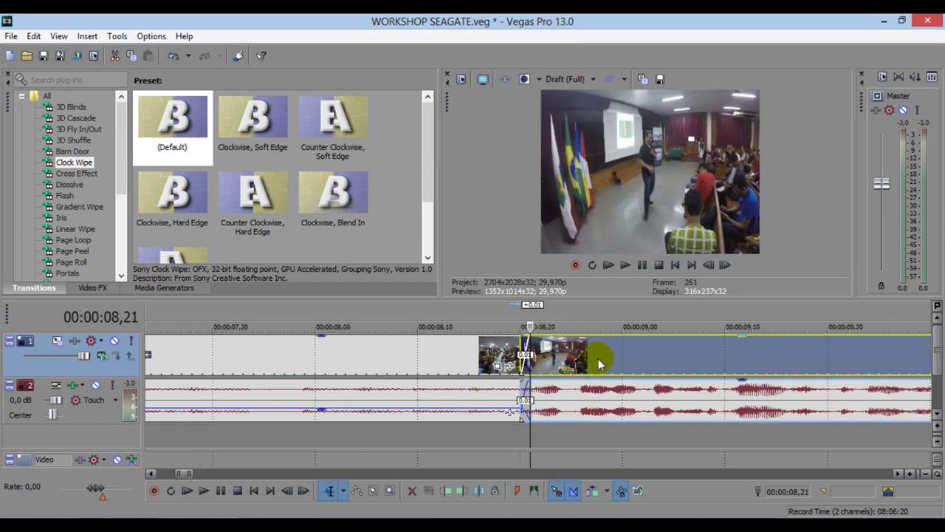
- Step frame by frame around the join between the two clips and back through the first clip
key(Left)
key(Left)
key(Right)
key(Right)
key(Left)
key(Left)
key(Left)
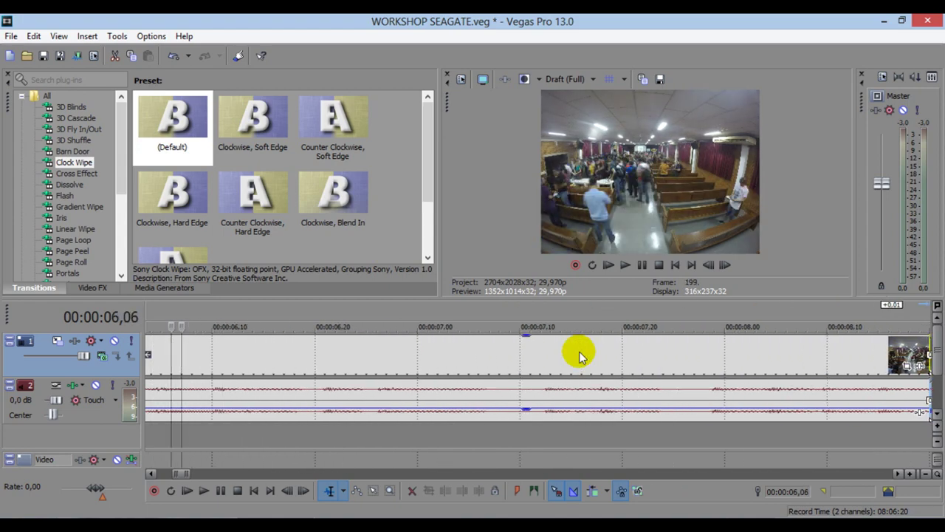
- Locate the blurred moment in the first video clip and split the clip at 00:00:05,29
scroll(574, 356, down, 5)
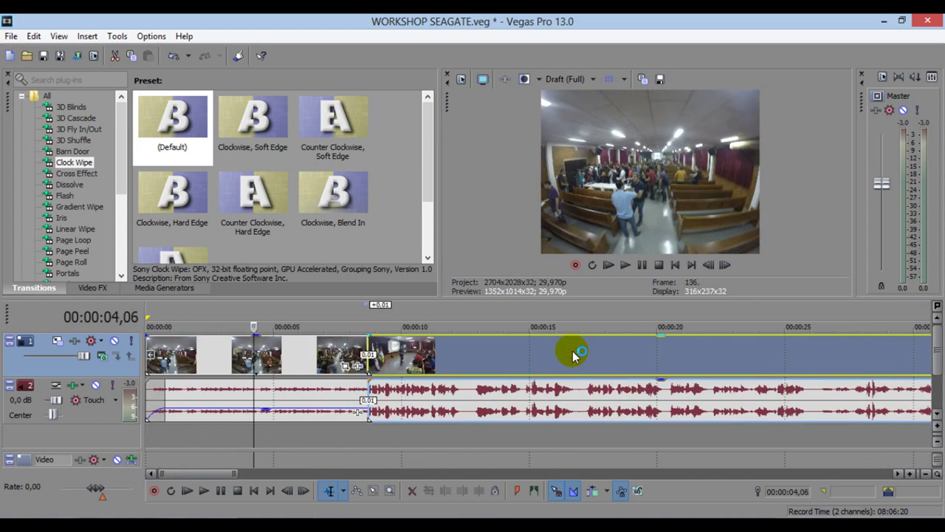
key(l)
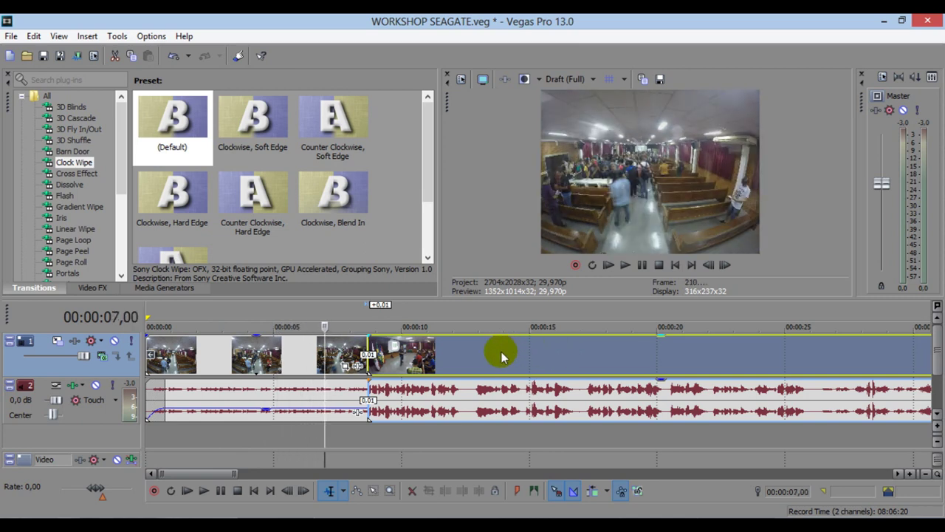
key(j)
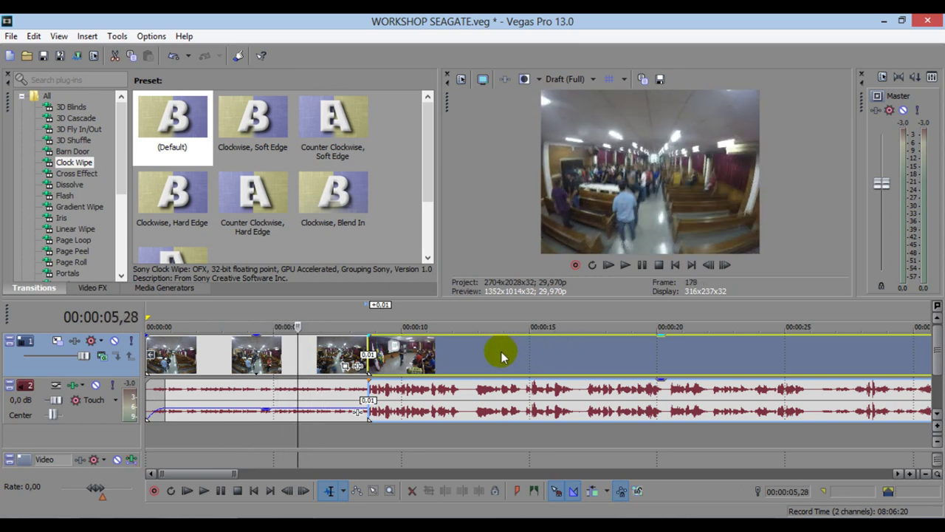
scroll(473, 354, up, 2)
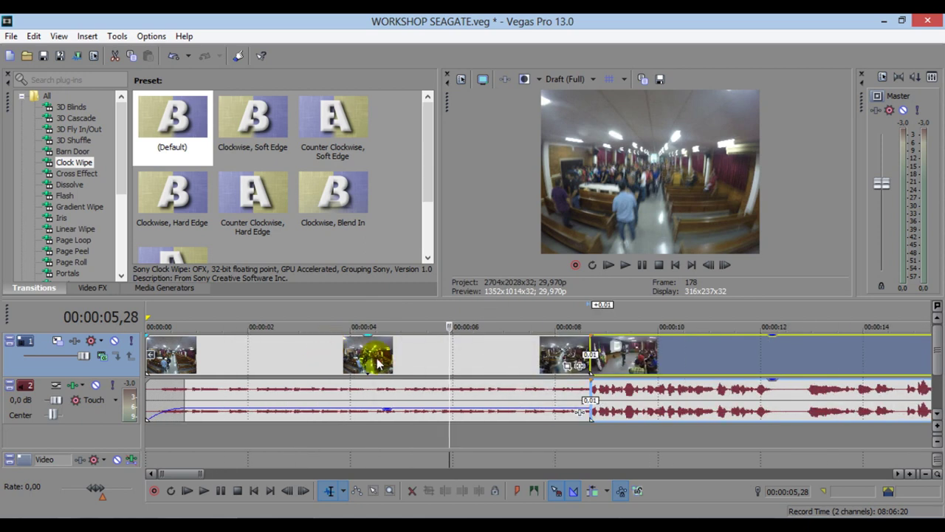
click(448, 352)
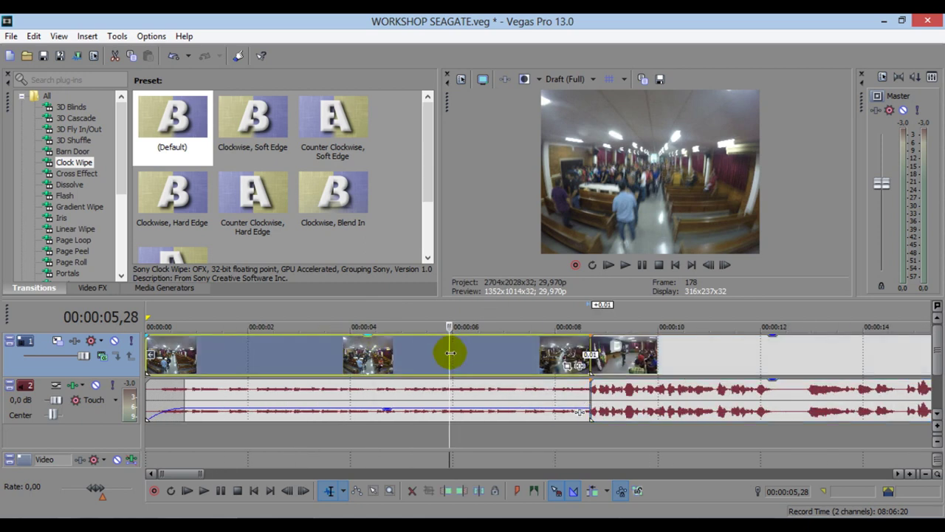
click(476, 494)
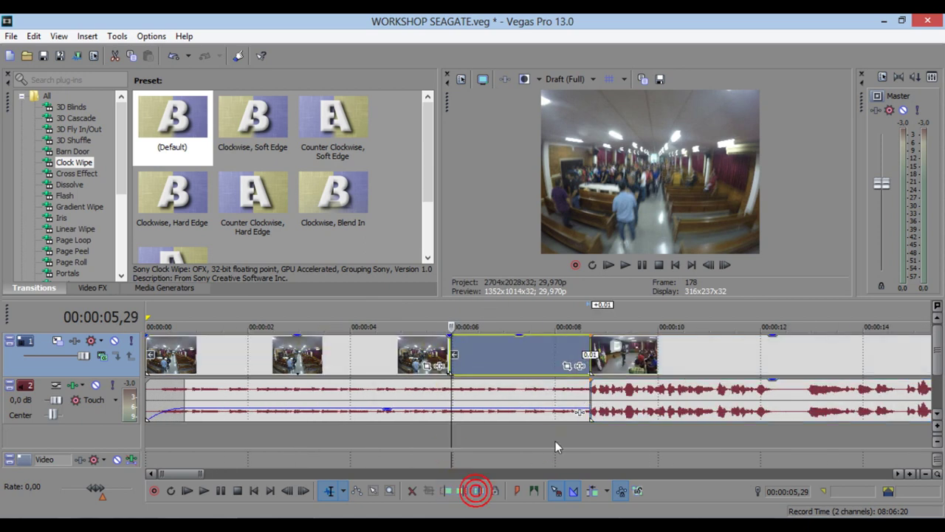
- Cut the blurred frames up to 00:00:06,00 out of the first clip and move the remaining piece two frames earlier to close the gap
key(Right)
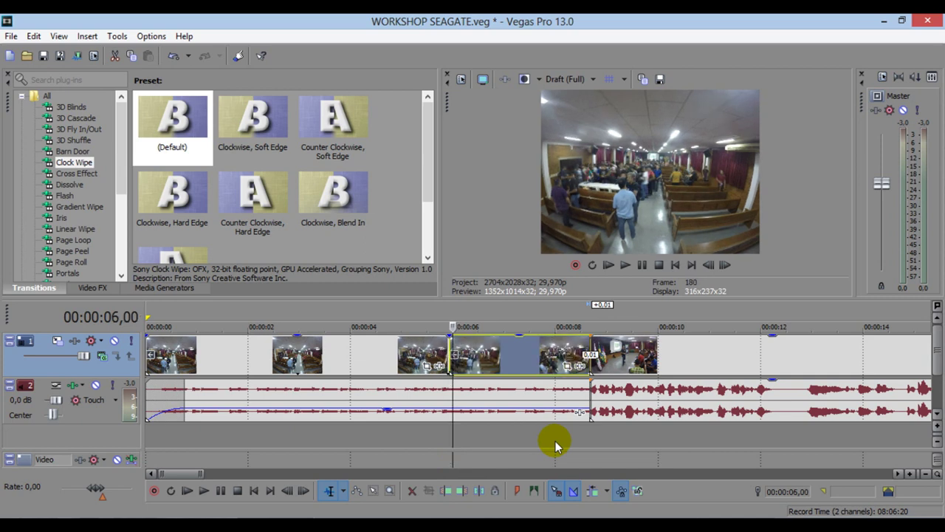
click(479, 491)
scroll(458, 355, up, 4)
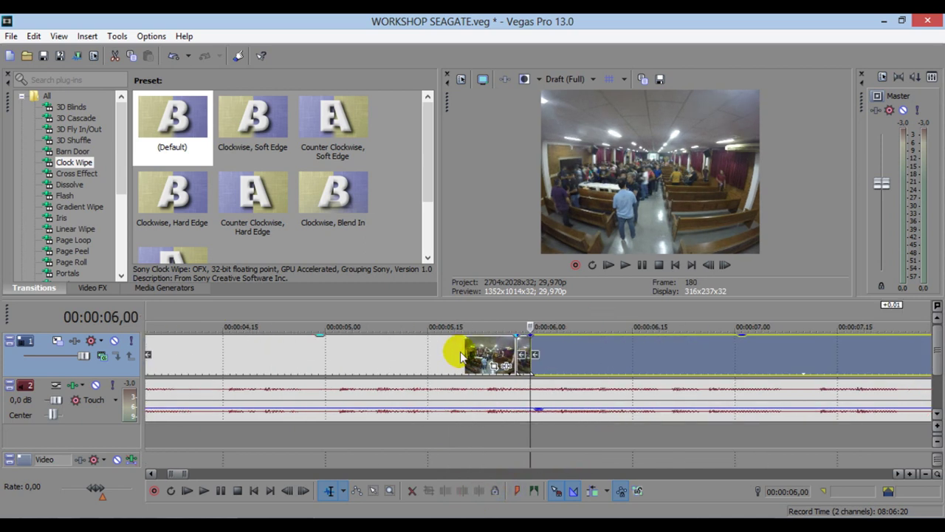
click(523, 350)
drag(546, 358, 533, 358)
- Step back through the first clip to the blurred moment and split it at 00:00:05,14
click(484, 317)
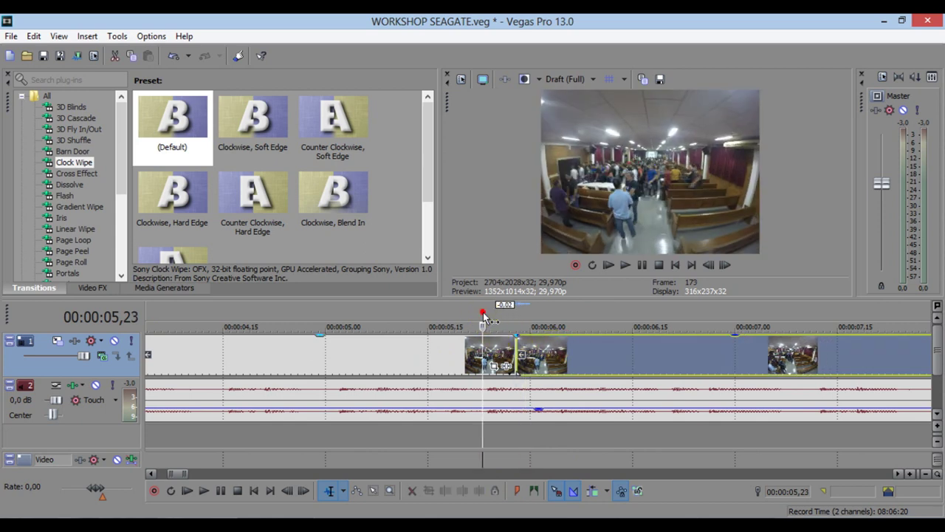
key(Left)
key(Left)
key(Left)
key(Left)
key(Left)
key(Left)
key(Left)
key(Left)
key(Left)
key(Left)
key(Left)
key(Left)
key(Left)
key(Left)
key(Left)
key(Left)
key(Left)
key(Left)
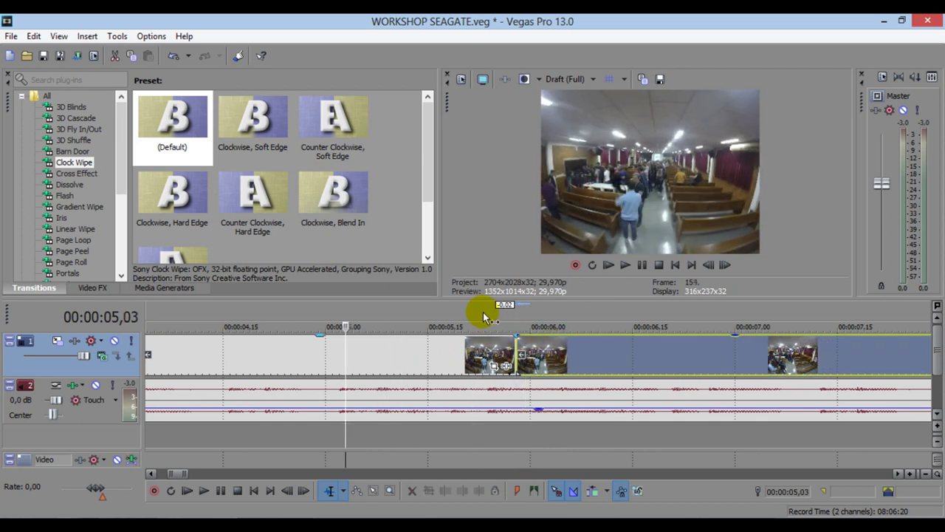
key(space)
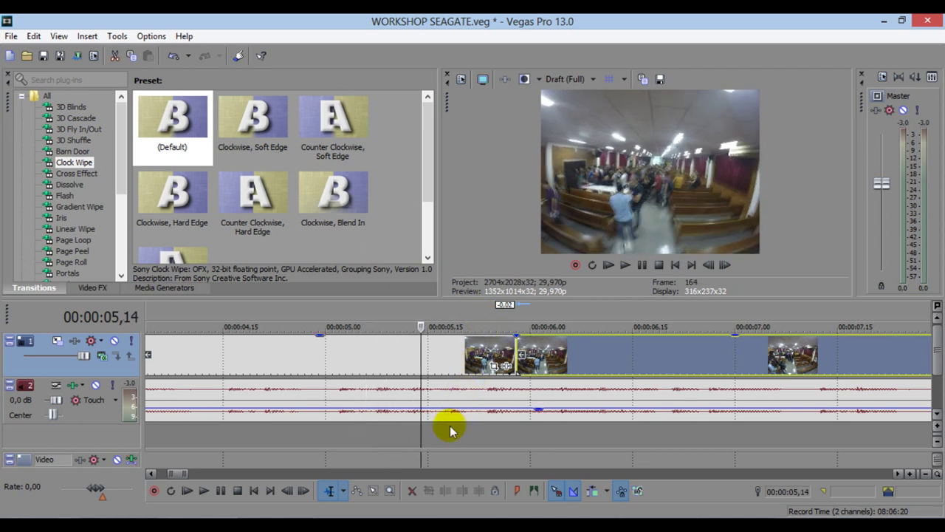
scroll(484, 469, up, 2)
click(535, 360)
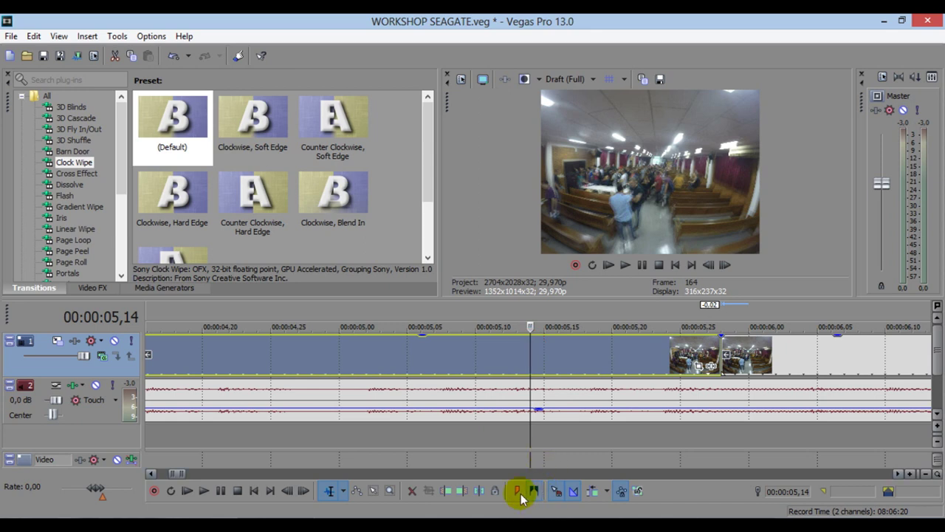
click(482, 491)
- Remove the blurred frames from 00:00:05,14 to 00:00:05,16 and move the following piece two frames earlier against the cut
click(558, 364)
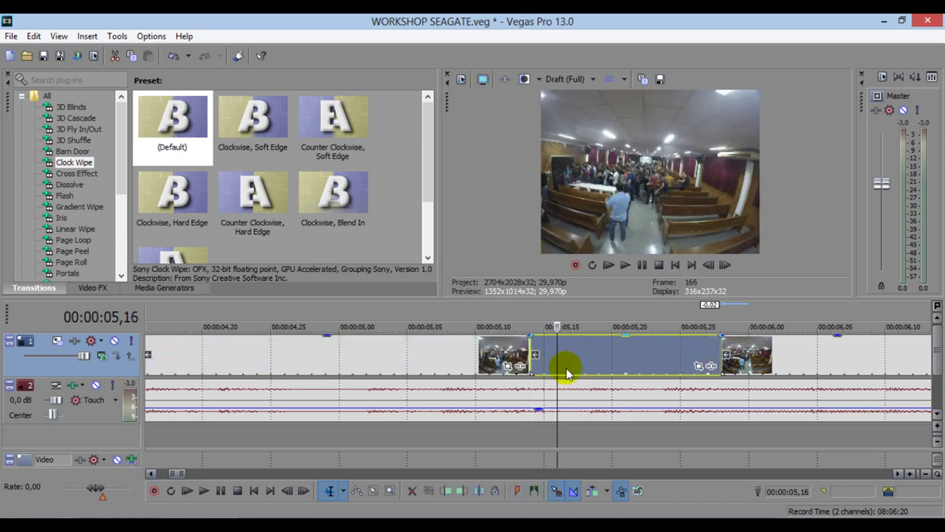
click(538, 379)
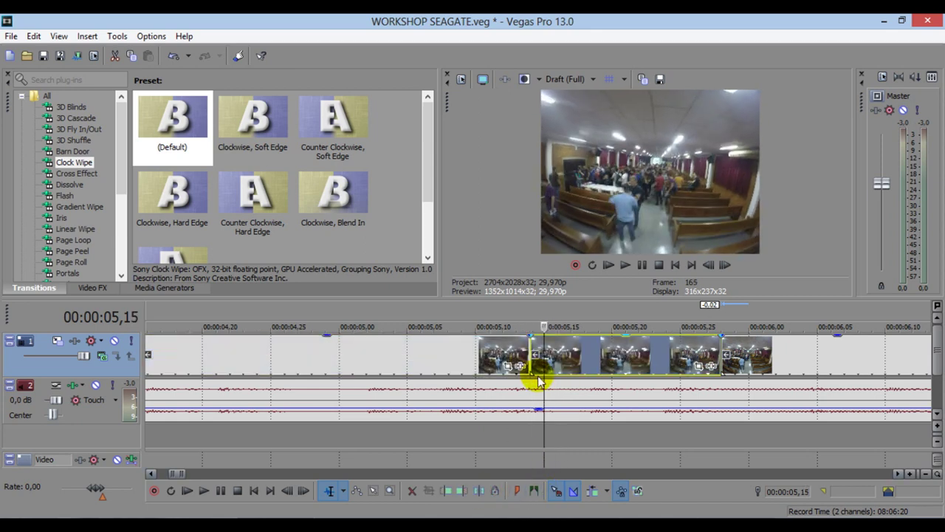
key(Right)
click(481, 491)
click(545, 353)
drag(569, 361, 552, 350)
- Play and step around the new cut, and split the first piece at the blurred moment at 00:00:05,09
click(517, 316)
key(space)
key(space)
key(space)
key(space)
click(486, 318)
key(Left)
key(Left)
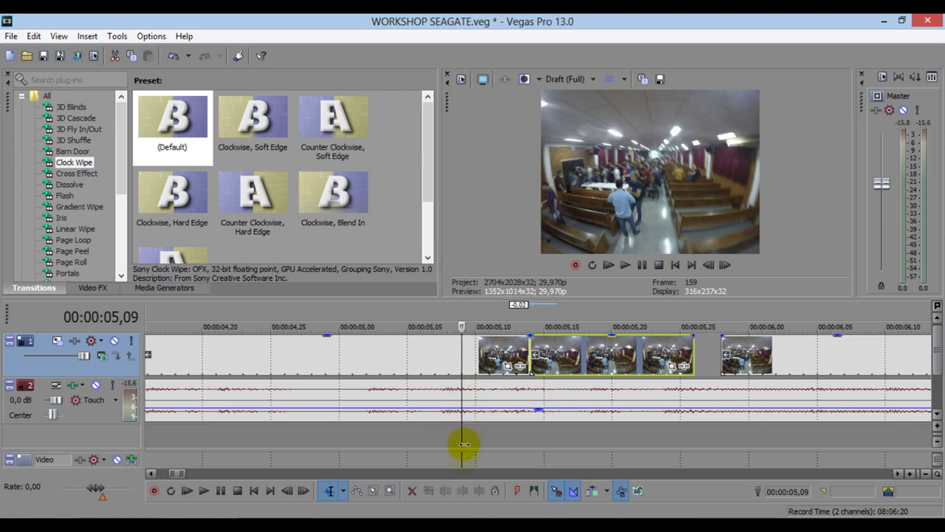
click(462, 353)
key(Left)
key(Right)
key(ctrl+z)
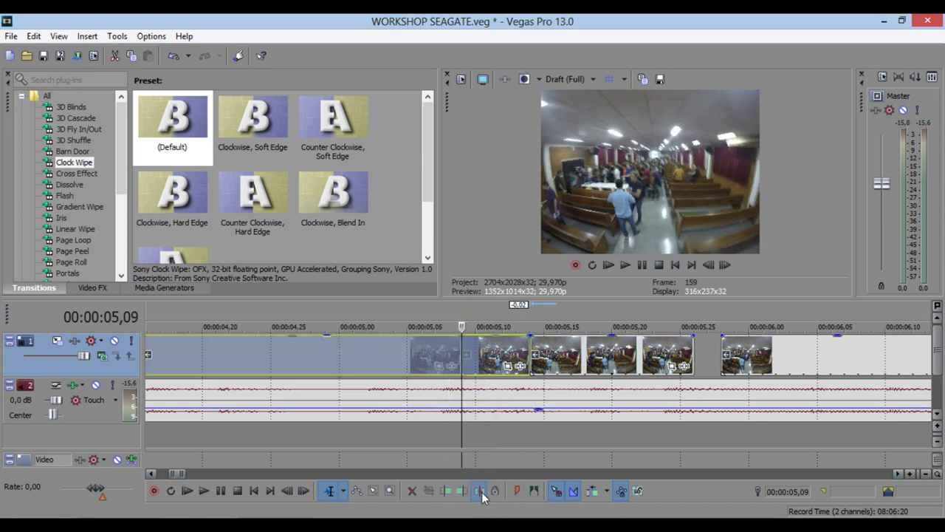
- Remove the single frame between 00:00:05,09 and 00:00:05,10 and shift the next two pieces one frame earlier to close the gaps
click(511, 437)
key(Left)
key(Left)
key(Left)
key(Left)
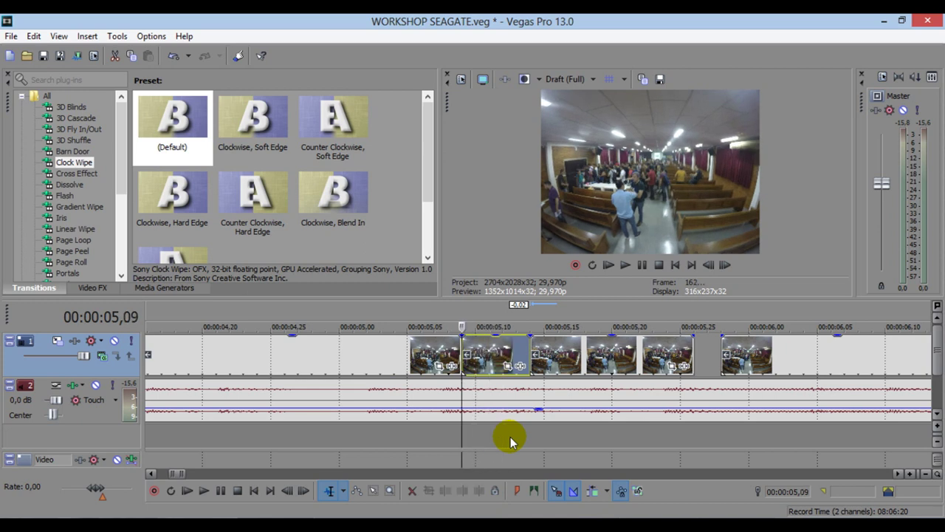
key(Right)
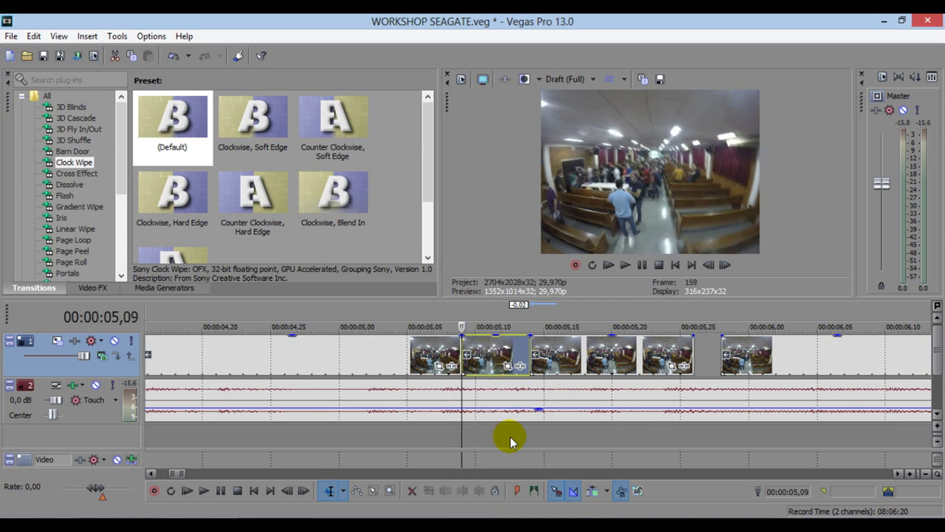
key(Right)
key(Up)
key(Up)
click(478, 490)
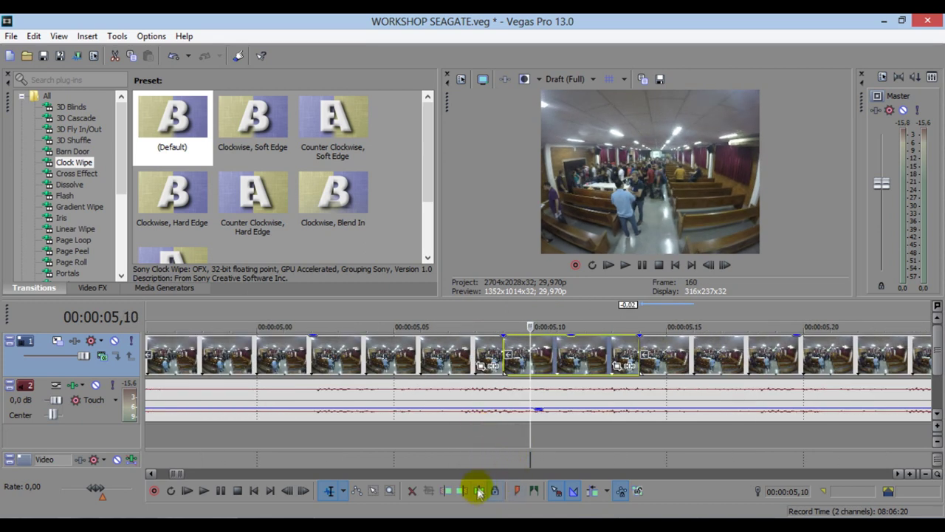
key(Left)
key(Delete)
drag(557, 351, 531, 351)
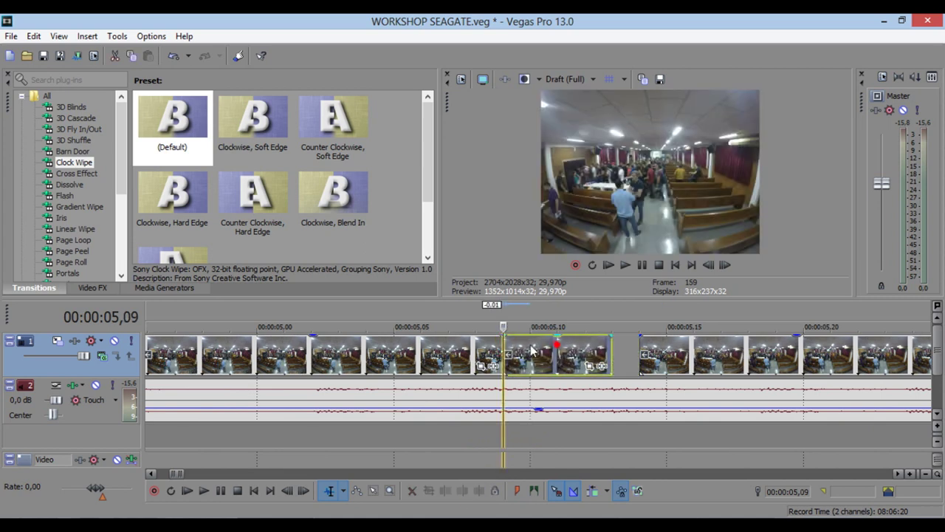
drag(665, 353, 643, 352)
- Step frame by frame back and forward across the cuts around 00:00:05 to check for remaining blurred frames
click(436, 315)
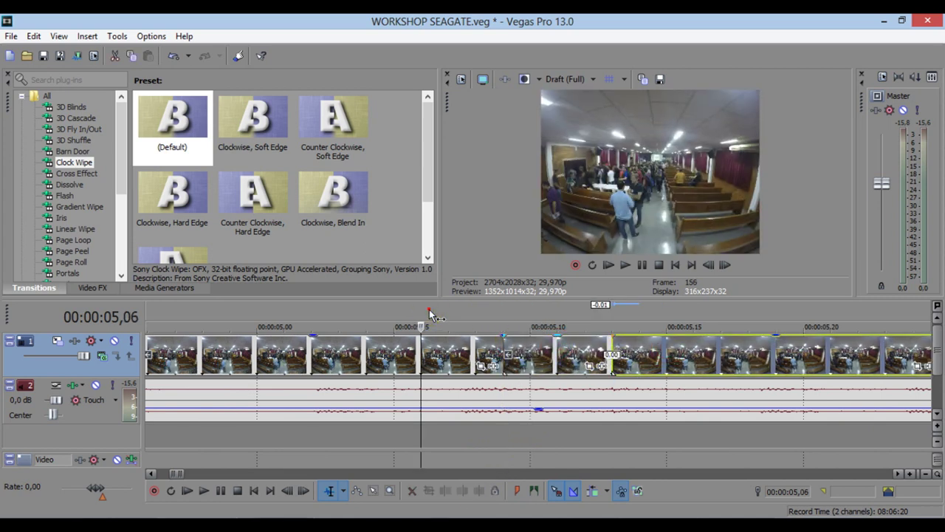
key(Left)
key(Left)
key(Left)
key(Left)
key(Left)
key(Left)
key(Left)
key(Left)
key(Left)
key(Left)
key(Left)
key(Left)
key(Left)
key(Left)
key(Left)
key(Left)
key(Left)
key(Left)
key(Left)
key(Left)
key(Left)
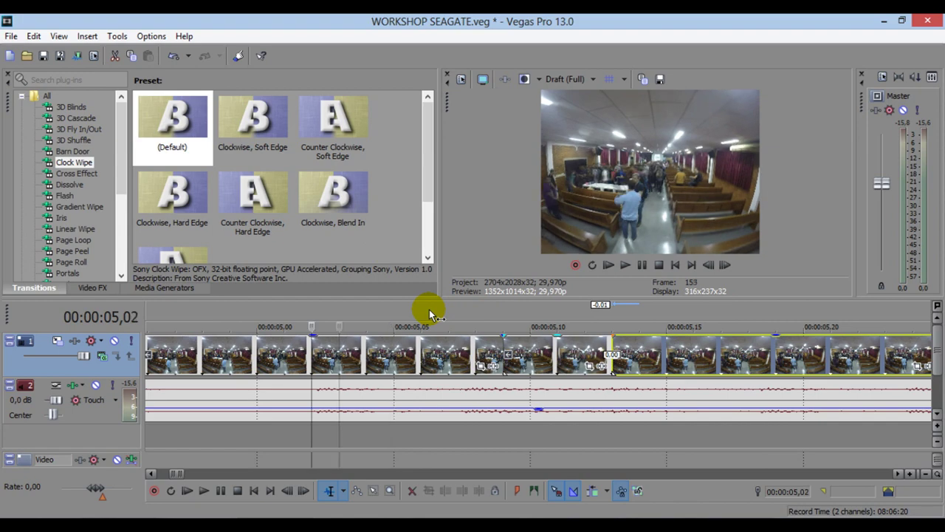
key(Right)
scroll(432, 314, down, 10)
scroll(415, 322, down, 3)
key(Right)
key(Right)
key(Right)
key(Right)
key(Right)
key(Right)
key(Right)
key(Right)
key(Right)
key(Right)
key(Right)
key(Right)
key(Right)
key(Right)
key(Right)
key(Right)
key(Right)
key(Right)
key(Right)
key(Right)
key(Right)
key(Right)
key(Right)
key(Right)
key(Right)
key(Right)
key(Right)
key(Right)
key(Right)
key(Right)
key(Right)
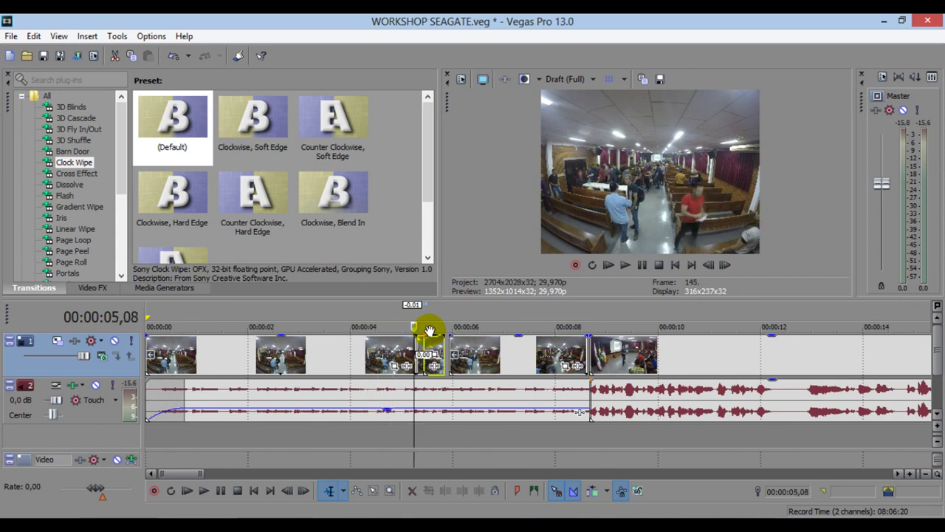
key(Right)
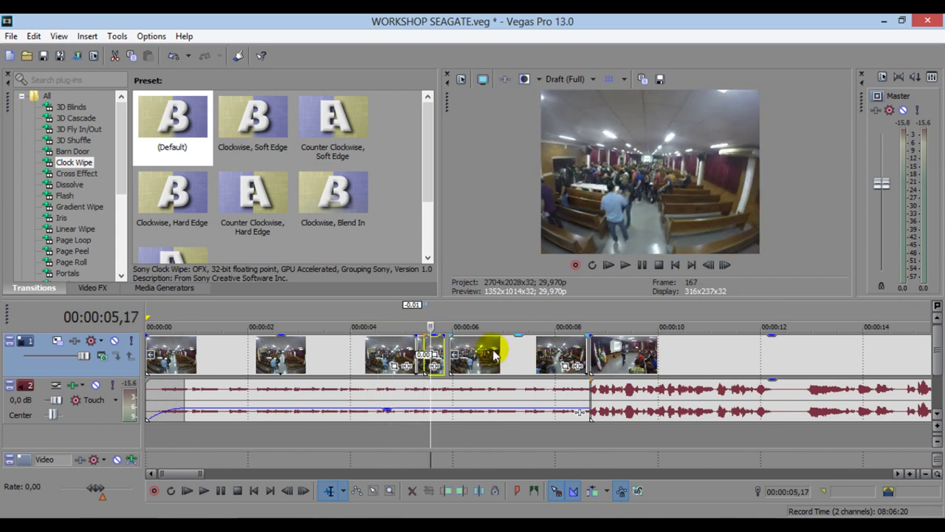
- Move the next piece three frames earlier to close its gap and split it at the blurred moment at 00:00:06,19
click(496, 353)
key(Right)
key(Right)
key(Right)
key(Right)
key(Right)
key(Right)
key(Right)
key(Right)
key(Right)
key(Right)
key(Right)
key(Right)
key(Right)
key(Right)
key(Right)
key(Right)
key(Right)
key(Right)
key(Right)
key(Right)
key(Right)
key(Right)
key(Right)
key(Right)
key(Right)
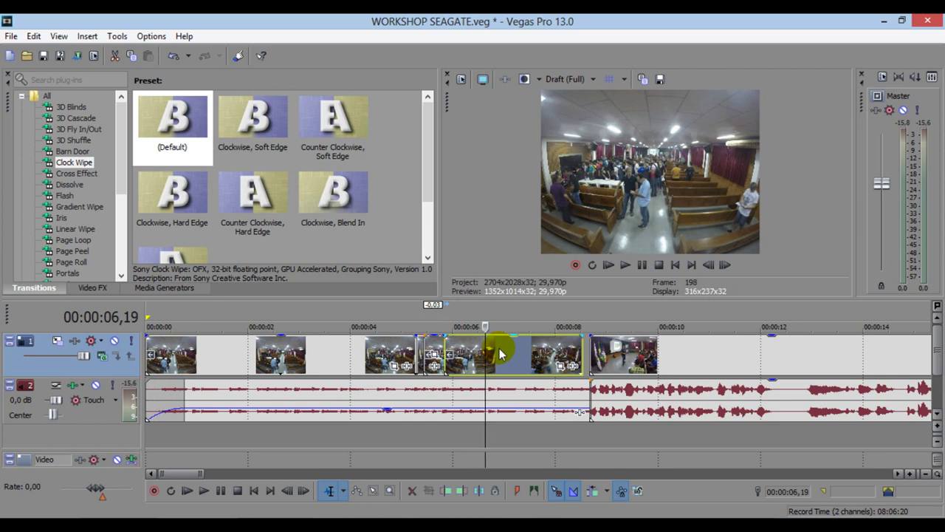
key(s)
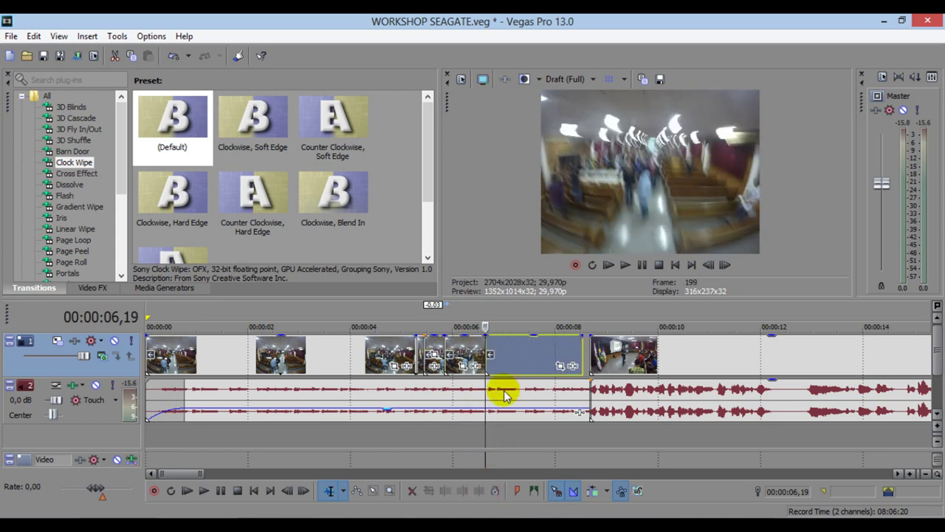
- Find where the blur after 00:00:06,19 ends and split the clip at 00:00:06,21
scroll(502, 387, up, 3)
click(515, 352)
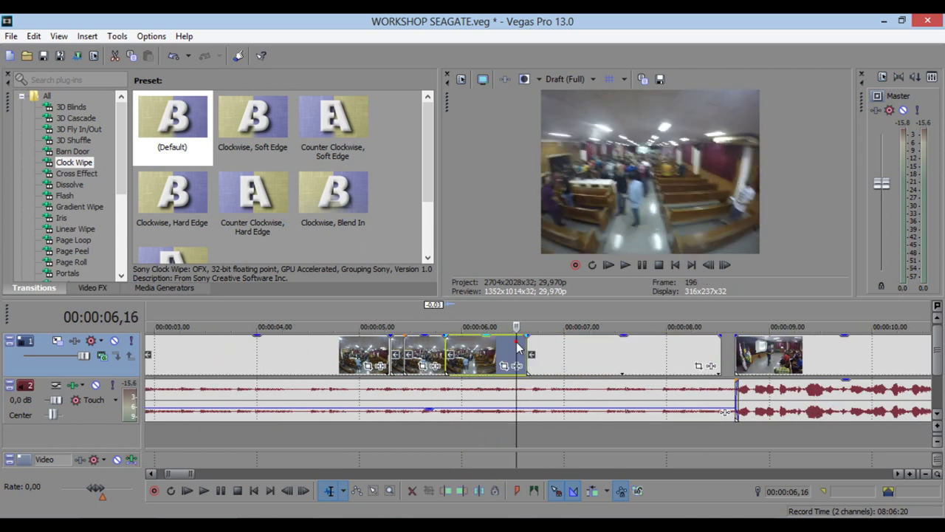
scroll(515, 362, up, 3)
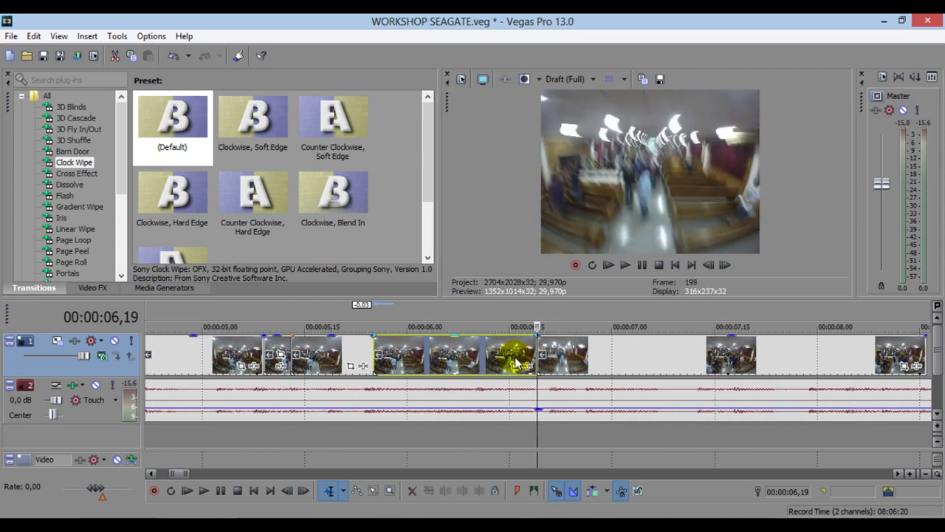
key(Right)
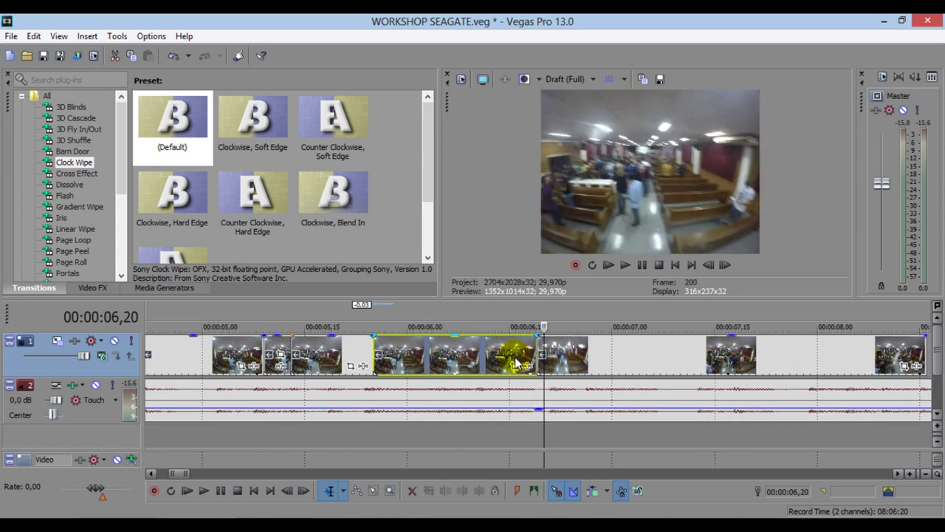
key(Right)
key(Right)
key(Left)
key(Left)
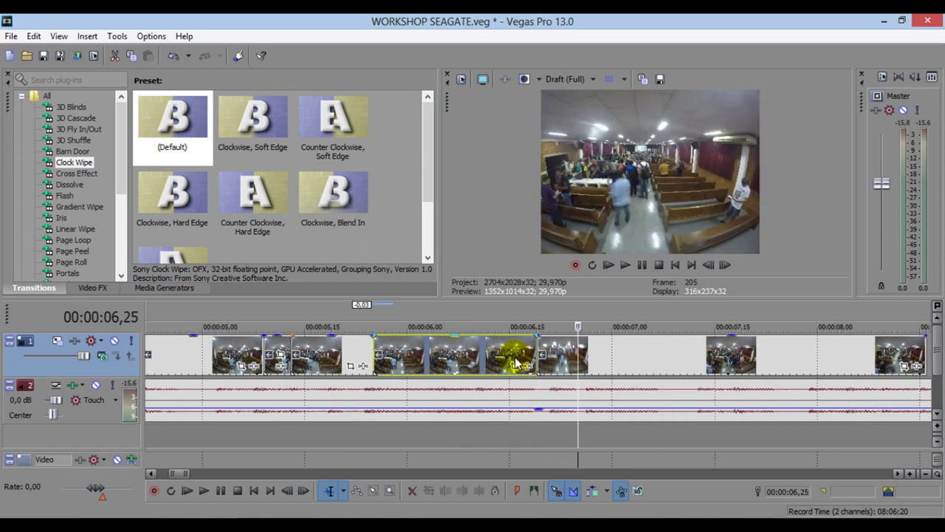
key(Left)
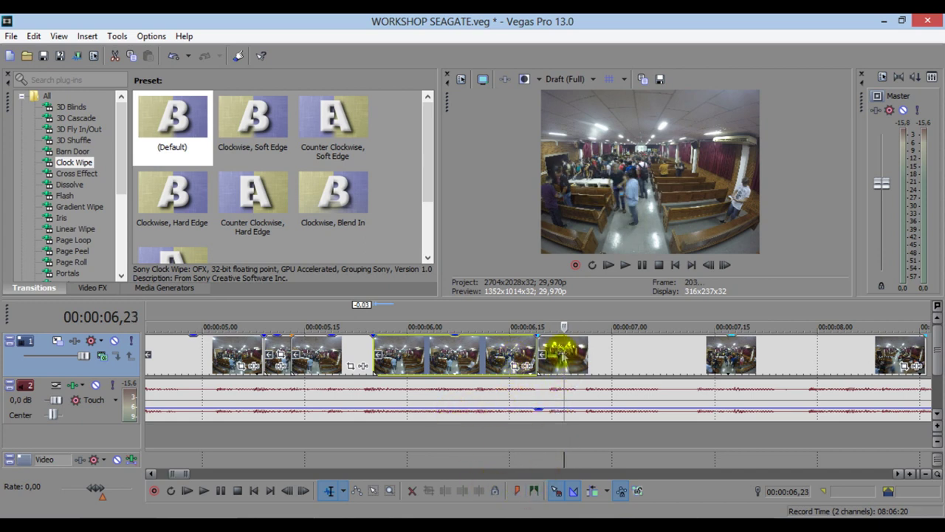
click(559, 353)
key(Left)
key(Left)
key(Right)
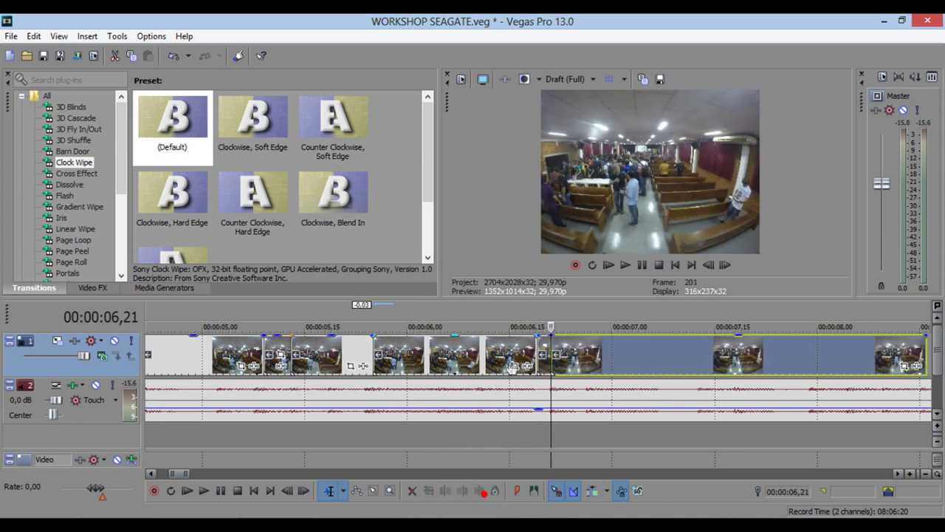
- Delete the blurred piece at 00:00:06,19 and move the following piece two frames earlier to close the gap
click(545, 342)
drag(578, 355, 563, 353)
- Play from about 00:00:06,14 and step frame by frame through the last opening piece to check for remaining blurred frames
click(500, 311)
key(space)
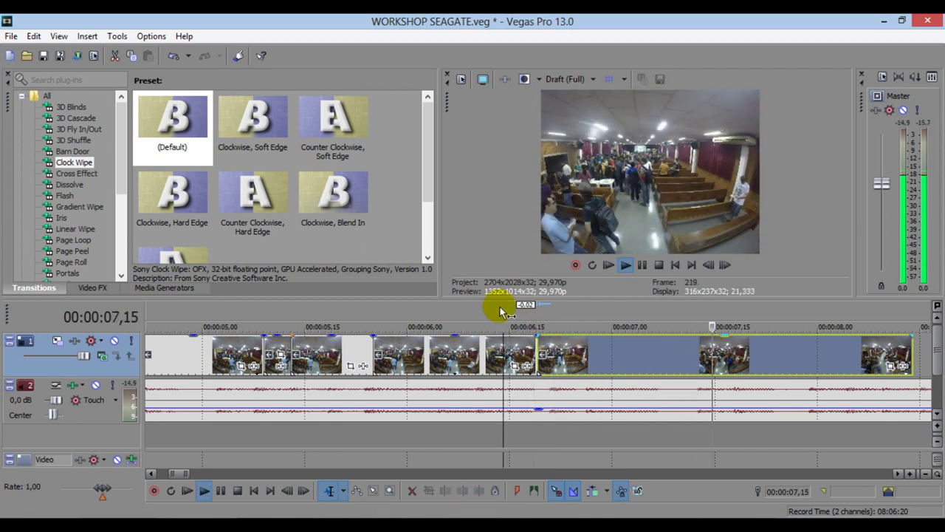
key(Return)
key(Left)
key(Left)
key(Right)
key(Right)
key(Right)
key(Right)
key(Right)
key(Right)
key(Right)
key(Right)
key(Right)
key(Right)
key(Right)
key(Right)
key(Right)
key(Right)
key(Right)
key(Right)
key(Right)
key(Right)
key(Right)
key(Right)
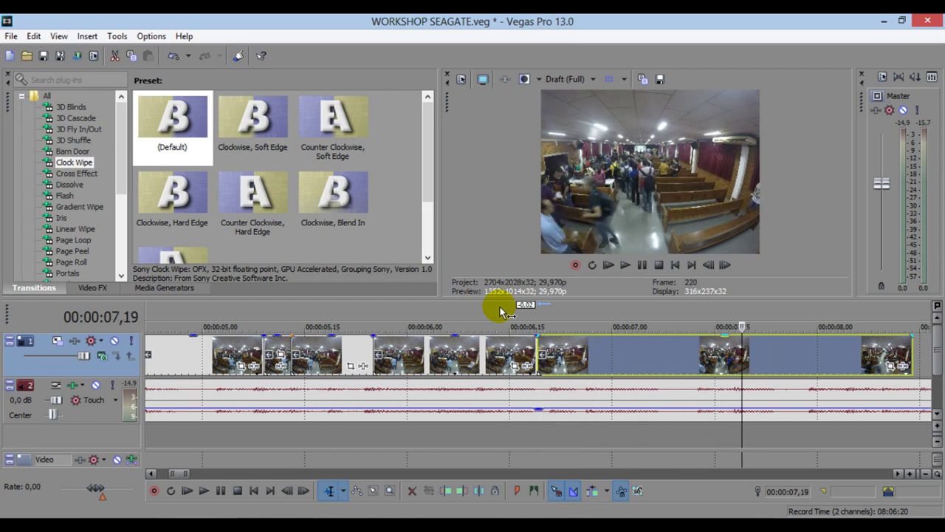
scroll(499, 310, down, 2)
key(Right)
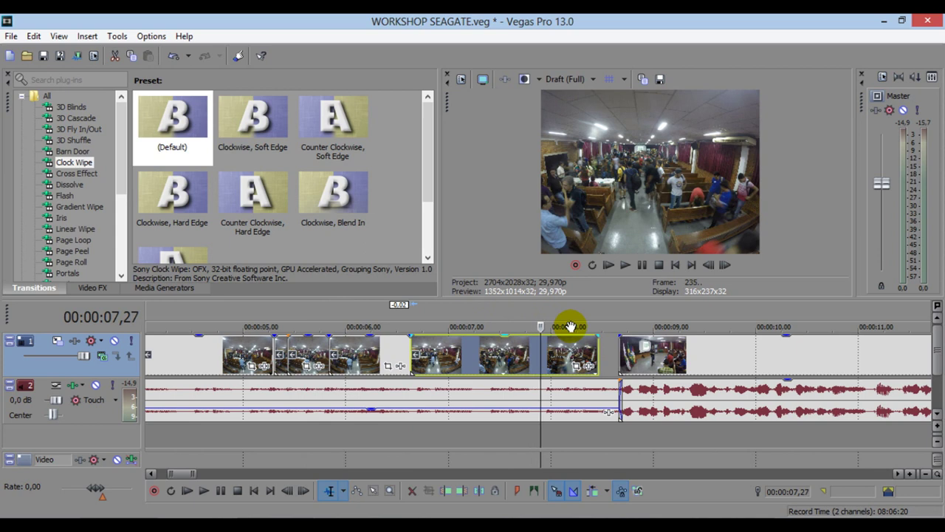
key(Right)
key(Right)
key(Right)
key(Right)
- Move the GOPR0050 clip four frames later and trim the opening clip's audio to end with its video at 00:00:08,14
mouse_move(656, 361)
mouse_down()
mouse_move(641, 359)
mouse_move(670, 358)
mouse_up()
click(605, 356)
click(596, 369)
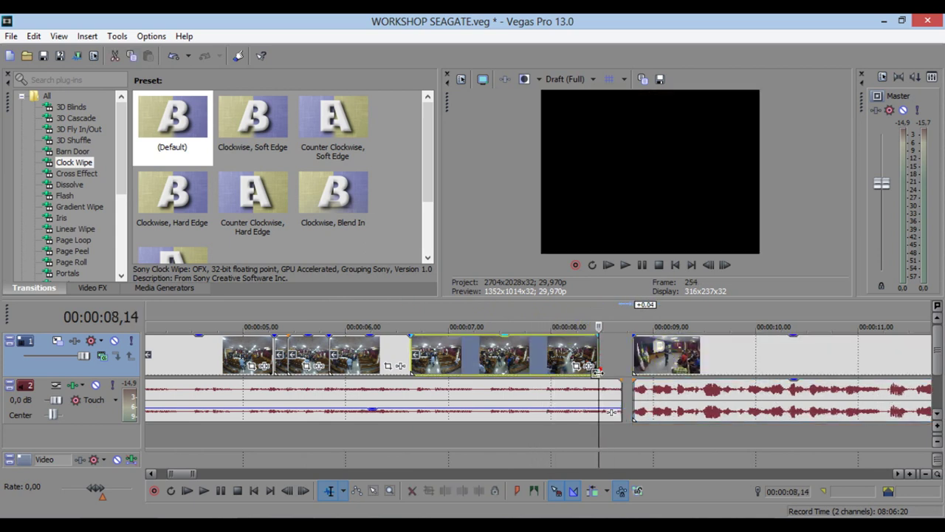
click(594, 412)
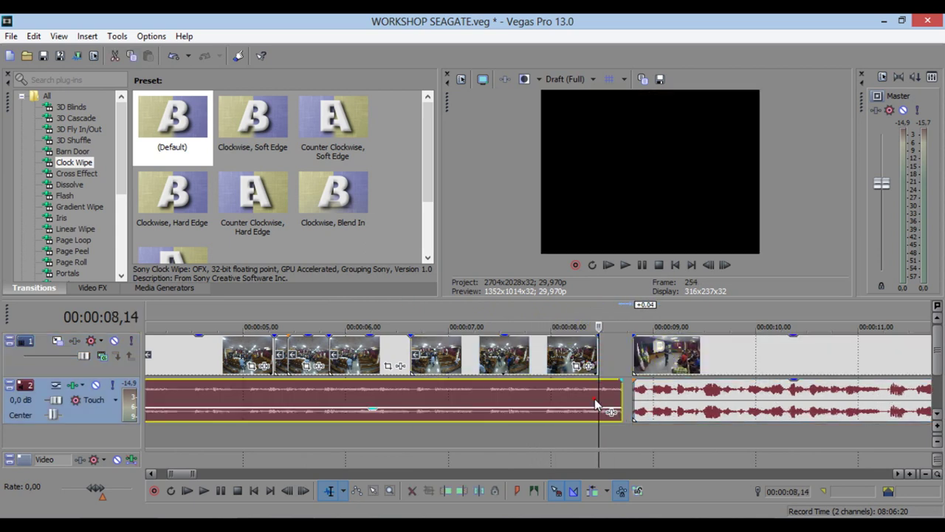
click(492, 495)
drag(610, 397, 602, 410)
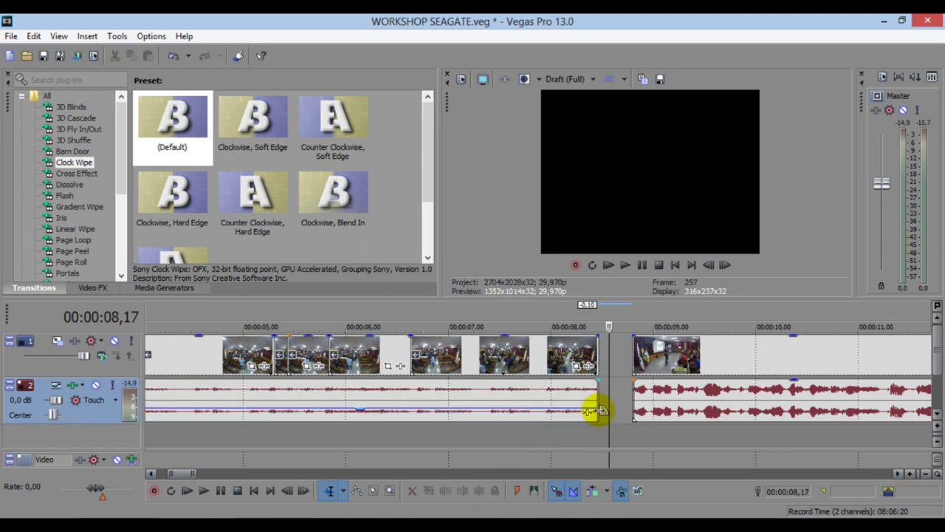
- Add a short fade-out to the end of the opening audio and move GOPR0050 to start at 00:00:08,17
click(593, 411)
drag(657, 378, 641, 366)
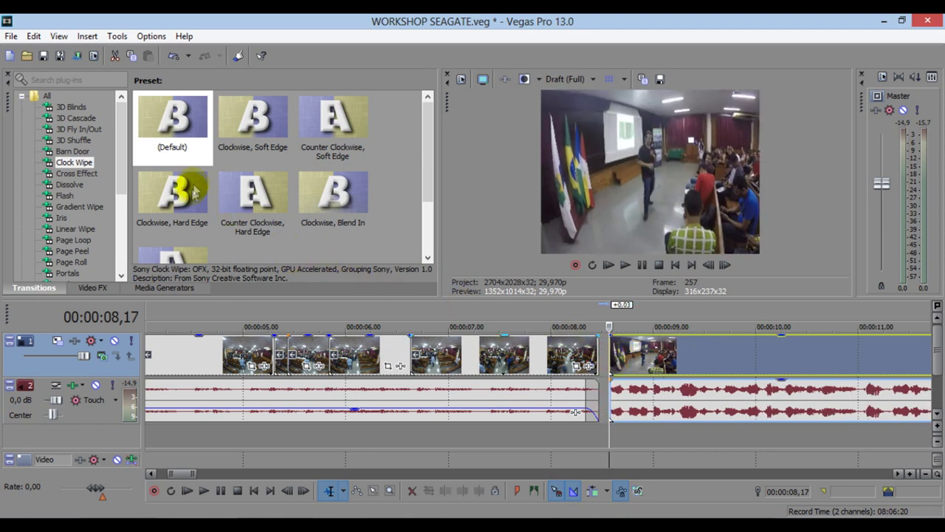
- Try the default Page Peel transition at the start of the GOPR0050 clip
click(69, 183)
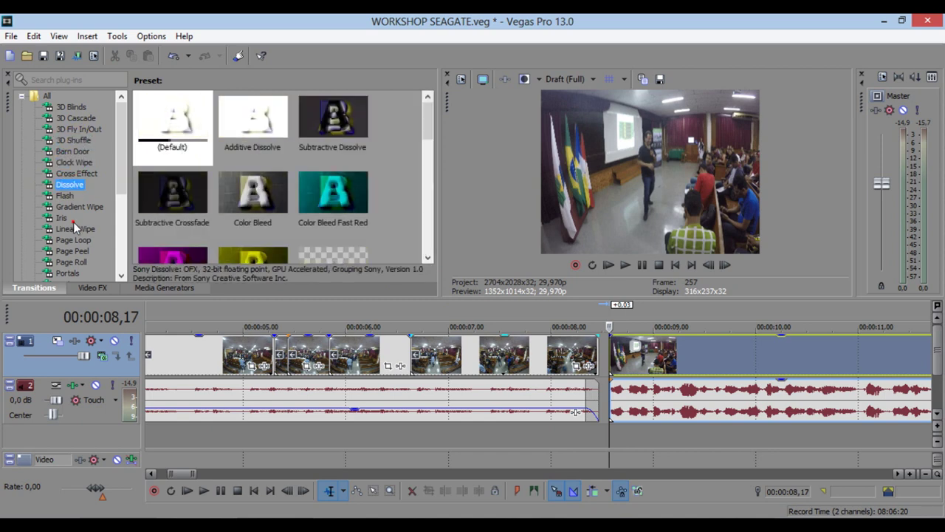
click(74, 229)
click(72, 251)
scroll(71, 222, down, 3)
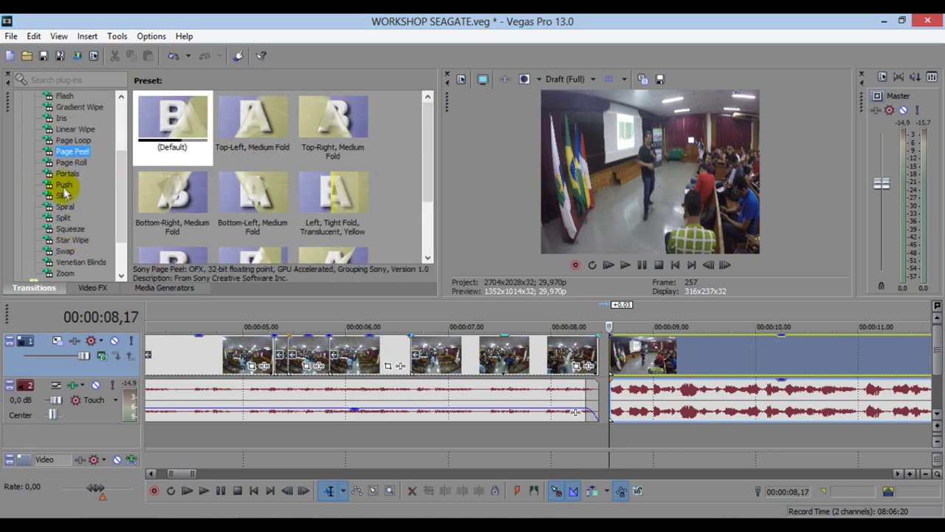
click(63, 185)
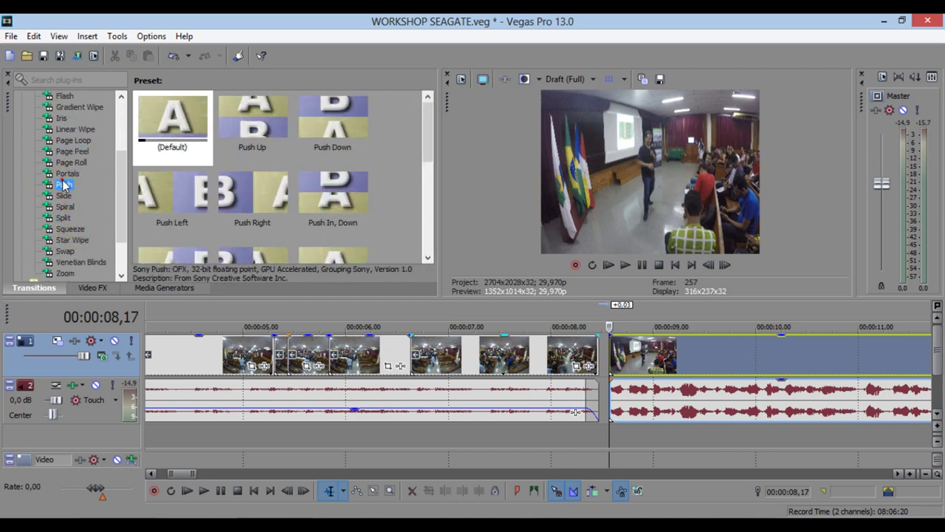
click(71, 152)
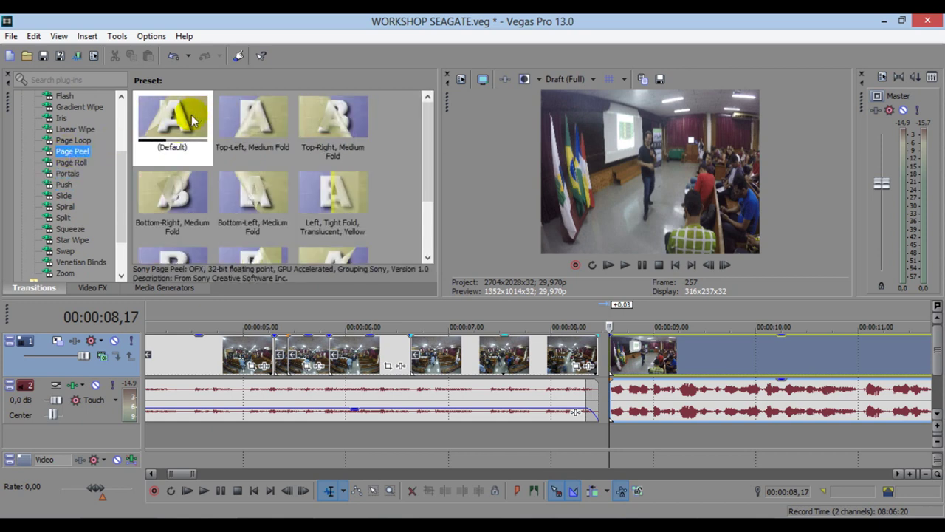
drag(193, 120, 262, 156)
drag(595, 366, 613, 375)
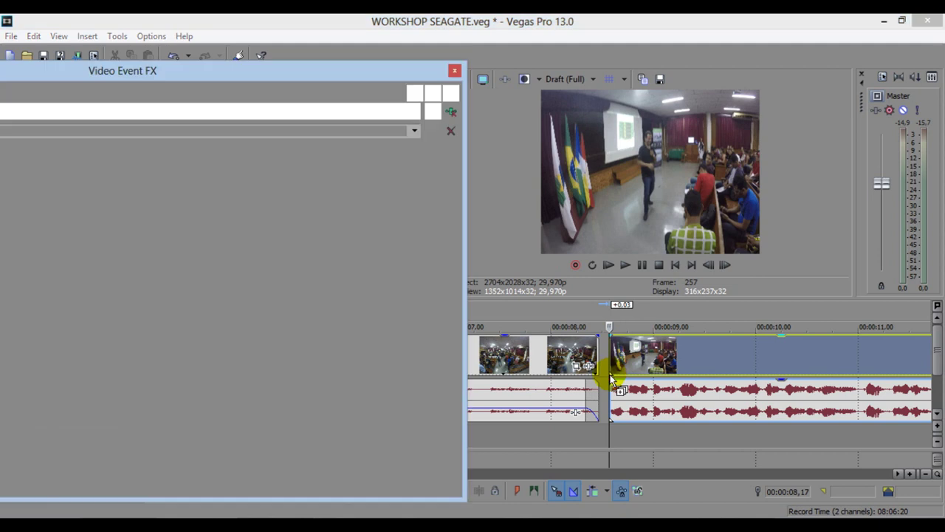
click(451, 69)
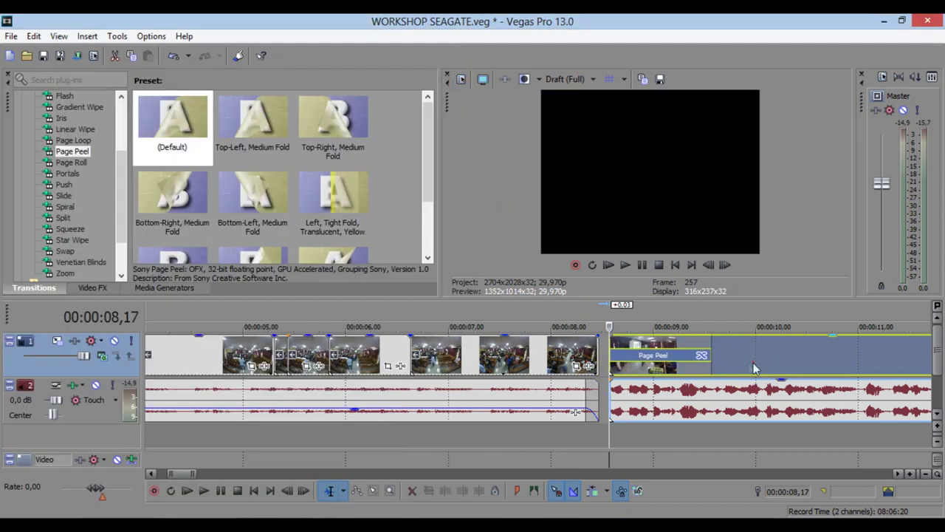
- Try butting GOPR0050 with its Page Peel transition against the opening clip at 00:00:08,14 and play the join
drag(754, 368, 744, 369)
click(560, 323)
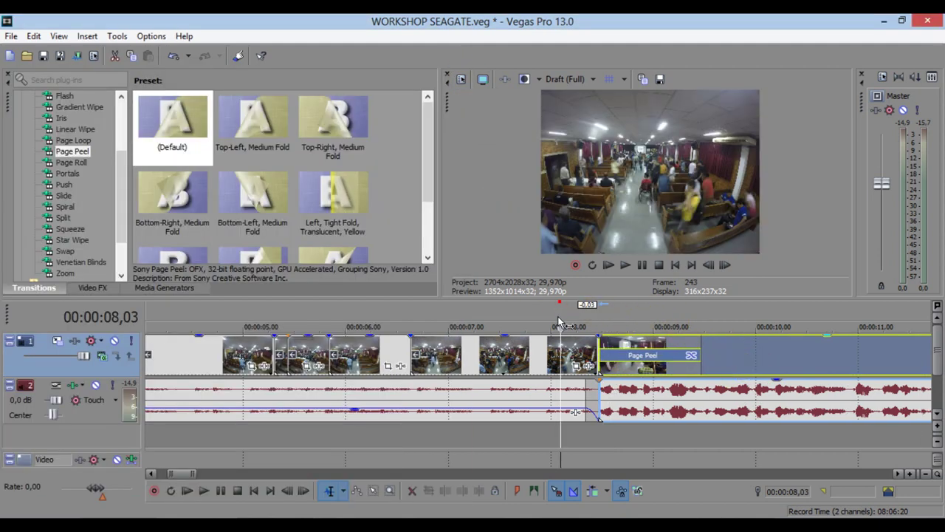
key(space)
key(space)
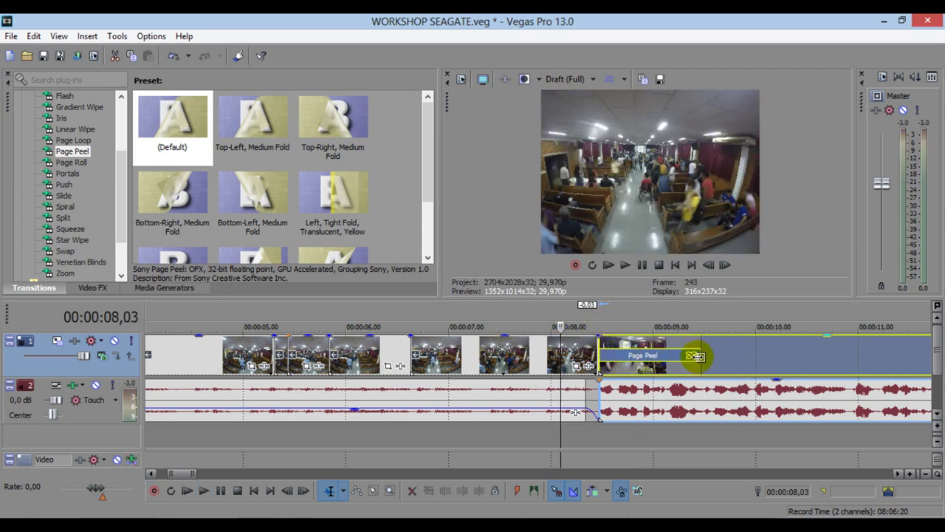
- Undo the Page Peel transition and shift GOPR0050 five frames earlier so it overlaps the opening clip by two frames
drag(694, 357, 699, 356)
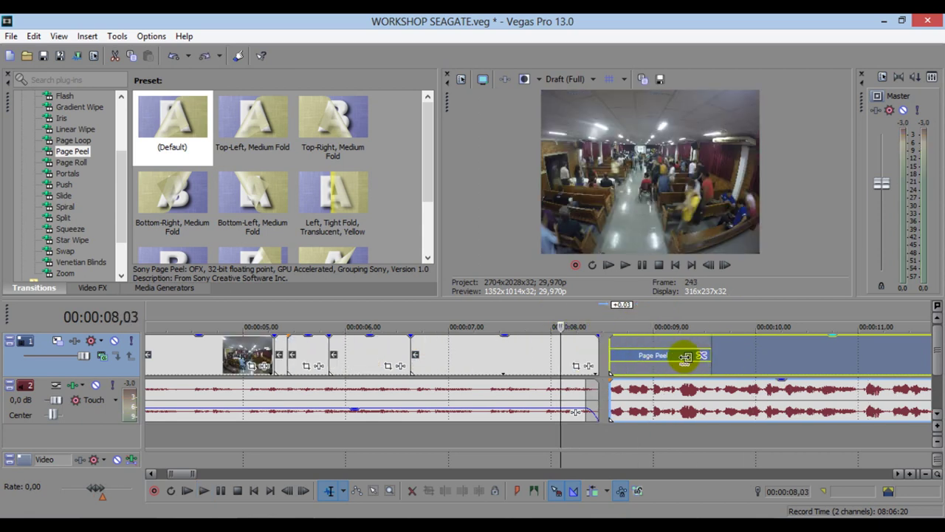
drag(668, 364, 652, 364)
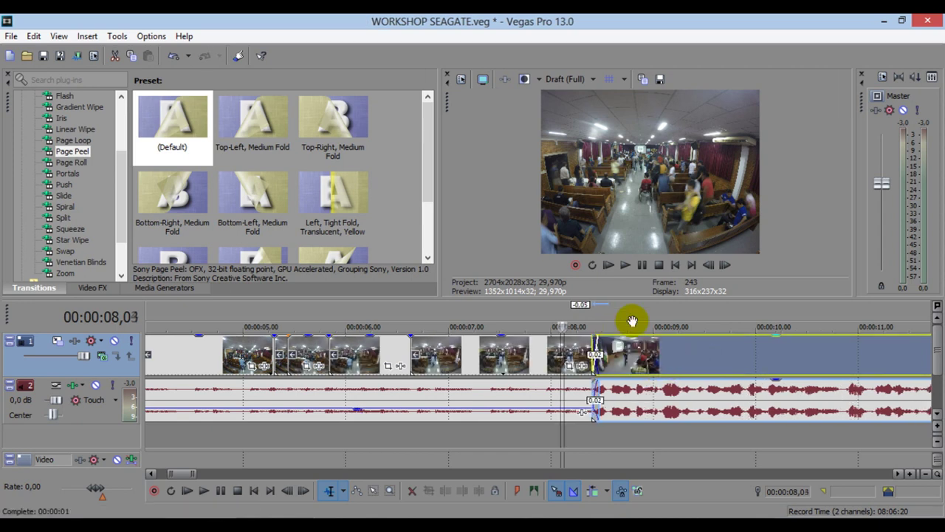
- Play back the two-frame overlap between the opening clip and GOPR0050, replay it from its start, and save the project
key(space)
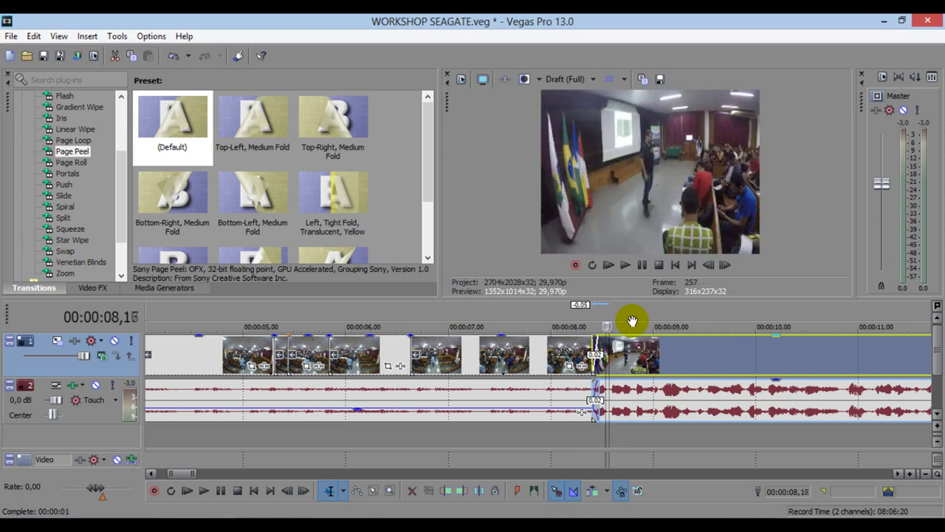
key(Left)
key(Left)
key(Left)
key(Left)
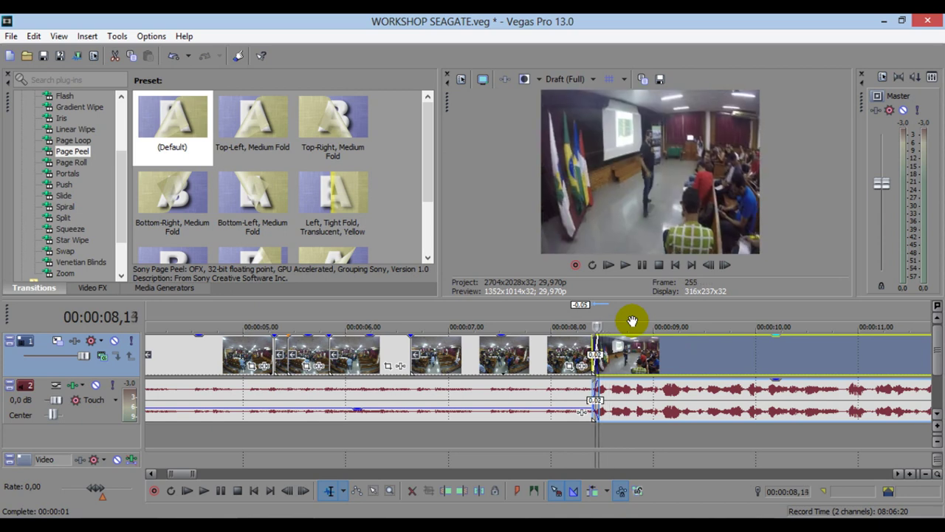
key(space)
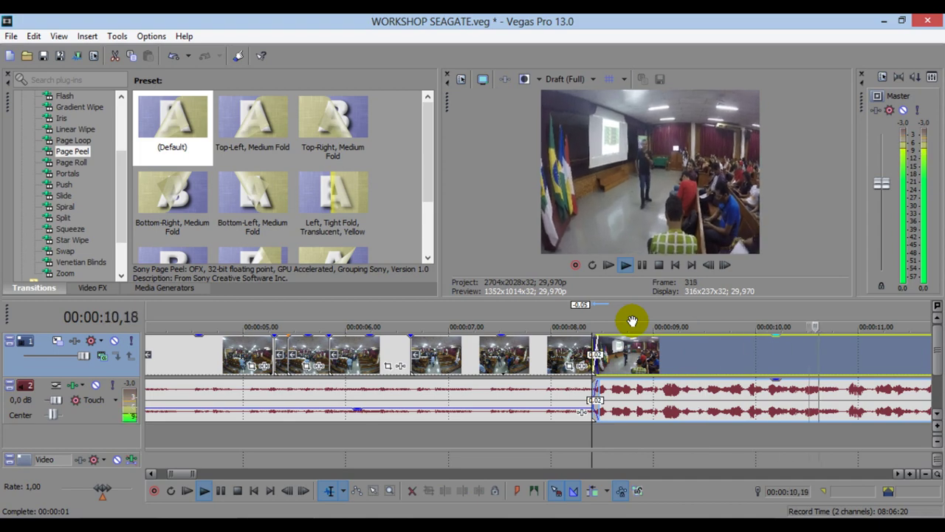
scroll(631, 323, down, 3)
scroll(592, 343, down, 10)
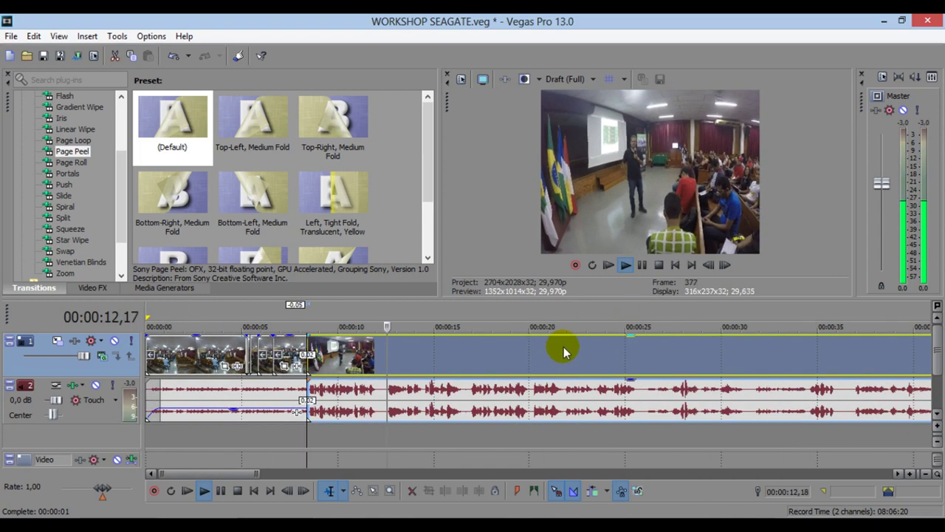
scroll(591, 343, down, 1)
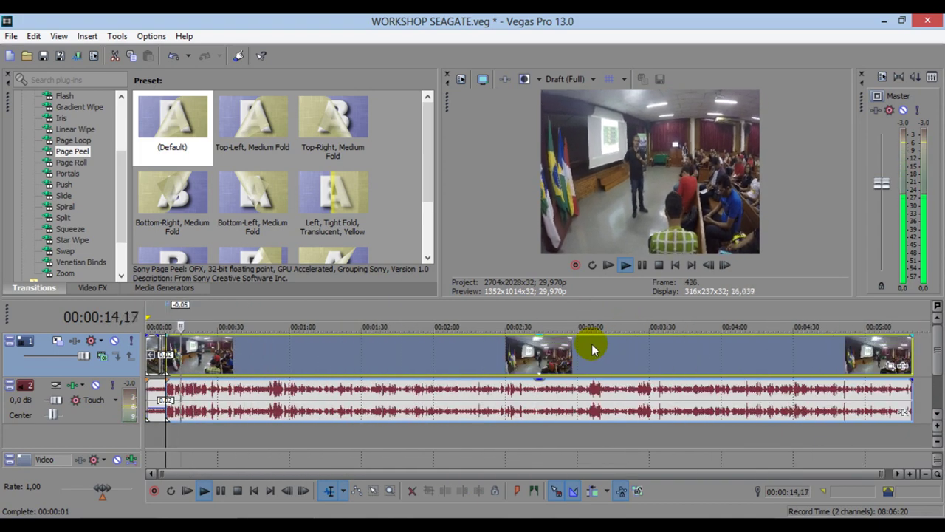
click(43, 56)
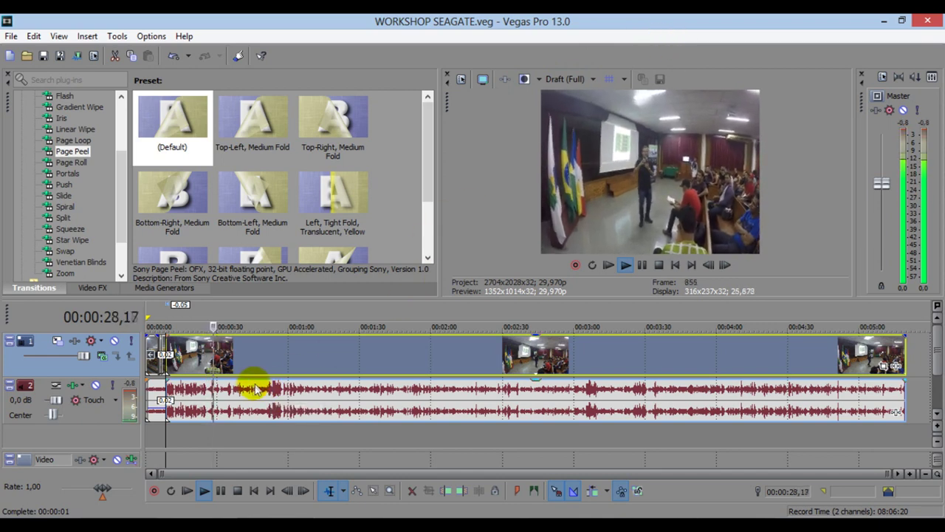
- Replay GOPR0050 around 00:00:23 to 00:00:26 to find the moment where it should be split
click(641, 265)
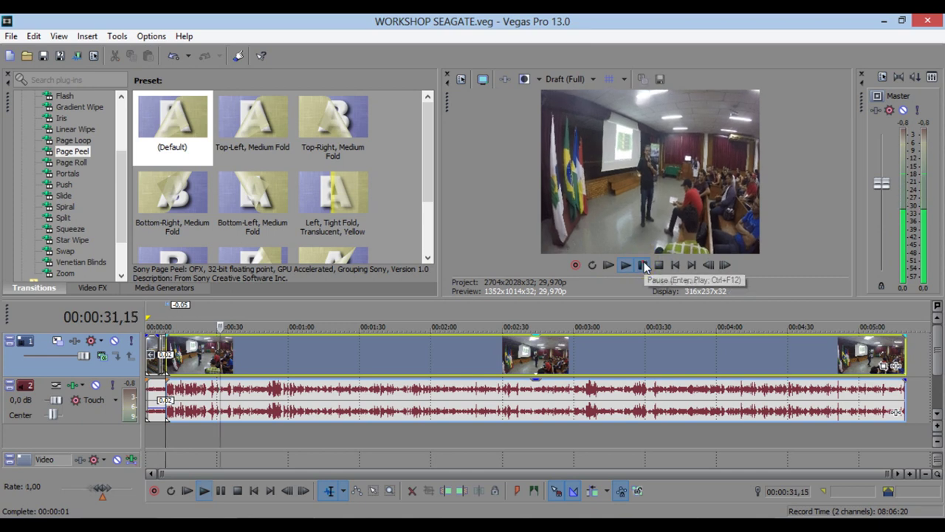
click(214, 359)
click(207, 358)
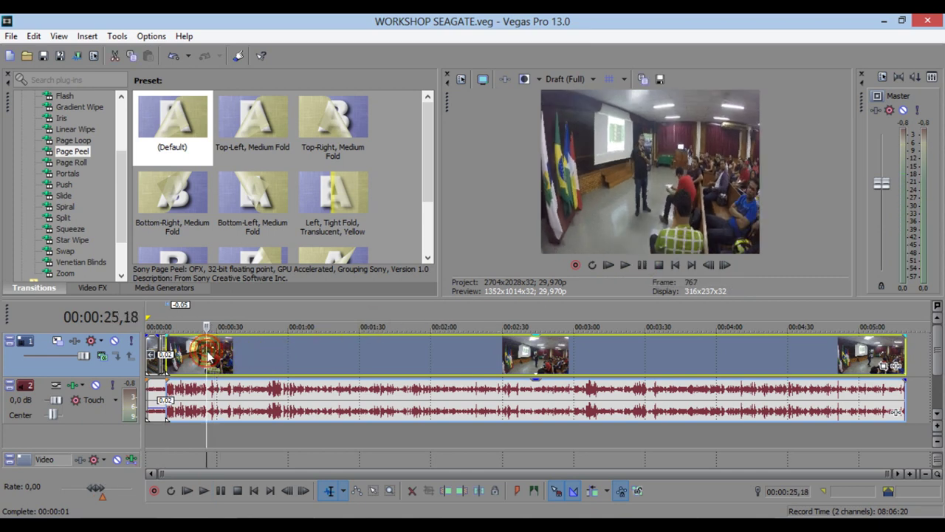
key(space)
key(space)
click(199, 367)
key(space)
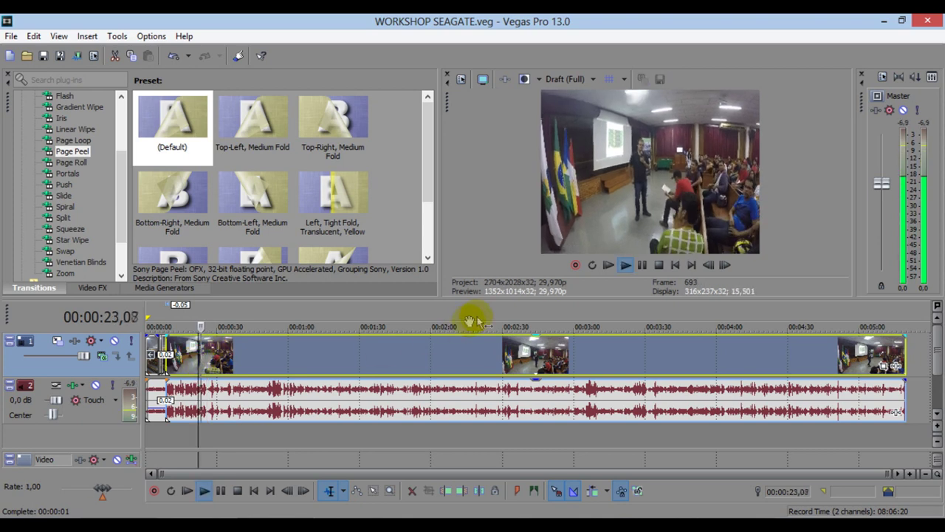
click(642, 266)
- Split the GOPR0050 clip, both video and audio, at 00:00:25,24
scroll(251, 395, up, 2)
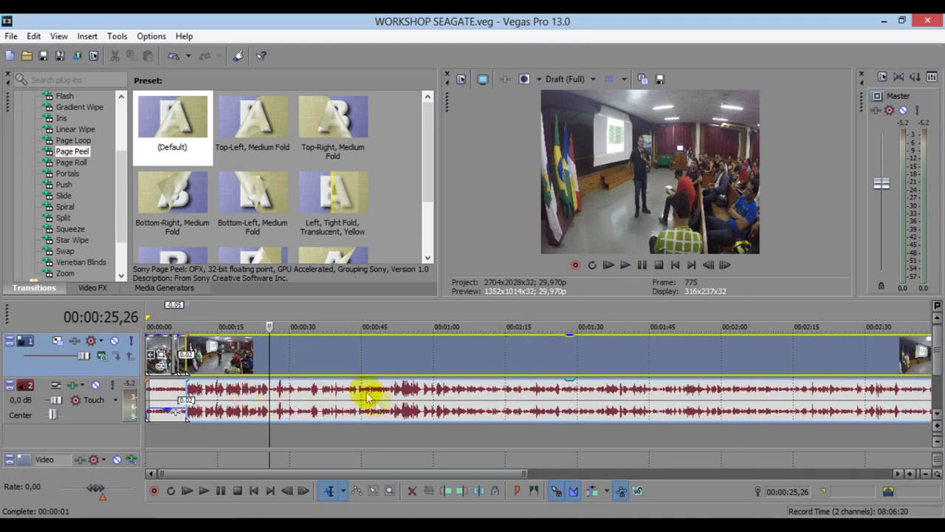
click(270, 397)
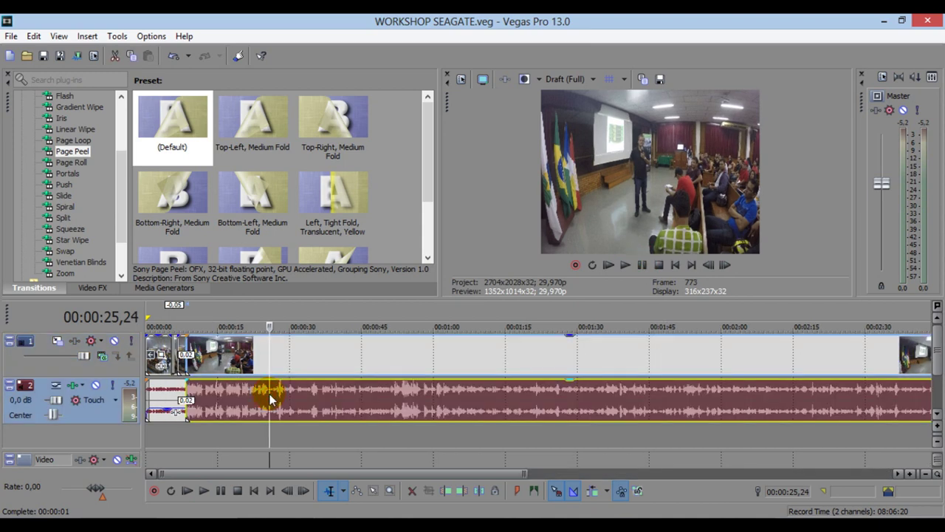
right_click(269, 398)
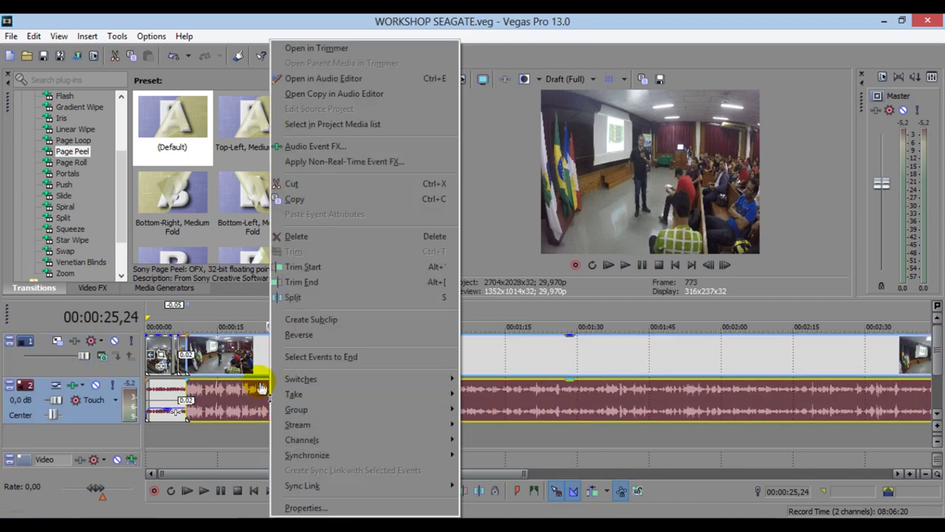
click(260, 388)
click(276, 391)
click(271, 399)
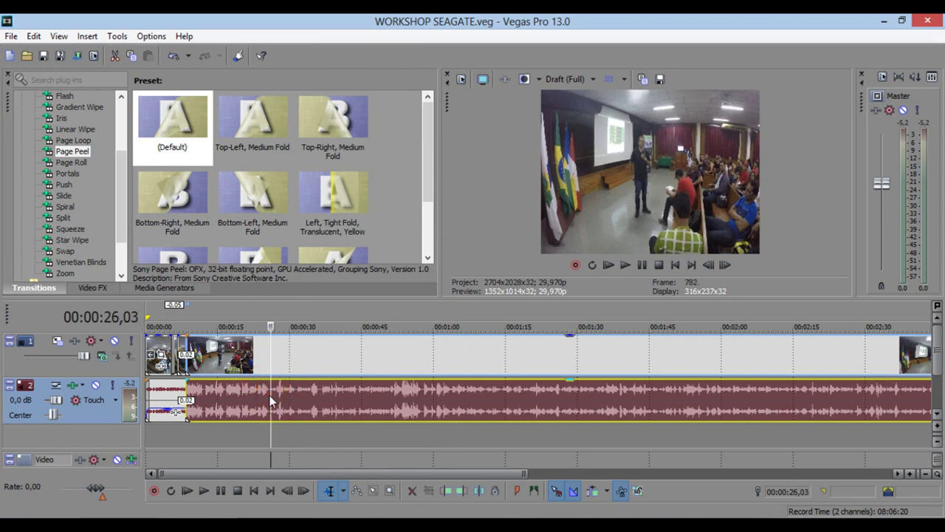
click(270, 399)
click(476, 492)
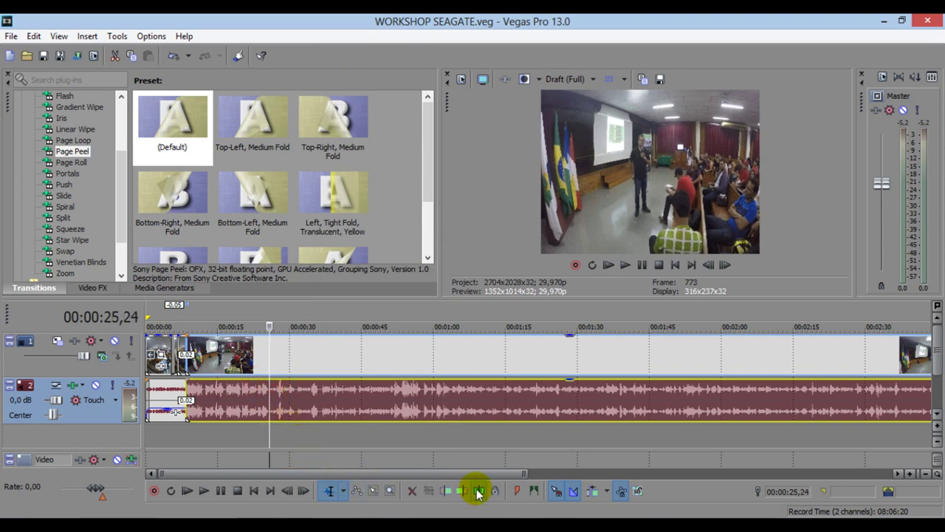
- Add the Volume plug-in to the audio of the GOPR0050 piece that follows the split at 00:00:25,24
click(340, 423)
scroll(538, 386, down, 3)
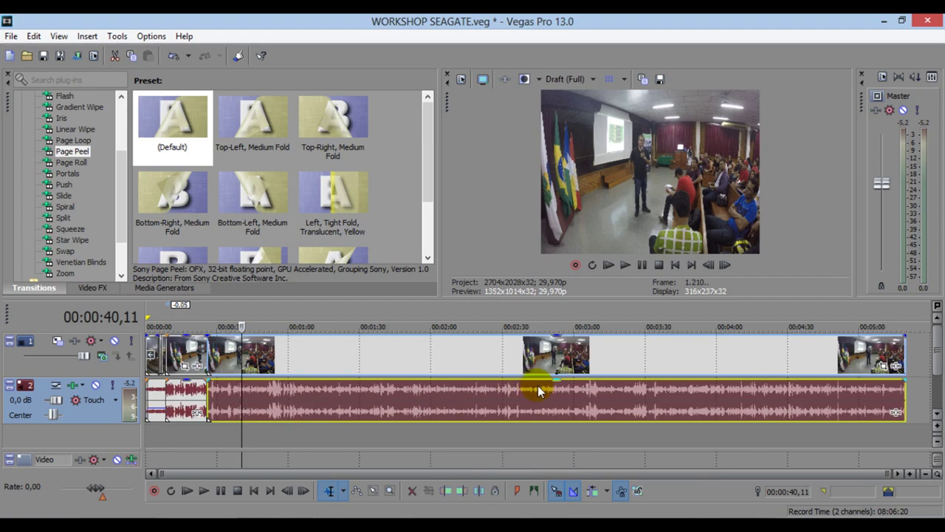
click(895, 412)
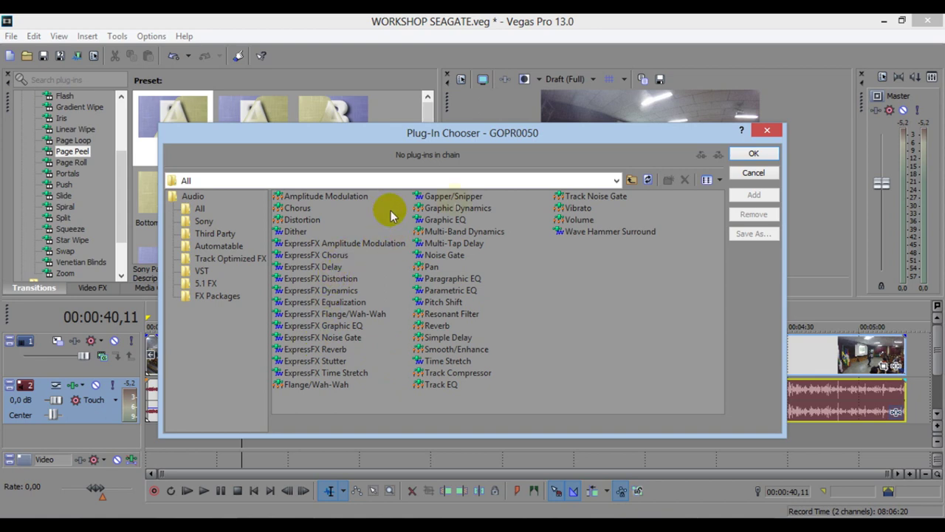
double_click(583, 221)
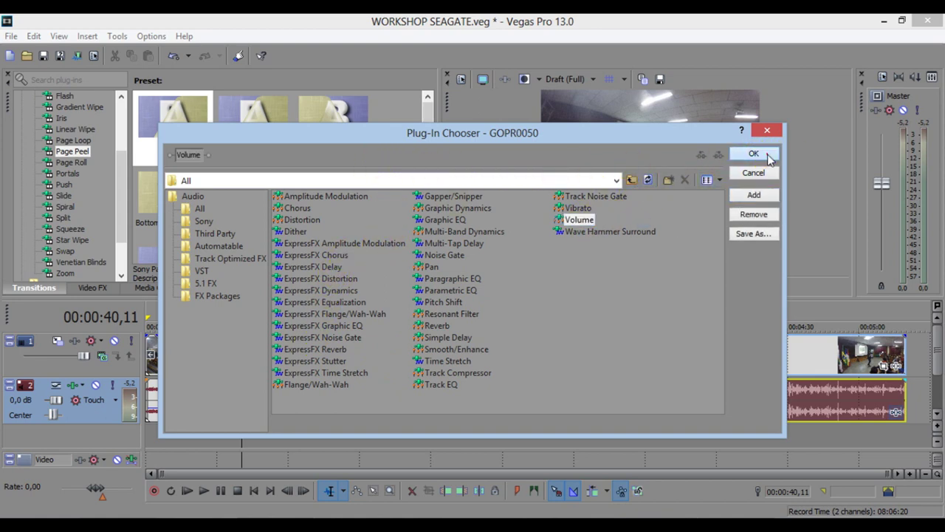
click(766, 155)
drag(284, 59, 366, 47)
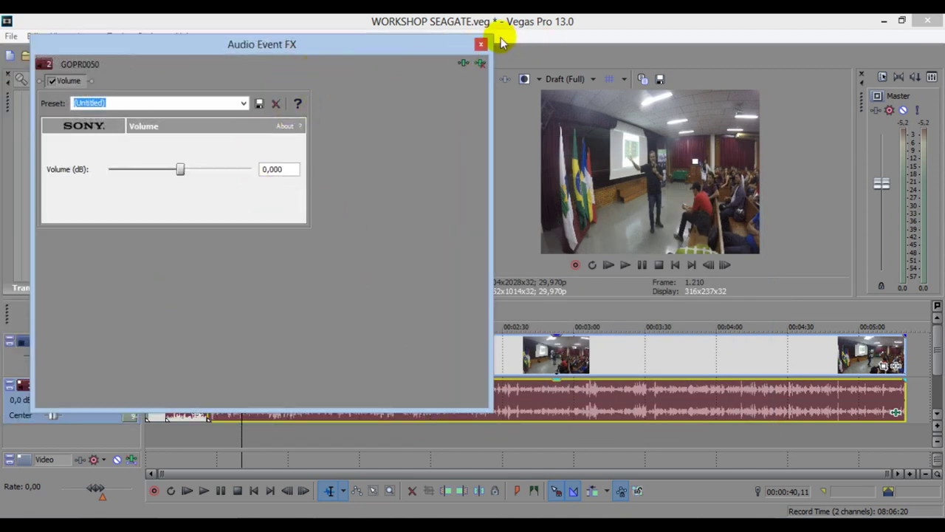
- Play the GOPR0050 piece from the split at 00:00:25,24 and raise its Volume effect to 3,879 dB
drag(493, 34, 395, 67)
click(210, 410)
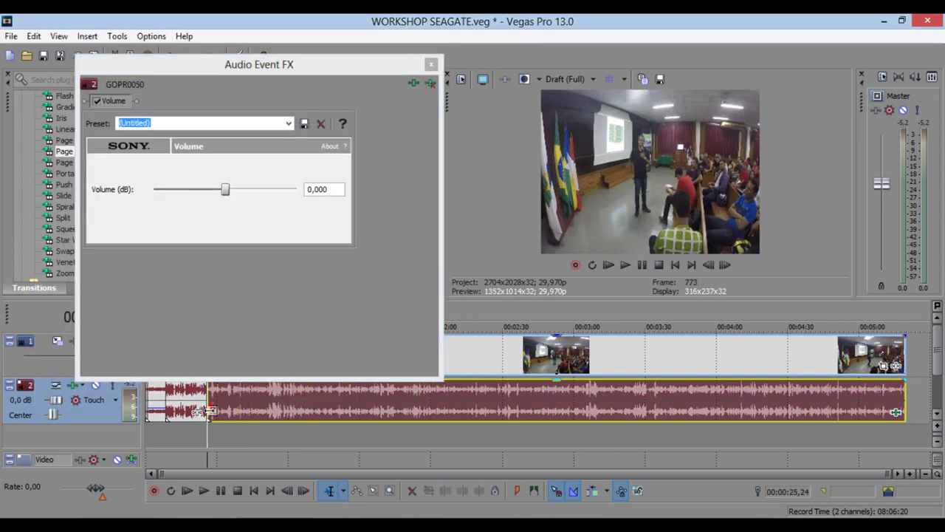
key(space)
drag(225, 190, 273, 192)
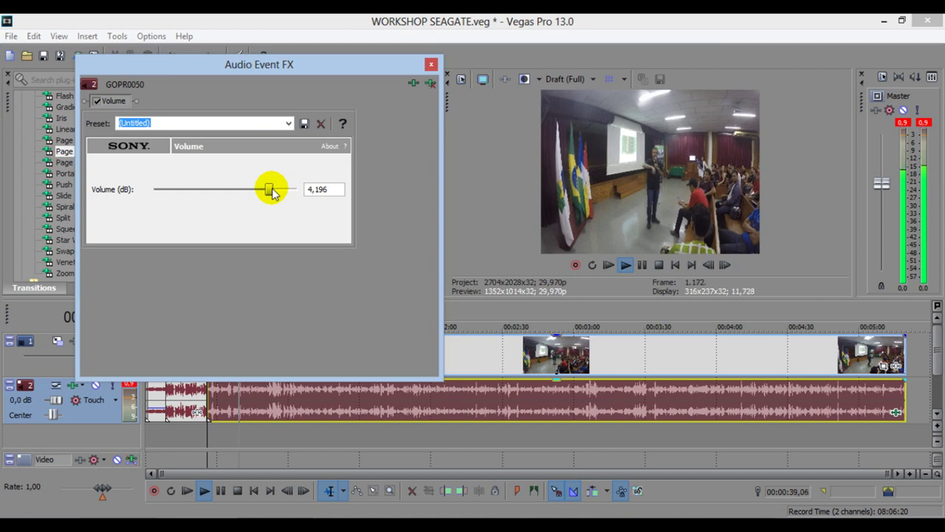
drag(273, 192, 271, 191)
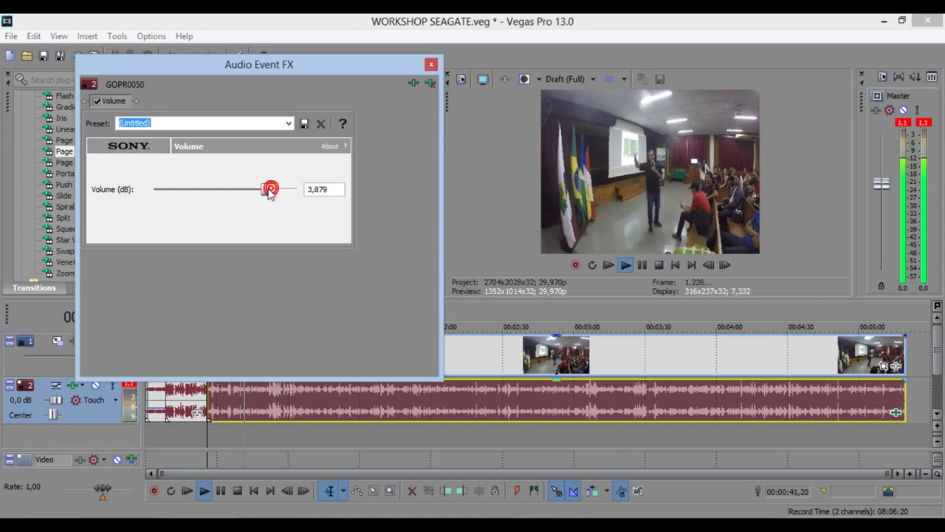
- Reset the master output meter's peak indicators during playback to check the audio for clipping
click(907, 127)
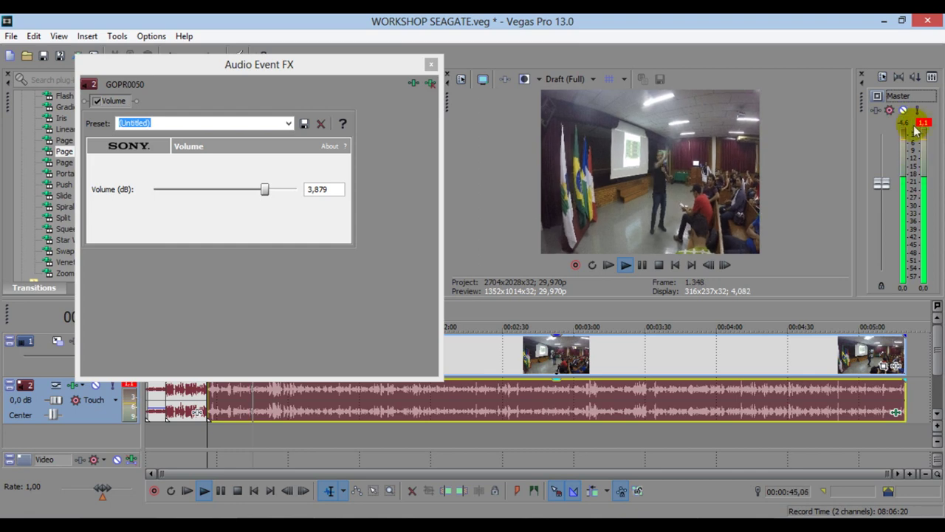
click(923, 124)
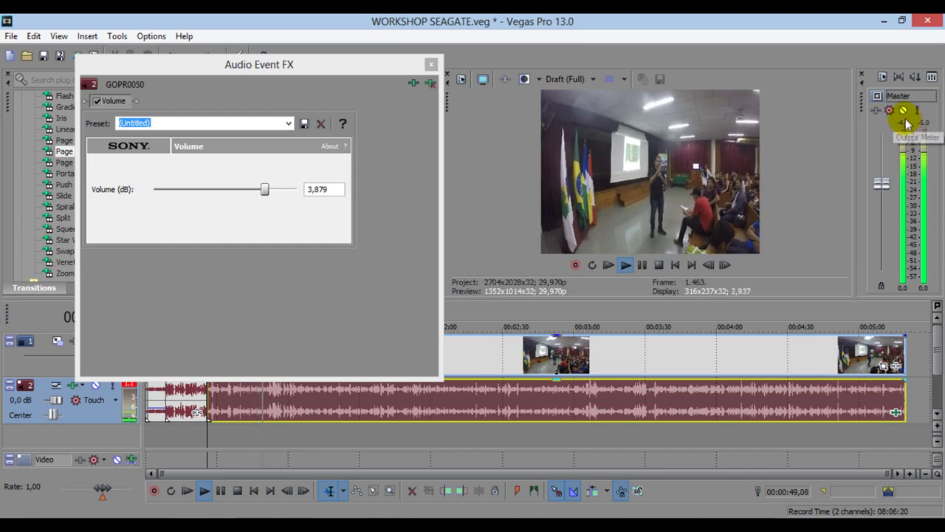
click(906, 122)
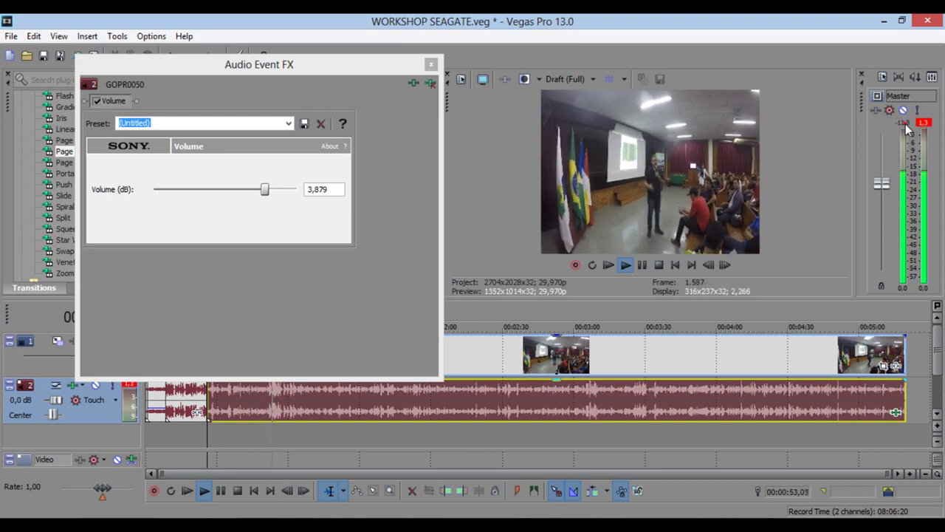
- Set the GOPR0050 piece's Volume effect to 2,848 dB while it plays and close the audio effect window
drag(265, 189, 262, 195)
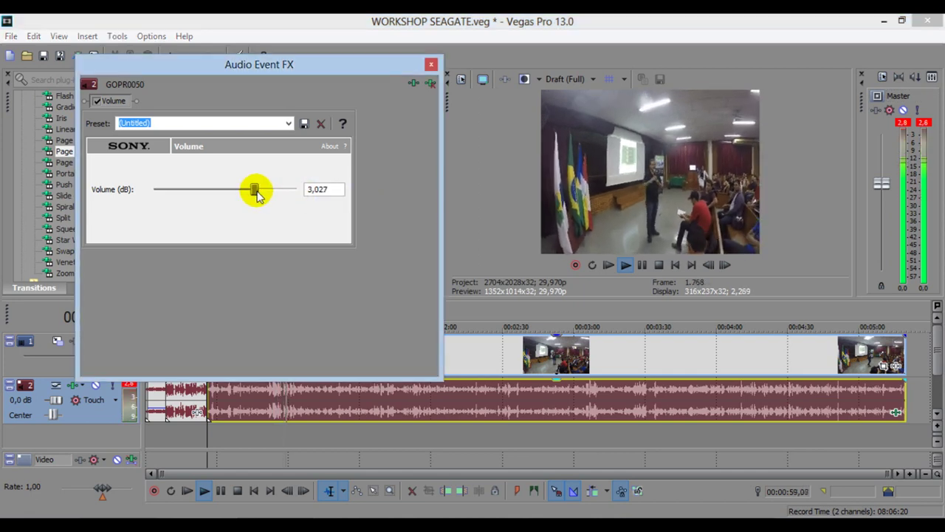
drag(255, 192, 253, 194)
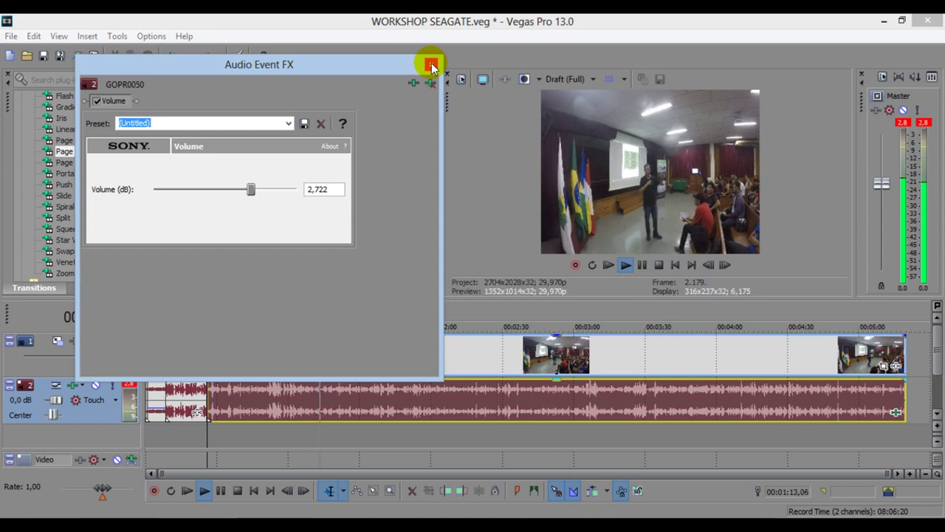
click(250, 190)
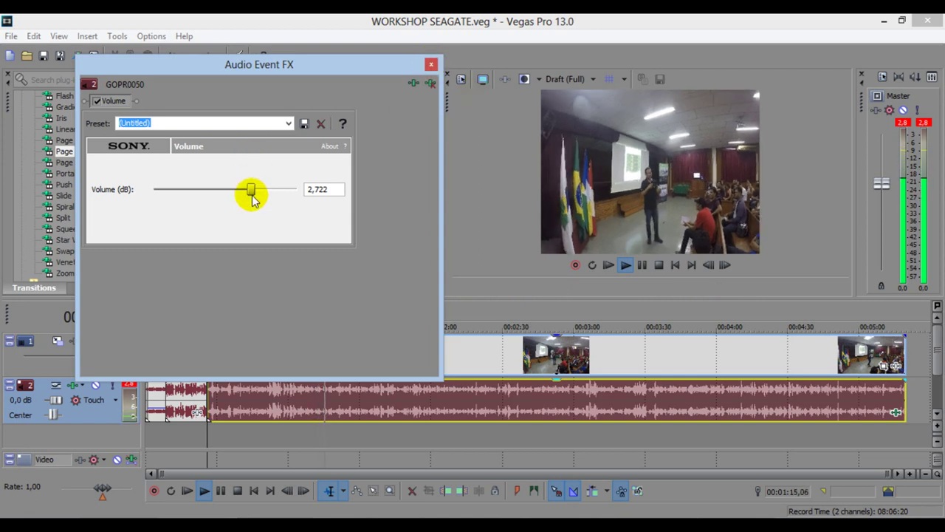
drag(251, 193, 254, 194)
click(537, 105)
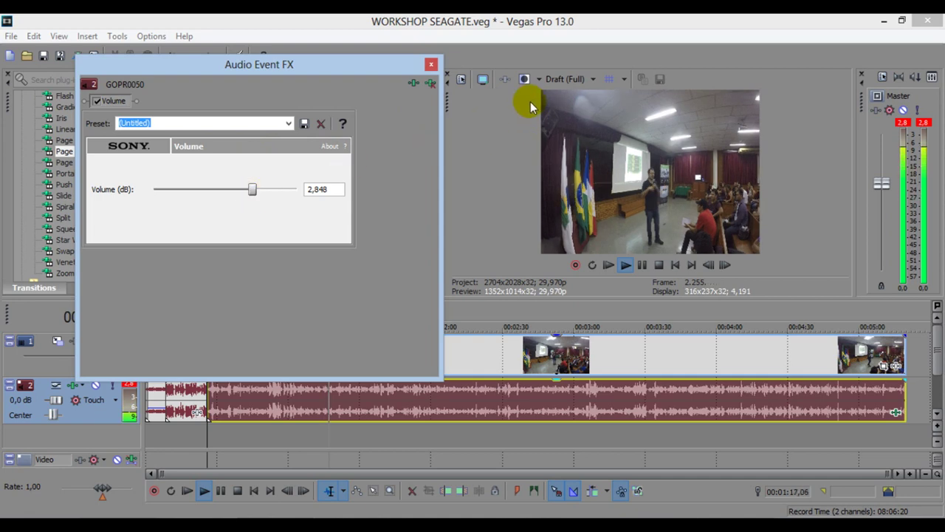
click(431, 66)
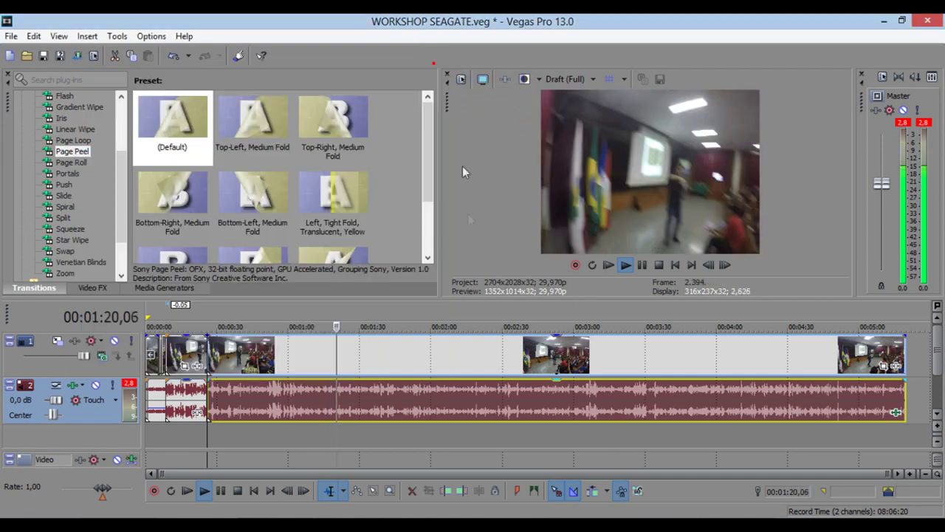
- Spot-check the rest of GOPR0050 at several points up to 00:04:33,08, pause playback, and save the project
click(641, 266)
click(424, 325)
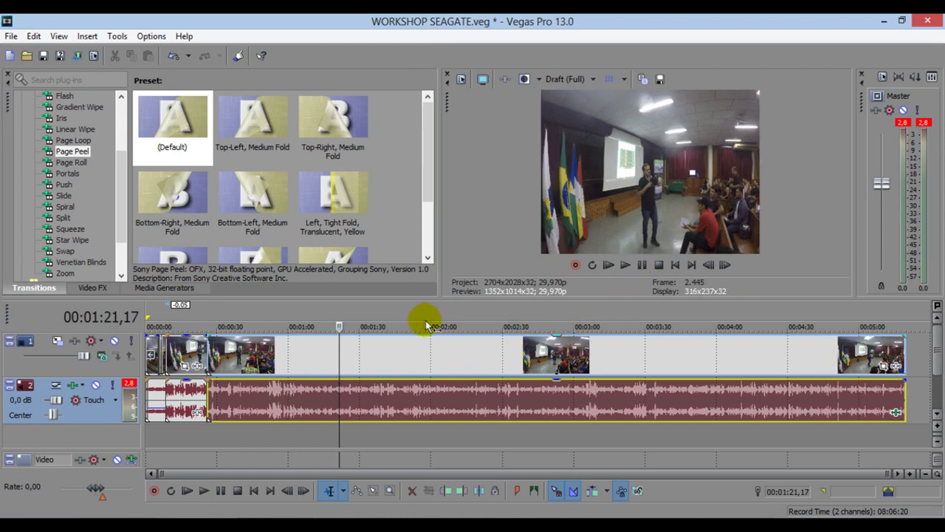
click(530, 326)
click(660, 326)
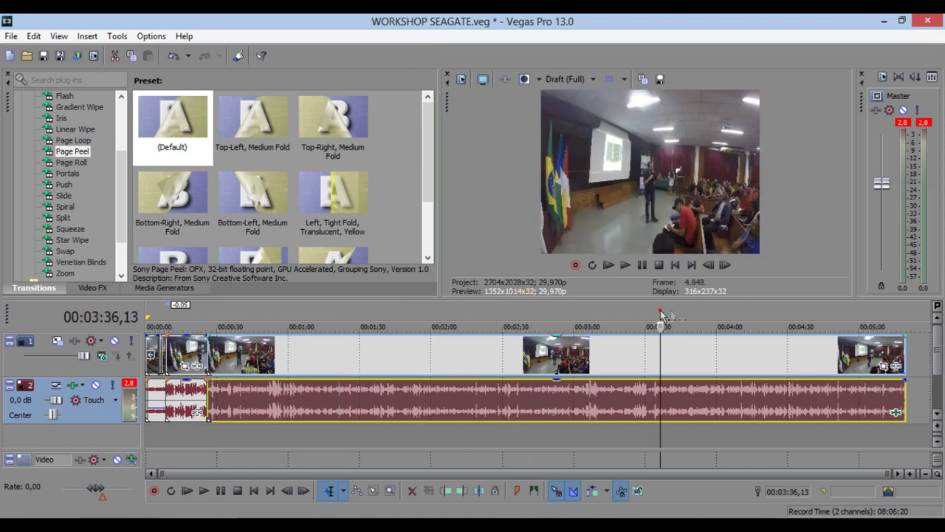
click(725, 326)
click(725, 314)
key(space)
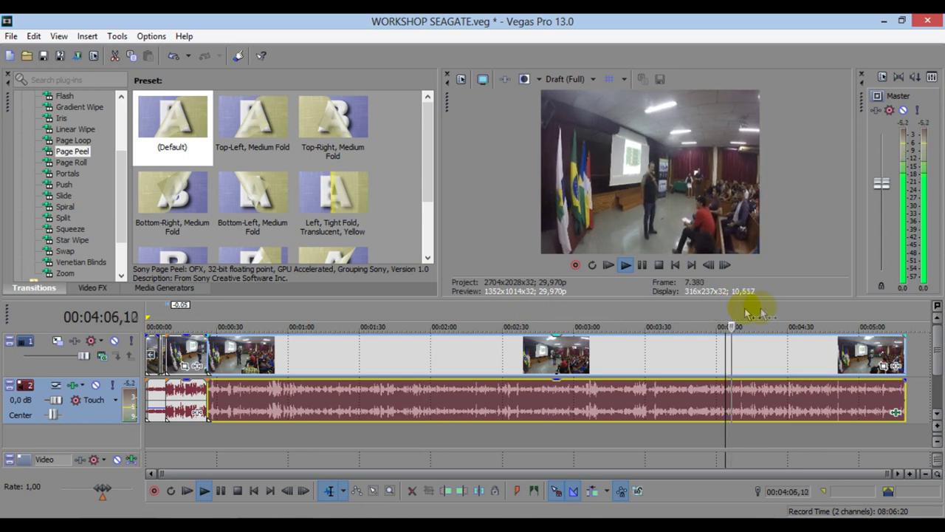
click(794, 317)
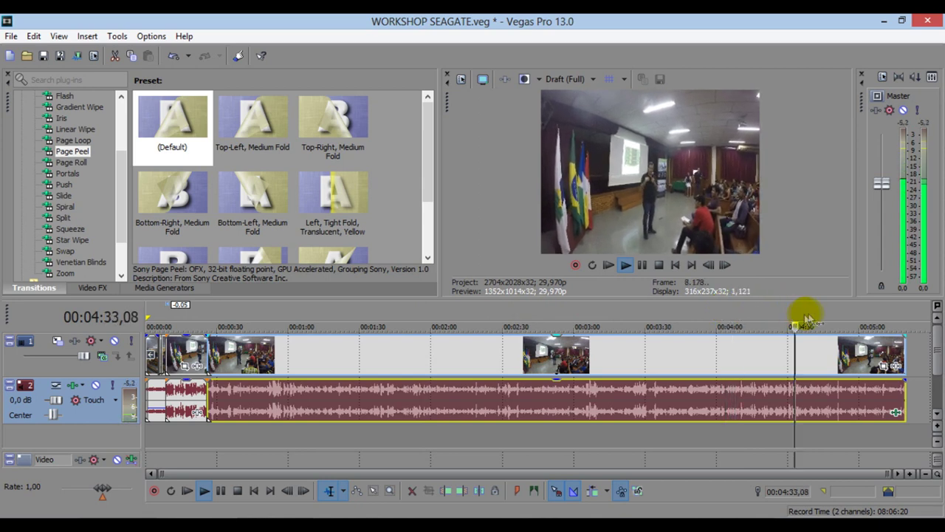
click(642, 267)
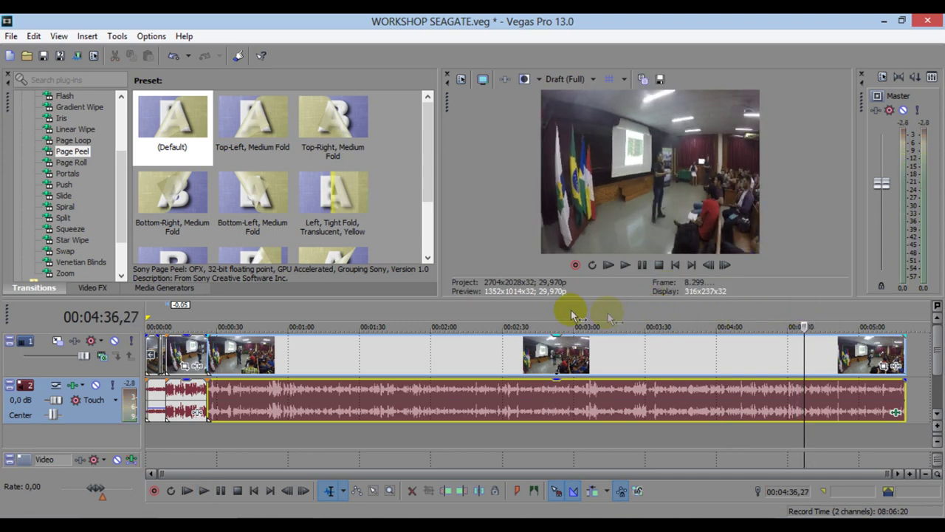
click(43, 55)
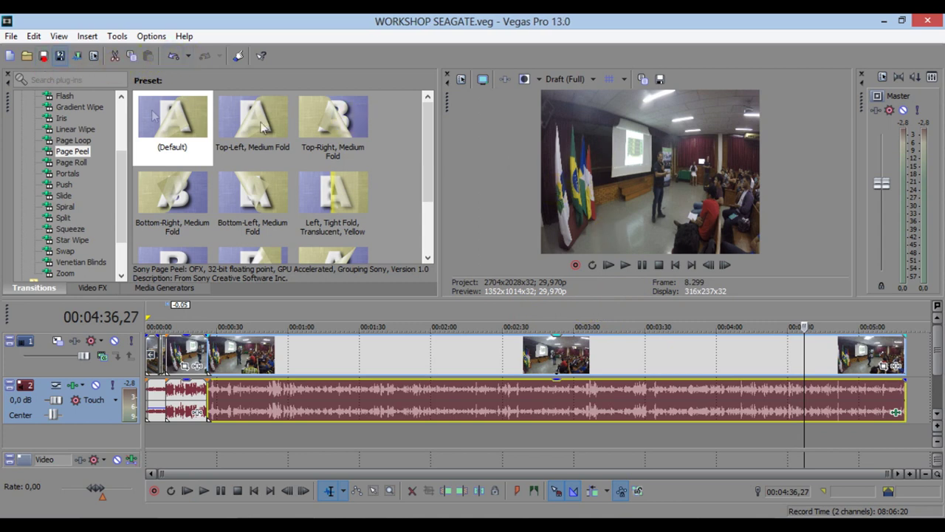
- Return to the project start and review the opening clips up to the overlap with GOPR0050
click(675, 265)
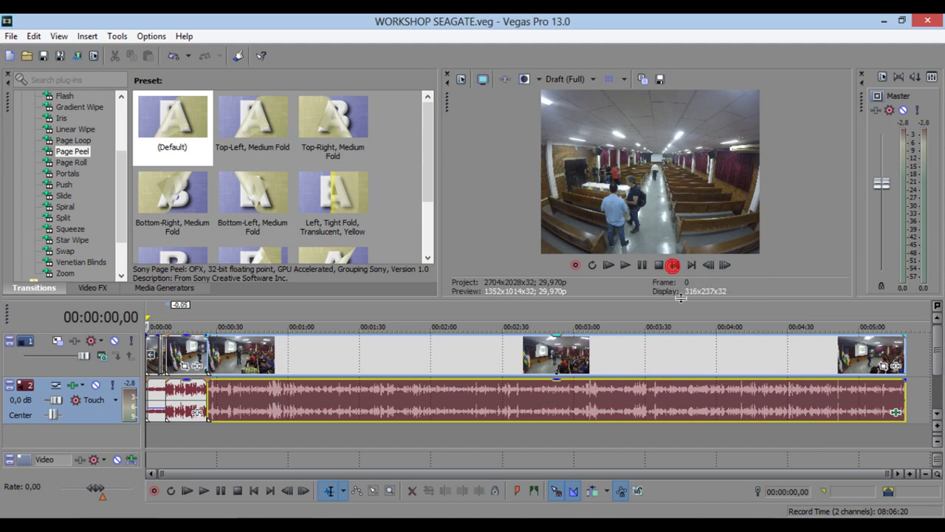
click(646, 321)
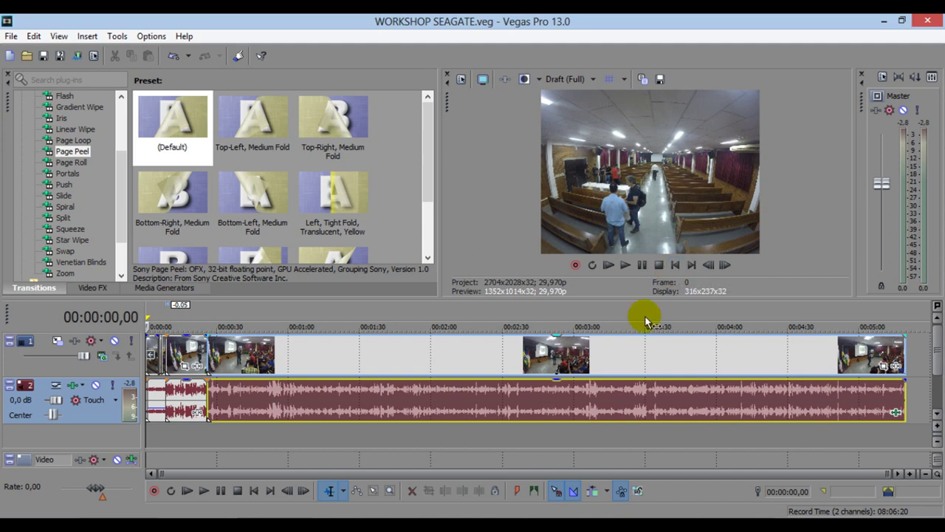
scroll(559, 360, up, 5)
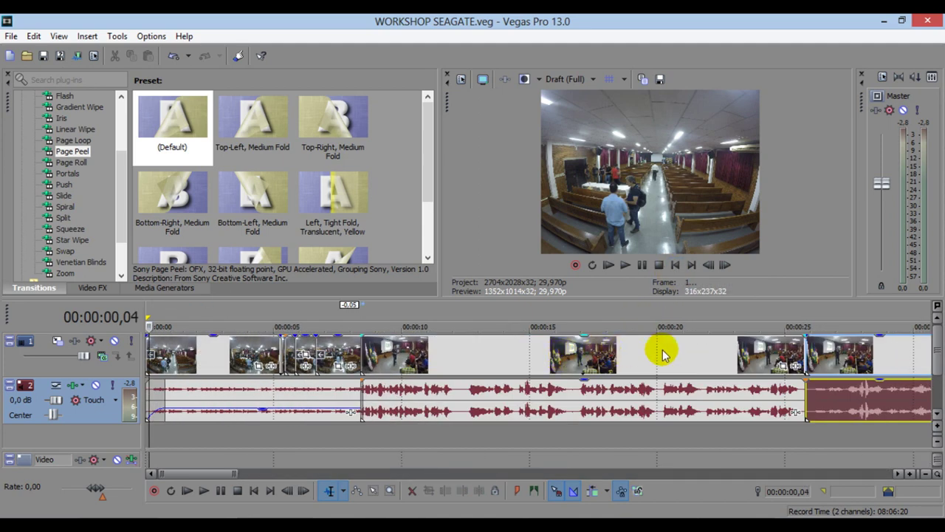
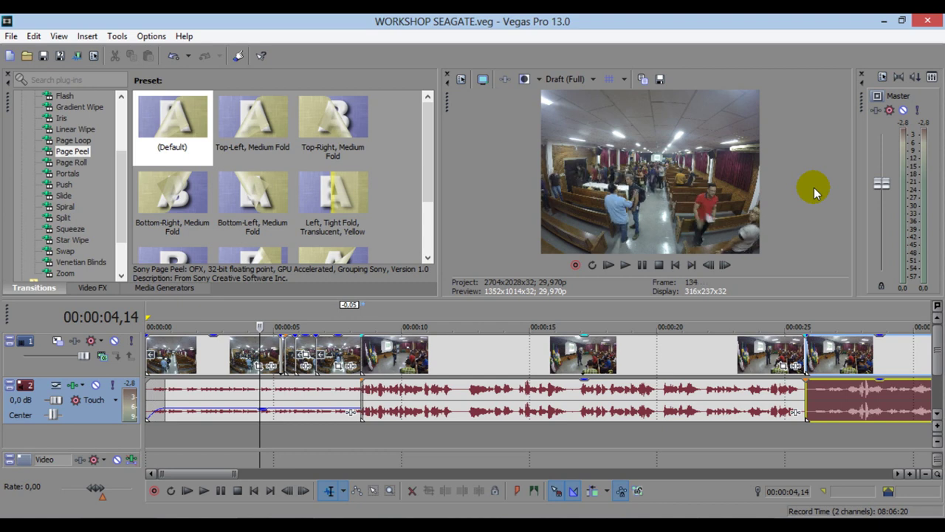
key(j)
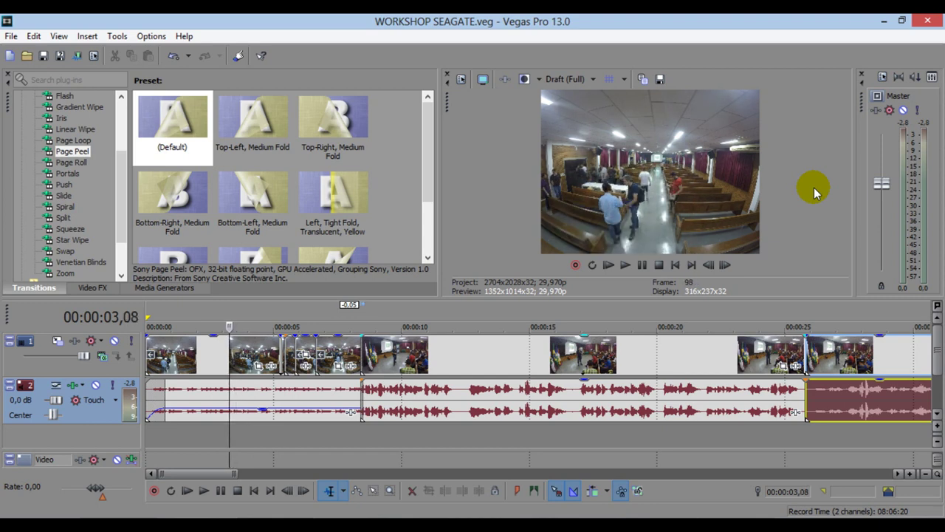
key(l)
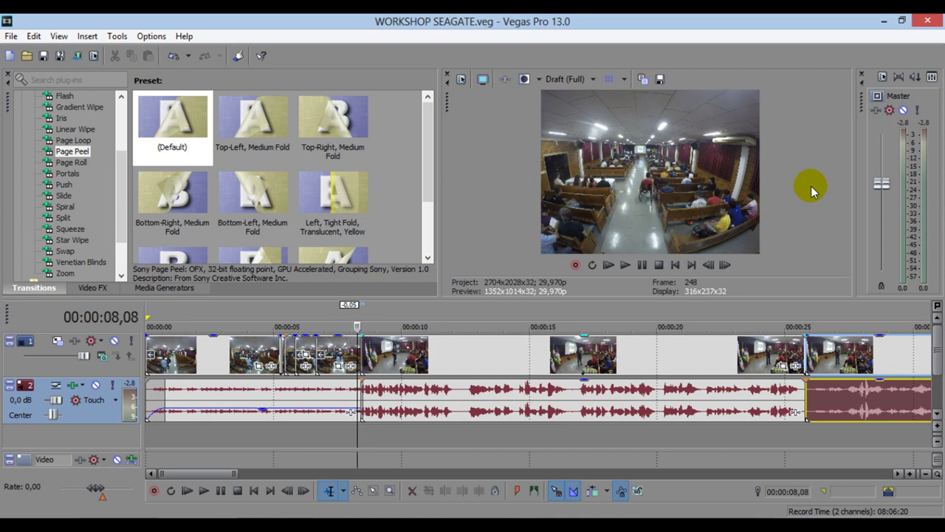
- Examine the overlap into GOPR0050 around 00:00:08,13 frame by frame and play it back
key(Left)
key(Left)
key(Left)
key(Left)
key(Left)
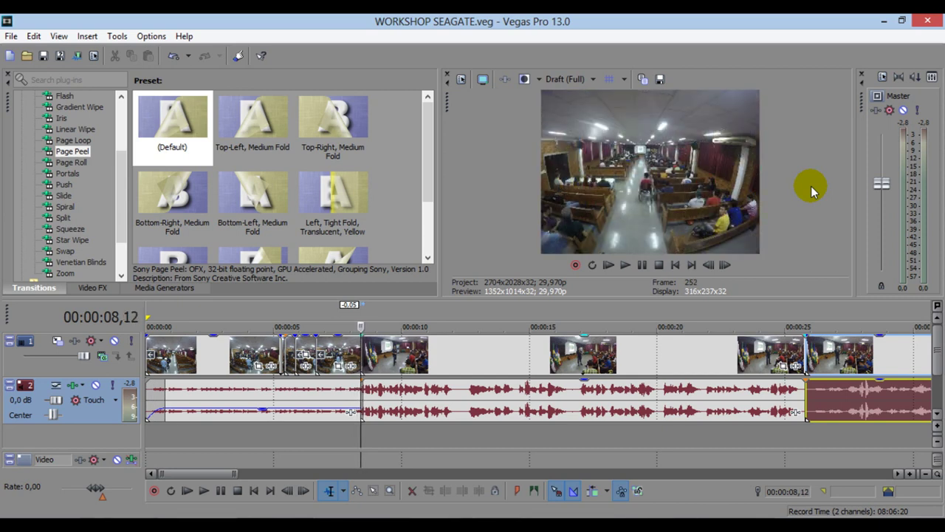
key(Right)
key(Right)
key(Left)
key(Right)
key(Left)
key(Right)
key(Left)
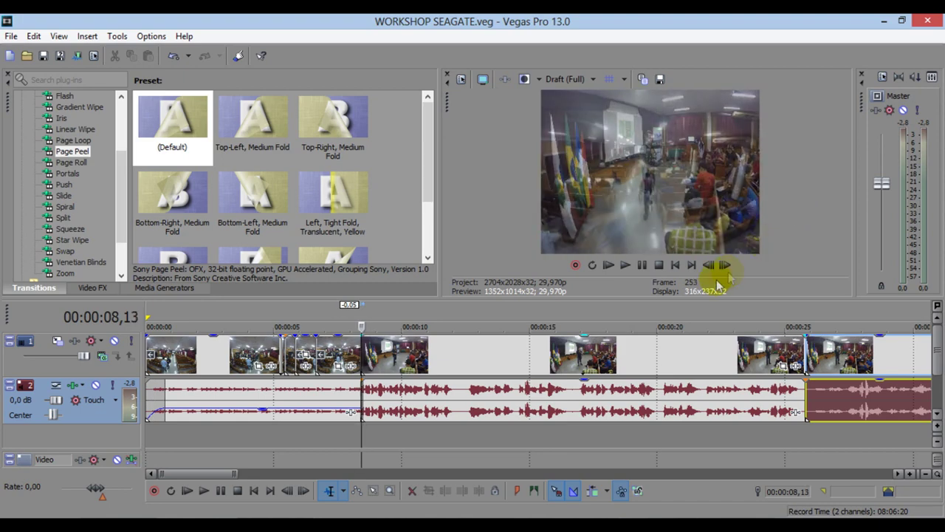
scroll(454, 359, up, 5)
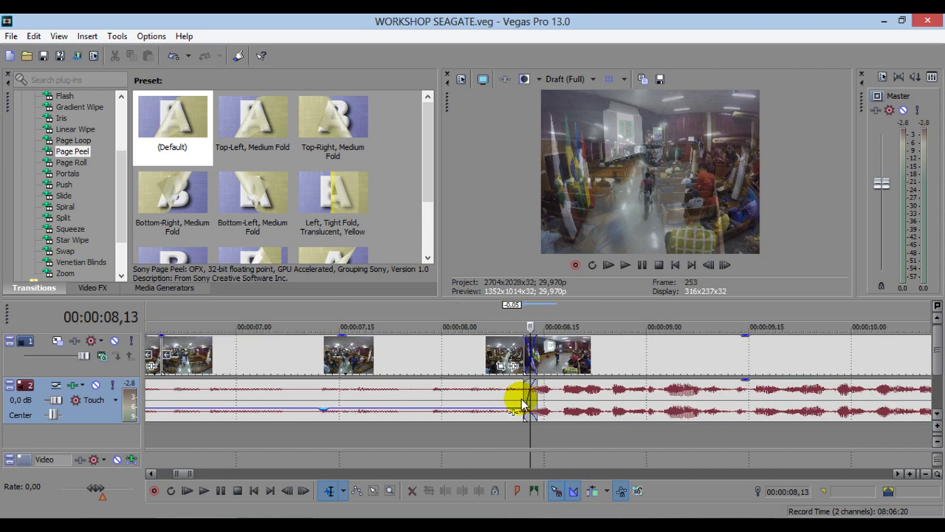
click(505, 318)
key(space)
key(space)
- Play the project from its start, replay from just after the GOPR0050 split, and raise the audio track's volume to 0,6 dB
click(674, 268)
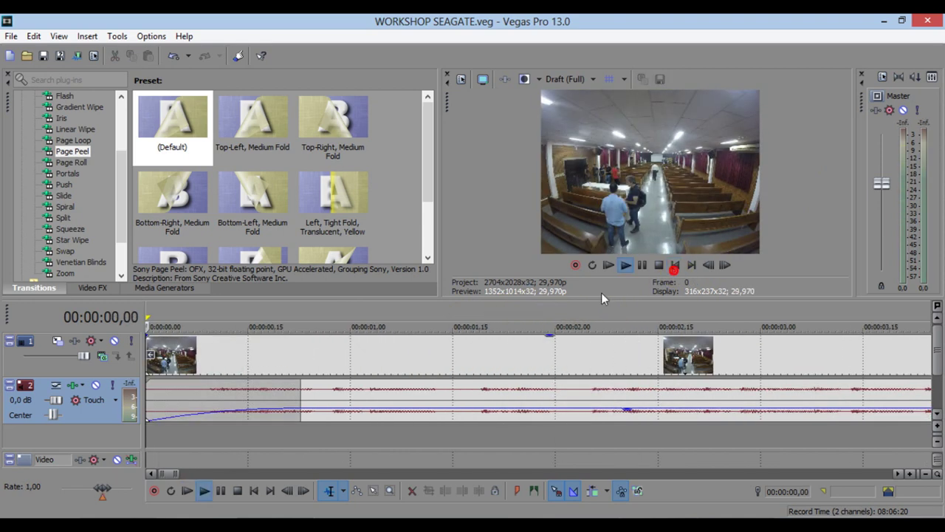
scroll(603, 305, down, 5)
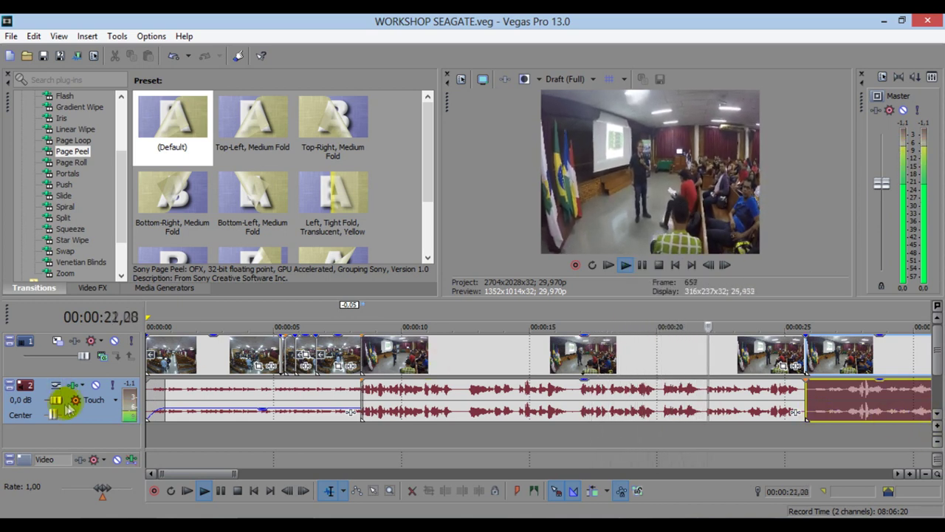
click(851, 402)
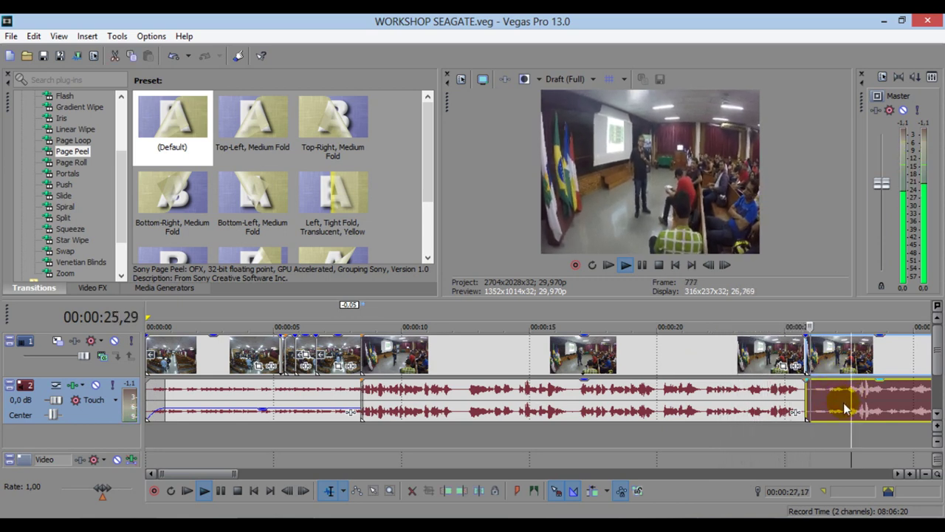
click(833, 414)
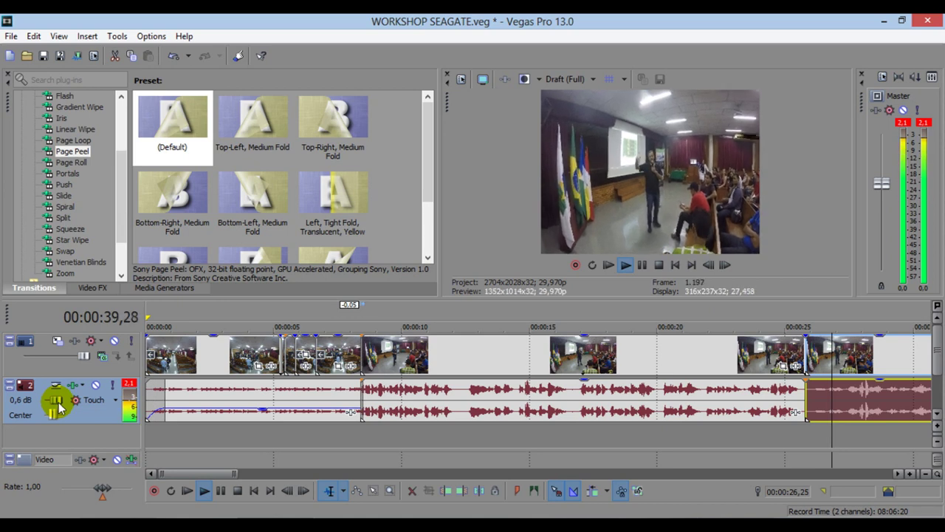
- Listen to the second GOPR0050 piece at several points between 00:01:20,00 and 00:03:58 to check the track volume
scroll(665, 395, down, 5)
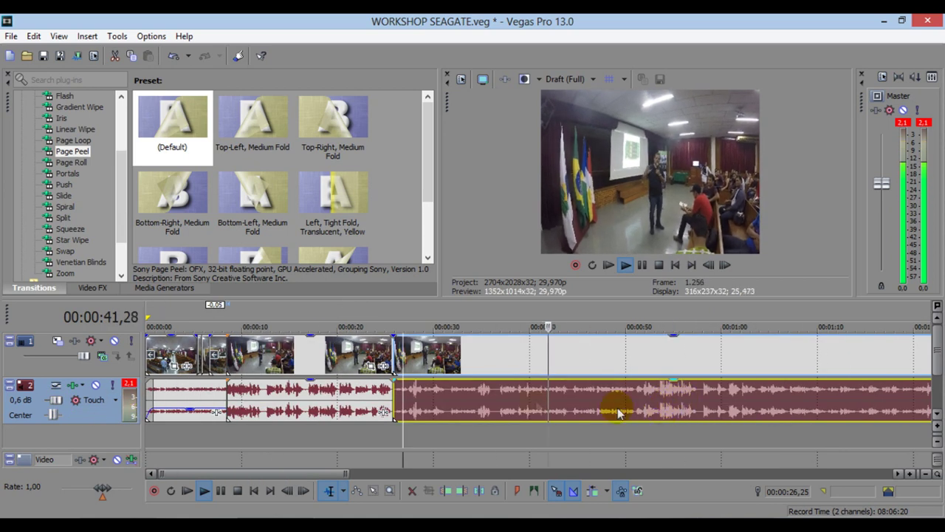
scroll(502, 395, down, 2)
click(402, 322)
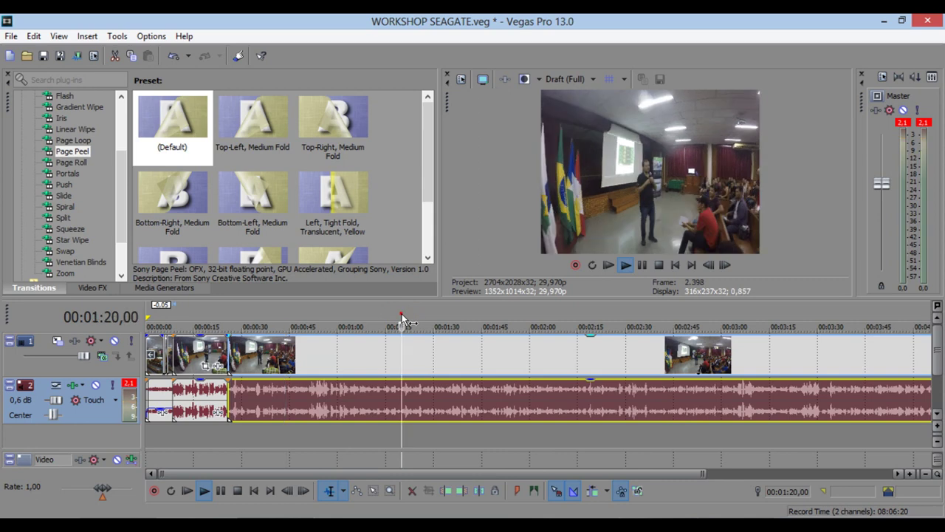
click(502, 322)
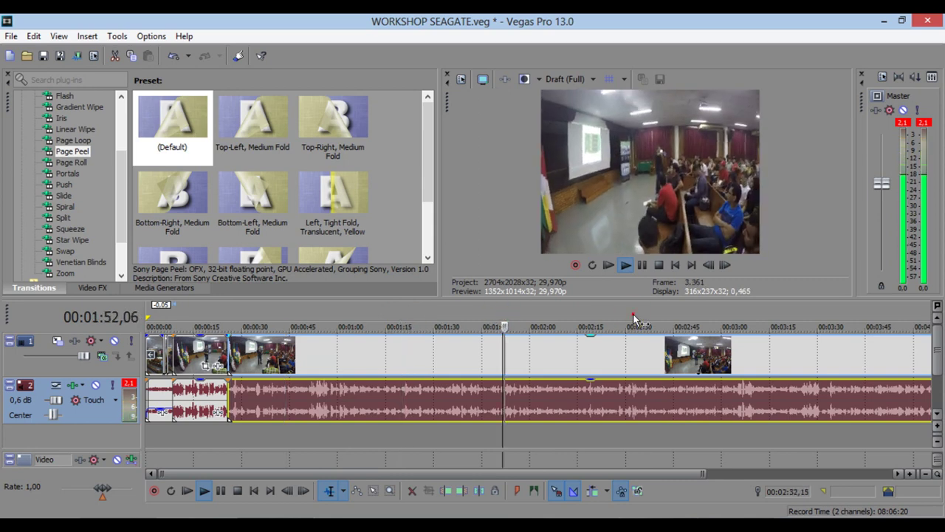
click(709, 322)
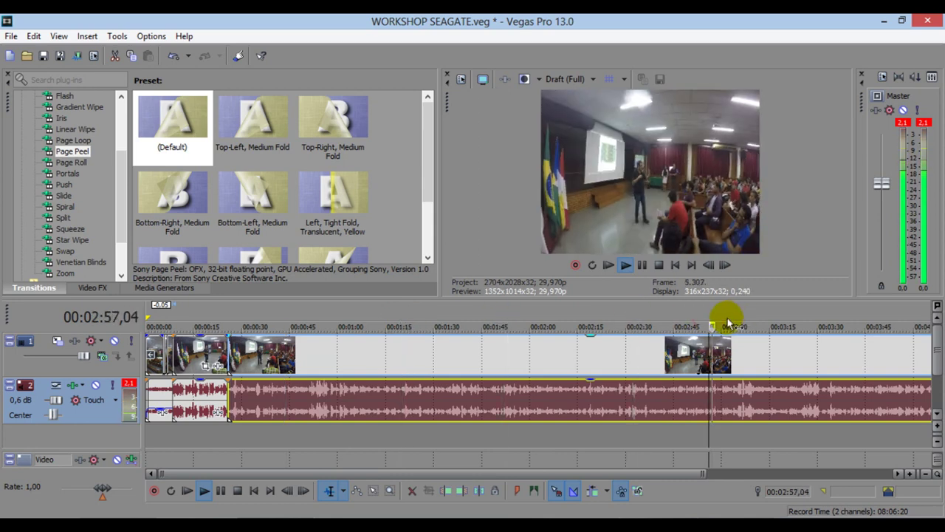
scroll(752, 319, down, 1)
click(630, 318)
click(713, 317)
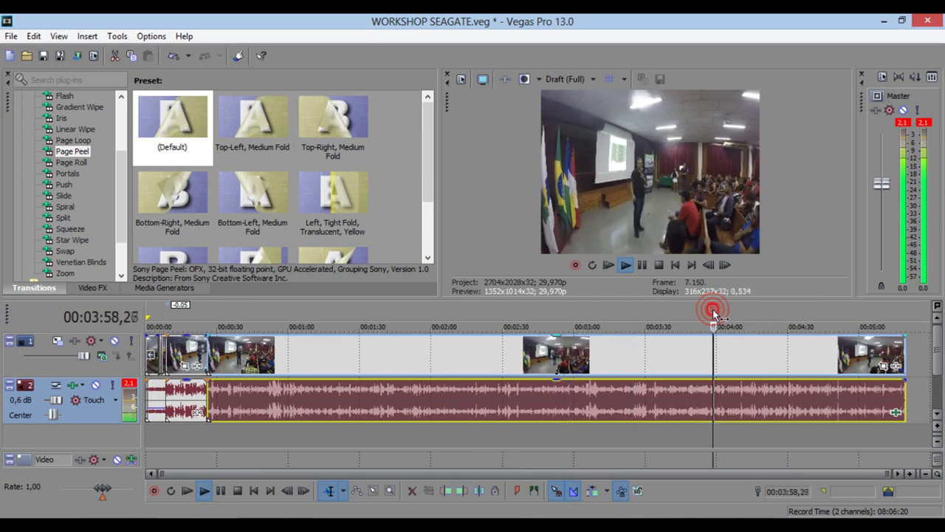
- Listen to the second GOPR0050 piece at several points from 00:03:58 onward and pause playback near its end at 00:05:14,07
click(750, 319)
click(779, 318)
click(818, 319)
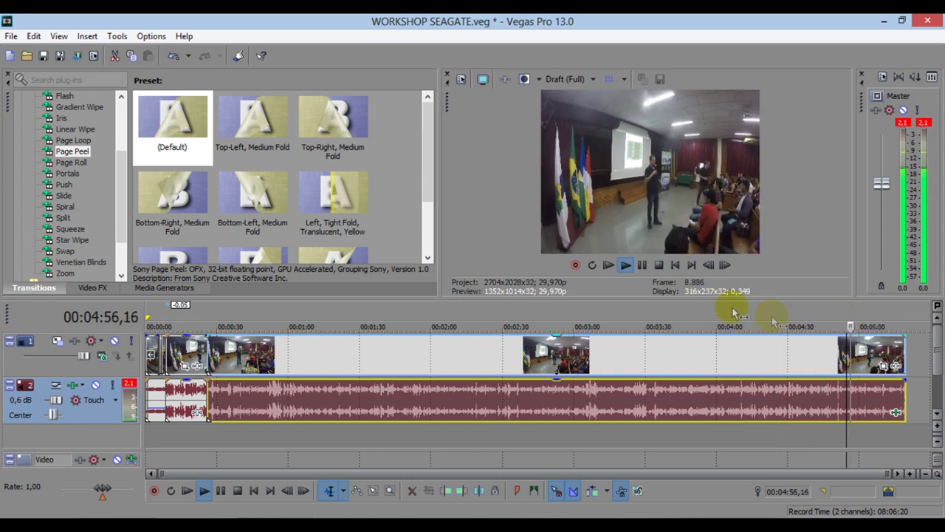
click(873, 308)
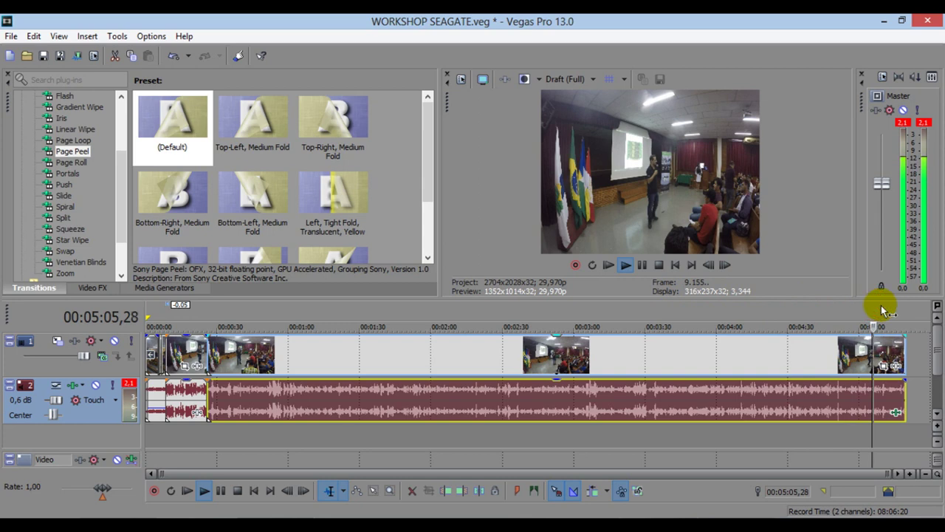
click(641, 265)
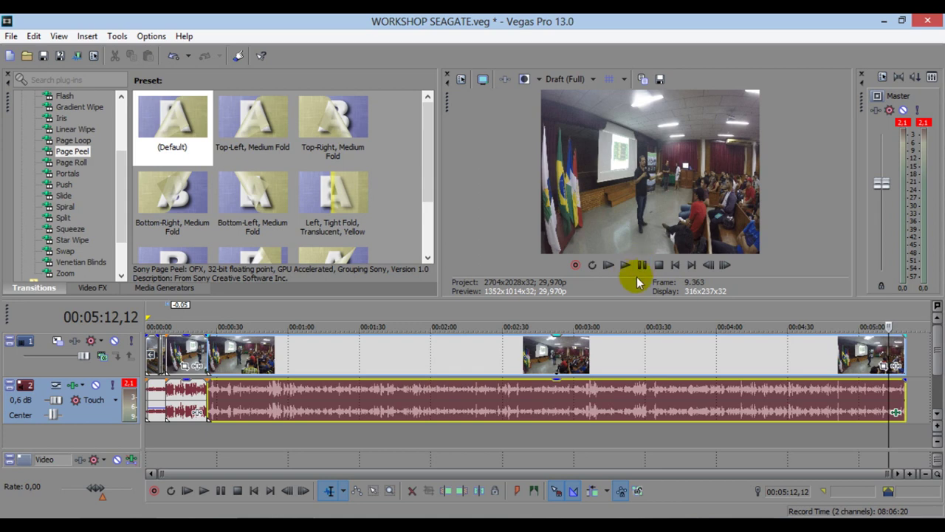
click(642, 265)
click(642, 266)
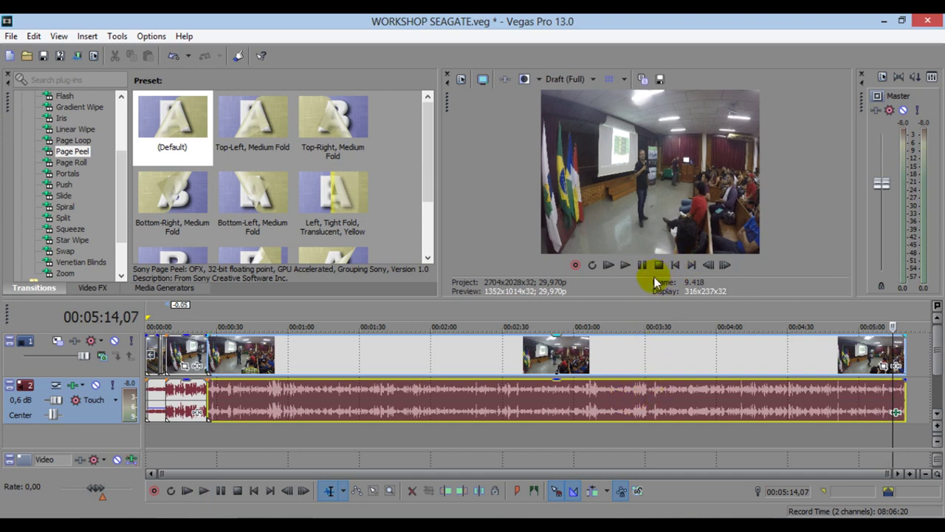
- Switch to the WORKSHOP SEAGATE folder in File Explorer, preview the GOPR0051 video in the media player and close the player
key(alt+Tab)
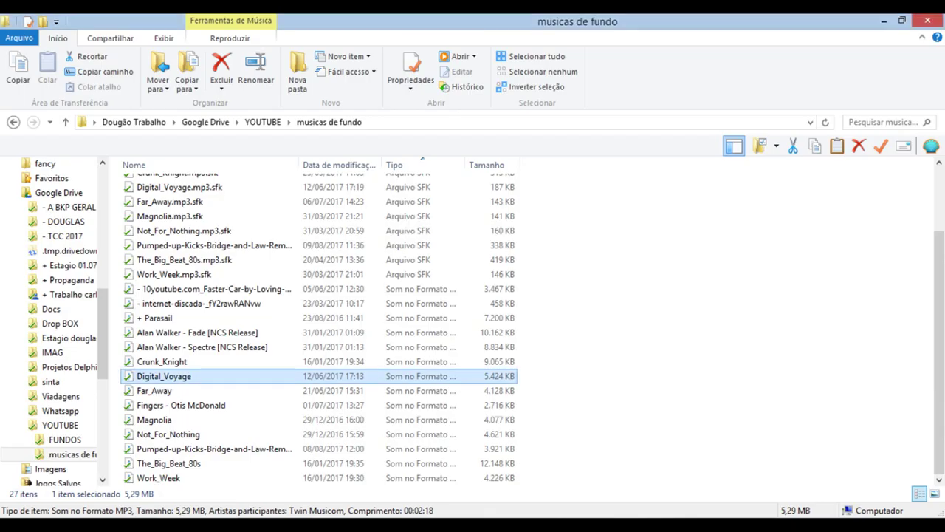
key(alt+Tab)
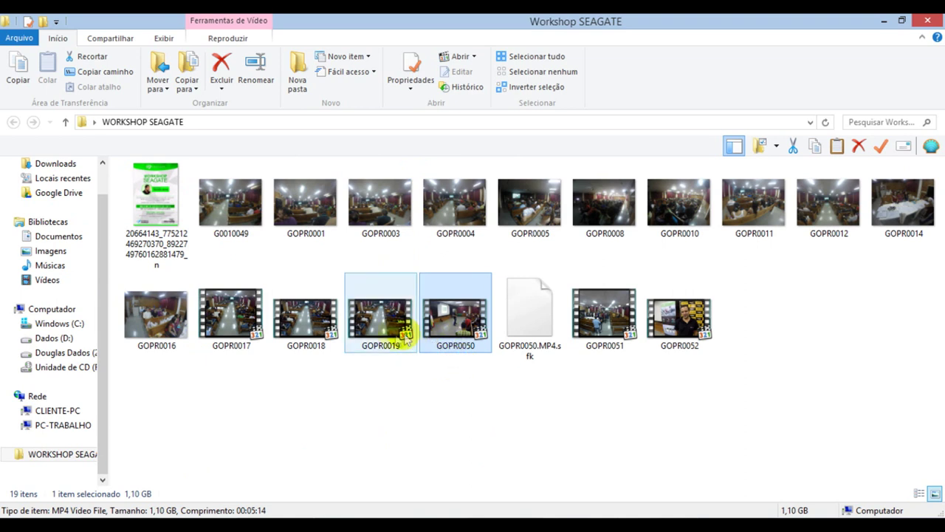
click(592, 332)
double_click(593, 333)
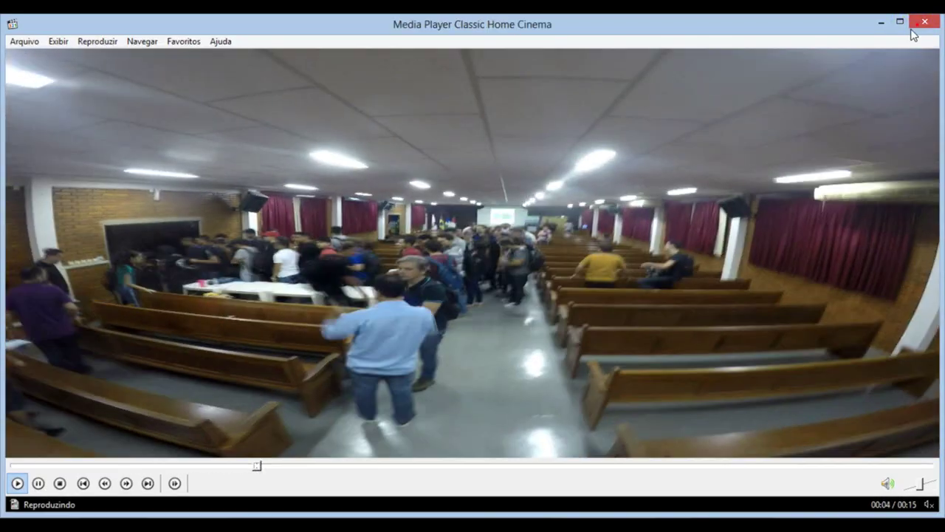
click(924, 21)
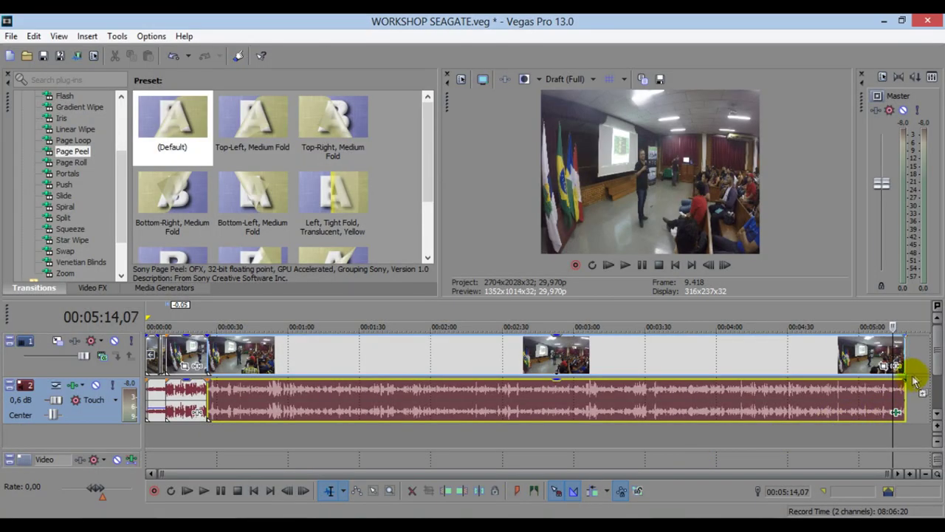
- Add GOPR0051 to the Vegas Pro video track directly after GOPR0050 and place the cursor at its start, 00:05:19,21
click(895, 352)
scroll(890, 371, up, 5)
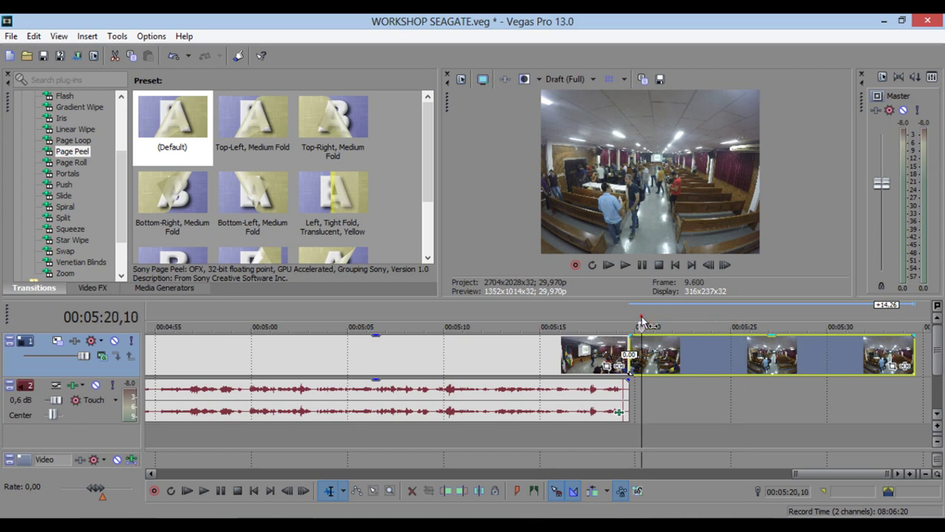
drag(638, 319, 629, 322)
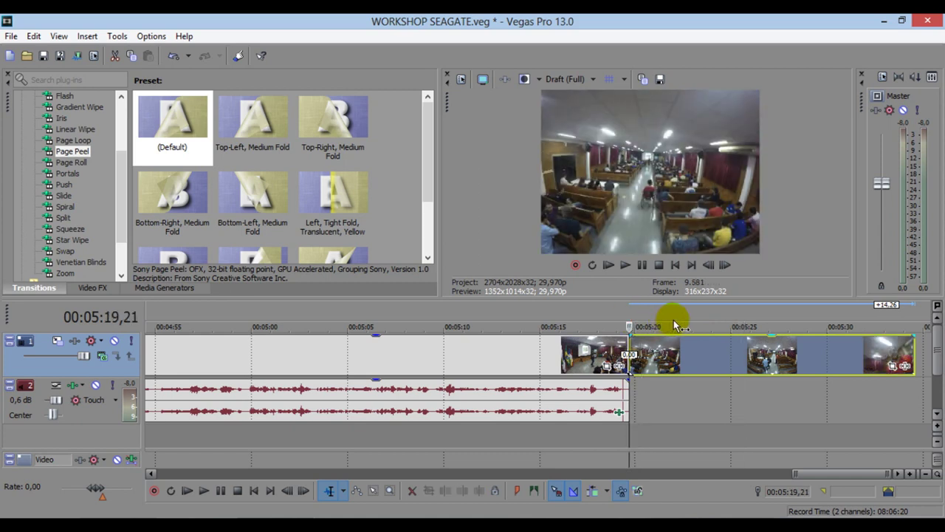
- Split the audience clip at 00:05:19,26, remove its opening piece and move the rest back against the presenter clip
scroll(676, 339, up, 4)
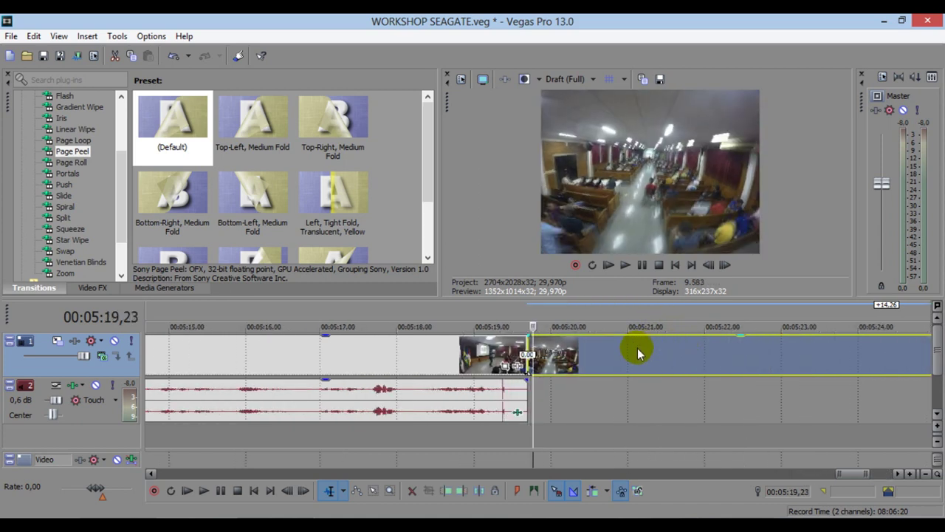
key(Right)
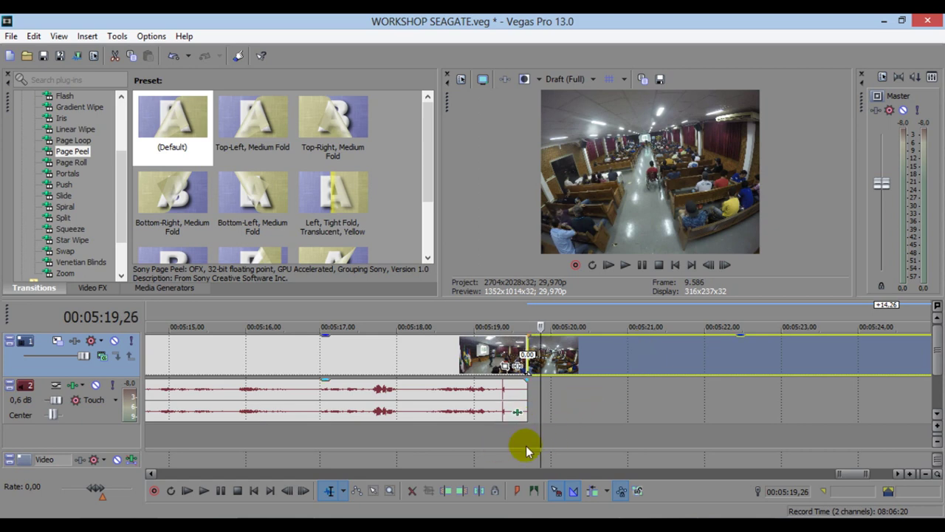
click(479, 491)
mouse_move(550, 354)
mouse_down()
mouse_move(521, 347)
mouse_move(567, 353)
mouse_up()
- Advance through the start of the audience clip frame by frame to position the playhead at 00:05:20,14
click(517, 318)
key(Right)
key(Right)
key(Right)
key(Right)
key(Right)
key(Right)
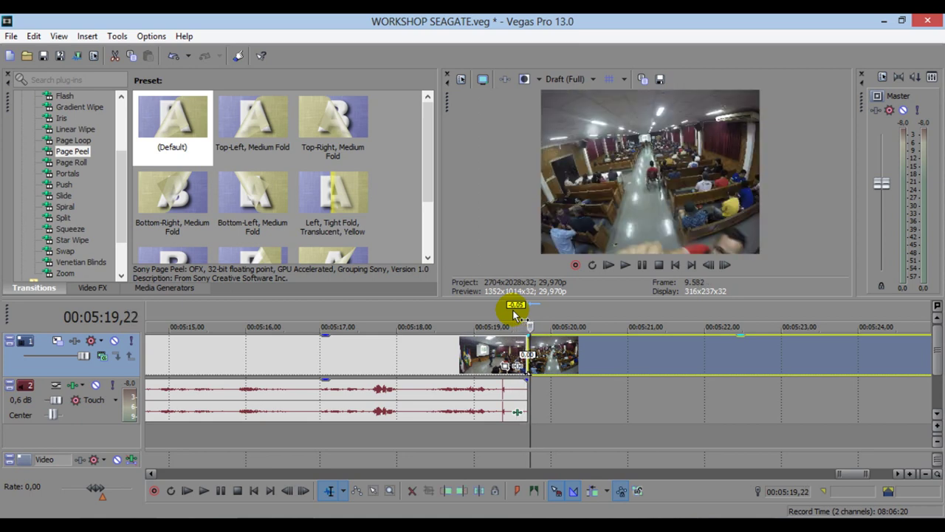
key(Right)
key(Right)
scroll(530, 354, up, 3)
key(Right)
key(Right)
key(Right)
key(Right)
key(Right)
key(Right)
key(Right)
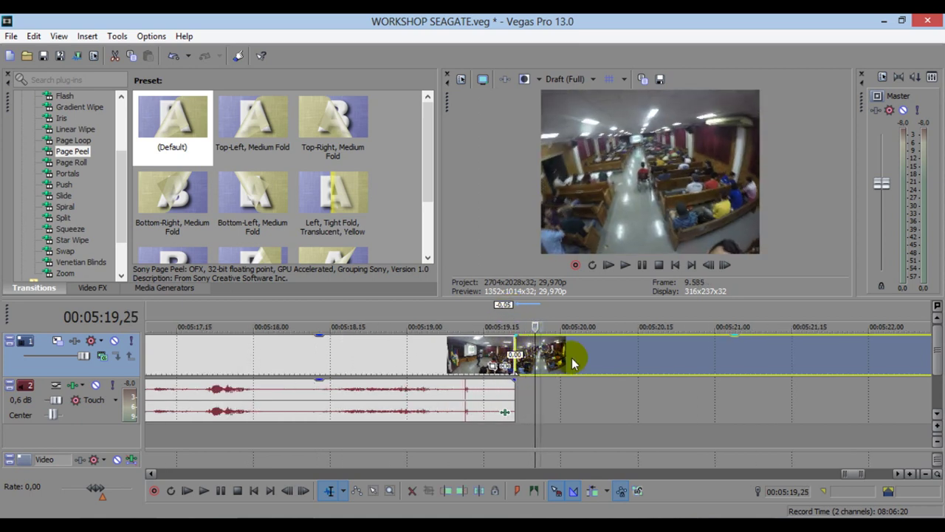
key(Right)
key(Right)
key(Right)
key(Right)
key(Right)
key(Right)
key(Right)
key(Right)
key(Right)
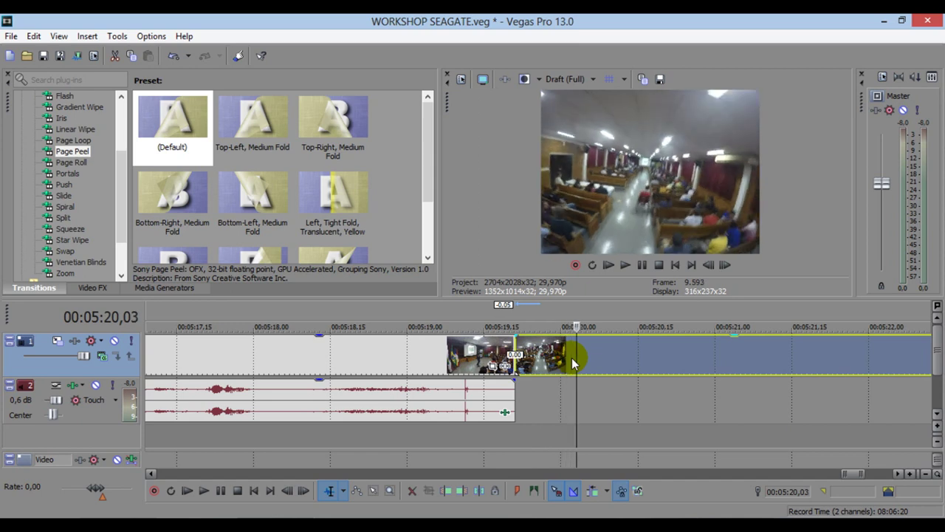
key(Right)
key(Right)
key(Right)
key(Right)
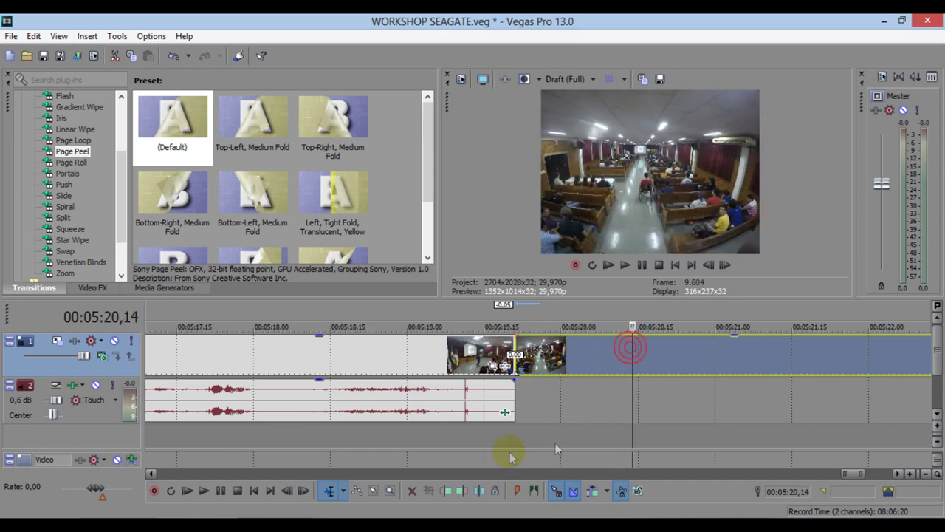
- Trim the audience clip's end at 00:05:20,14 and undo the trim
click(462, 492)
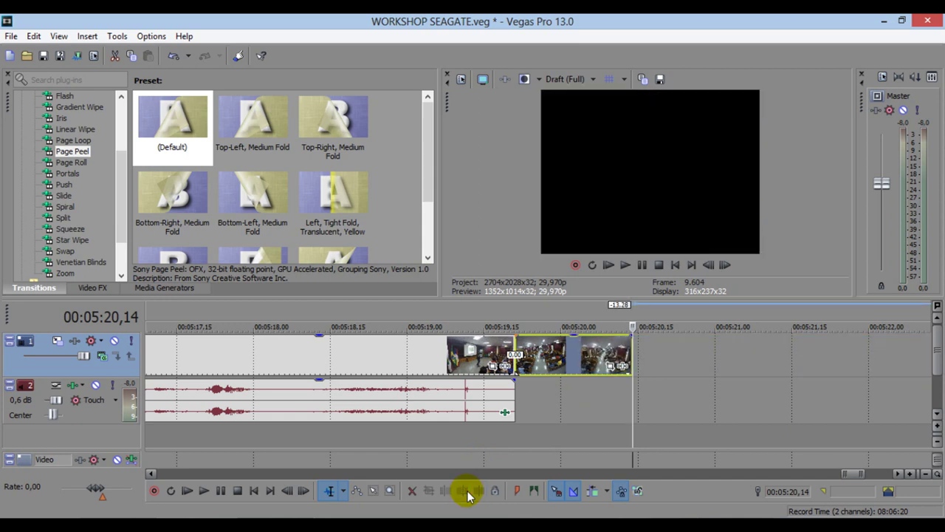
key(ctrl+z)
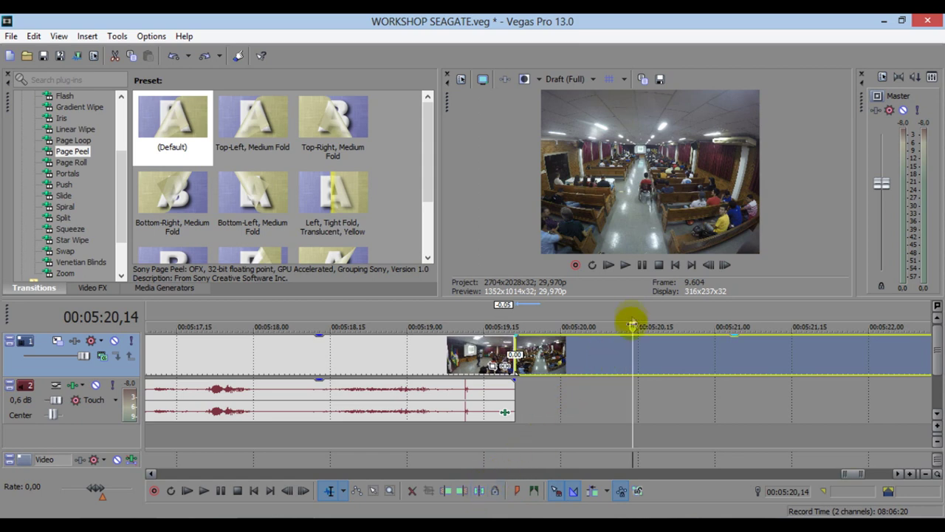
key(space)
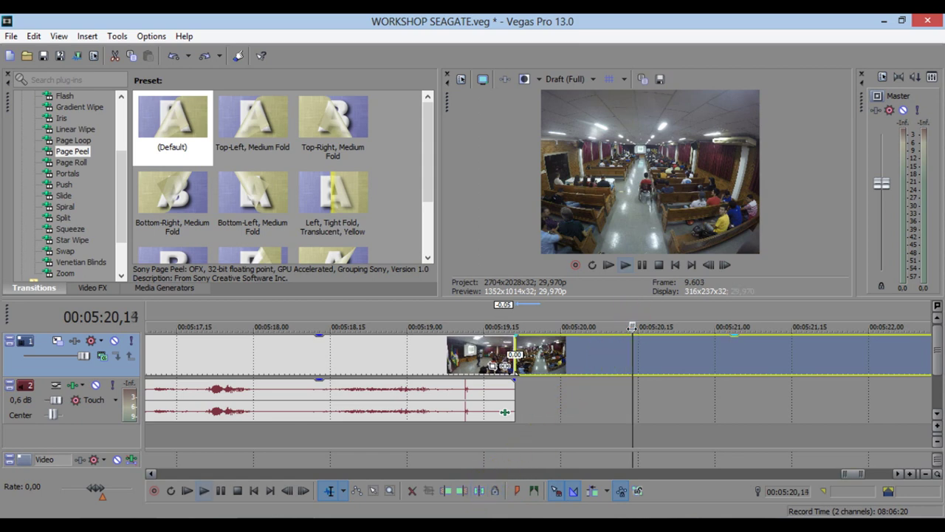
- Split the audience clip at 00:05:20,14, remove the opening piece and move the rest back to overlap the presenter clip by one frame
click(471, 490)
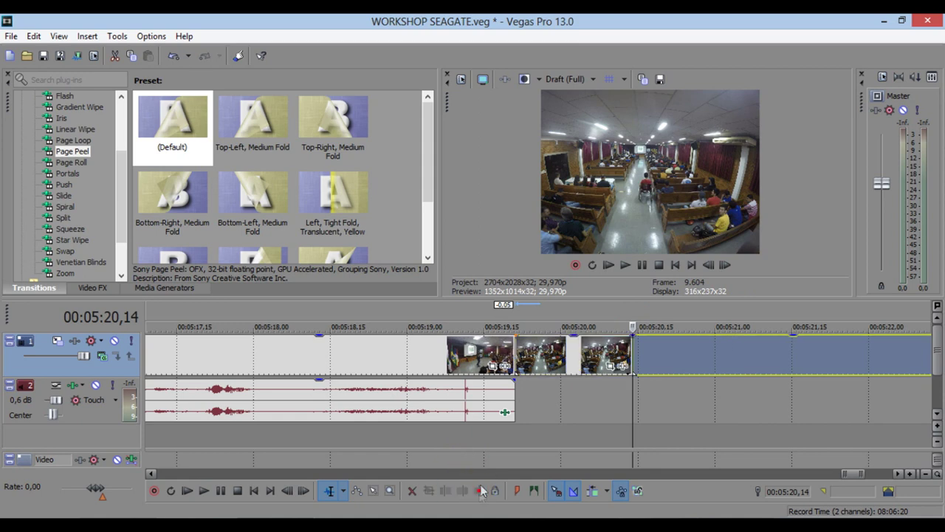
click(587, 359)
drag(635, 367, 606, 373)
- Examine the end of the presenter clip by playing from just before the join and moving back to 00:05:18,14
scroll(558, 354, up, 3)
key(Left)
key(Left)
key(Left)
key(Left)
key(Left)
key(Left)
key(Left)
key(Left)
key(Left)
key(Left)
key(Left)
key(Left)
key(Left)
key(Left)
key(Left)
key(Left)
key(Left)
key(Left)
key(Left)
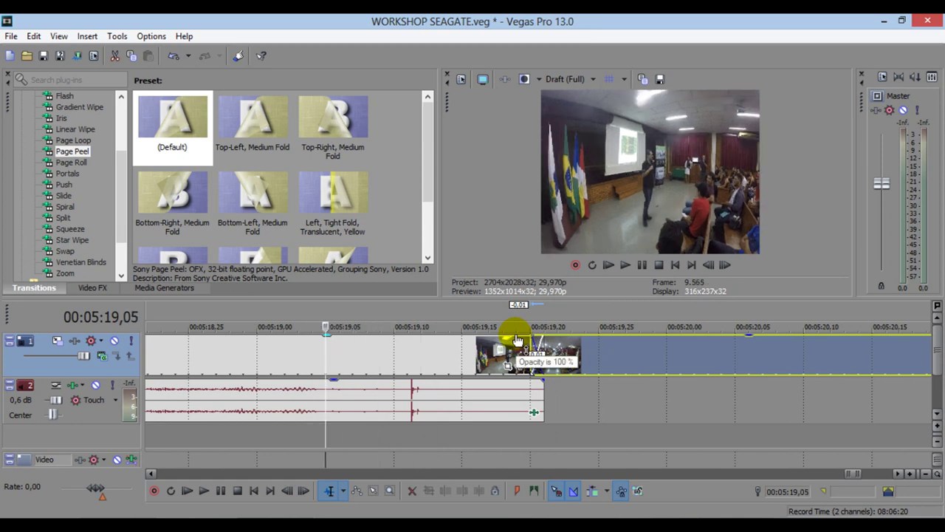
key(Left)
key(space)
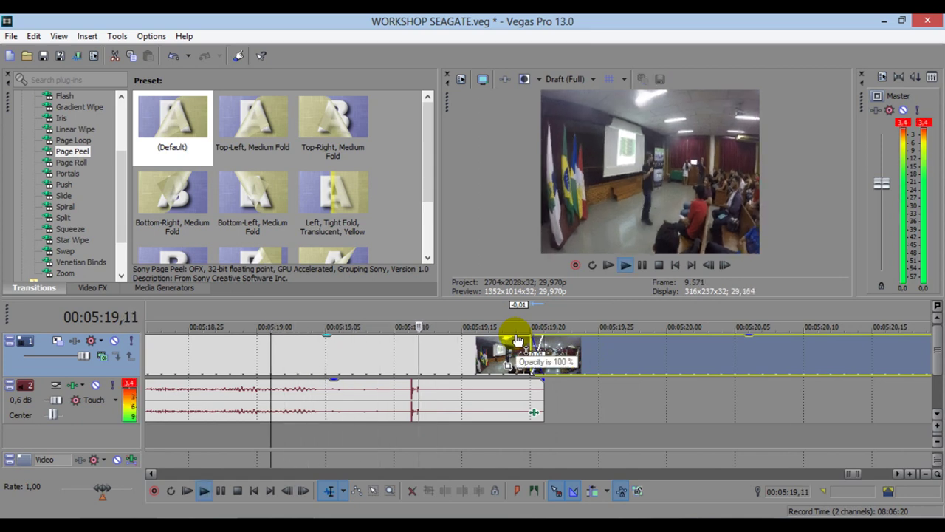
key(space)
key(Left)
key(Left)
key(Left)
key(Left)
key(Left)
key(Left)
key(Left)
key(Left)
key(Left)
key(Left)
key(Left)
key(Left)
key(Left)
key(Left)
key(Left)
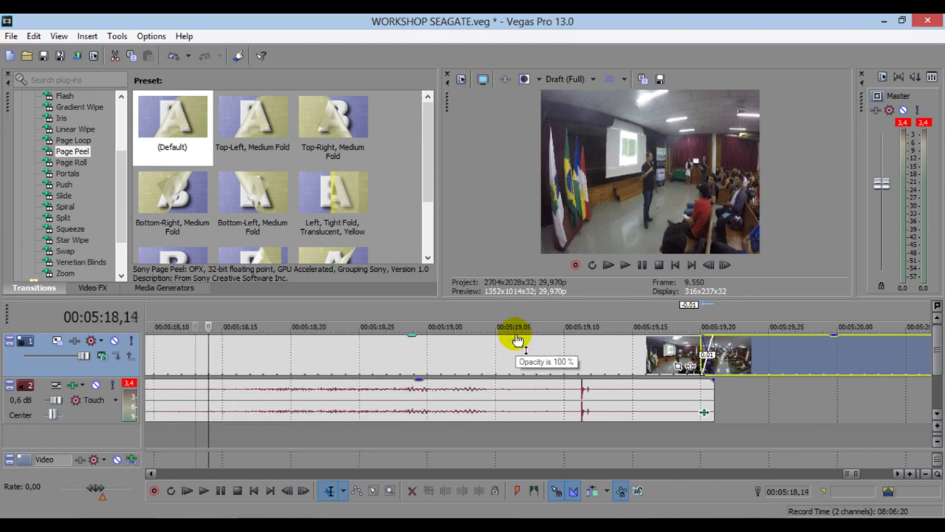
- Replay the presenter's last words from before 00:05:18 several times and pause playback near the join
scroll(520, 354, down, 4)
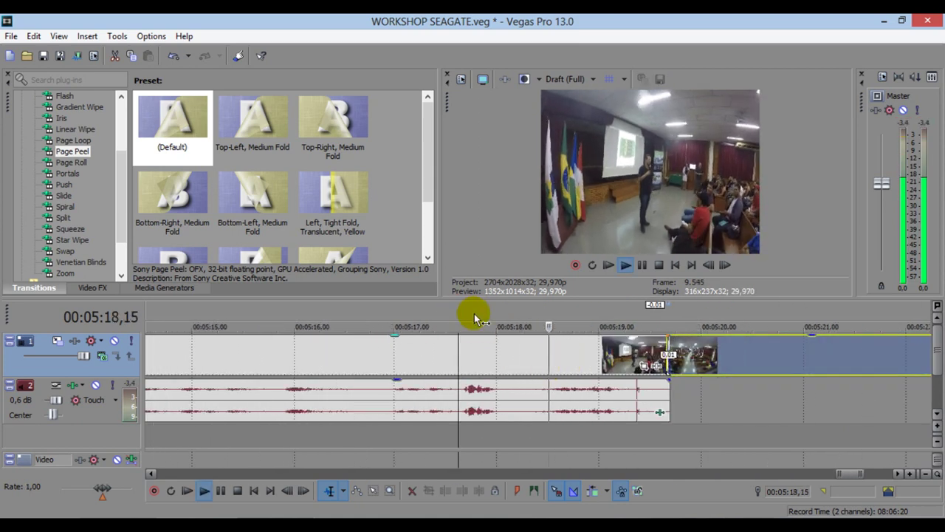
key(Right)
key(Right)
key(Right)
key(space)
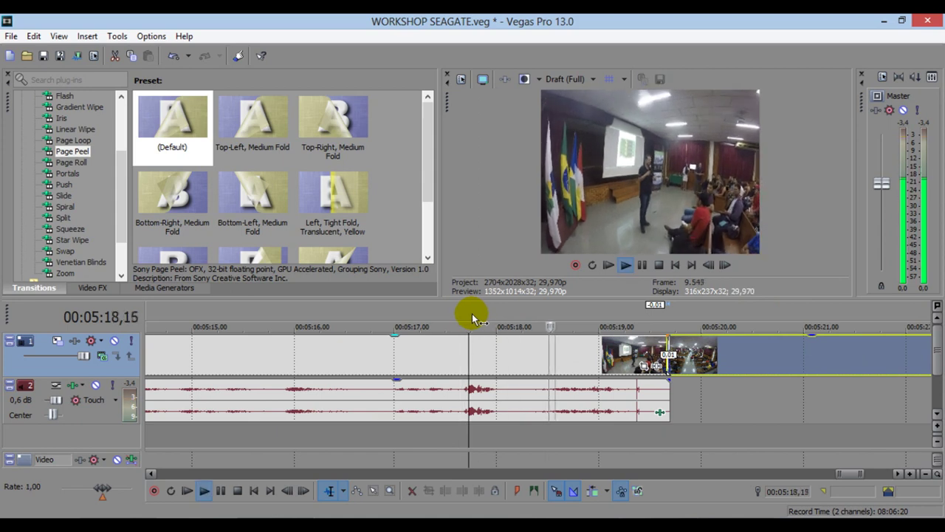
key(space)
key(Left)
key(Left)
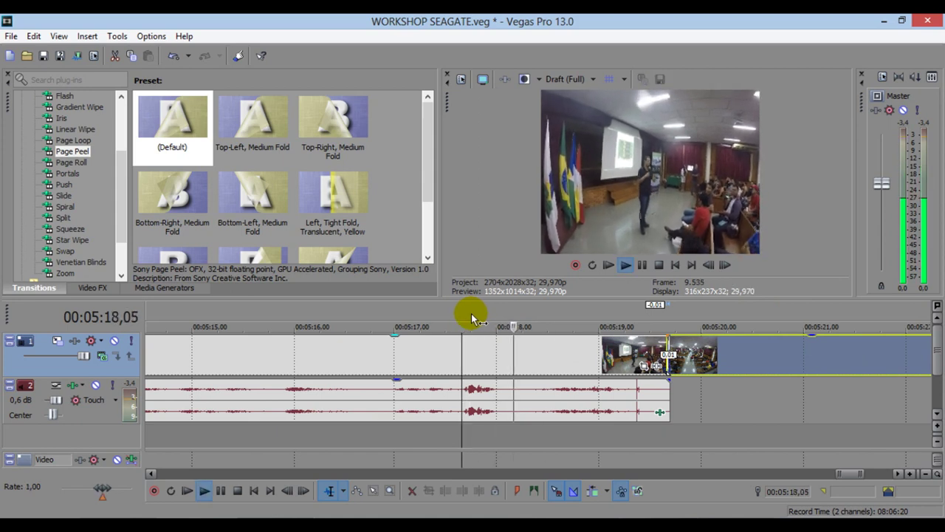
key(space)
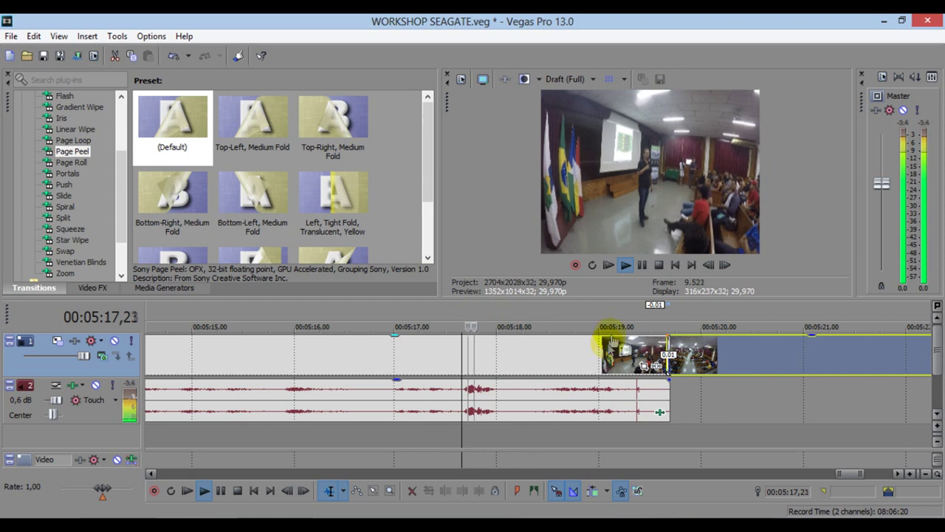
key(space)
click(643, 266)
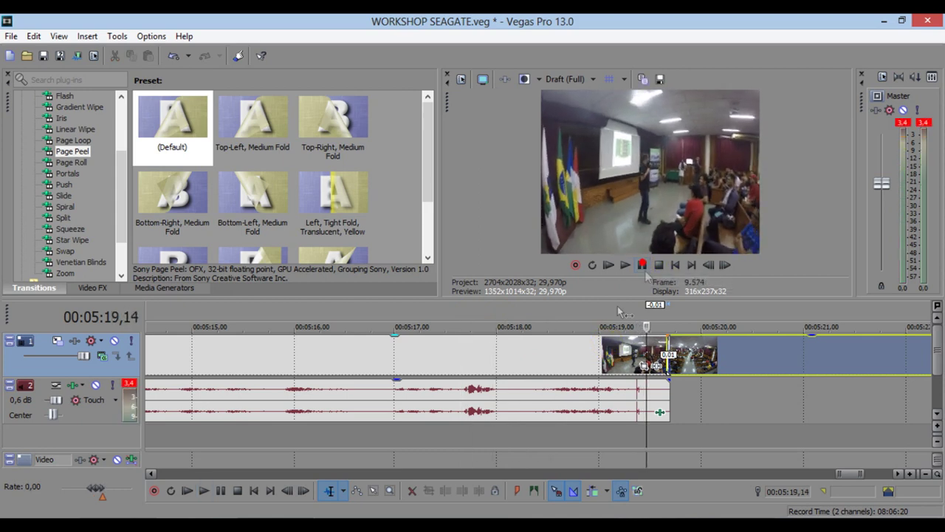
- Split the presenter clip and its audio at 00:05:19,07 and delete the short end piece
click(627, 403)
key(space)
key(space)
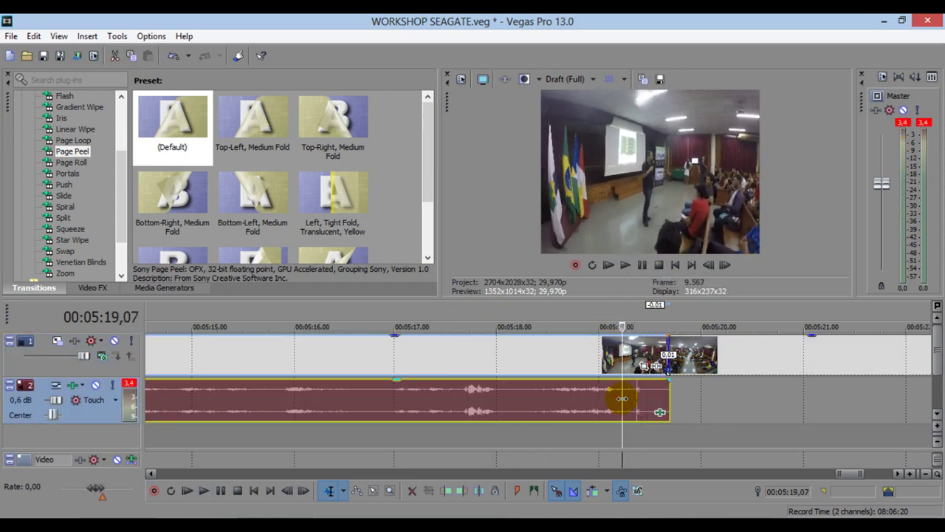
click(477, 491)
click(636, 403)
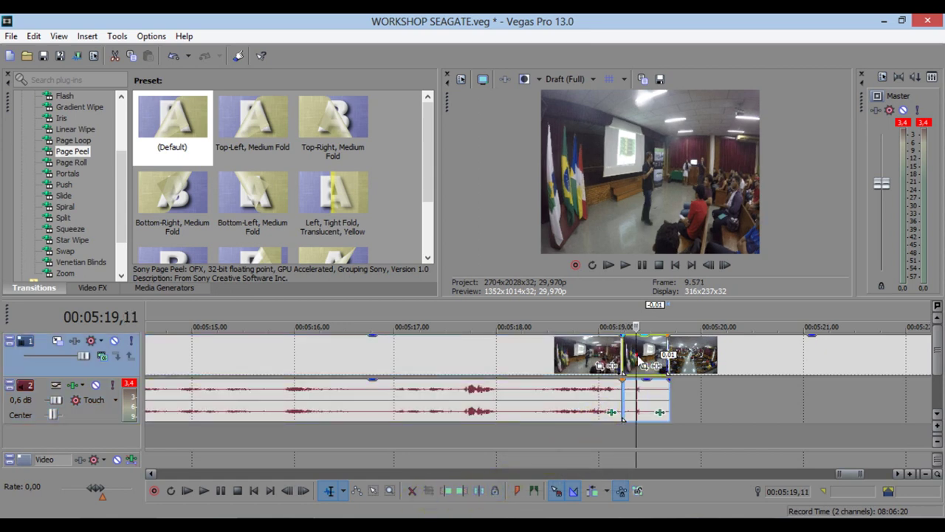
key(Delete)
- Move the audience clip 15 frames earlier so it overlaps the presenter clip by two frames, and play back the join
drag(700, 353, 647, 355)
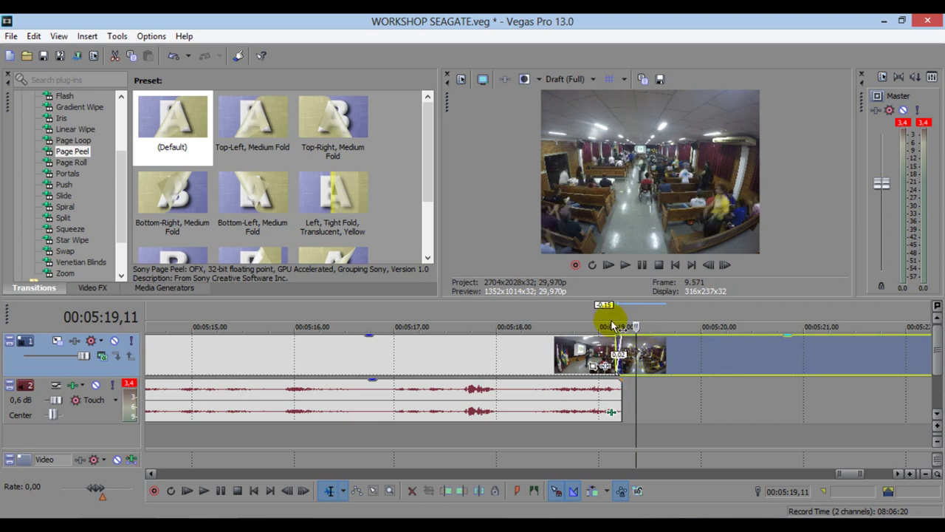
click(599, 325)
key(space)
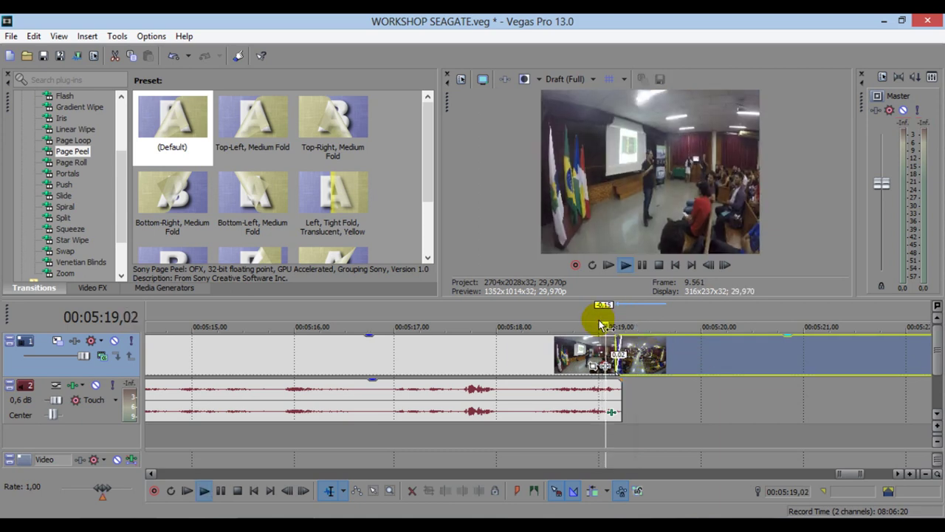
key(space)
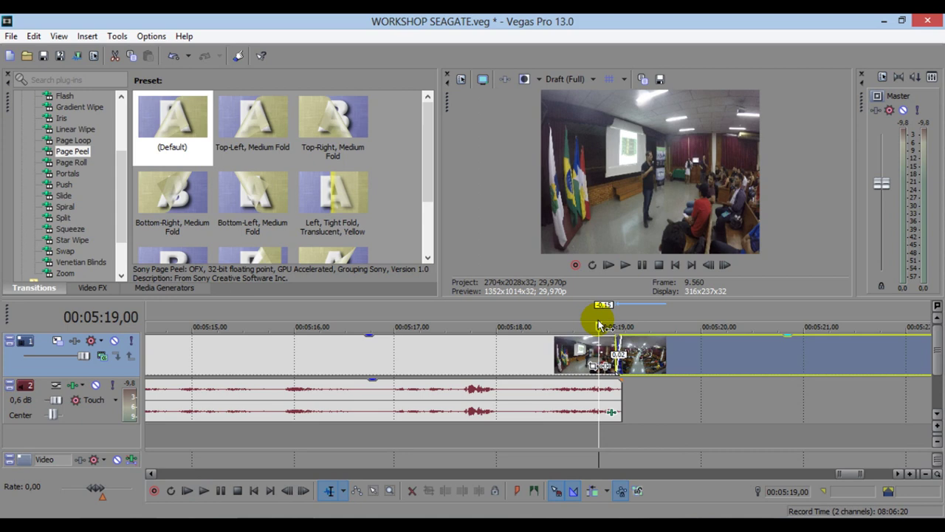
key(space)
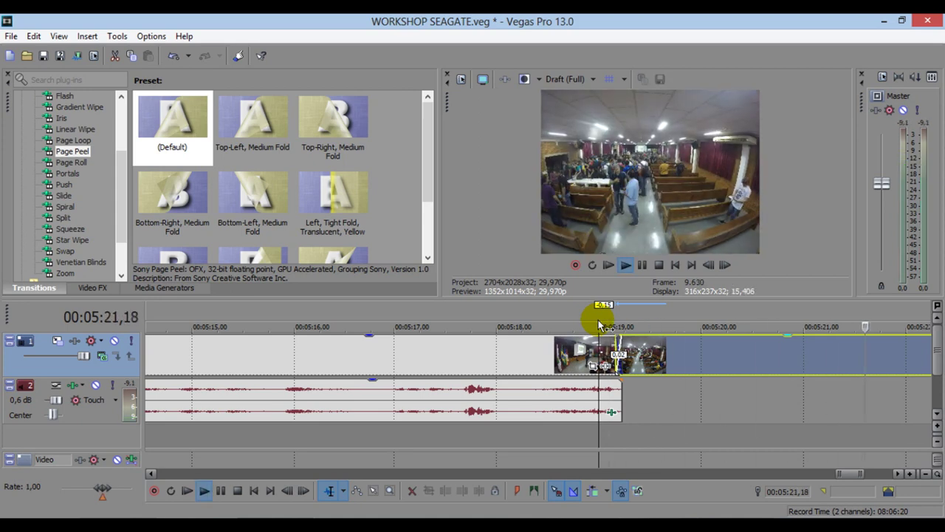
scroll(544, 342, down, 5)
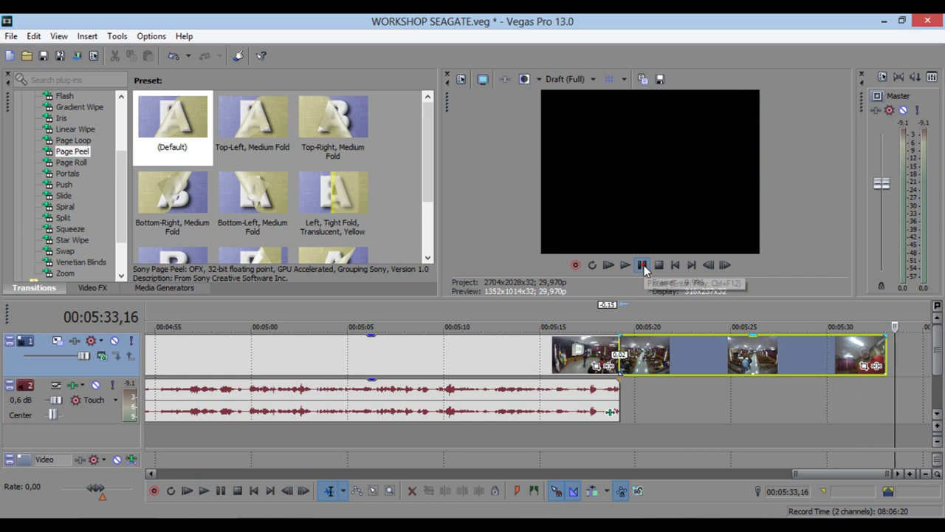
- Split the audience clip at 00:05:32,25 and delete the leftover end piece
drag(886, 314, 867, 319)
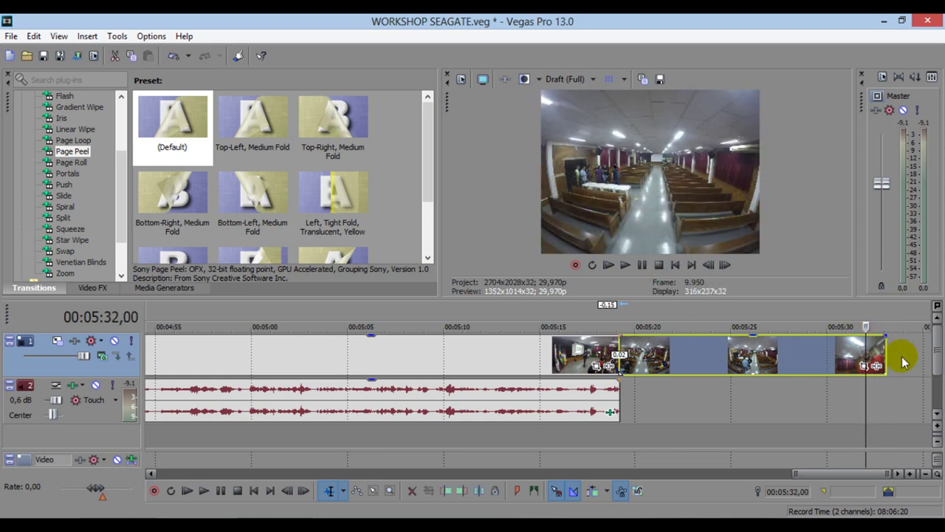
scroll(842, 371, up, 3)
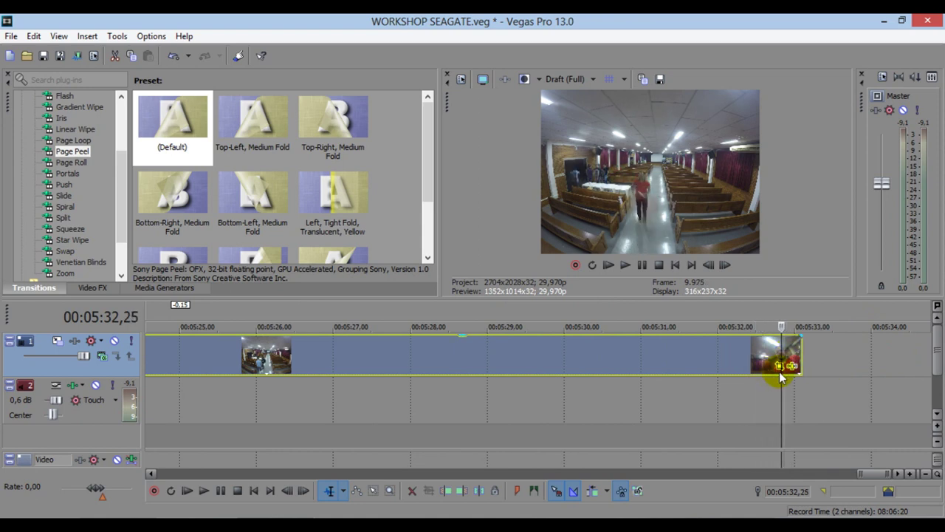
click(484, 493)
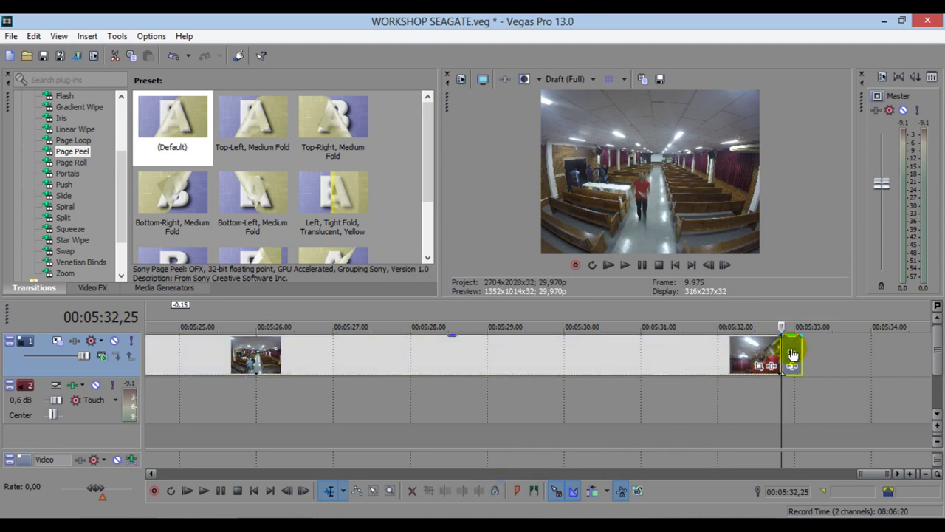
key(Delete)
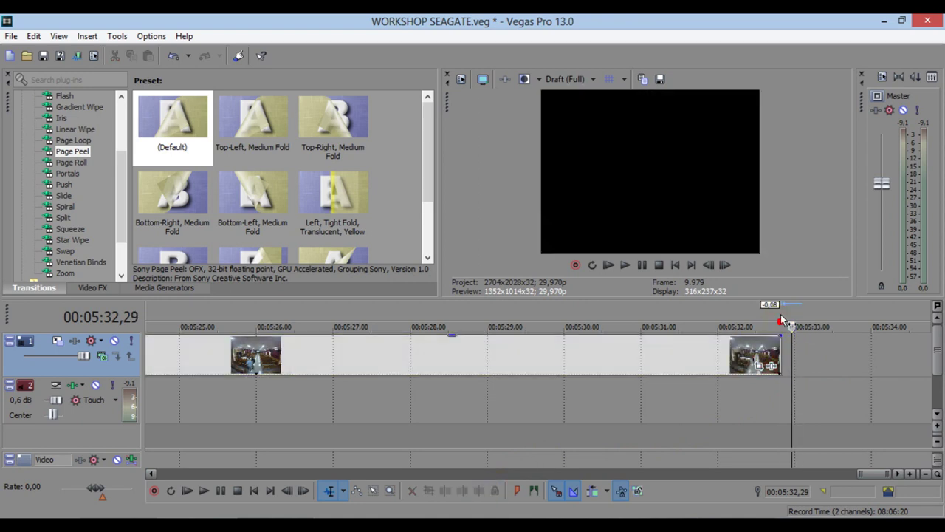
- Play the shortened audience clip repeatedly from the join to review its opening seconds
scroll(347, 339, down, 4)
click(621, 316)
click(620, 315)
key(space)
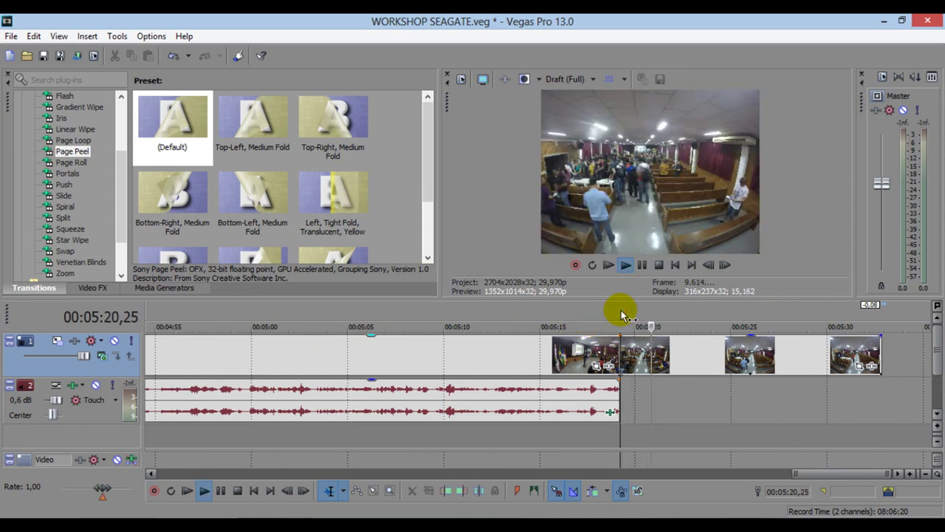
click(623, 316)
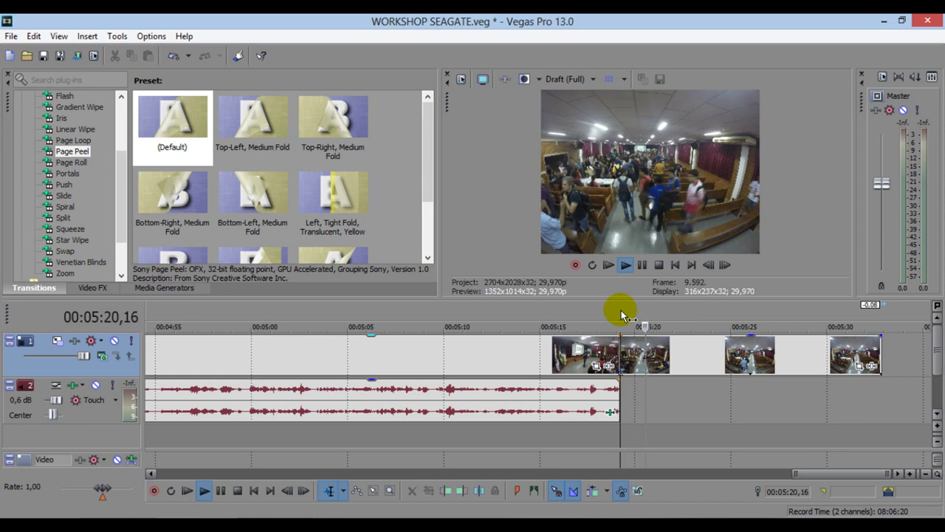
click(622, 316)
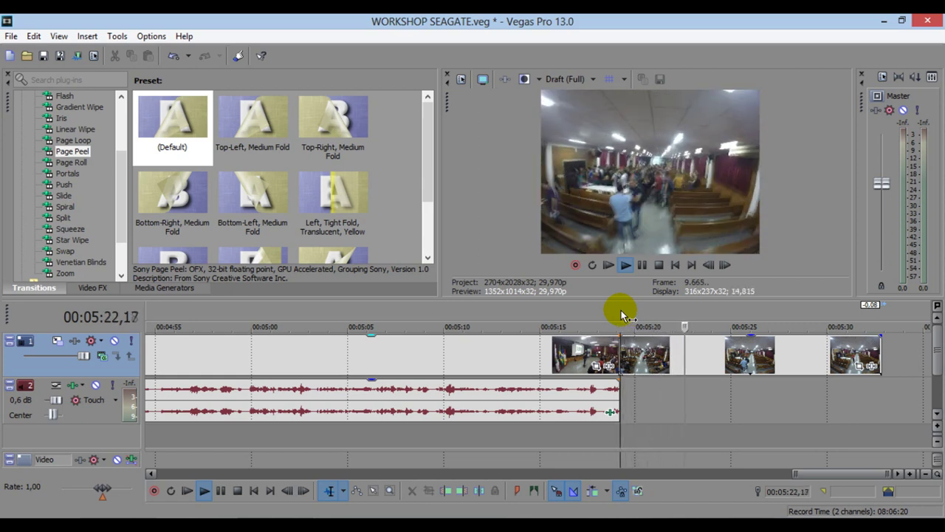
- Split the audience clip at 00:05:20,28
drag(622, 316, 639, 316)
scroll(624, 344, up, 3)
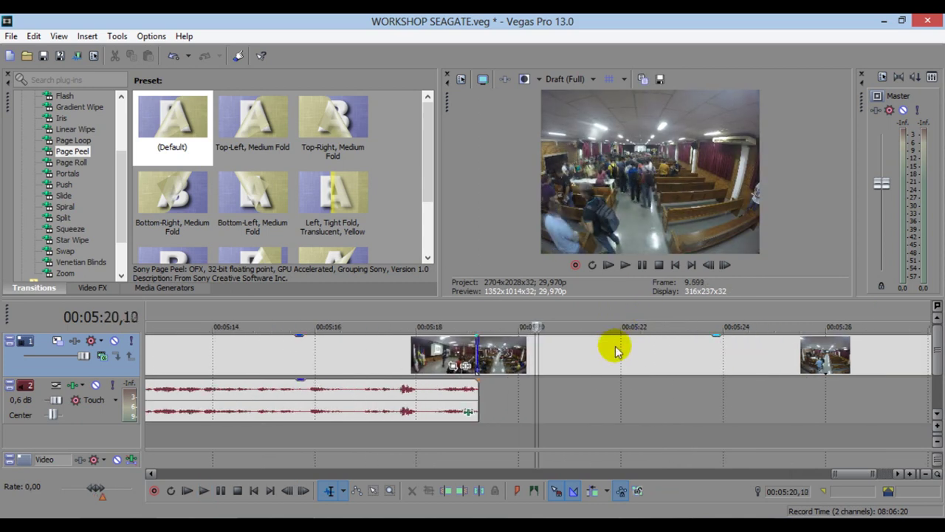
key(Right)
key(Right)
key(Right)
key(Right)
key(Right)
key(Left)
key(Right)
key(Left)
key(Left)
key(Right)
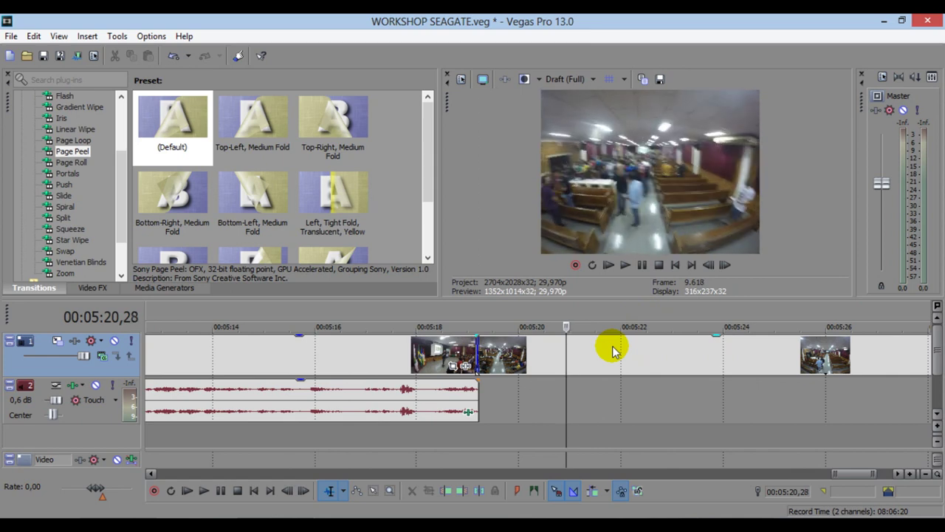
click(474, 495)
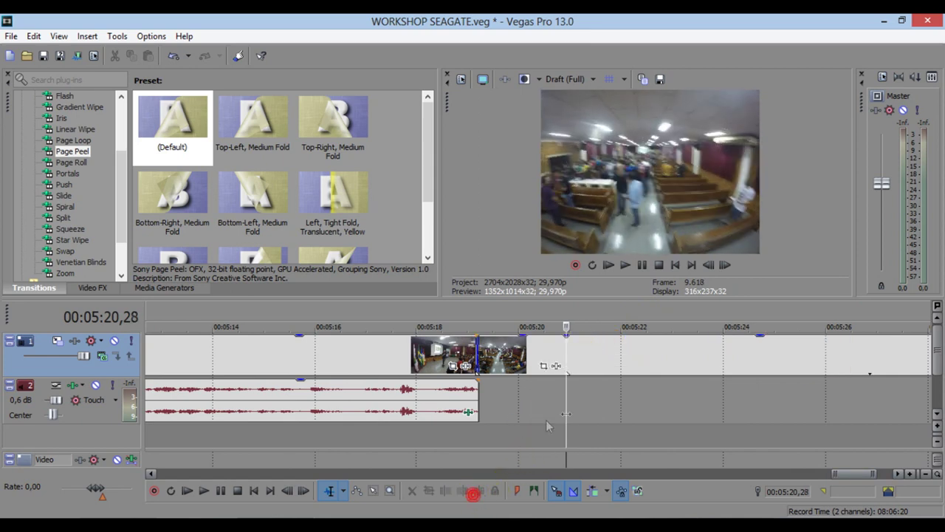
- Split the audience clip at 00:05:21,00 and delete the short piece between 00:05:20,28 and that cut
key(Right)
scroll(583, 417, up, 2)
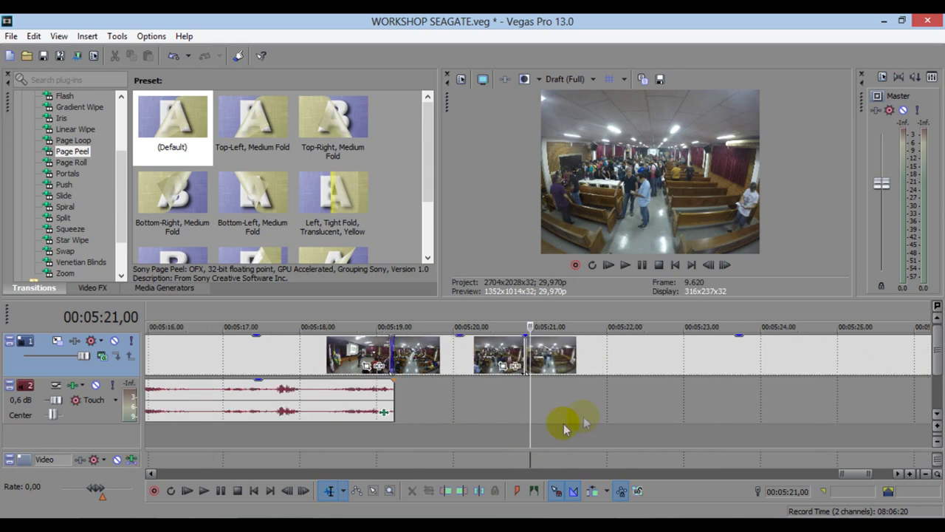
scroll(527, 405, up, 3)
drag(527, 337, 549, 376)
- Split the audience clip at 00:05:21,03
key(Right)
key(Right)
key(Right)
key(Right)
key(Left)
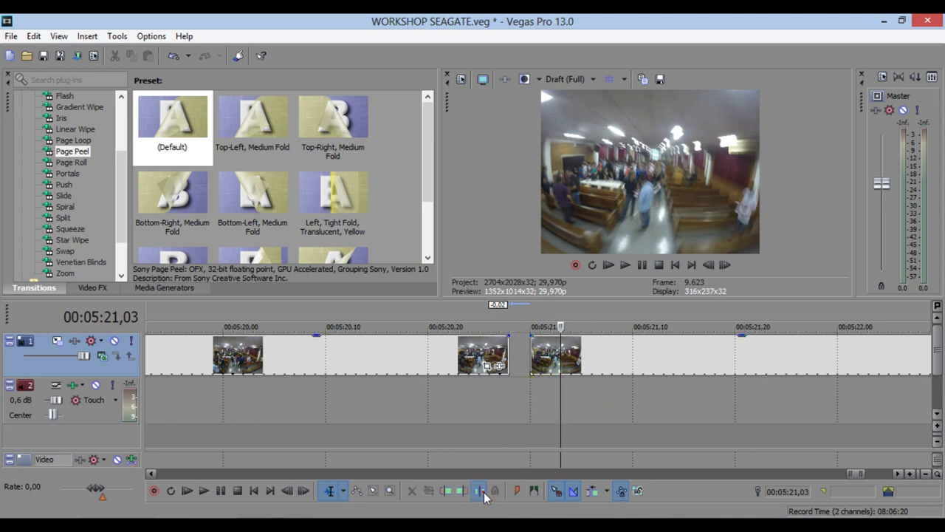
scroll(527, 411, up, 2)
- Split the audience clip at 00:05:21,02 and delete the one-frame piece between 00:05:21,02 and 00:05:21,03
key(Left)
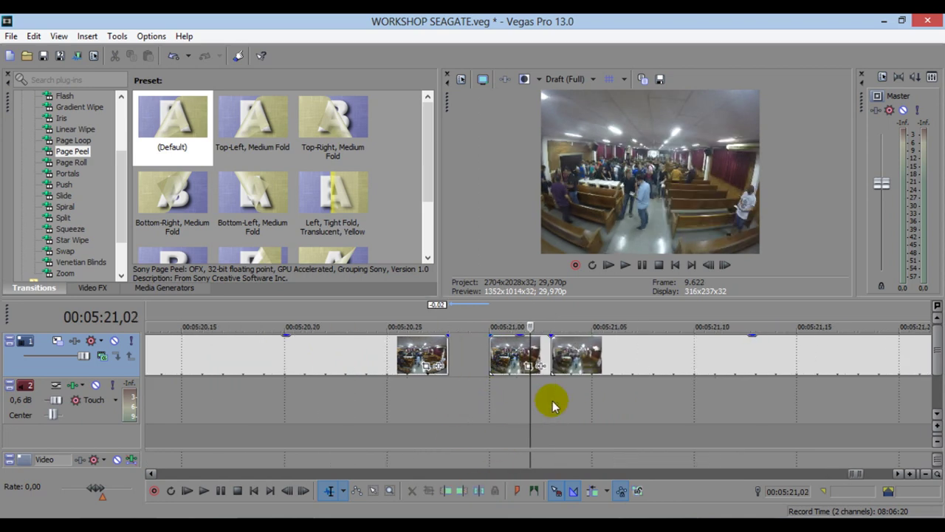
scroll(555, 403, up, 2)
key(Right)
key(Left)
key(Right)
key(Left)
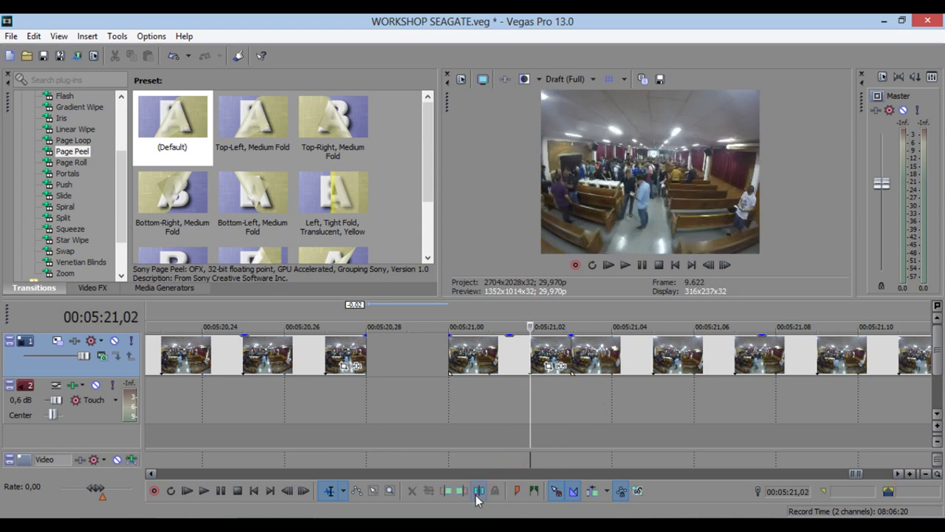
click(547, 367)
key(Delete)
- Split the audience clip at 00:05:21,04 and delete the one-frame piece before that cut
key(Right)
key(Left)
key(Right)
key(Right)
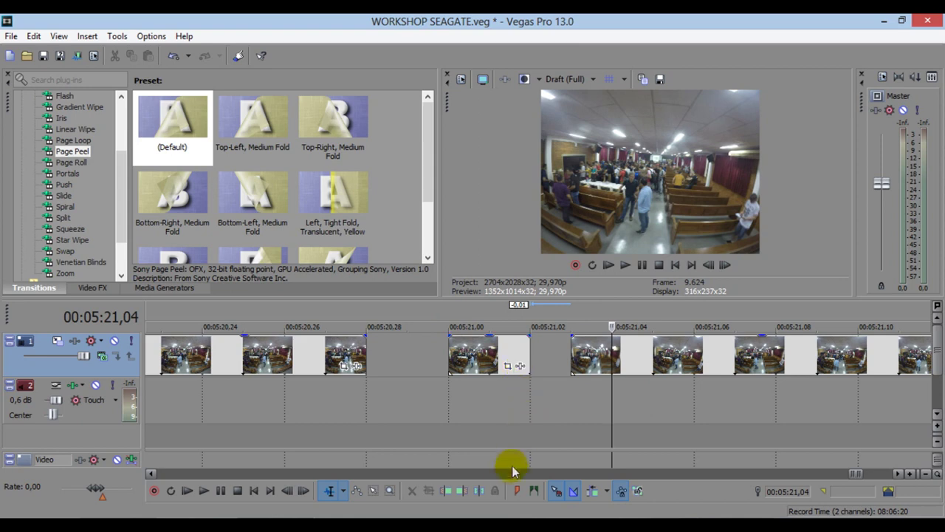
click(479, 490)
click(588, 348)
key(Delete)
- Step through the following frames of the audience clip and split it at 00:05:21,06
key(Right)
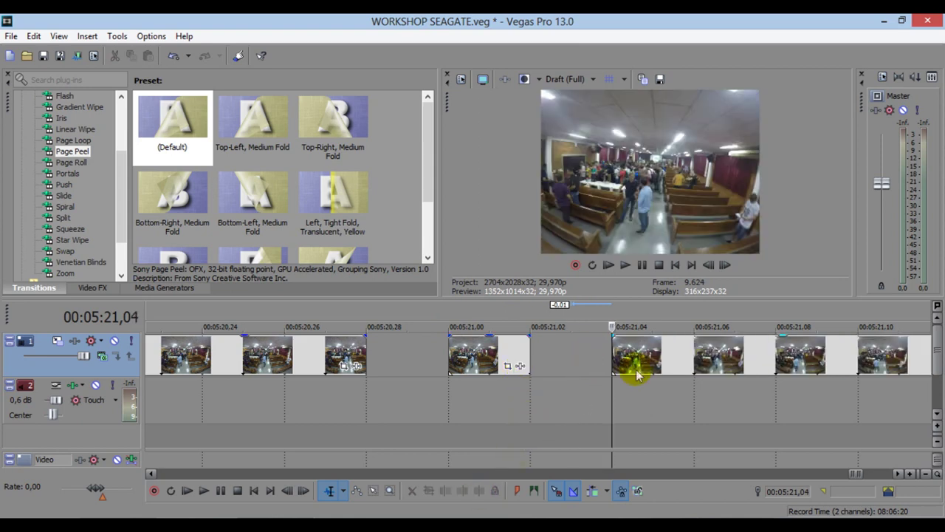
key(Right)
key(Right)
key(Right)
key(Left)
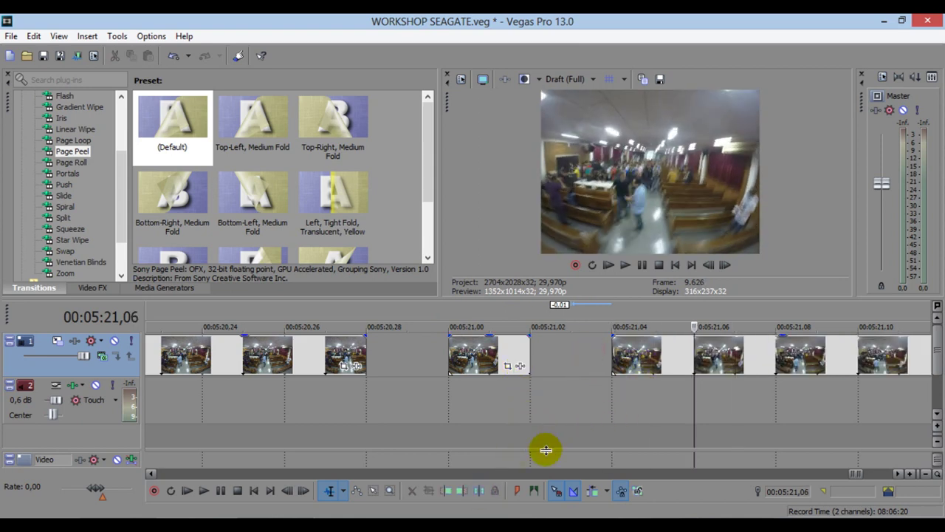
key(Right)
key(Up)
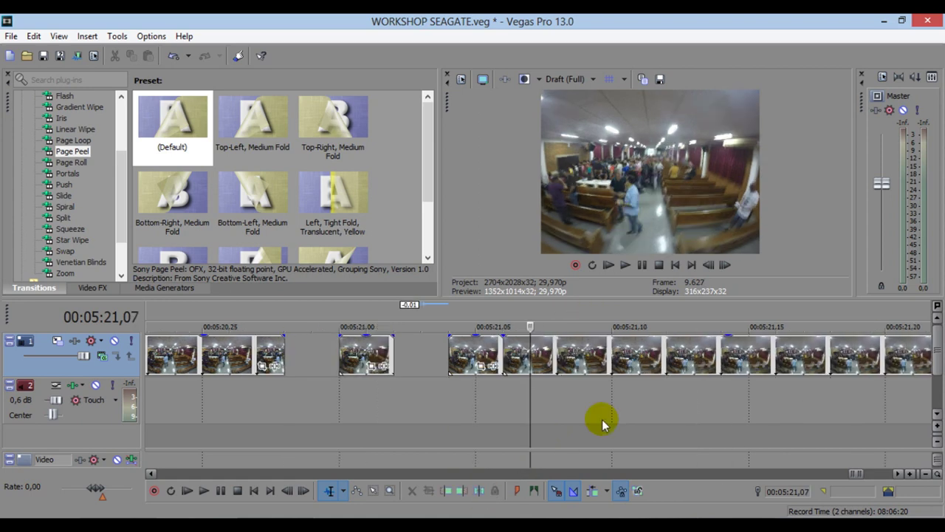
- Split the audience clip at 00:05:21,07 and delete the one-frame piece between 00:05:21,06 and 00:05:21,07
key(Left)
key(Right)
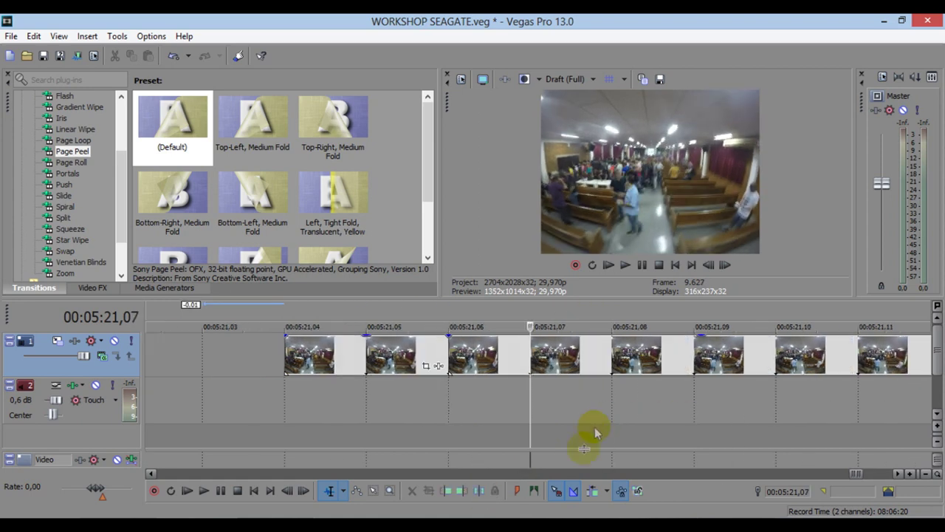
click(480, 491)
click(500, 362)
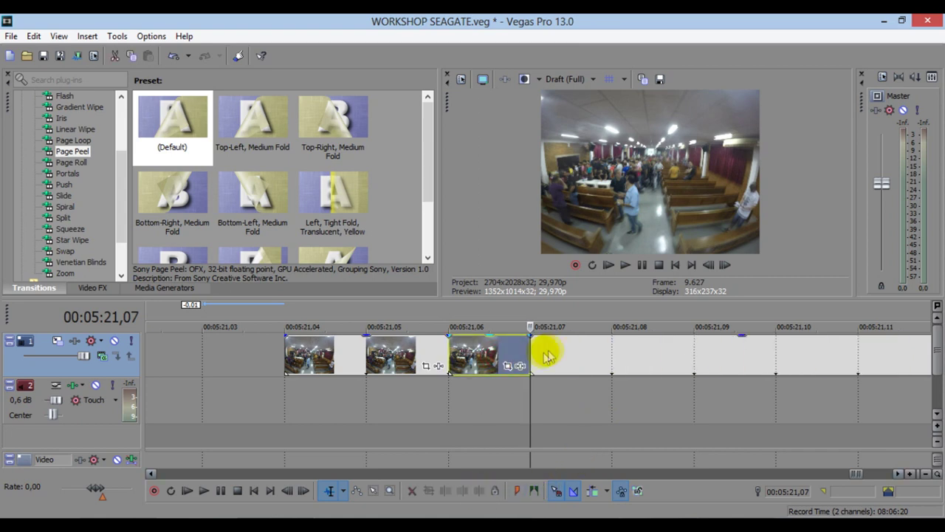
key(Delete)
- Advance frame by frame through the audience clip and split it at 00:05:21,18
key(Right)
key(Right)
key(Right)
key(Right)
key(Right)
key(Right)
key(Right)
key(Right)
key(Right)
key(Right)
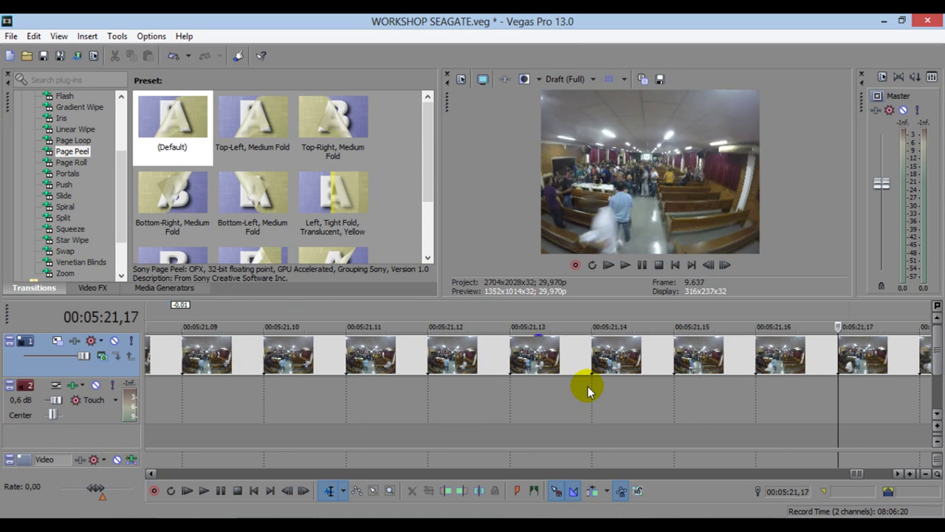
key(Right)
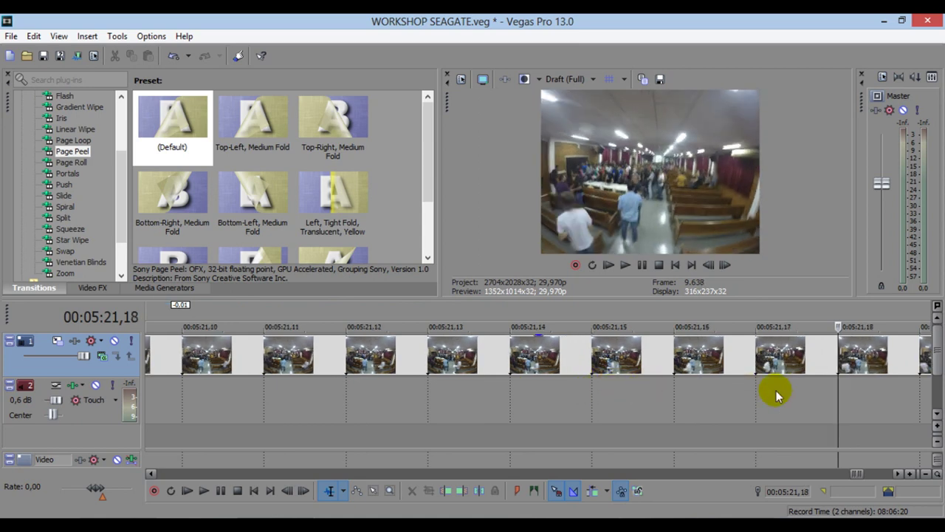
click(836, 347)
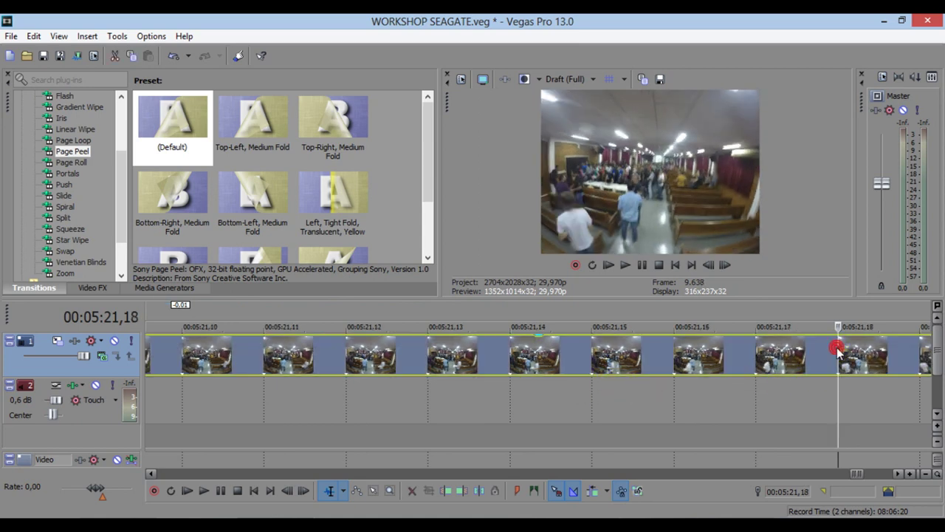
click(480, 493)
- Split the audience clip at 00:05:21,19 and delete the one-frame piece between 00:05:21,18 and 00:05:21,19
key(Right)
key(Left)
key(Right)
key(Left)
key(Right)
key(Left)
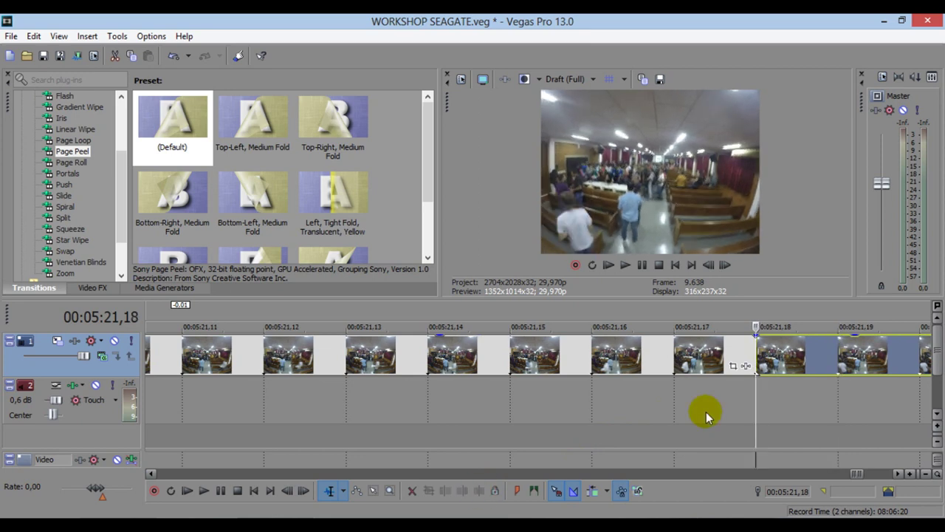
key(Right)
click(480, 493)
key(Left)
key(Delete)
click(776, 354)
- Compare the neighbouring frames, split the audience clip at 00:05:21,20 and delete the one-frame piece before that cut
key(Right)
key(Right)
scroll(787, 386, down, 1)
key(Right)
key(Left)
key(Left)
key(Left)
key(Right)
key(Right)
key(Right)
key(Left)
click(527, 357)
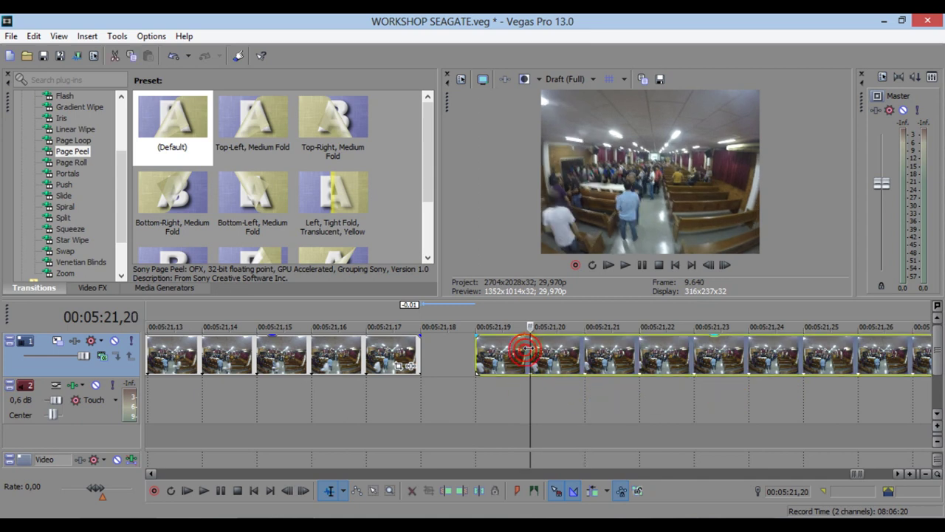
key(s)
click(502, 352)
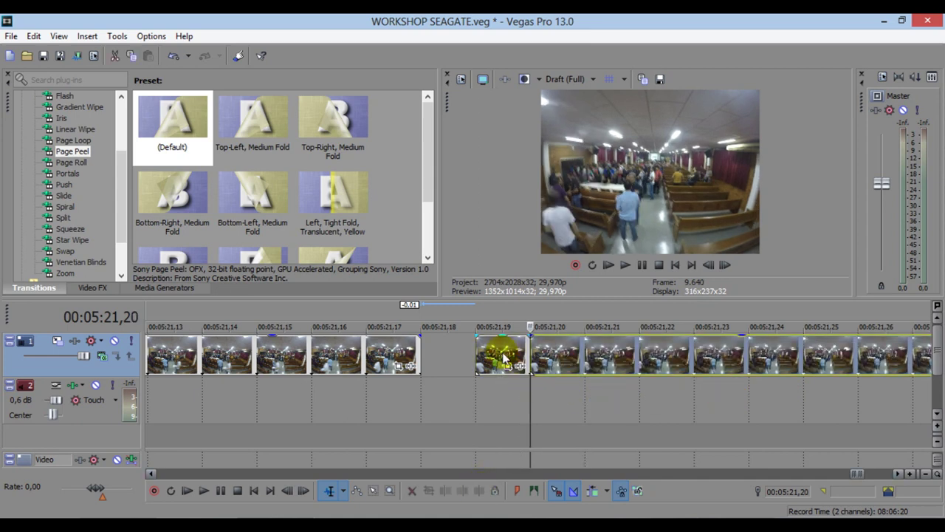
key(Delete)
- Step through the remaining audience clip frame by frame and split it at 00:05:22,01
click(529, 343)
key(Right)
key(Left)
key(Right)
key(Left)
key(Right)
key(Right)
key(Right)
key(Right)
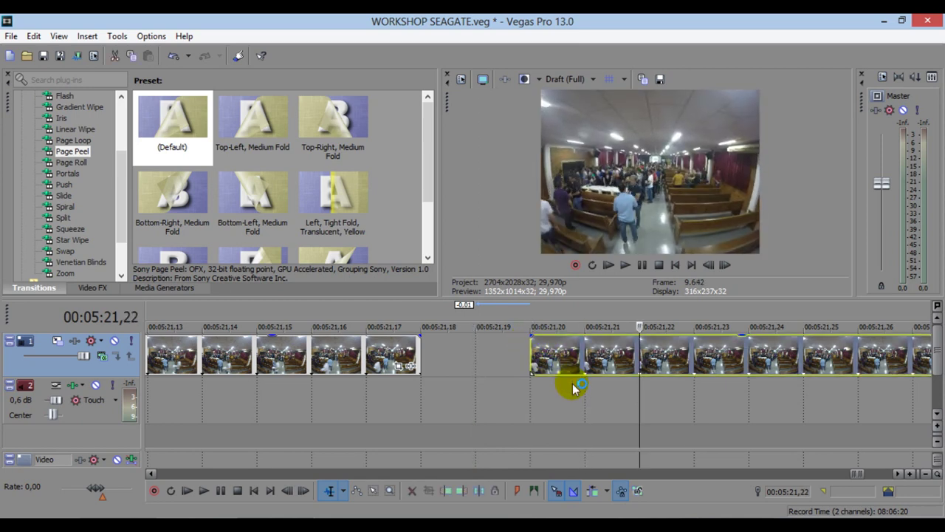
scroll(574, 388, down, 2)
key(Right)
key(Right)
key(Right)
key(Right)
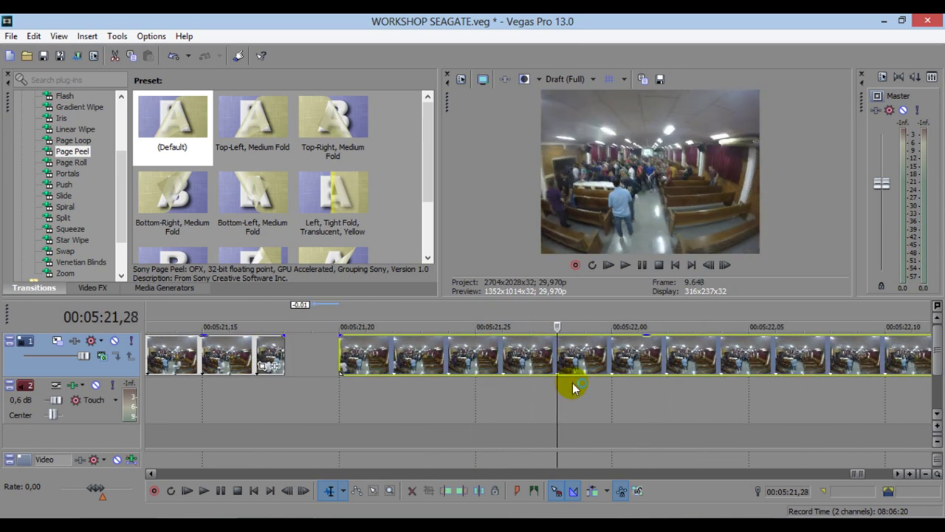
key(Right)
key(Right)
key(Left)
key(Left)
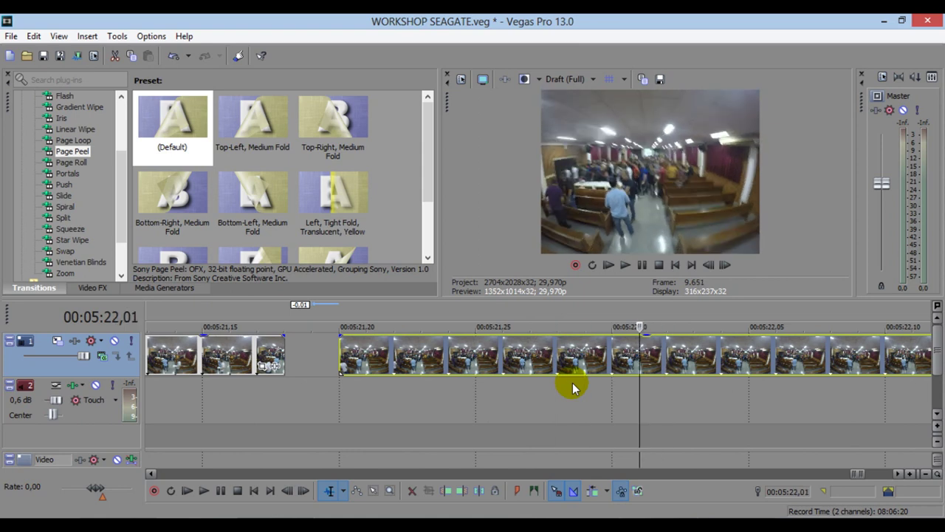
key(Right)
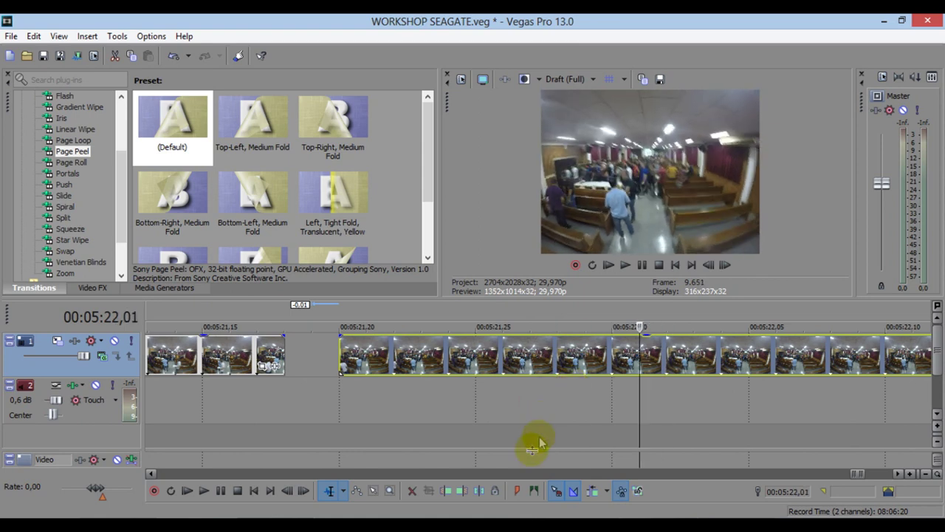
click(482, 490)
- Examine the audience clip's frames from 00:05:22,01 to 00:05:22,06 for shaky or blurred pictures
key(Right)
key(Right)
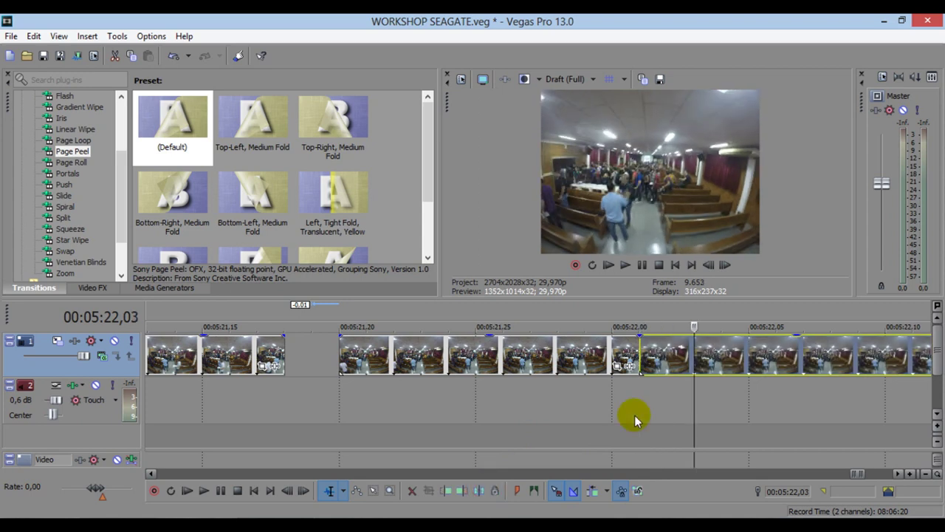
key(Left)
key(Left)
key(Right)
key(Right)
key(Left)
key(Left)
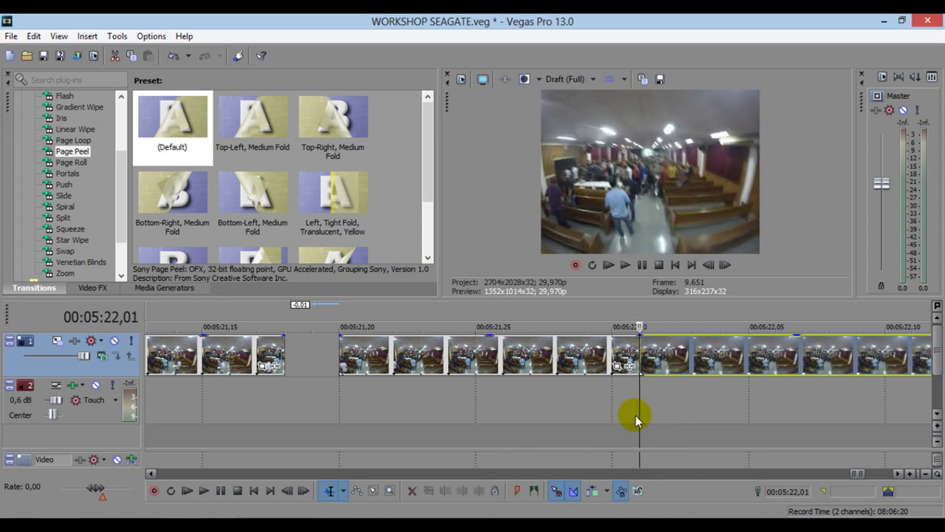
key(Right)
key(Right)
key(Right)
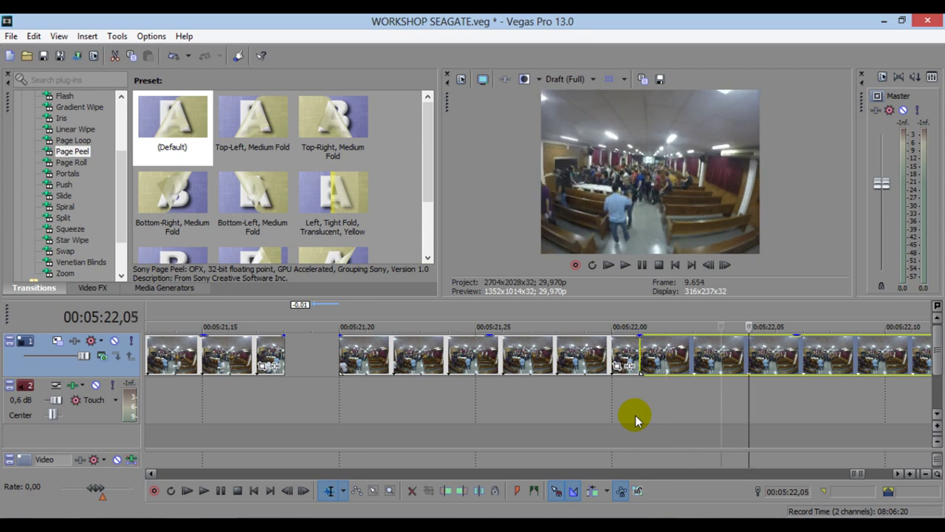
key(Right)
key(Right)
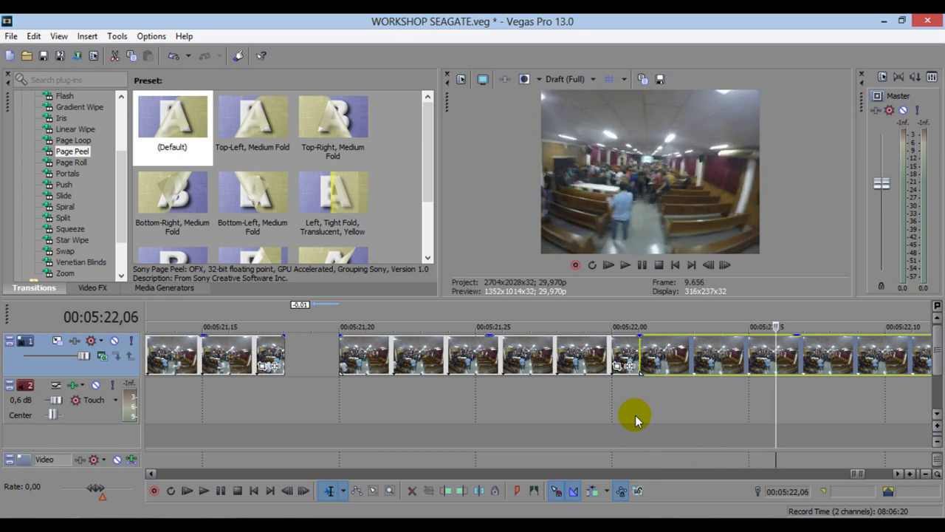
- Split the audience clip at 00:05:22,02 and delete the one-frame piece between 00:05:22,01 and 00:05:22,02
key(Left)
key(Left)
key(Left)
key(Left)
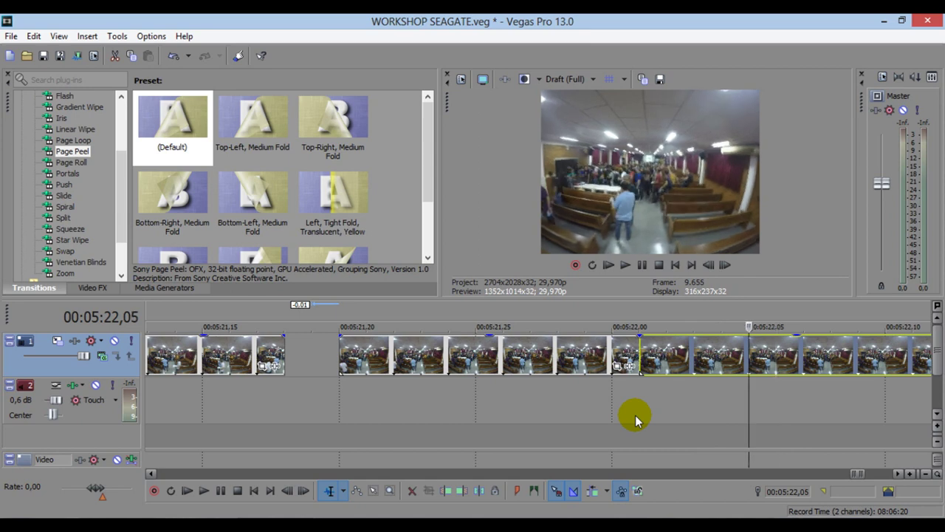
key(Right)
key(Left)
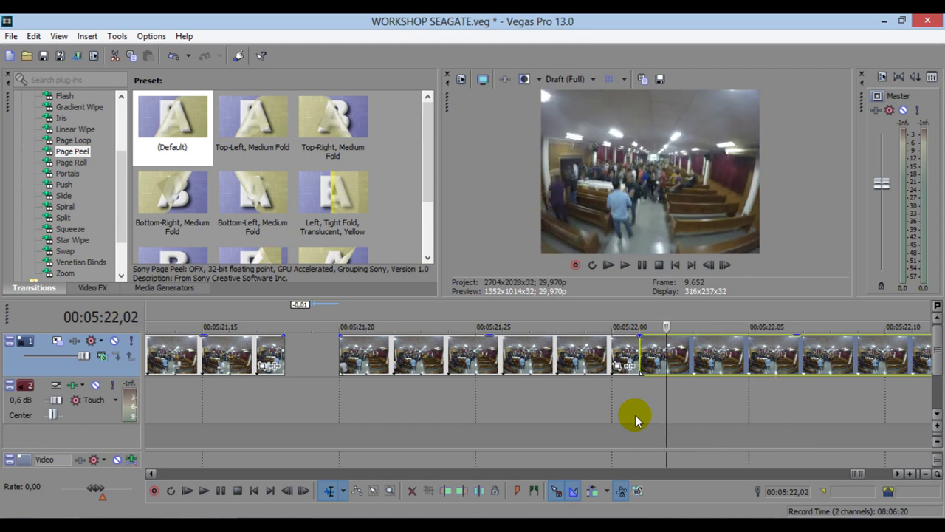
click(479, 490)
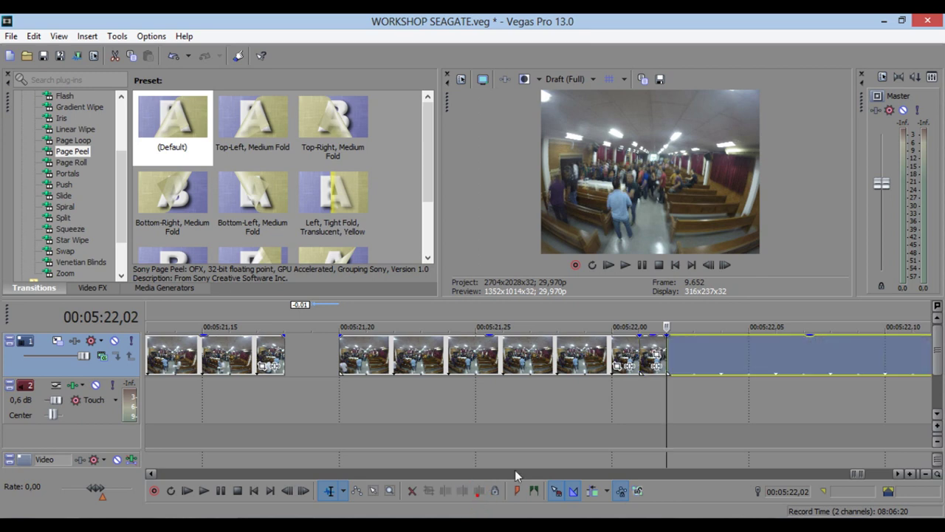
drag(656, 369, 667, 362)
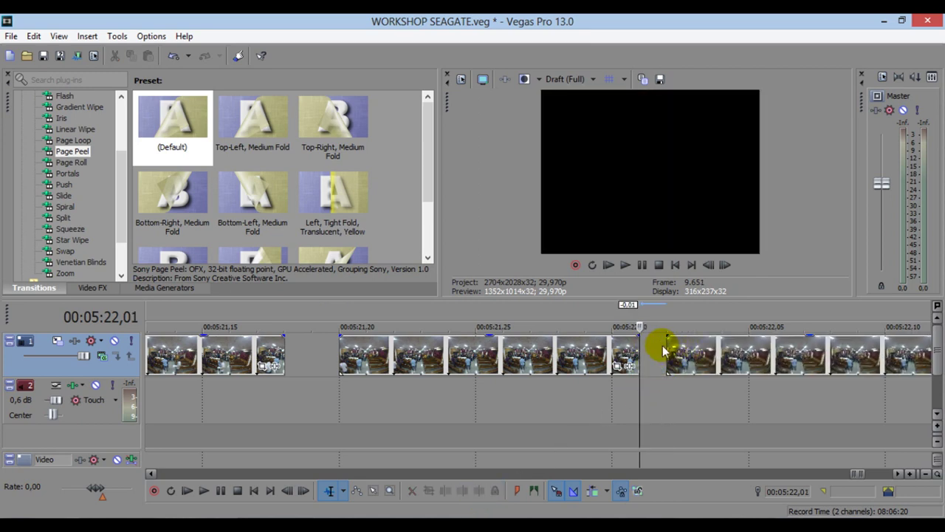
- Advance through the following frames of the audience clip and split it at 00:05:22,09
key(Right)
key(Right)
key(Right)
key(Right)
key(Right)
key(Right)
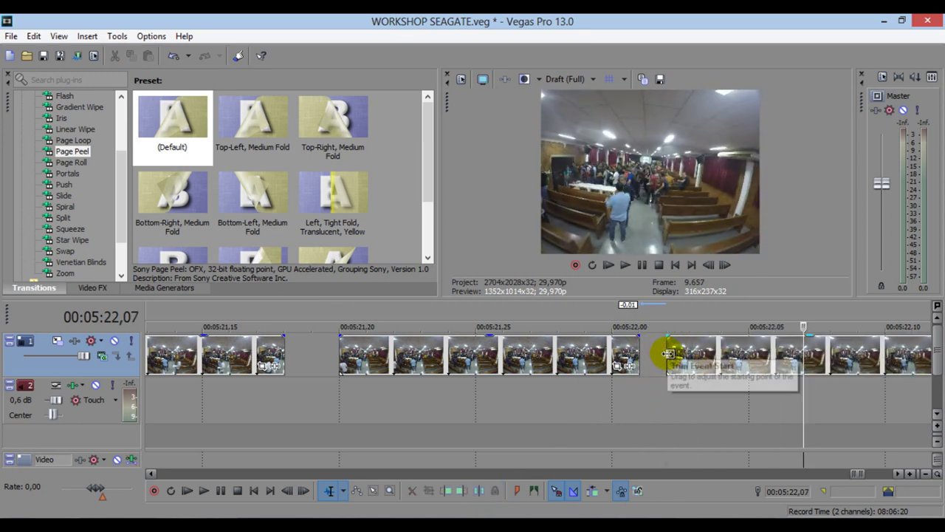
key(Right)
key(Right)
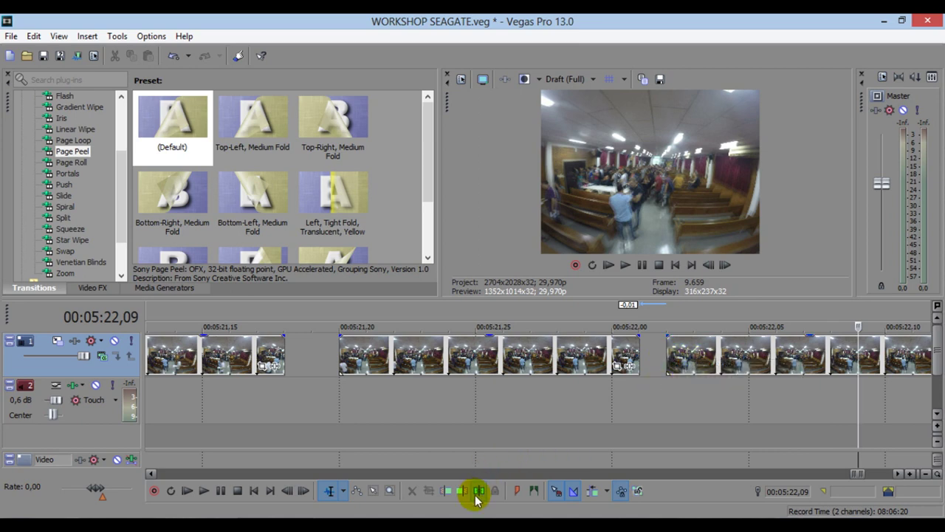
- Try splitting the audience clip at 00:05:22,08 and deleting the one-frame piece after it, and undo these edits
key(Left)
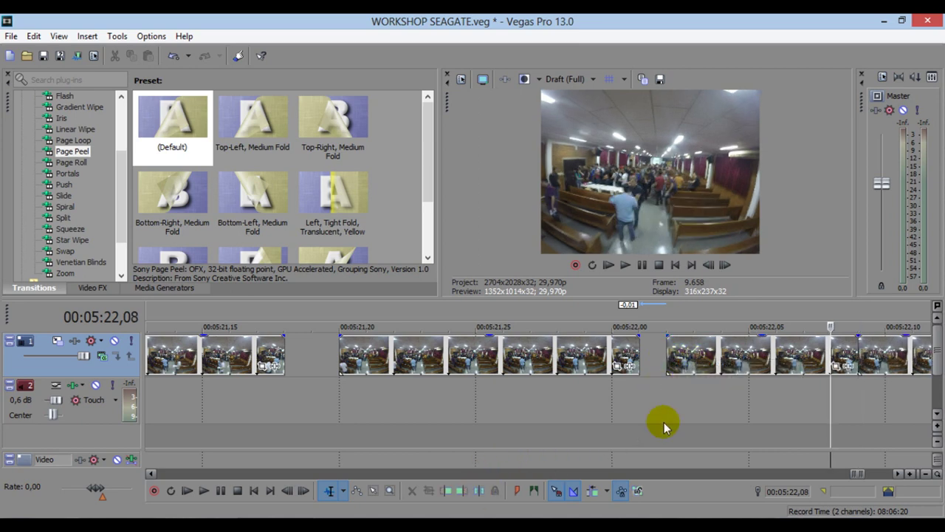
click(479, 491)
click(843, 347)
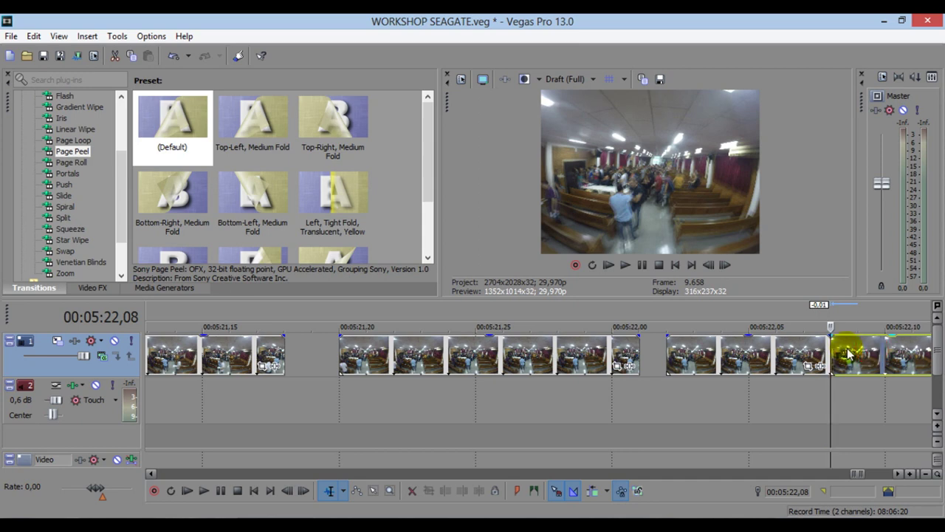
key(Delete)
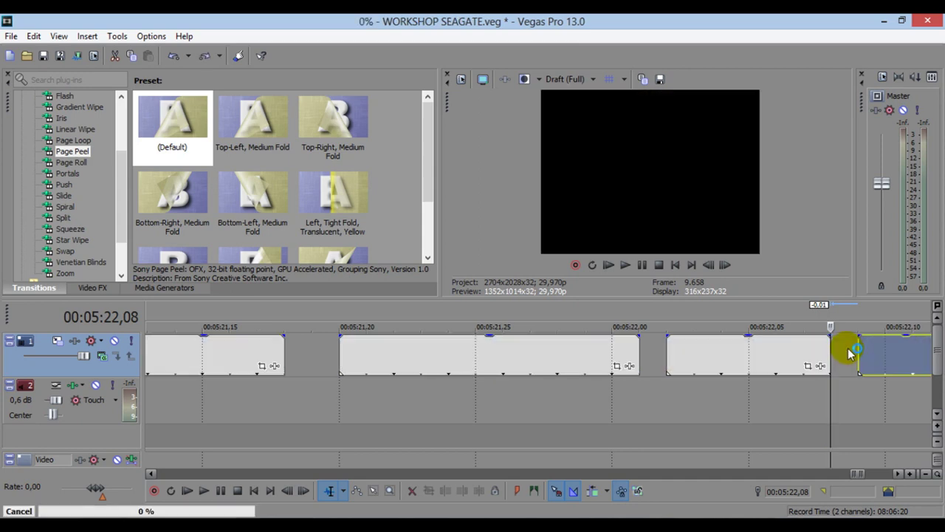
click(851, 354)
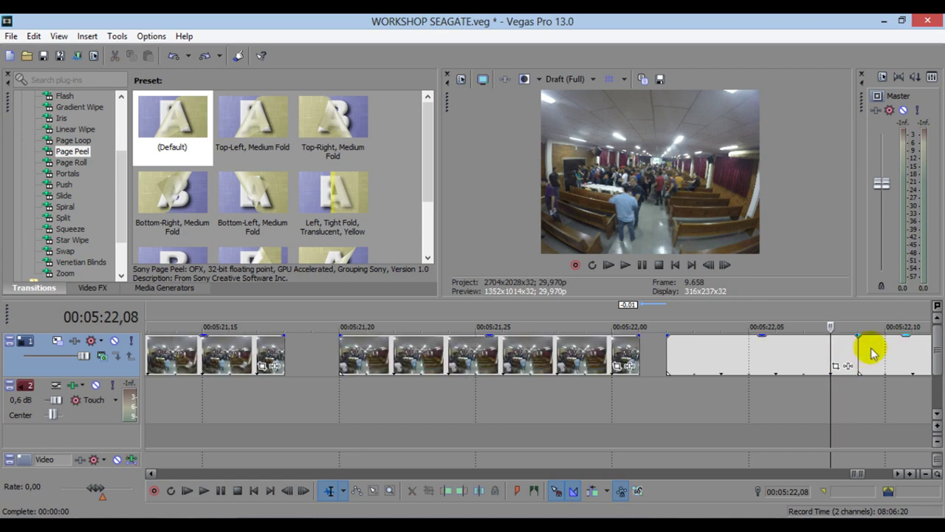
click(858, 353)
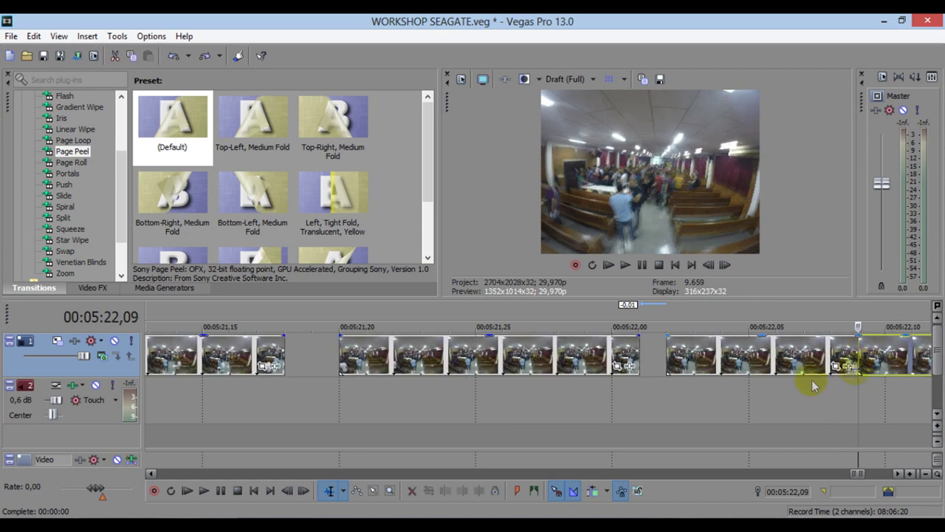
- Split the audience clip at 00:05:22,10 and delete the one-frame piece between 00:05:22,09 and 00:05:22,10
scroll(709, 441, up, 2)
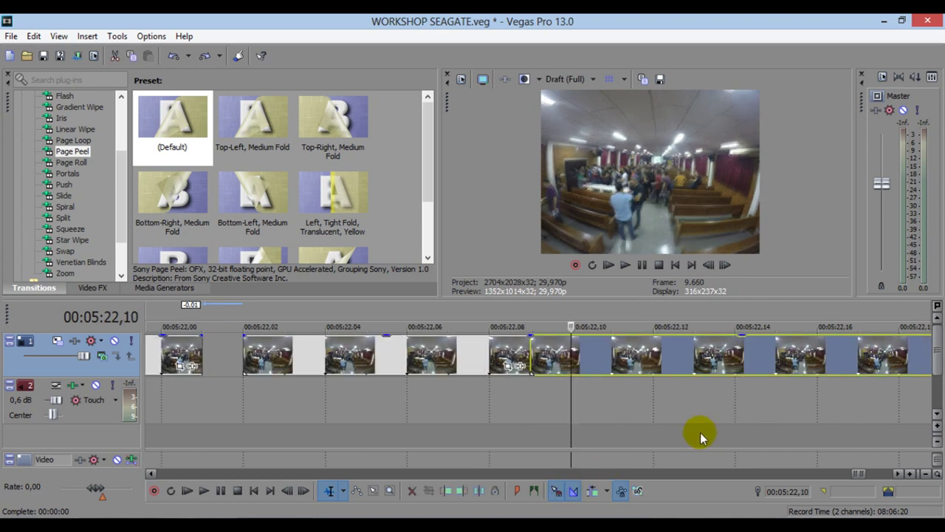
click(481, 491)
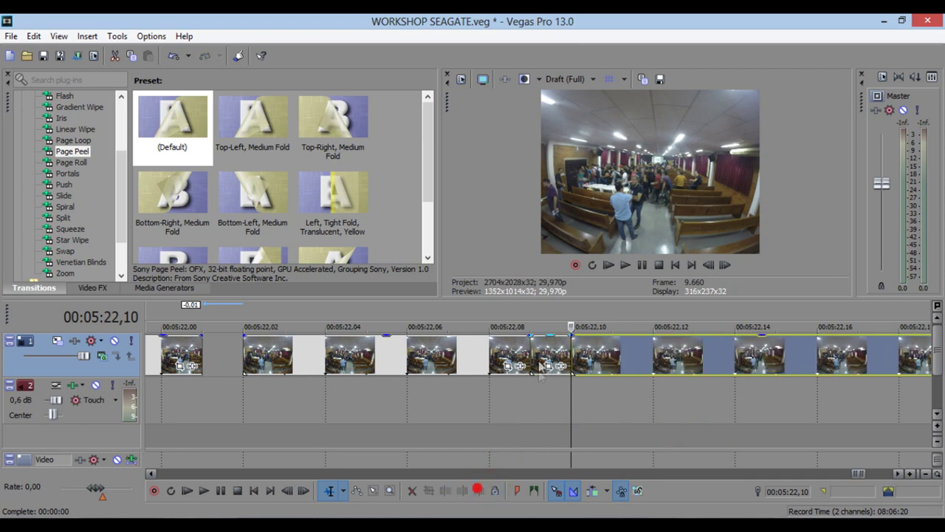
click(538, 356)
key(Left)
key(Right)
key(Left)
scroll(627, 366, down, 1)
scroll(618, 367, down, 4)
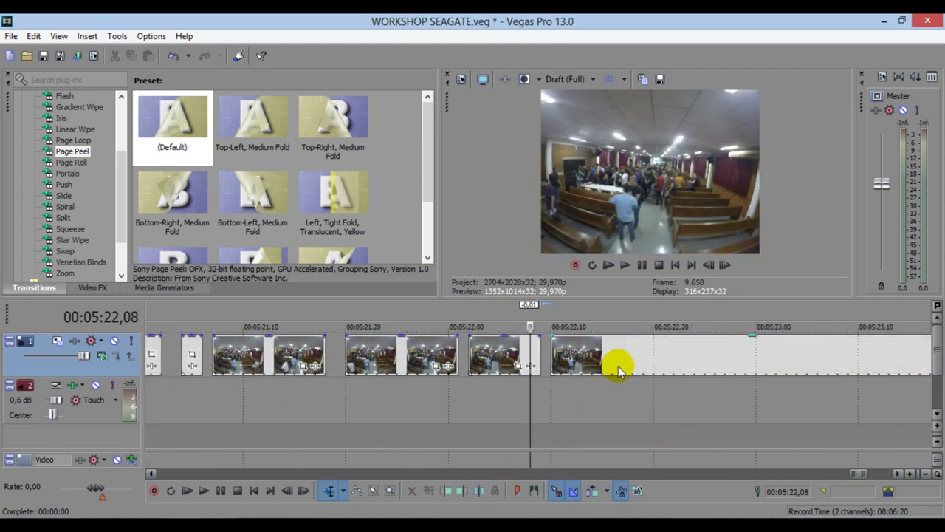
- Close the gaps between the audience clip's pieces by moving each one earlier until it meets the preceding piece
scroll(405, 358, up, 2)
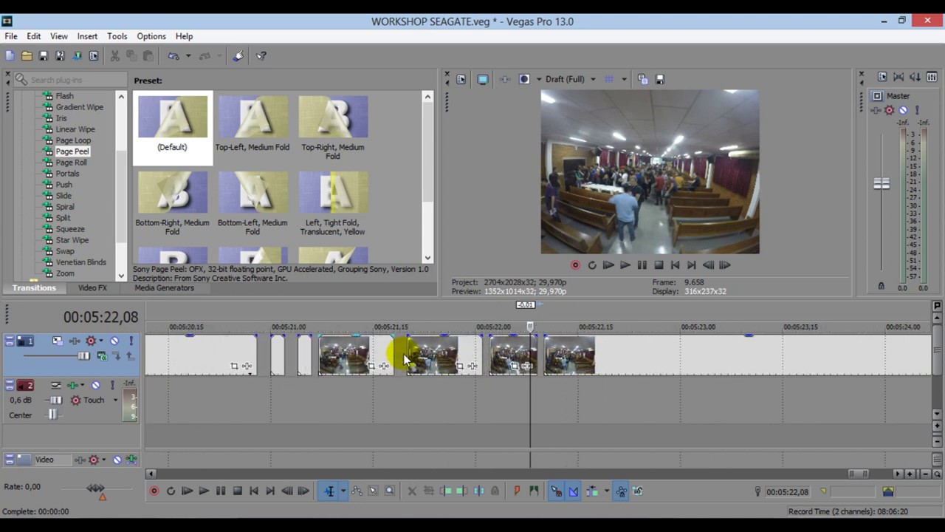
click(297, 353)
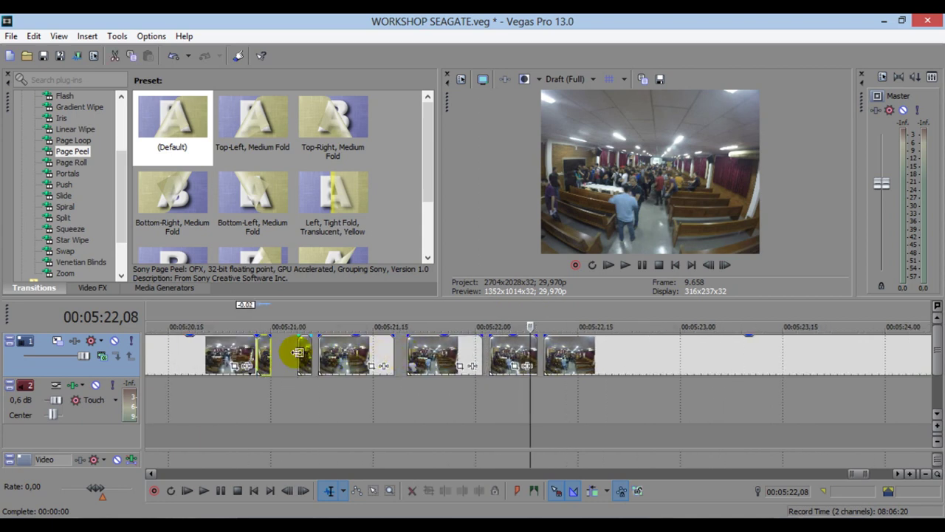
mouse_move(303, 355)
mouse_down()
mouse_move(277, 357)
mouse_move(303, 360)
mouse_up()
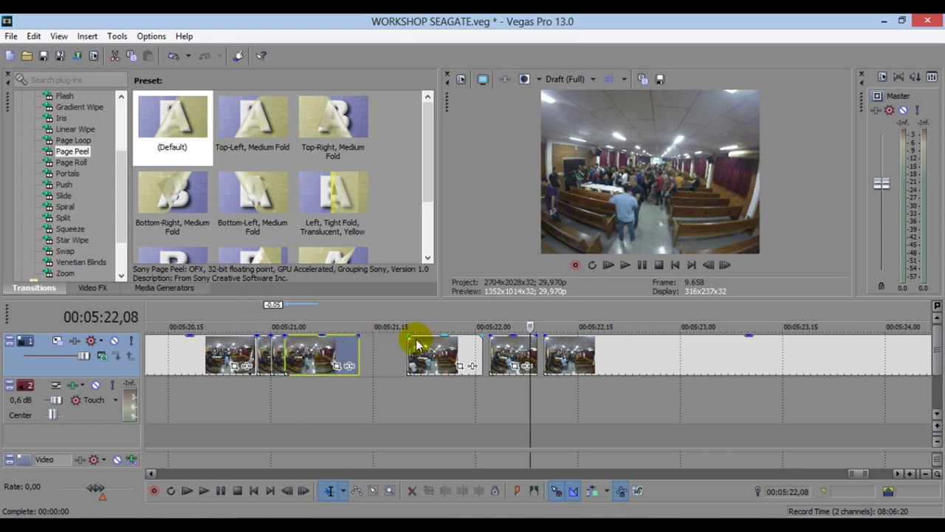
drag(415, 344, 369, 352)
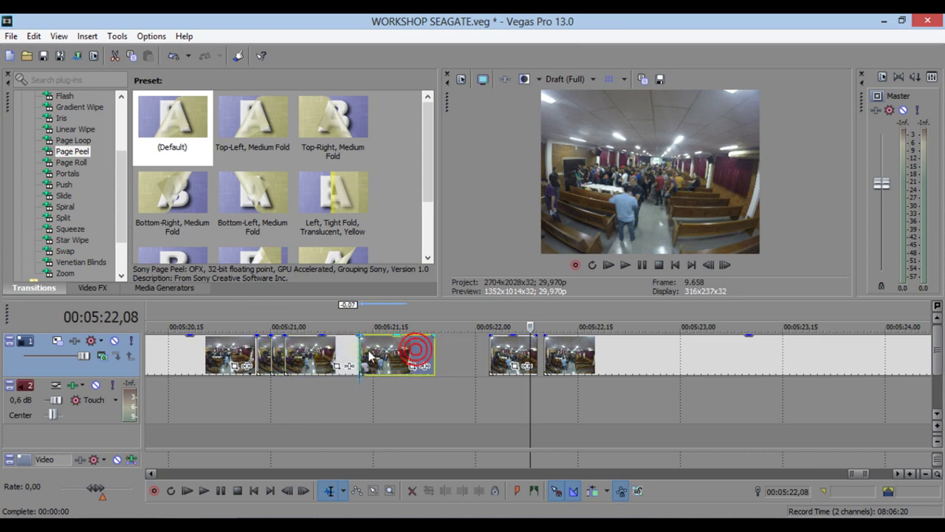
drag(502, 352, 445, 360)
drag(569, 362, 550, 384)
scroll(539, 369, down, 3)
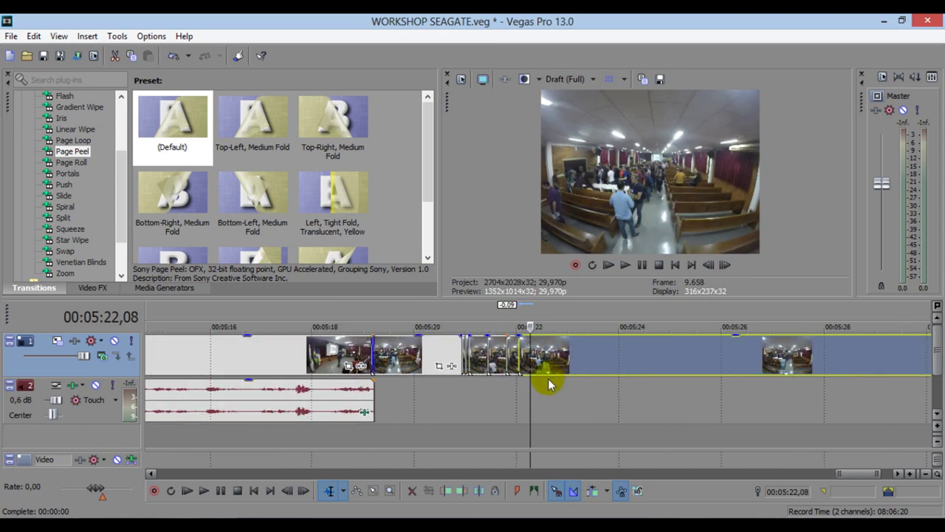
scroll(550, 384, down, 3)
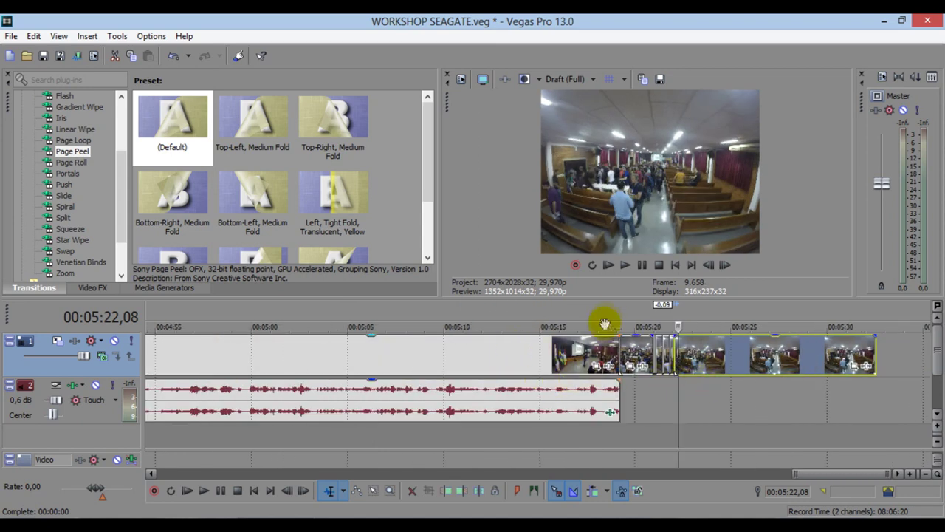
- Split the audience clip at 00:05:21,11 and delete the two-frame remainder of that piece
drag(604, 323, 617, 310)
drag(616, 351, 649, 394)
scroll(652, 399, up, 3)
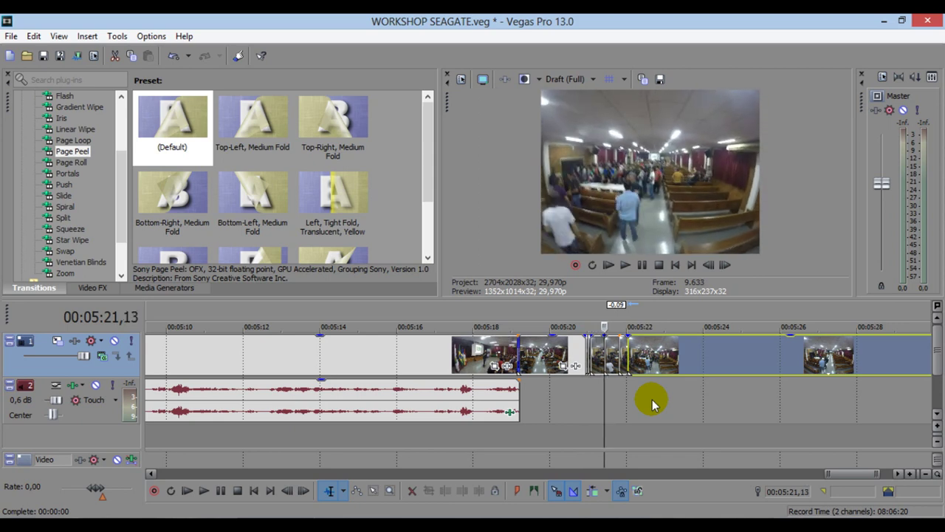
scroll(649, 399, up, 3)
scroll(567, 378, up, 2)
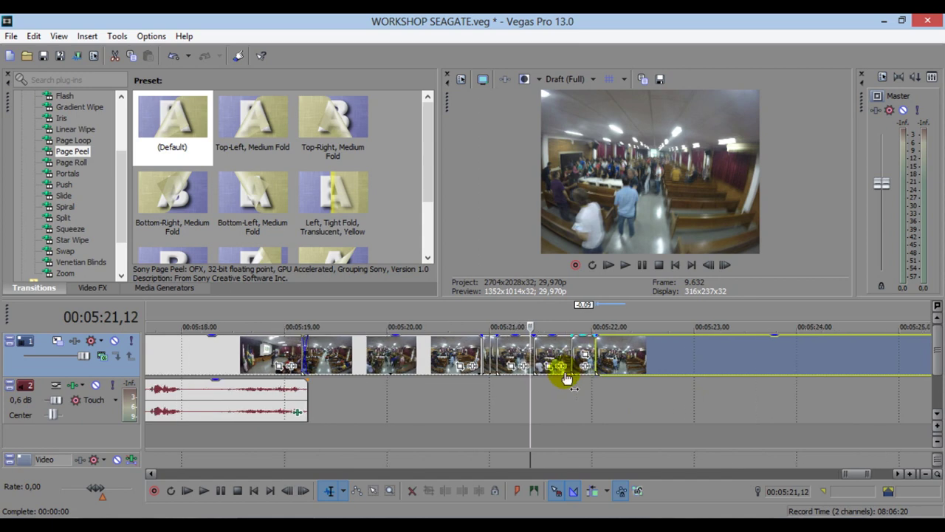
scroll(528, 370, up, 2)
key(Left)
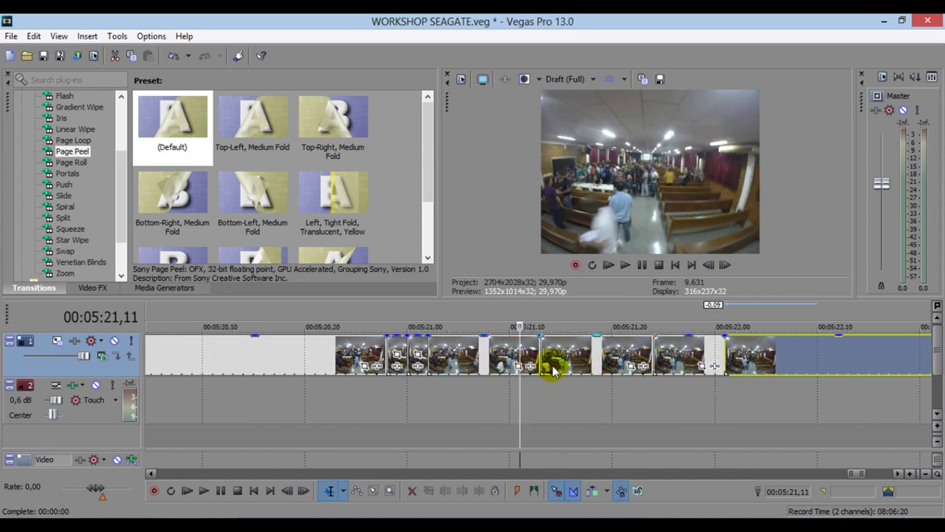
click(519, 351)
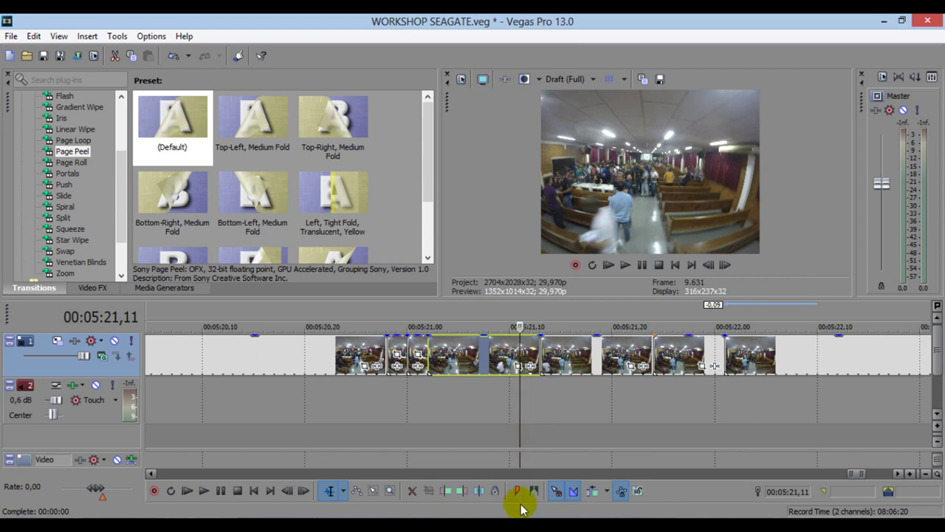
click(478, 491)
key(Delete)
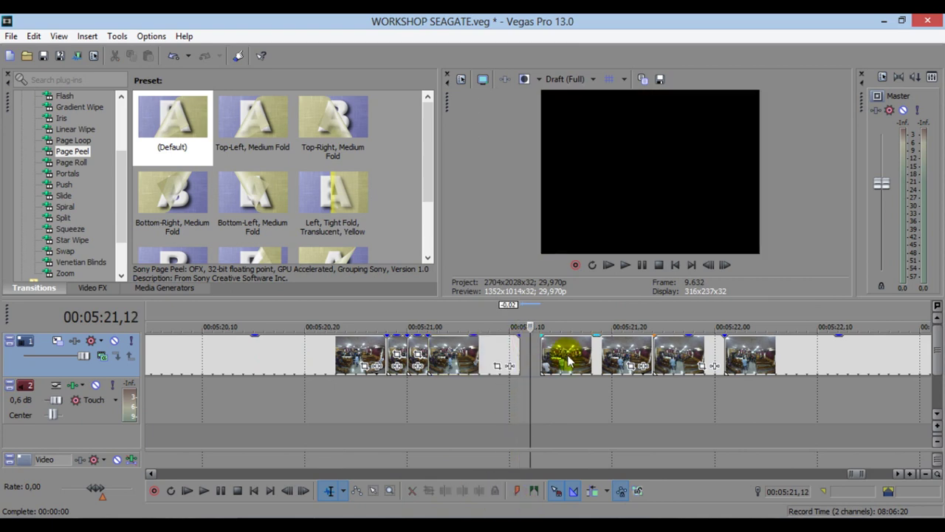
- Move the three audience pieces after 00:05:21,11 two frames earlier to close the gap
drag(559, 355, 537, 354)
click(448, 330)
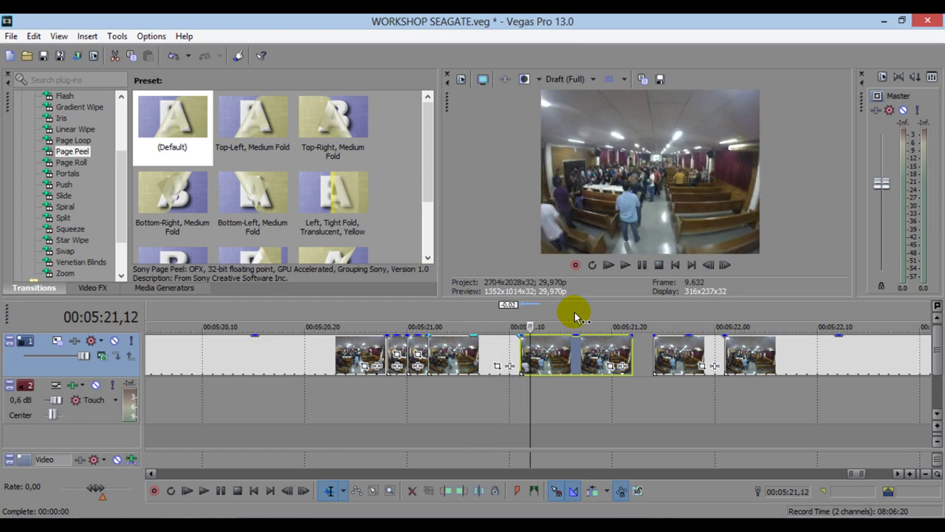
drag(688, 350, 670, 355)
drag(747, 355, 726, 355)
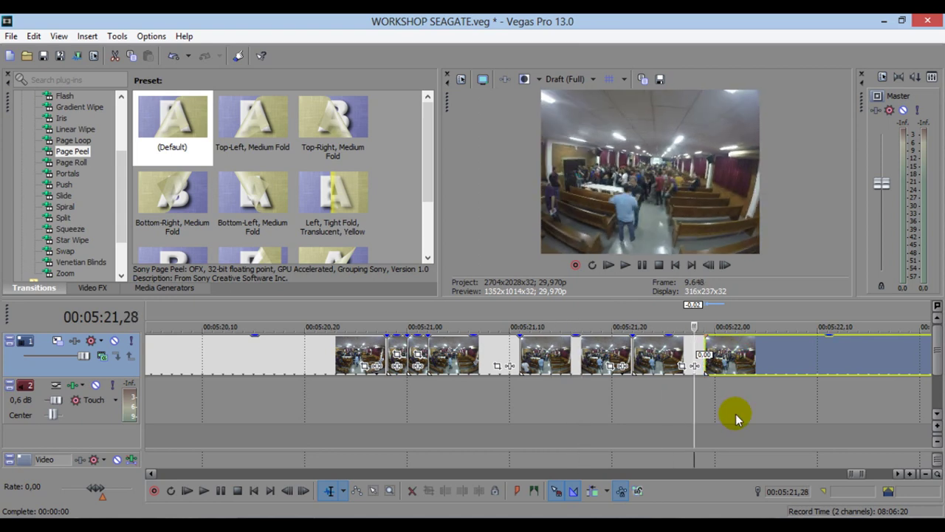
- Split the audience piece at 00:05:21,26, delete its remainder, and move the last piece earlier to close the gap
key(space)
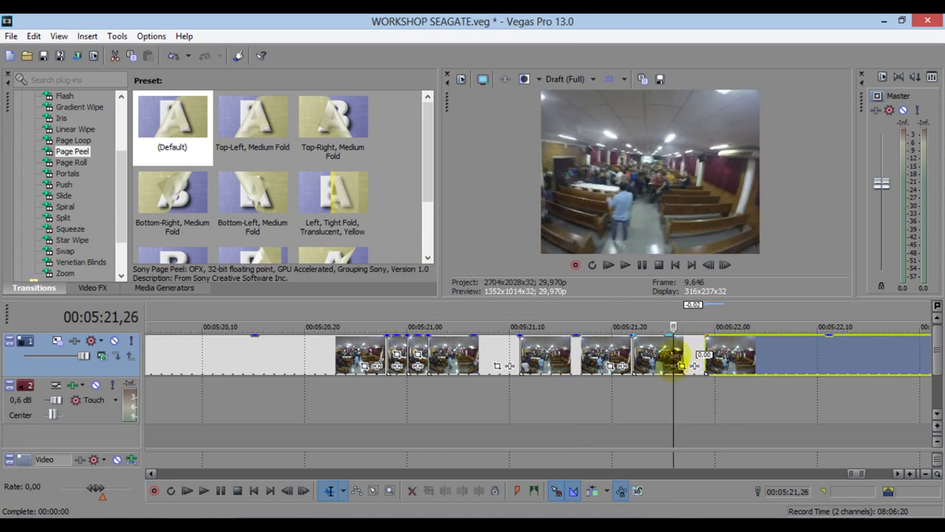
click(676, 354)
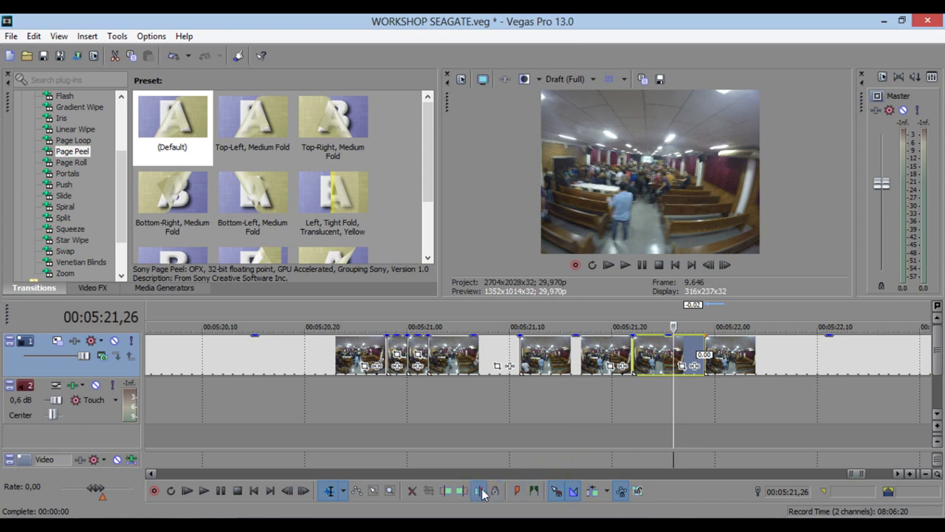
click(686, 355)
key(Delete)
drag(743, 357, 711, 355)
- Play the tightened audience sequence from about 00:05:21,12 to its end to check the cuts
click(517, 318)
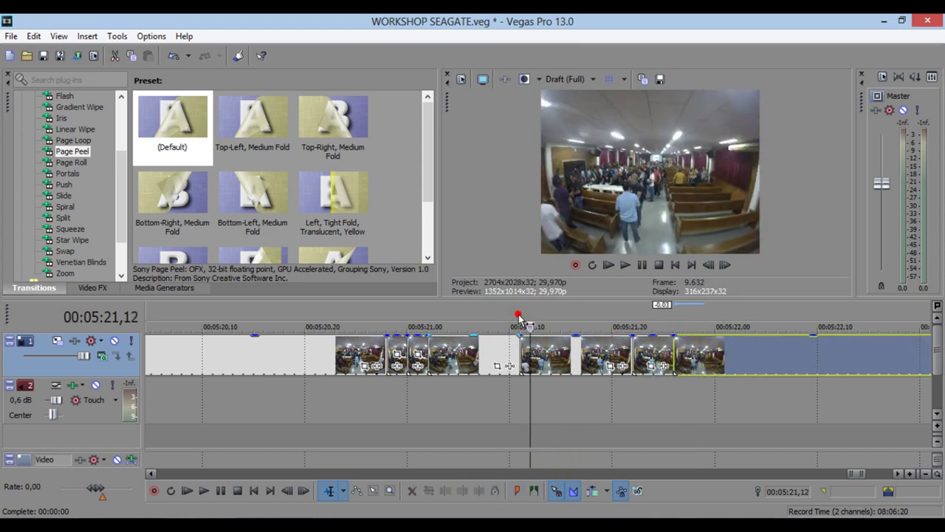
key(space)
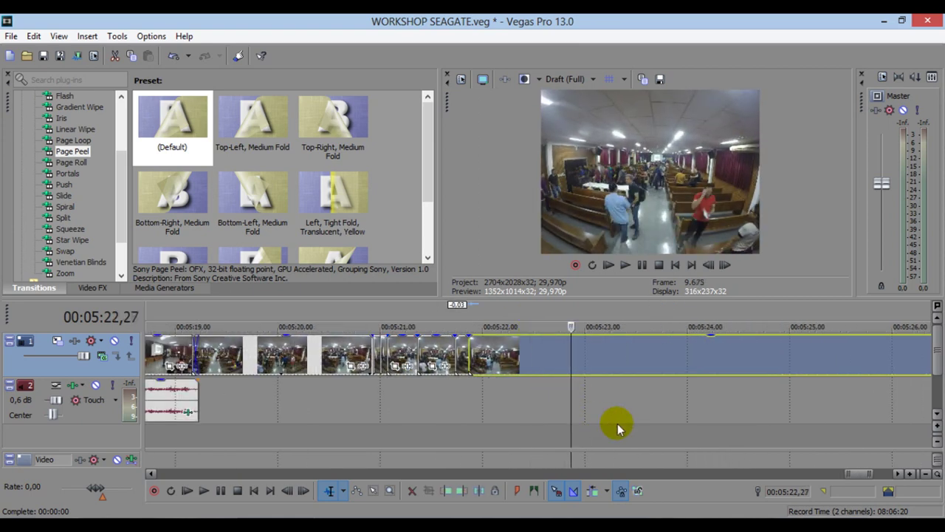
scroll(602, 389, down, 2)
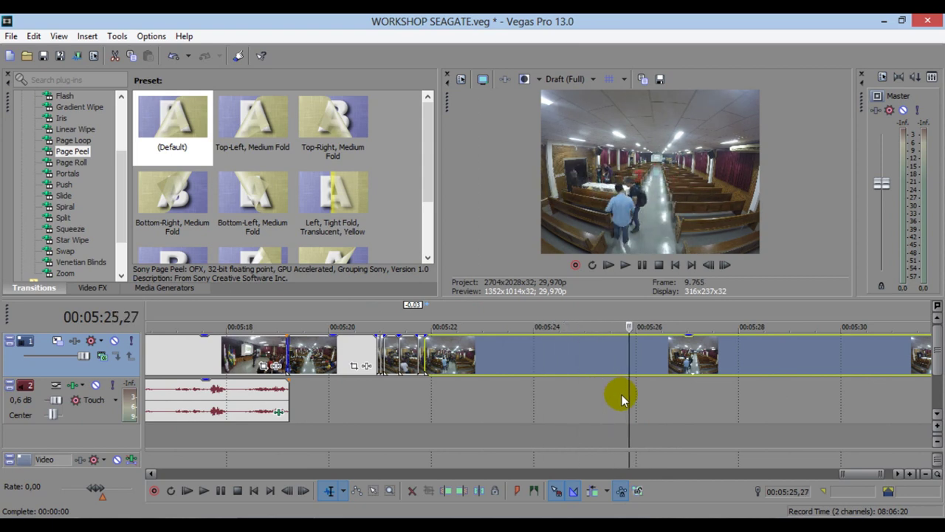
scroll(620, 399, down, 1)
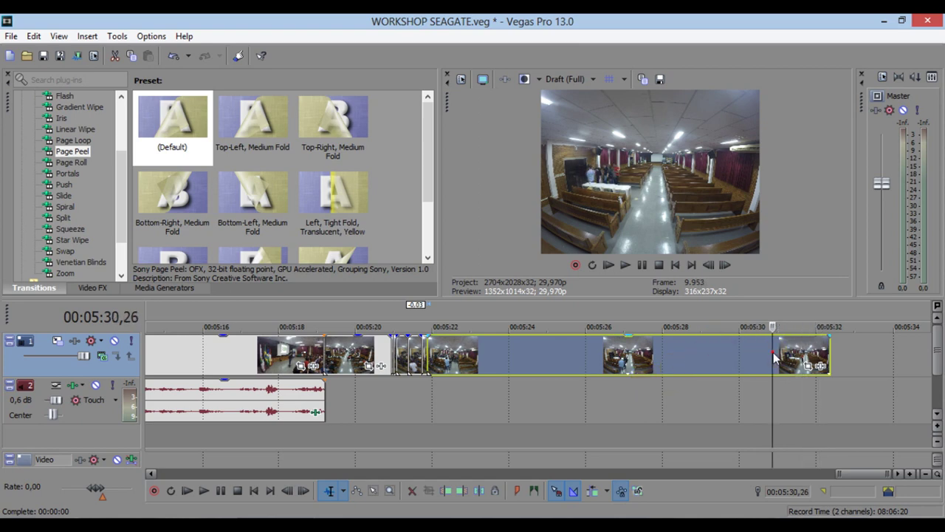
key(space)
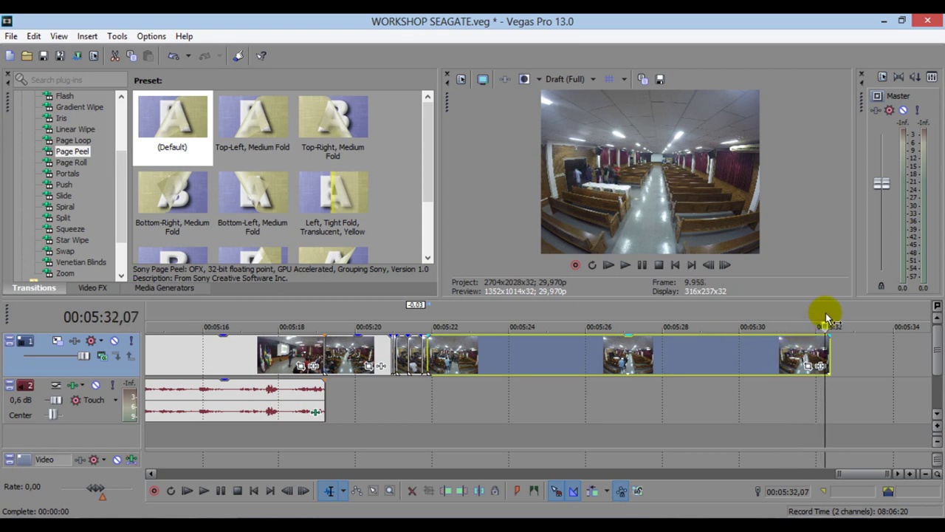
- Step back through the final frames, split the last audience piece at 00:05:31,21, and delete the tail
key(Left)
key(Left)
key(Left)
key(Left)
key(Left)
key(Left)
key(Left)
key(Left)
key(Left)
key(Left)
key(Left)
key(Left)
key(Left)
key(Left)
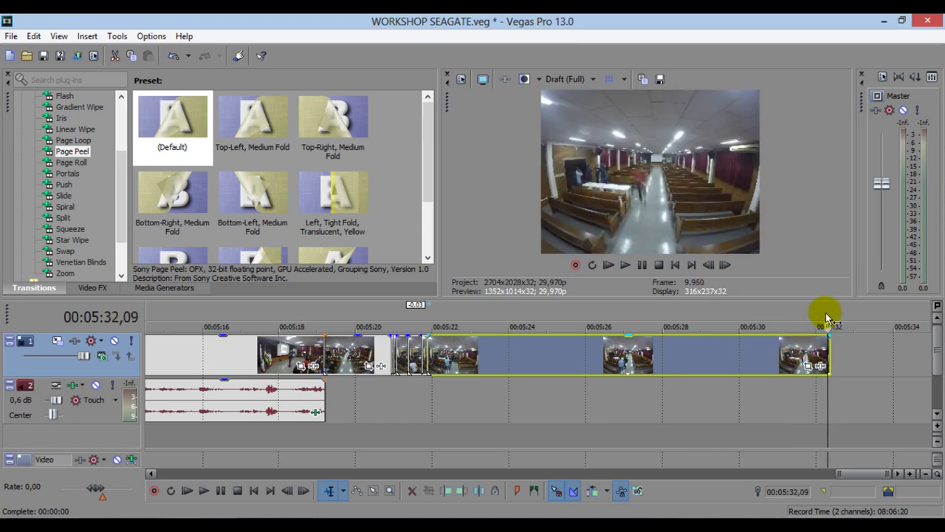
key(Left)
key(Left)
key(Left)
key(Left)
key(Left)
key(Left)
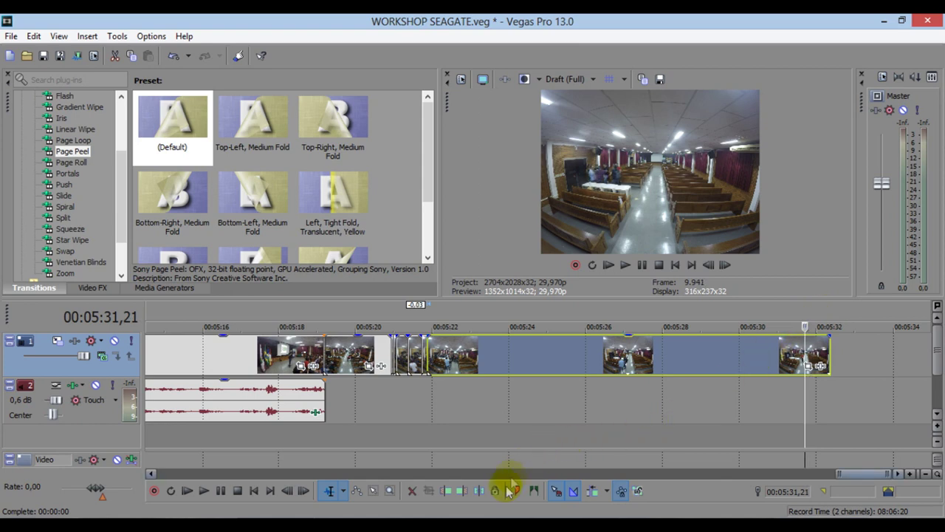
click(474, 494)
key(Delete)
click(697, 354)
- Place the playhead at the end of the audio at 00:05:19,07 and save the project
click(333, 322)
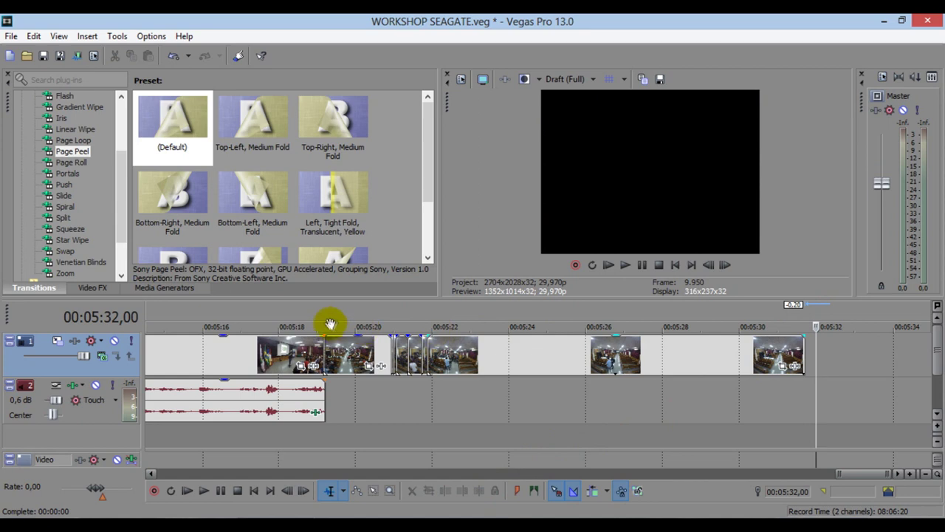
click(325, 397)
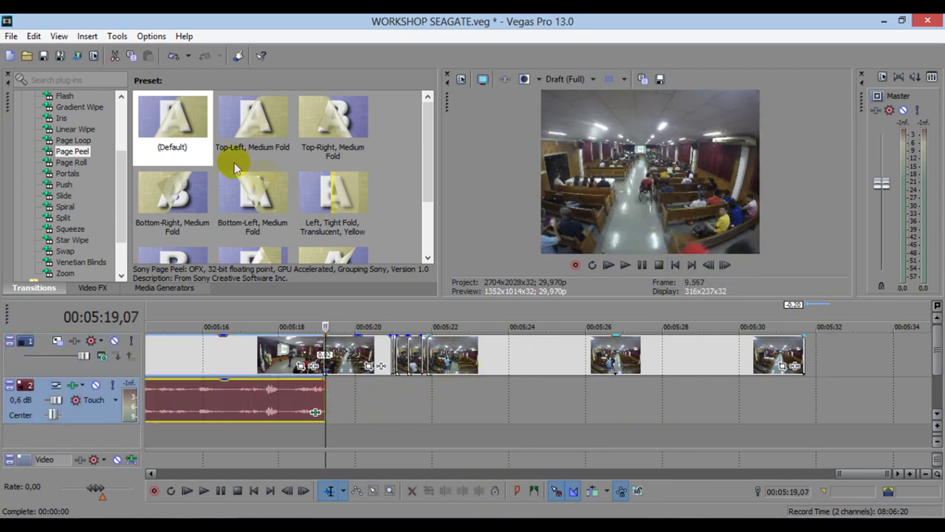
click(43, 56)
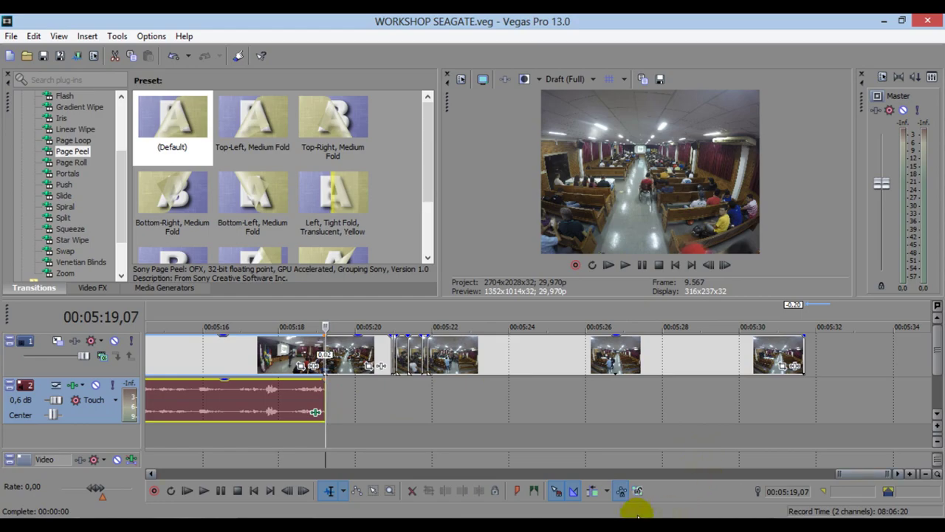
- Switch to the "musicas de fundo" folder in File Explorer, play Magnolia, and lower the player's volume
key(alt+Tab)
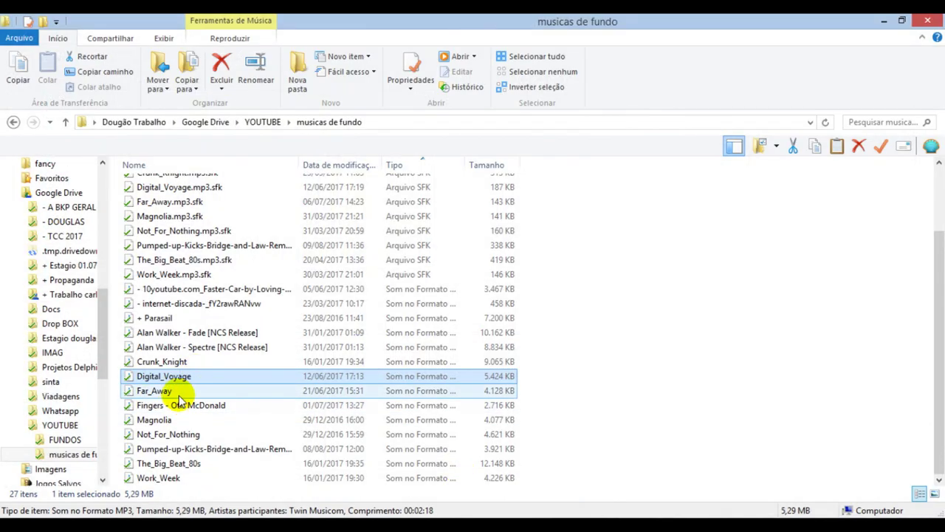
double_click(177, 419)
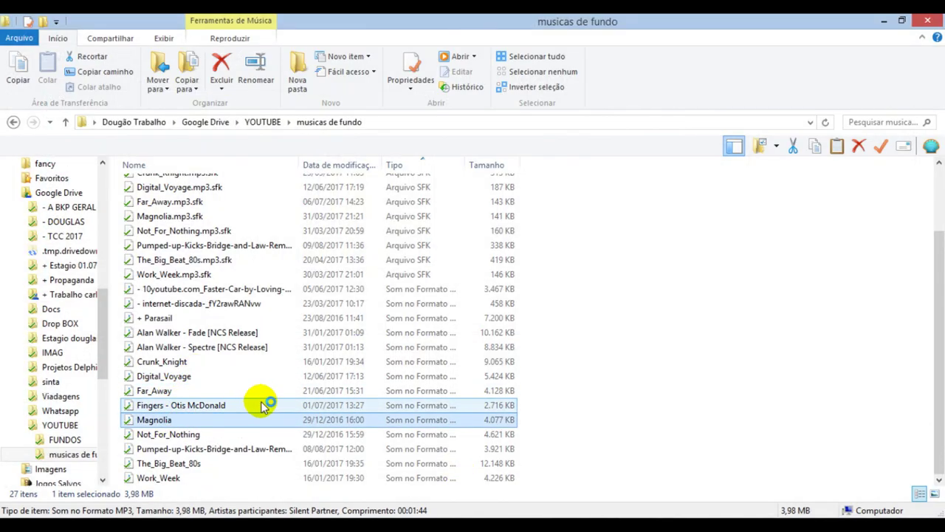
mouse_move(345, 325)
click(559, 347)
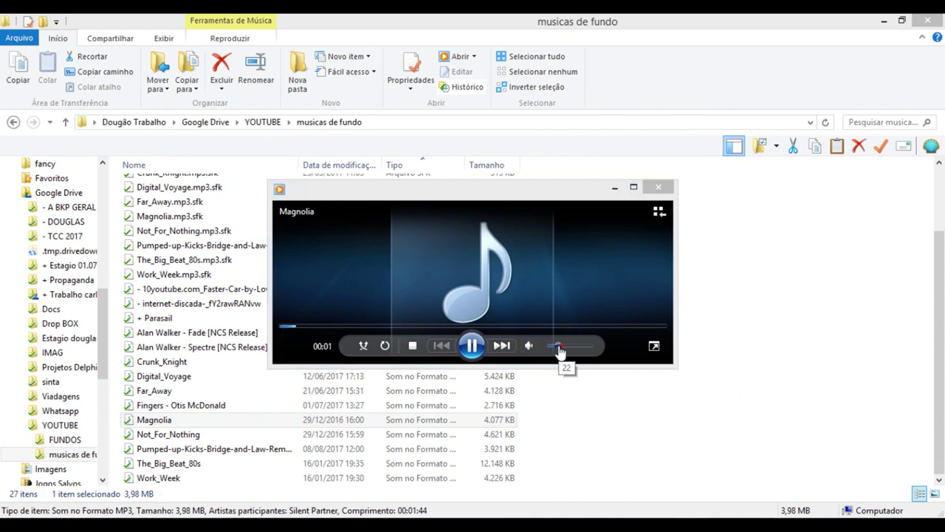
- Preview Pumped-up Kicks, Work_Week, The_Big_Beat_80s, internet-discada, Parasail, Alan Walker - Fade and Alan Walker - Spectre, skipping ahead within Spectre
double_click(145, 448)
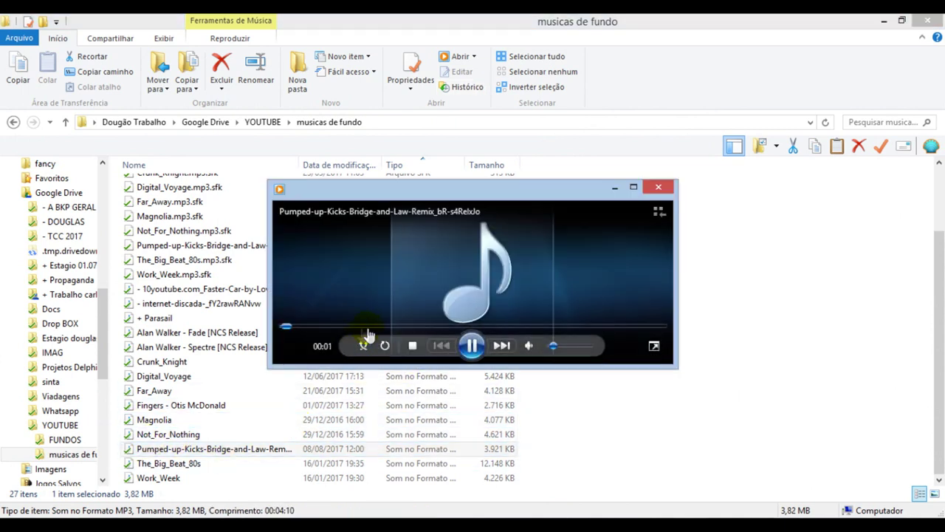
double_click(173, 480)
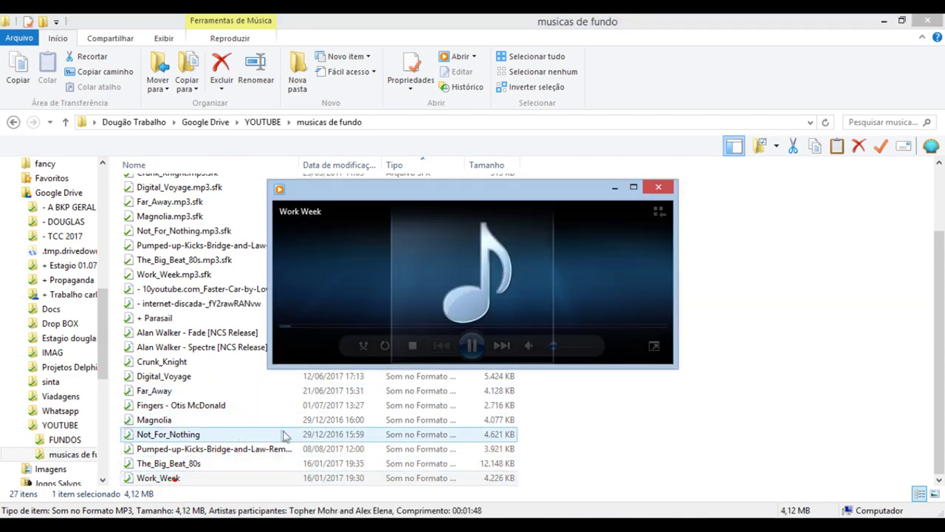
double_click(185, 465)
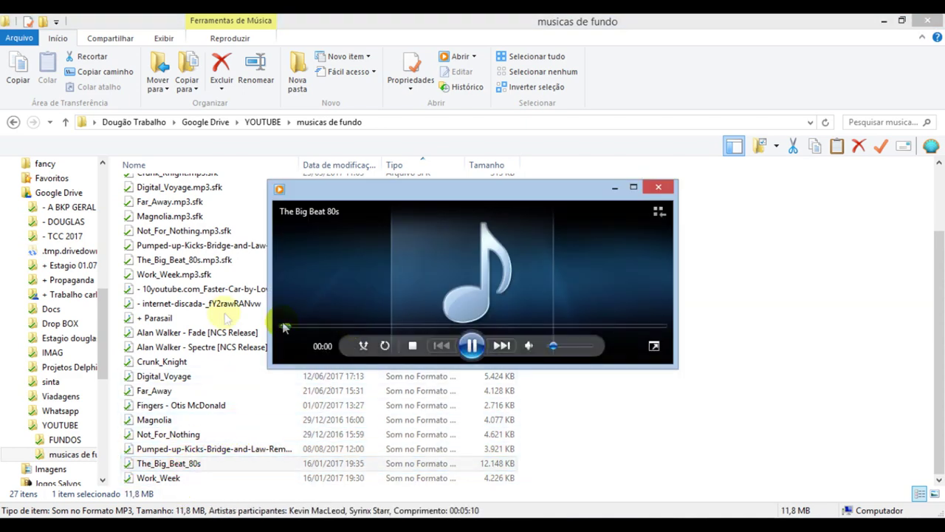
double_click(177, 304)
double_click(148, 318)
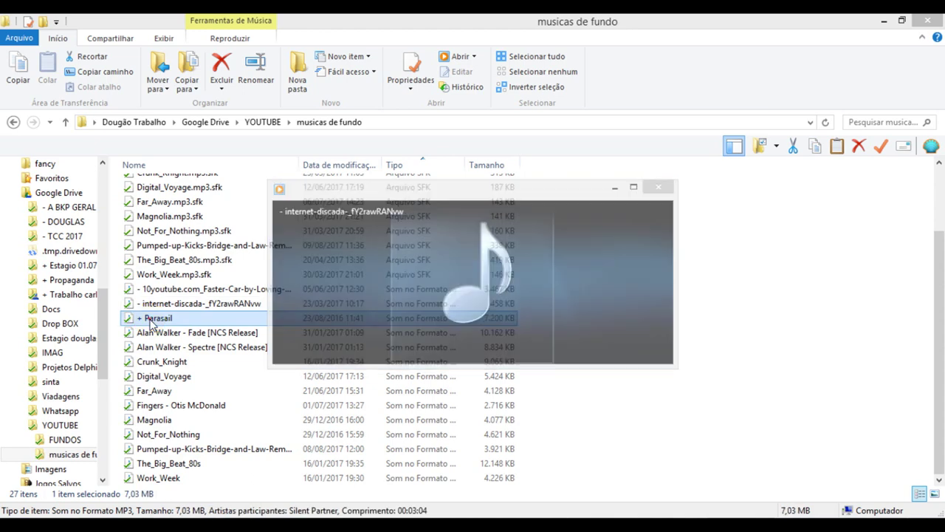
double_click(196, 333)
double_click(252, 346)
click(318, 327)
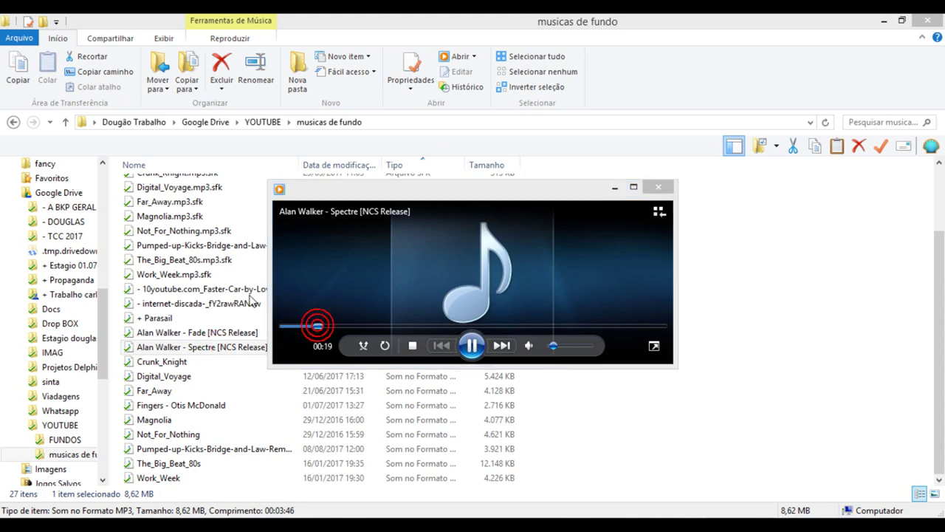
double_click(185, 187)
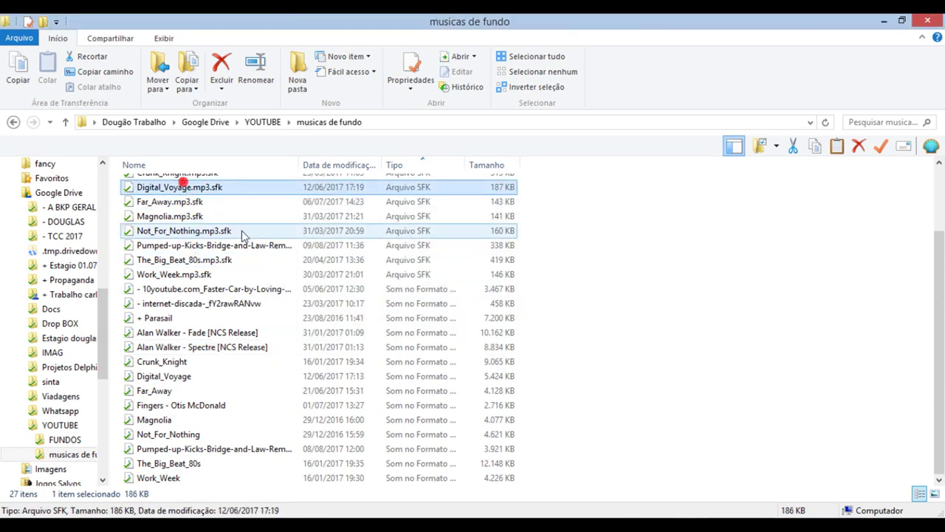
click(176, 204)
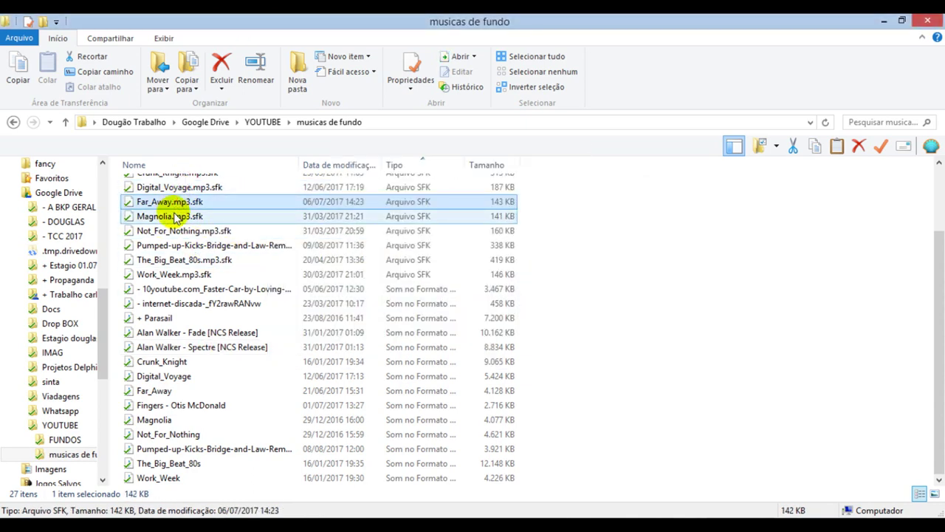
click(181, 231)
double_click(181, 233)
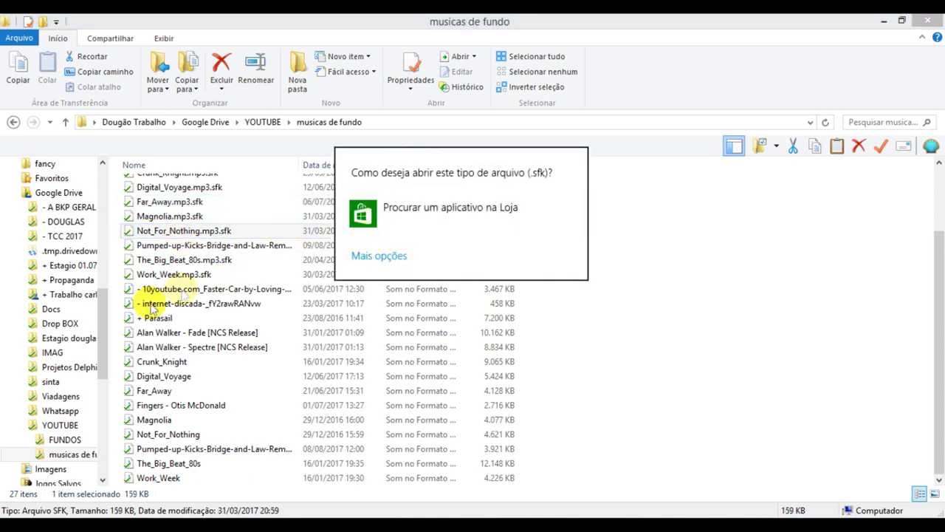
key(Escape)
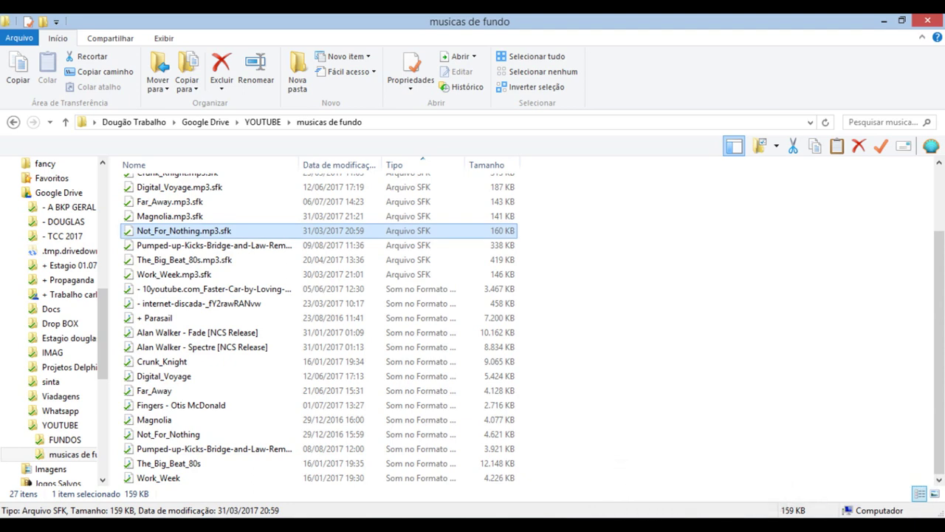
- Close the music player and add Alan Walker - Spectre [NCS Release] to the Vegas Pro audio track at 00:05:19,07
click(671, 523)
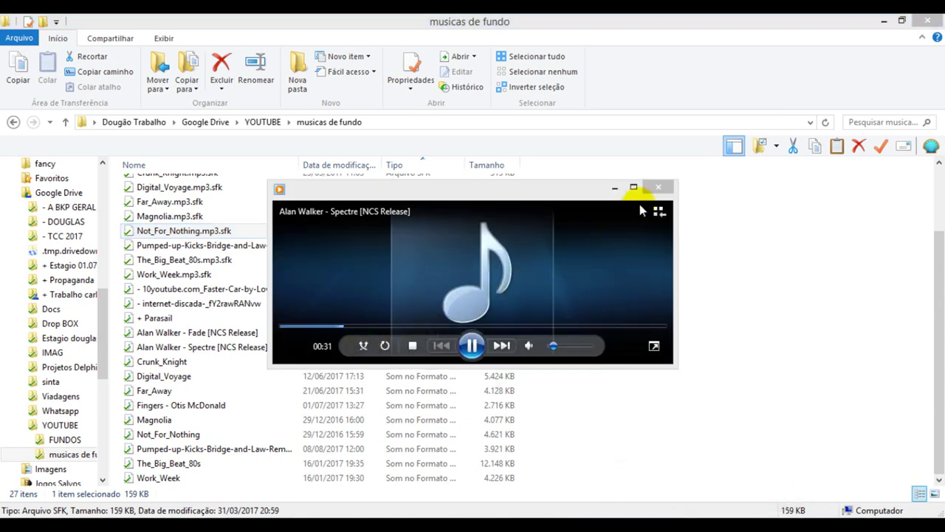
click(659, 189)
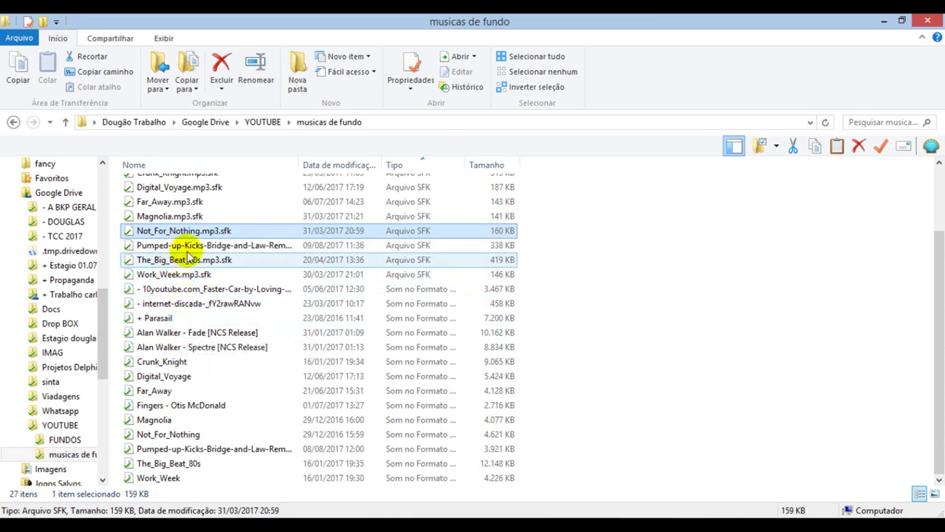
click(168, 304)
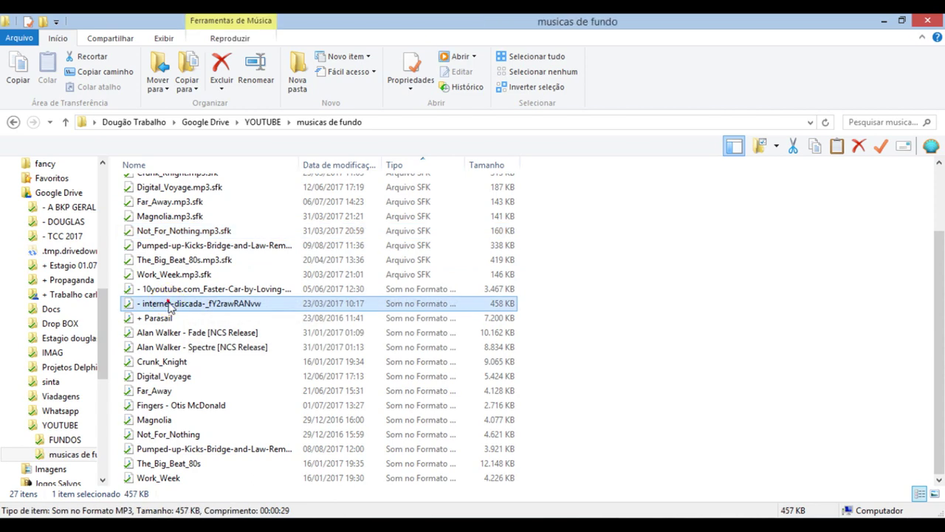
double_click(211, 350)
click(656, 187)
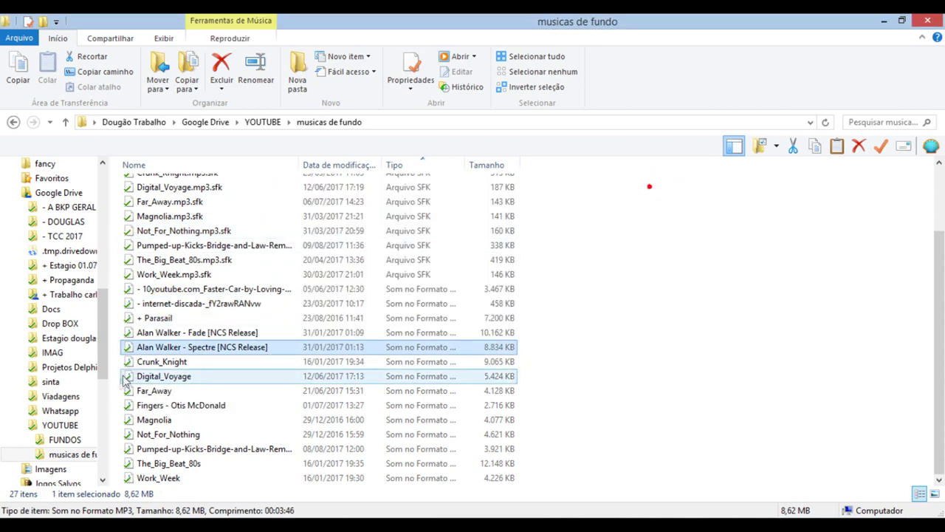
drag(177, 346, 329, 407)
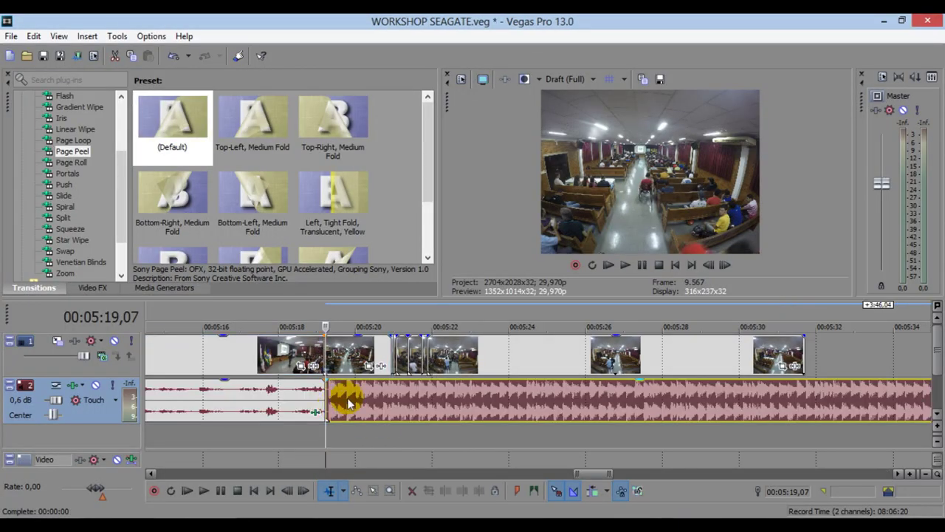
- Play the start of the added music, lower the music clip's gain well down, and play it again
key(space)
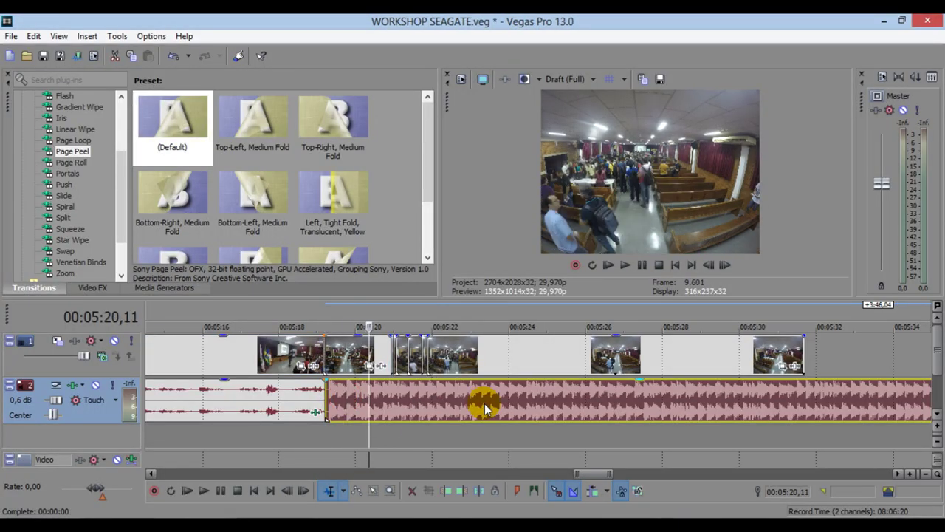
key(space)
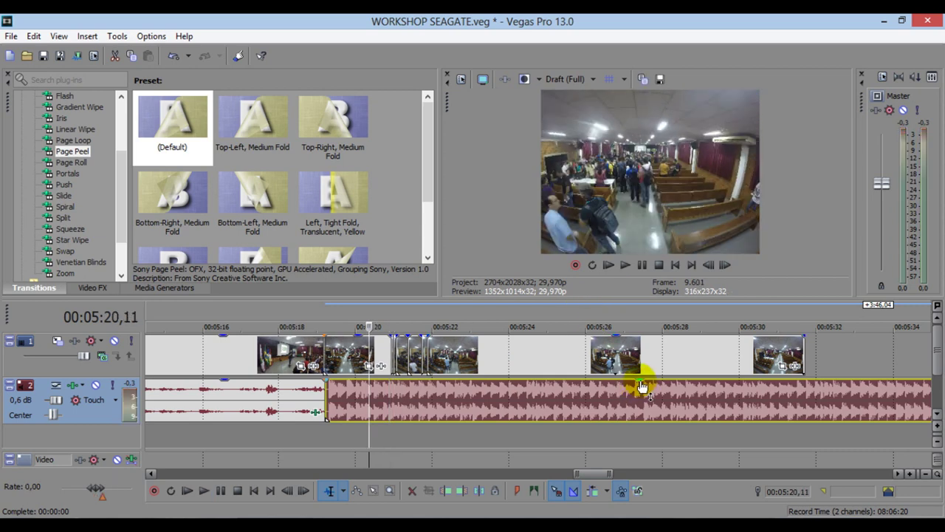
drag(642, 385, 642, 416)
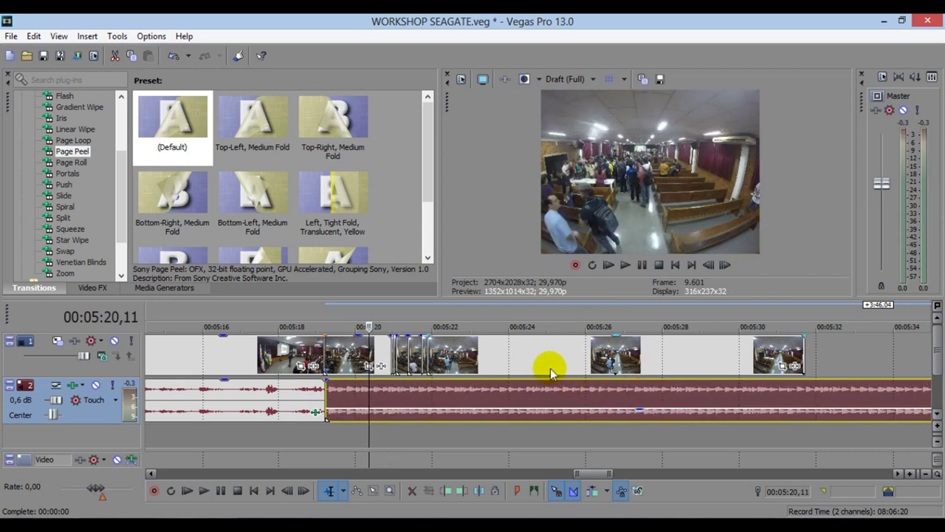
key(space)
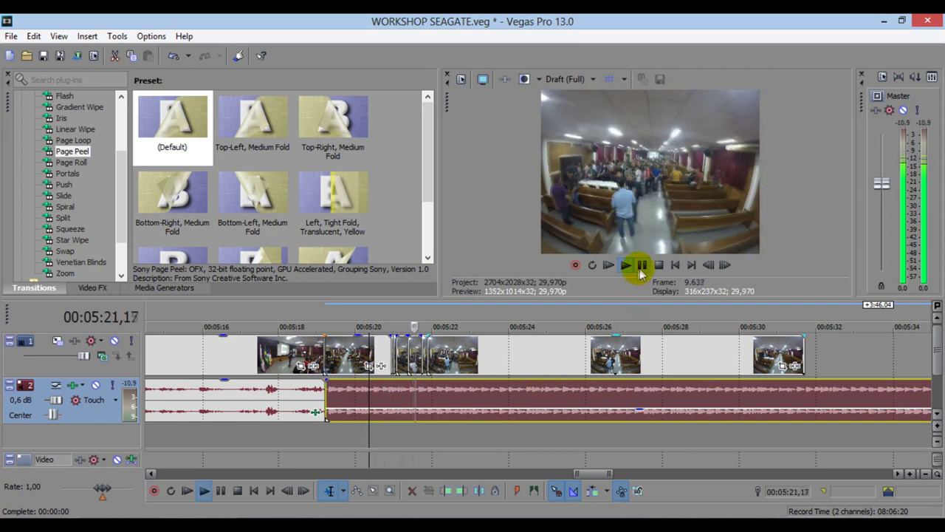
- Listen to the music at several points between 00:05:31 and 00:06:20 to find a suitable starting passage, pausing at 00:06:16,10
click(806, 325)
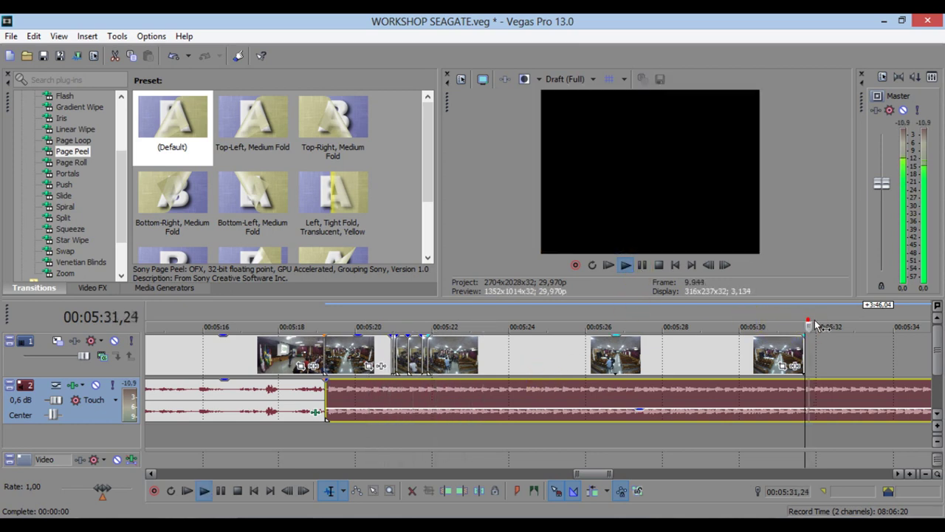
scroll(849, 325, down, 3)
click(648, 326)
click(691, 325)
click(785, 322)
scroll(785, 323, down, 3)
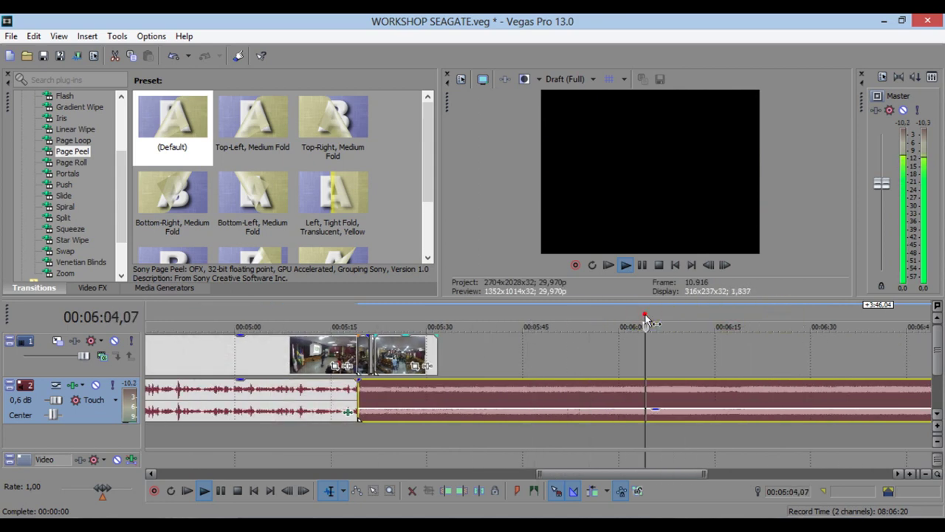
click(694, 326)
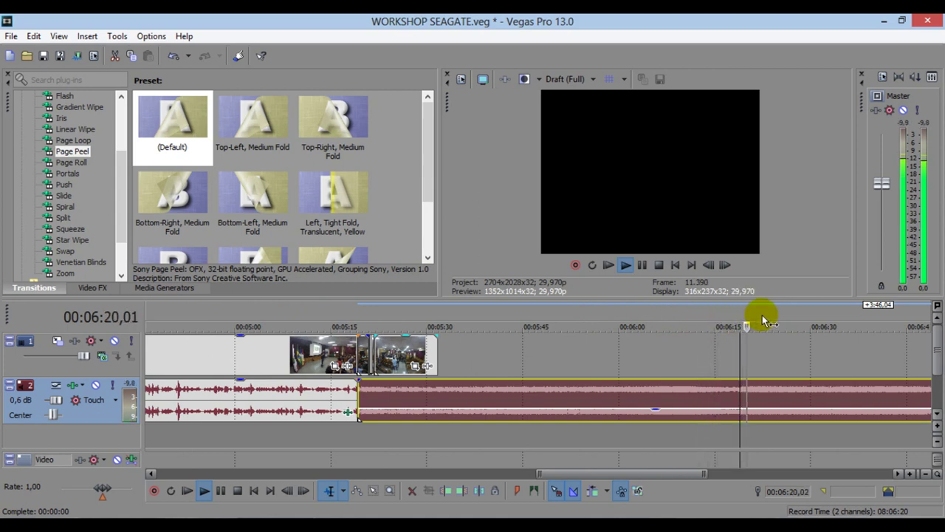
click(734, 318)
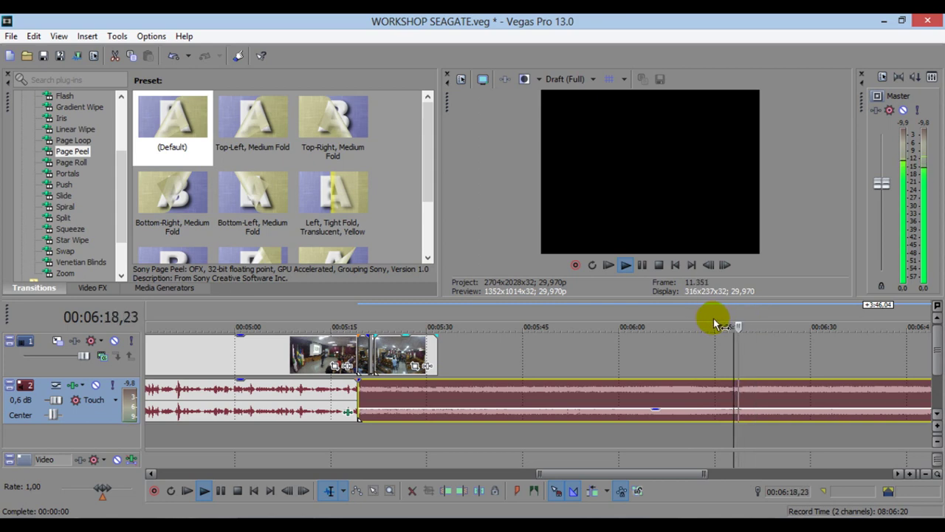
click(713, 323)
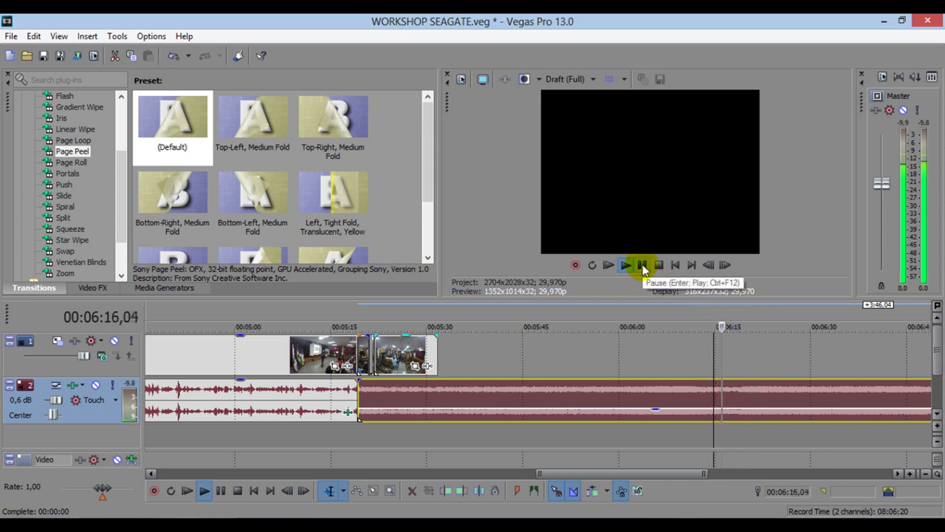
click(642, 264)
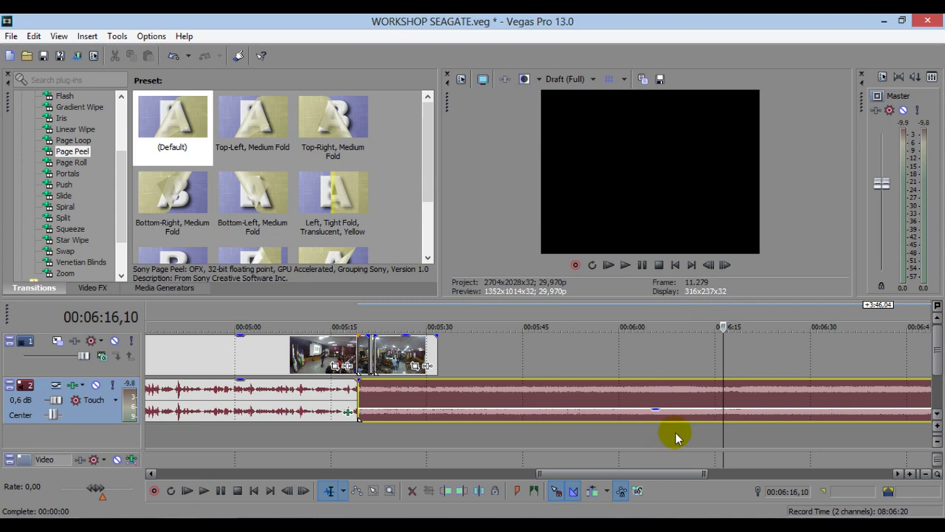
- Step the playhead back and forth around 00:06:15 and play from 00:06:14,28 to pinpoint where the music should start
key(Left)
key(Left)
key(Left)
key(Left)
key(Left)
key(Left)
key(Left)
key(Left)
key(Left)
key(Left)
key(Left)
key(Left)
key(Left)
key(Left)
key(Left)
key(Left)
key(Left)
key(Left)
key(Left)
key(Left)
key(Right)
key(Right)
key(Right)
key(Right)
key(Right)
key(Right)
key(Right)
key(Right)
key(Right)
key(Right)
key(Right)
key(Right)
key(Right)
key(Right)
key(Right)
key(Right)
key(Right)
key(Right)
key(Right)
key(Right)
key(Left)
key(Left)
key(Left)
key(Left)
key(Left)
key(Left)
key(Left)
key(Left)
key(Left)
key(Left)
key(Left)
key(Left)
key(Left)
key(Left)
key(Left)
key(Left)
key(Left)
key(Left)
key(Left)
key(Left)
key(space)
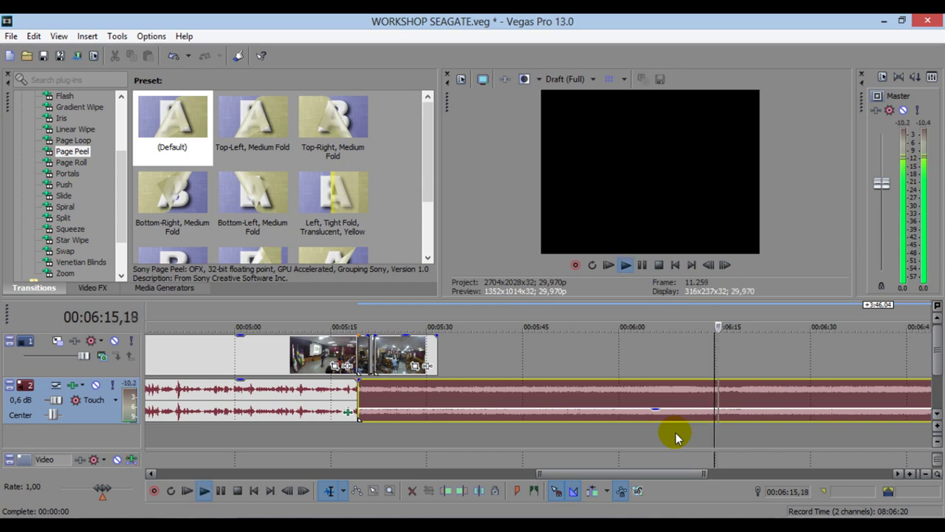
key(space)
- Split the music clip at 00:06:15,21 and delete the portion before the split
click(720, 397)
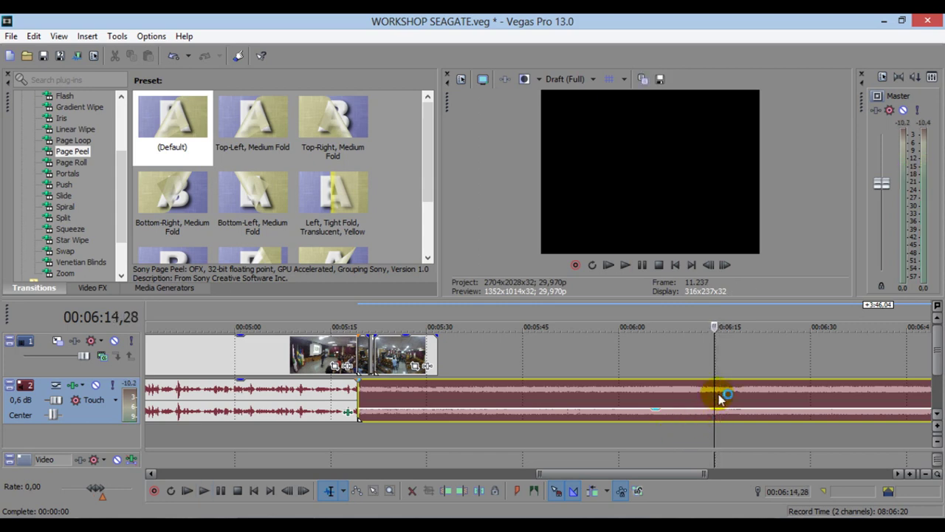
click(478, 490)
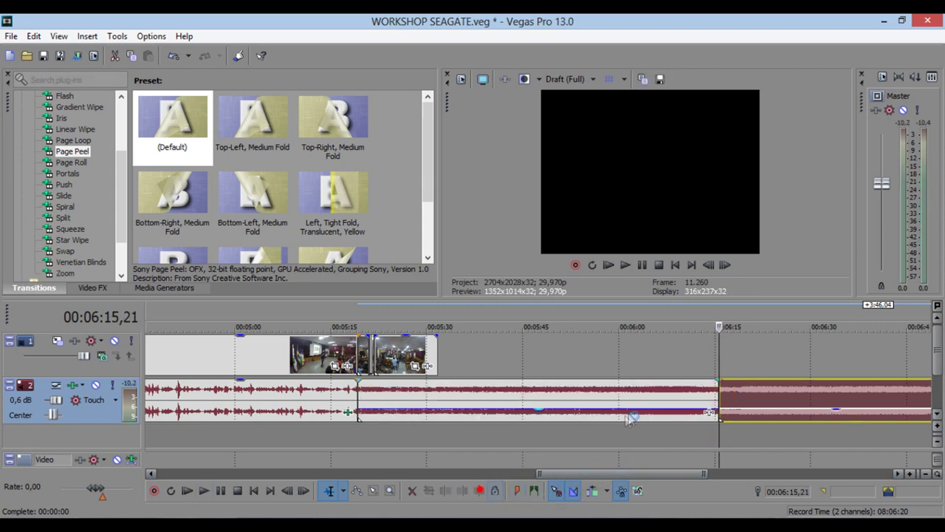
click(638, 405)
key(Delete)
- Insert a new audio track and move the remaining music onto it, starting slightly before the workshop audio ends
right_click(539, 432)
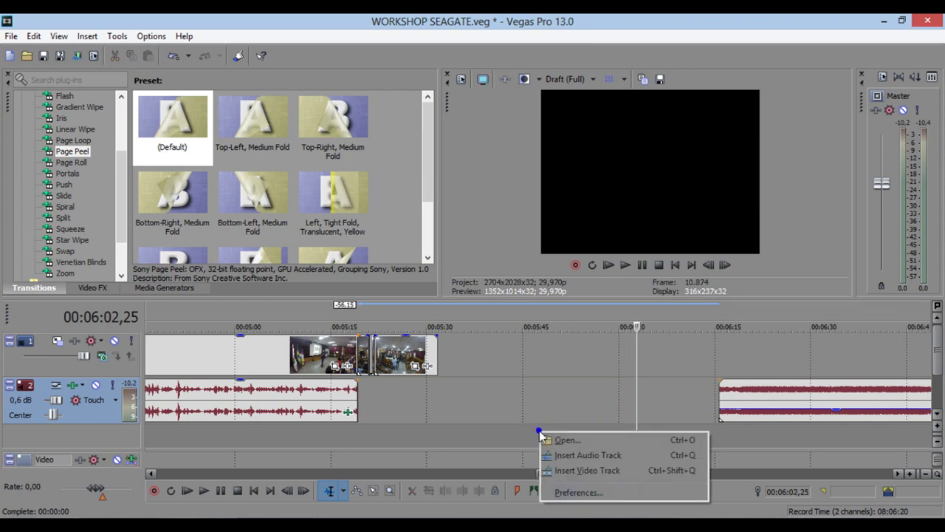
click(599, 457)
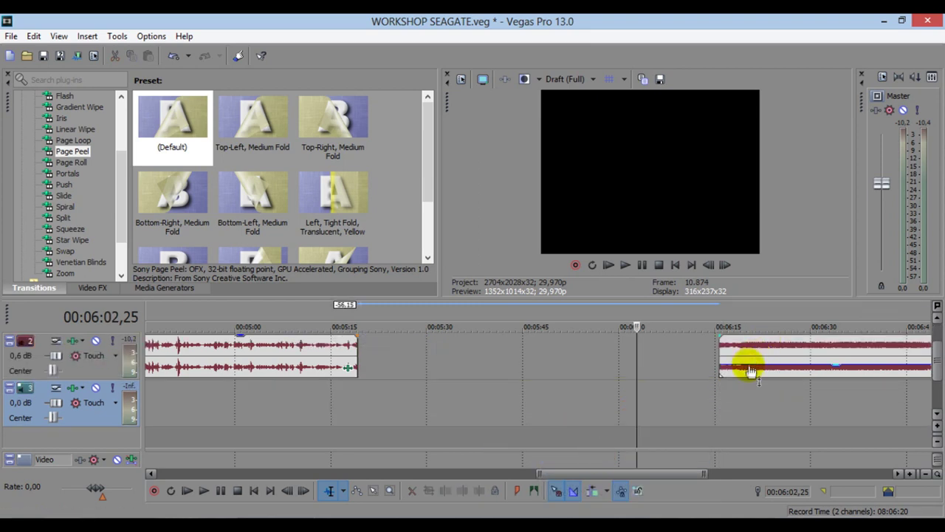
scroll(929, 342, up, 2)
drag(787, 396, 370, 439)
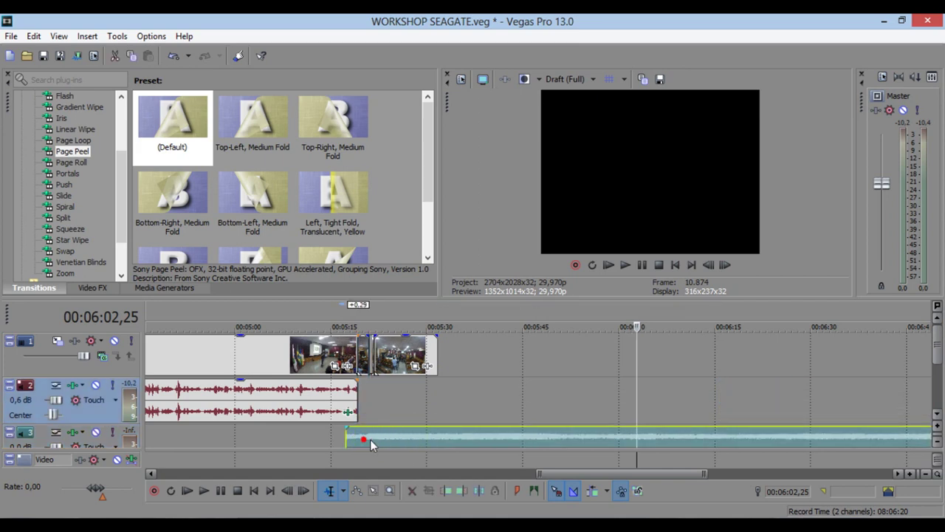
- Enlarge the timeline area and add a short fade-in at the start of the music clip on track 3
scroll(369, 439, up, 2)
scroll(395, 425, down, 3)
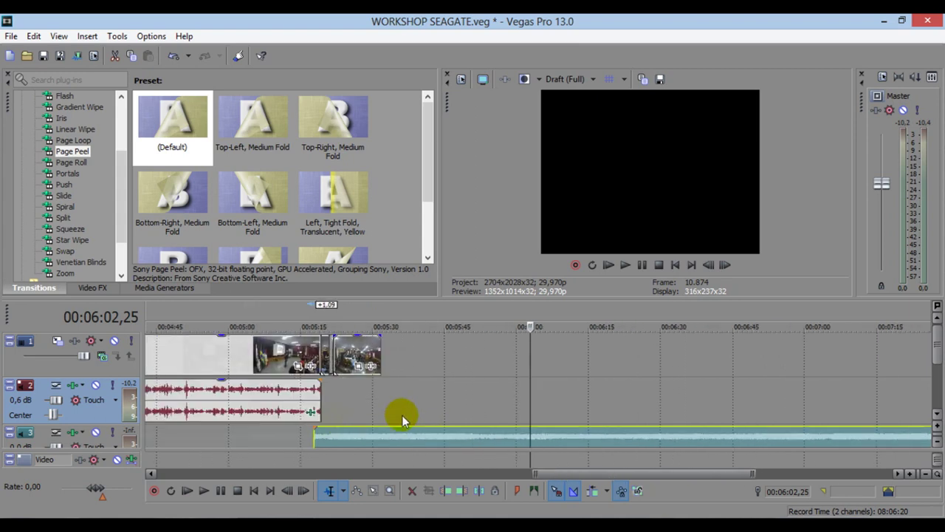
drag(647, 478, 598, 479)
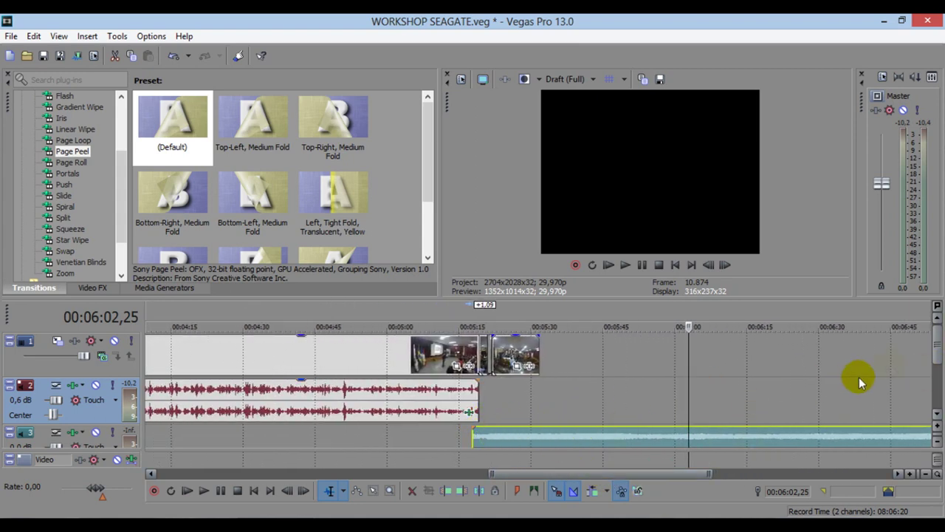
drag(837, 298, 829, 251)
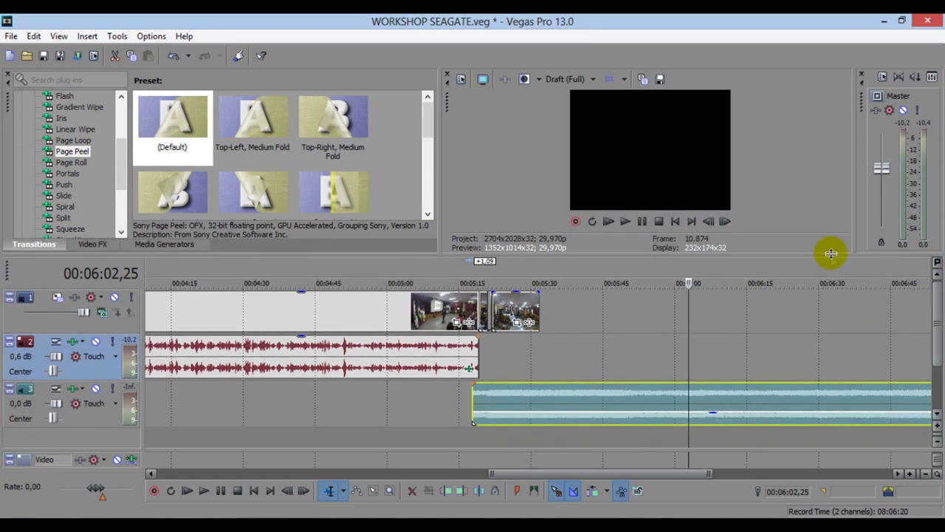
drag(473, 409, 482, 410)
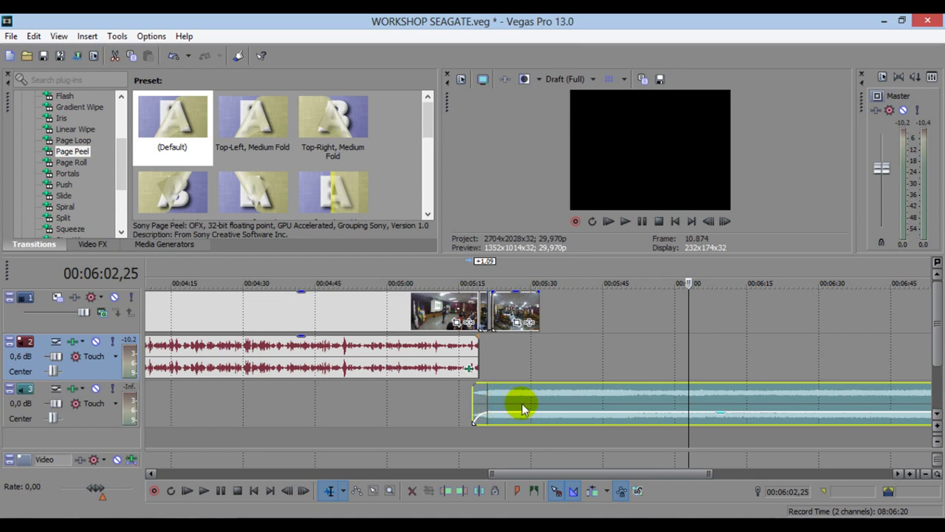
scroll(476, 330, down, 3)
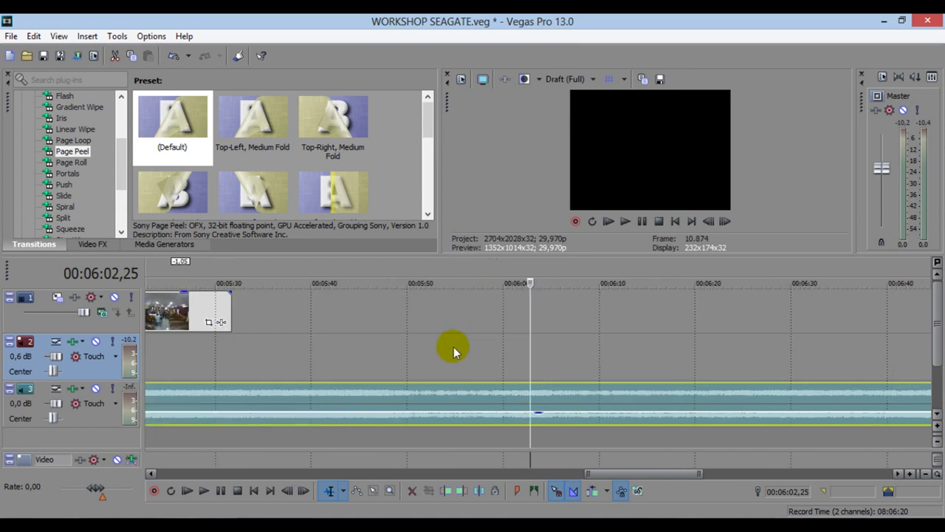
- Play the timeline from 00:05:11,06 to check the transition from the workshop audio into the music
click(406, 280)
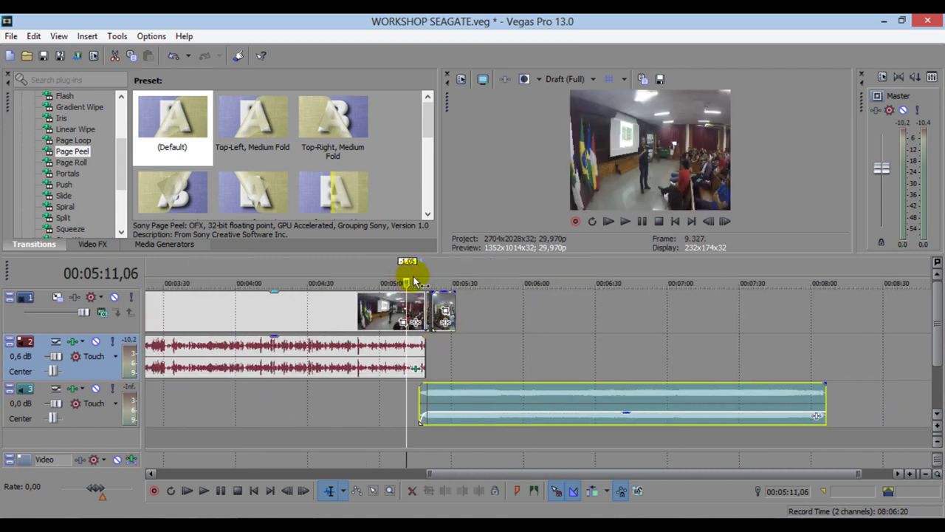
key(space)
scroll(591, 394, up, 3)
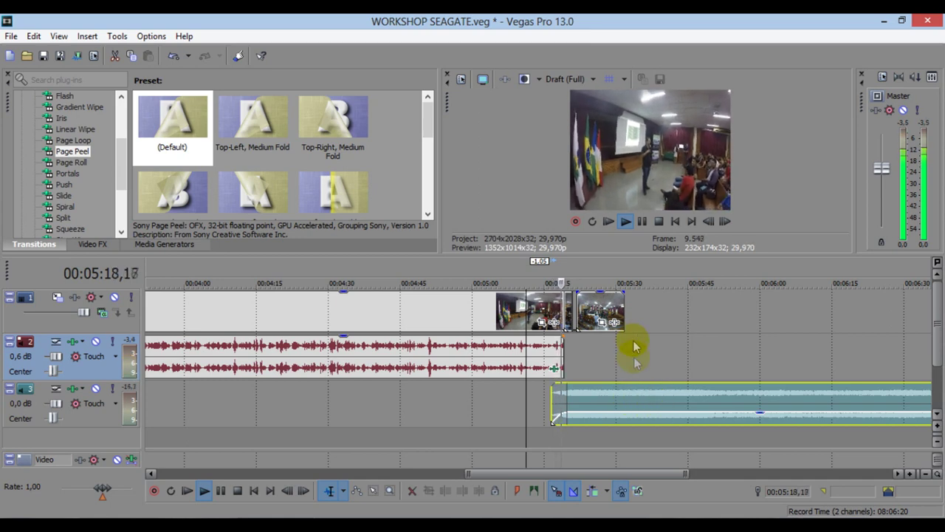
click(641, 221)
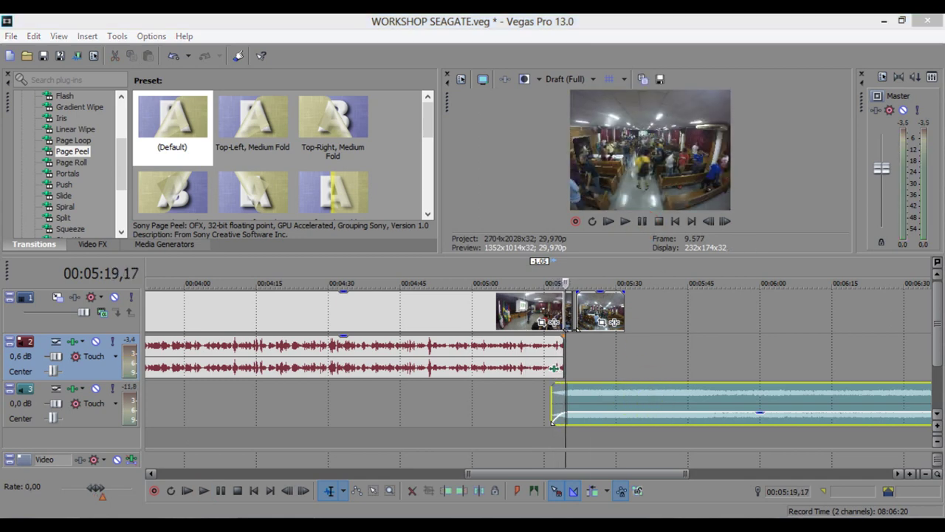
click(879, 467)
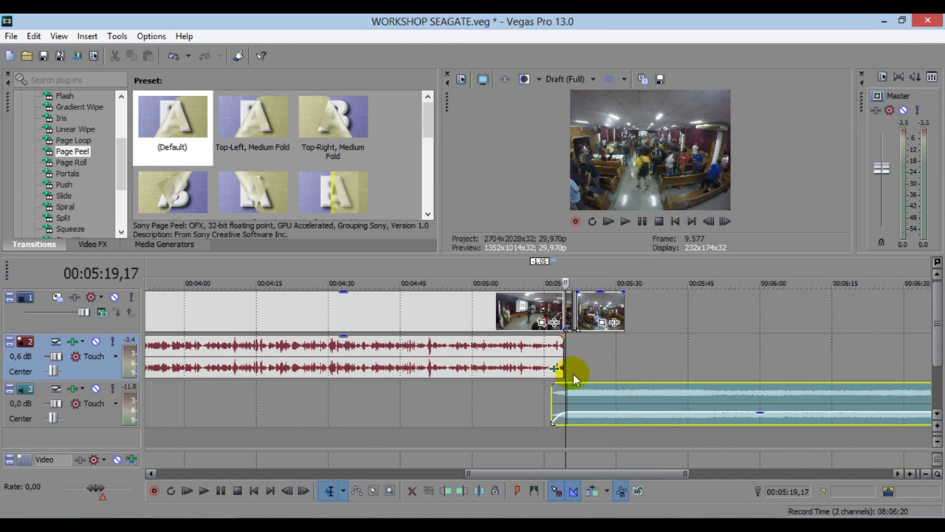
- Move the music clip on track 3 later by about one and a half seconds, keeping its start before the workshop audio ends
click(548, 275)
scroll(590, 413, up, 4)
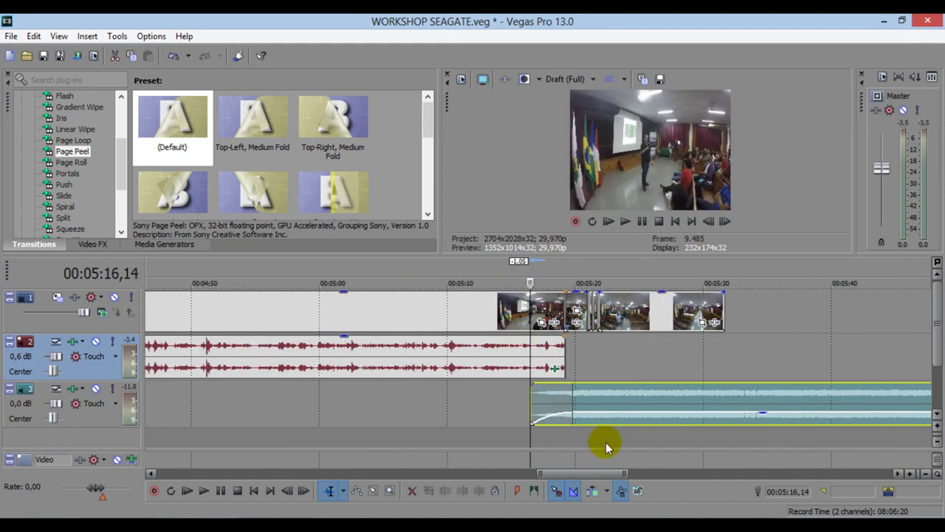
scroll(603, 423, up, 1)
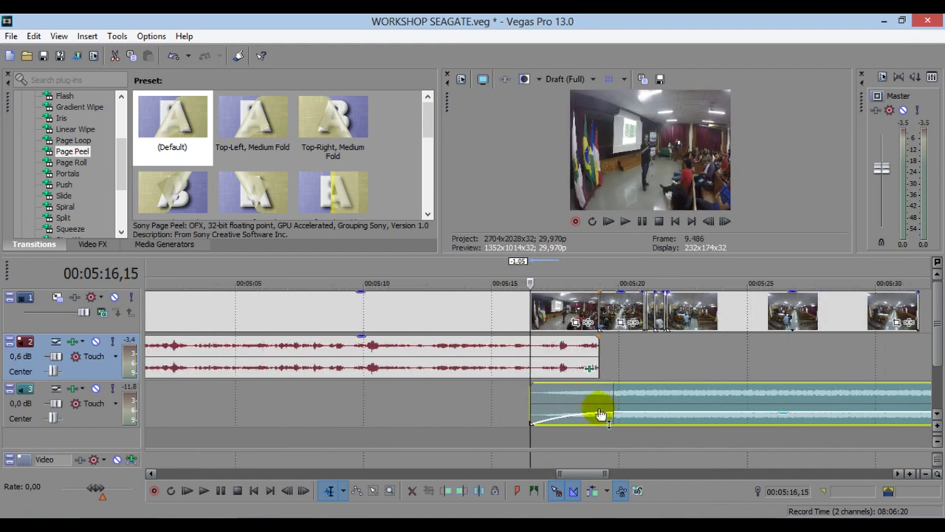
drag(607, 412, 634, 412)
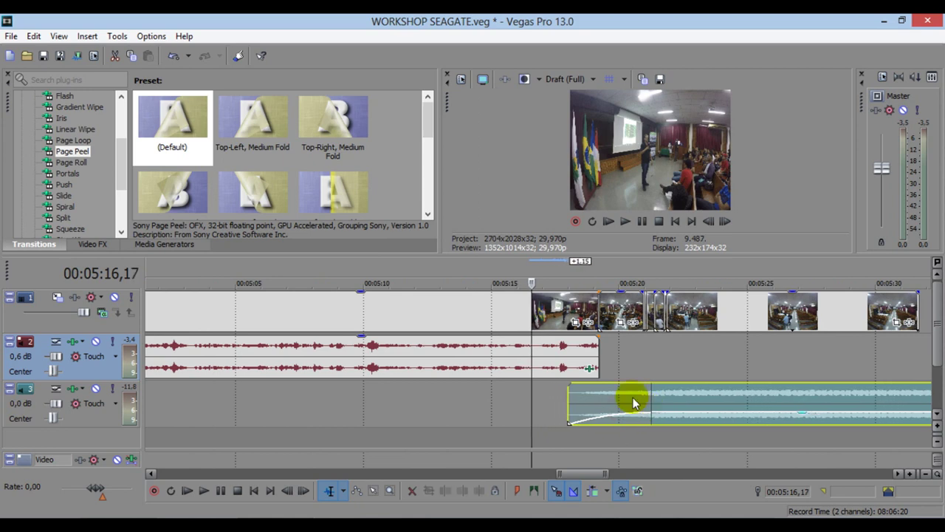
- Play the transition and replay the music from about 00:05:20 to find where its opening should be trimmed
key(space)
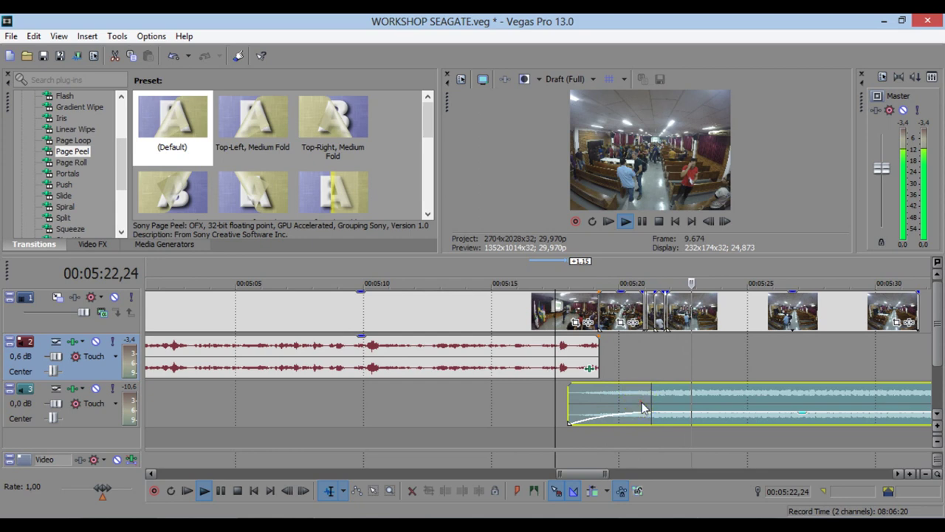
click(641, 401)
key(space)
key(space)
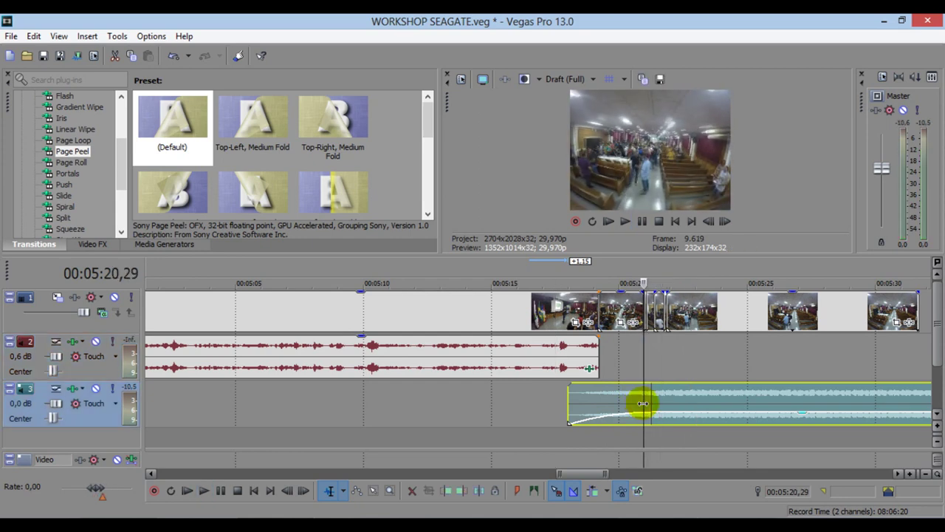
key(space)
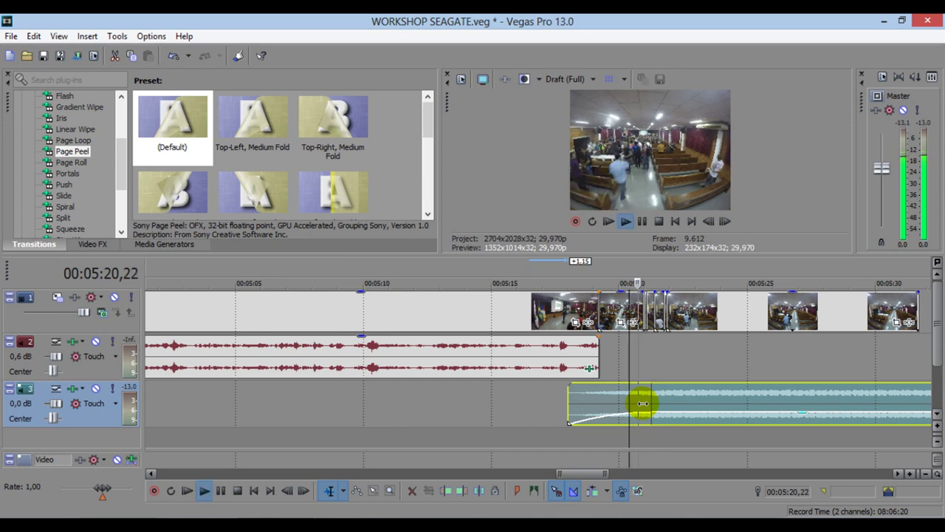
key(space)
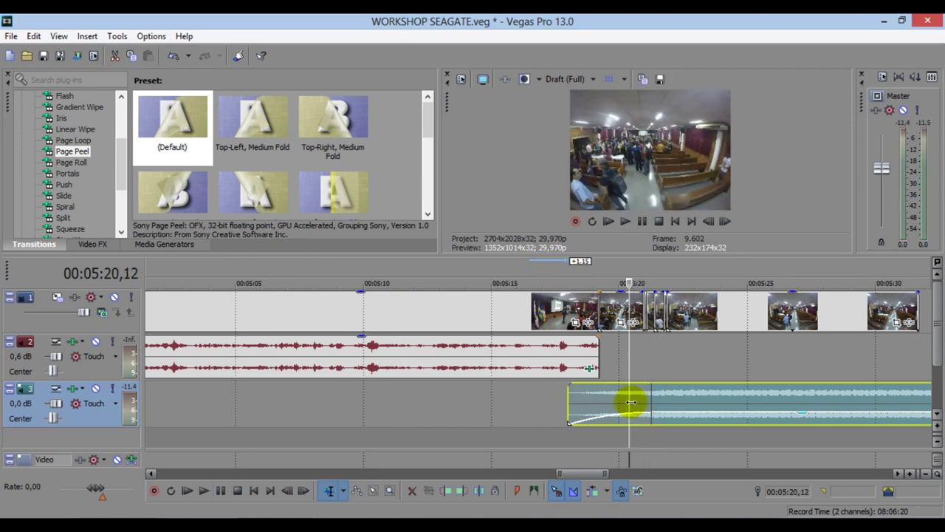
- Split the music clip at 00:05:20,09 and delete the portion before the split
click(627, 401)
click(479, 490)
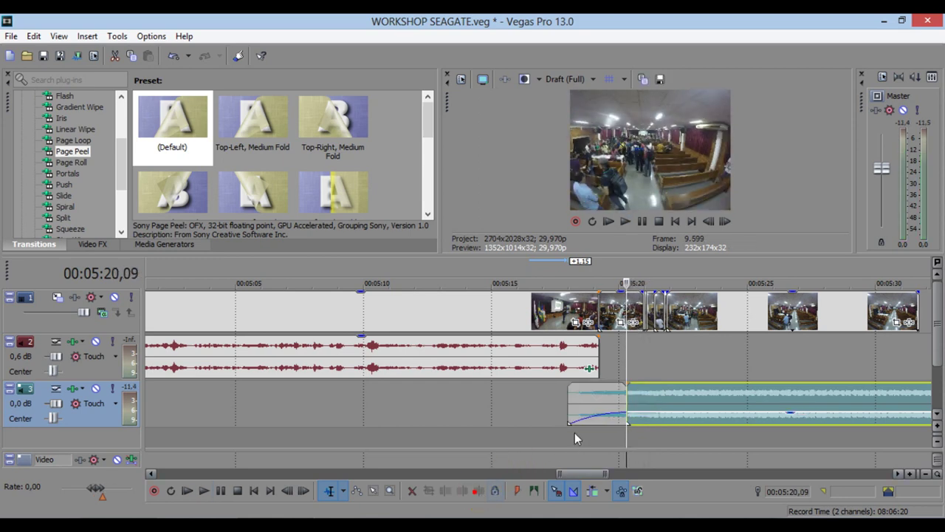
click(603, 397)
key(Delete)
- Move the trimmed music to start about half a second before the workshop audio ends, checking playback from 00:05:18,04
drag(647, 401, 627, 411)
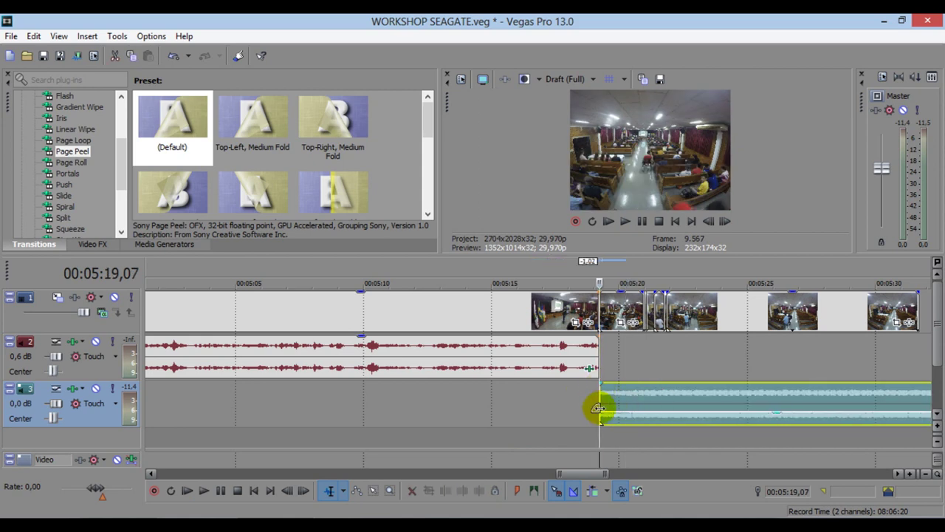
drag(648, 403, 635, 405)
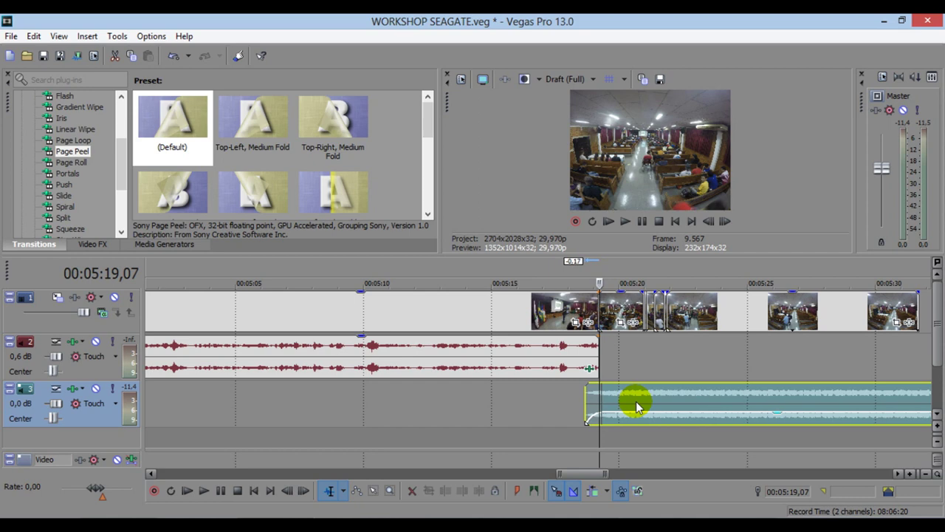
click(570, 265)
key(space)
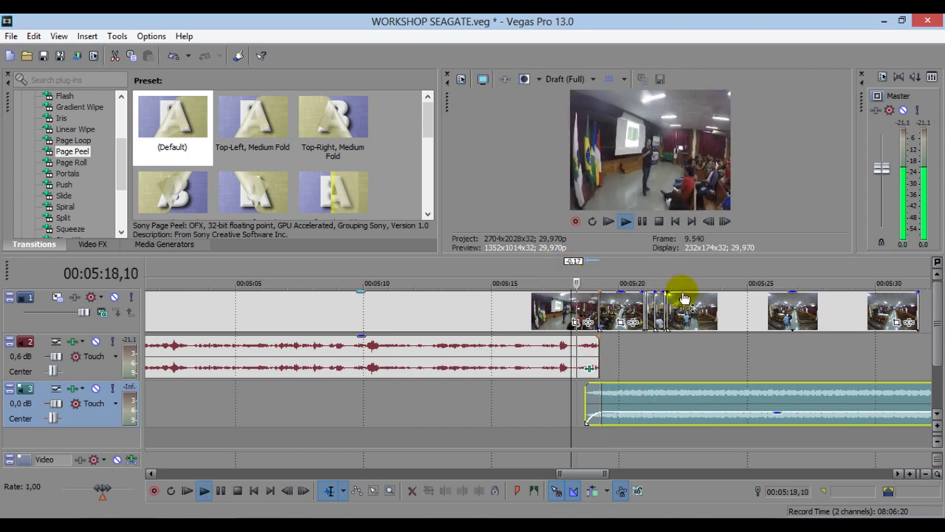
key(space)
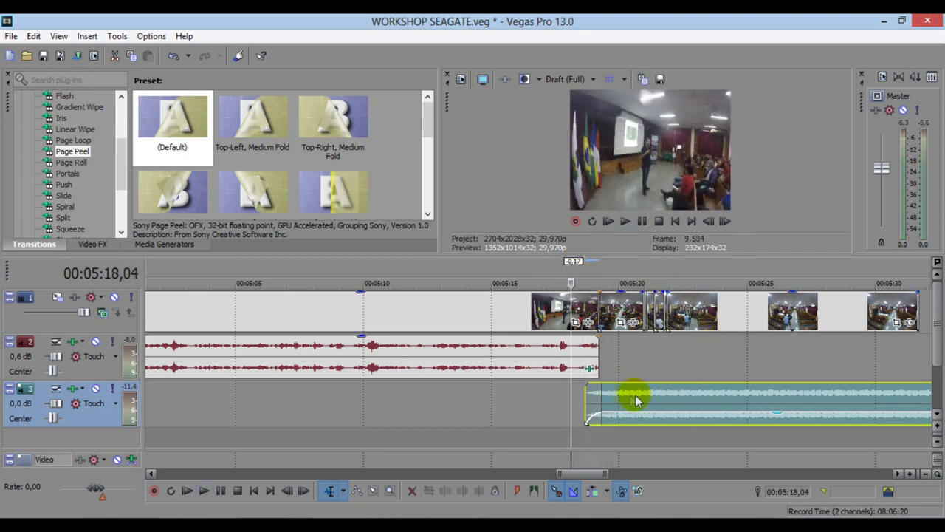
drag(638, 401, 639, 401)
key(space)
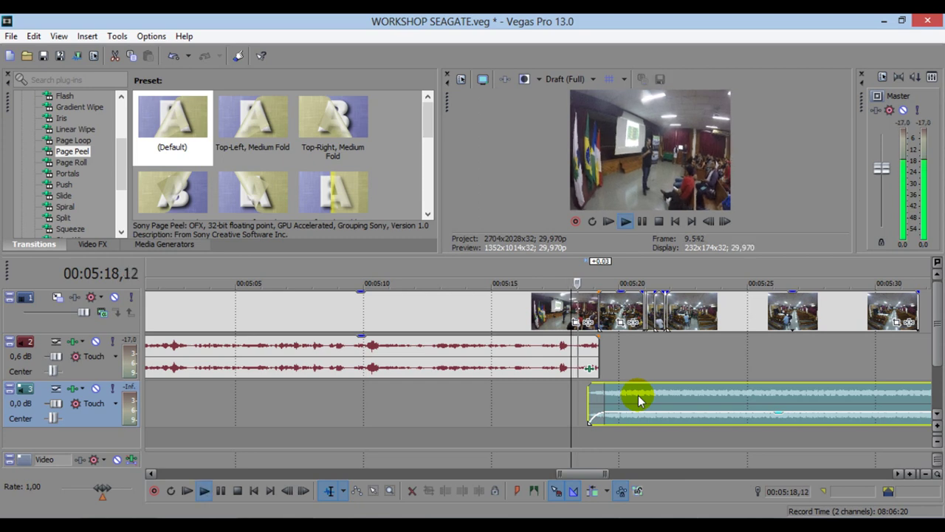
key(space)
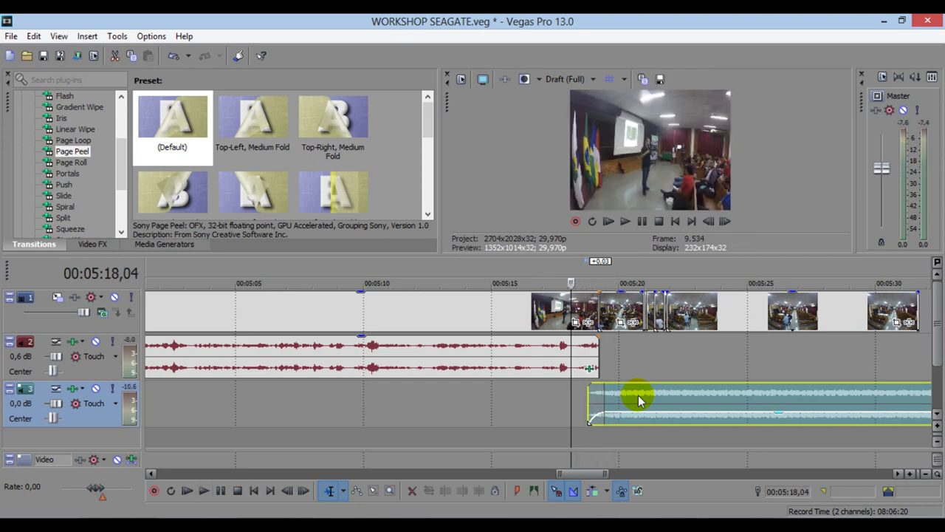
- Step frame by frame and replay the music between 00:05:19,25 and 00:05:20,00 to locate where the beat starts
scroll(635, 398, up, 2)
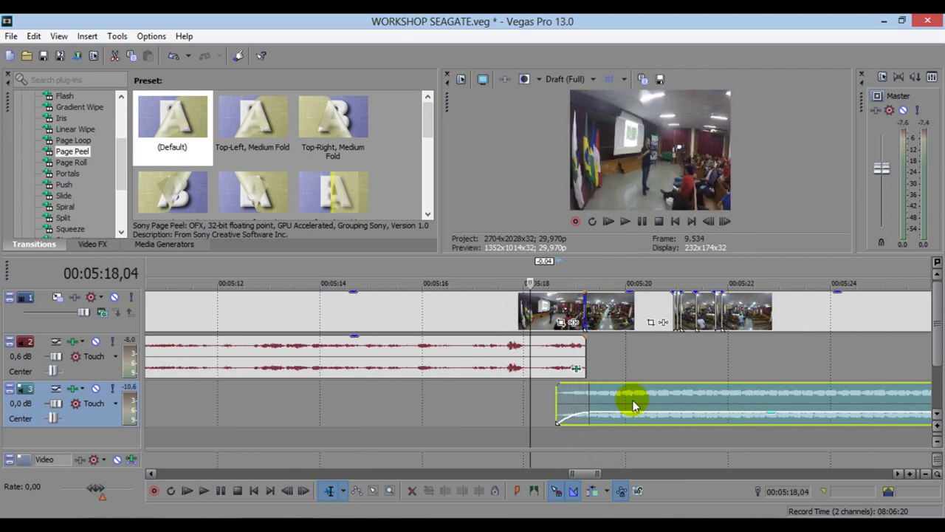
click(589, 279)
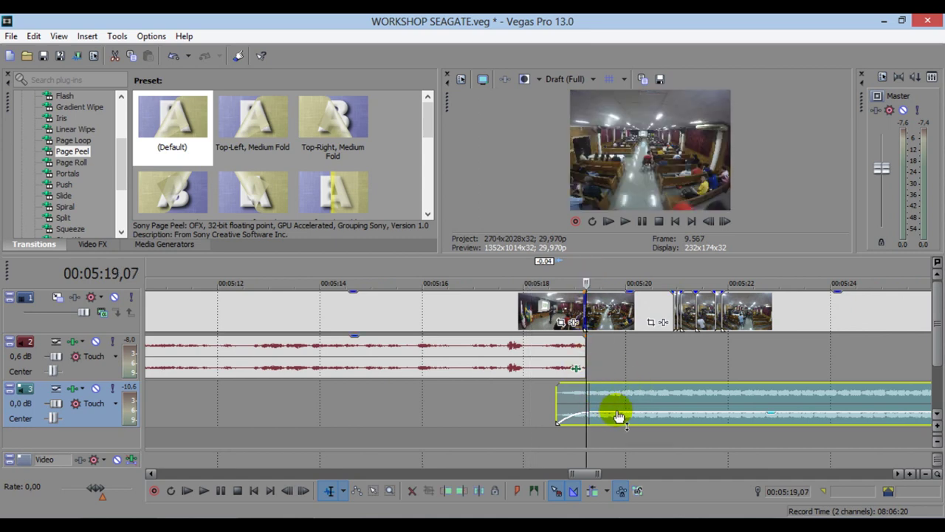
key(space)
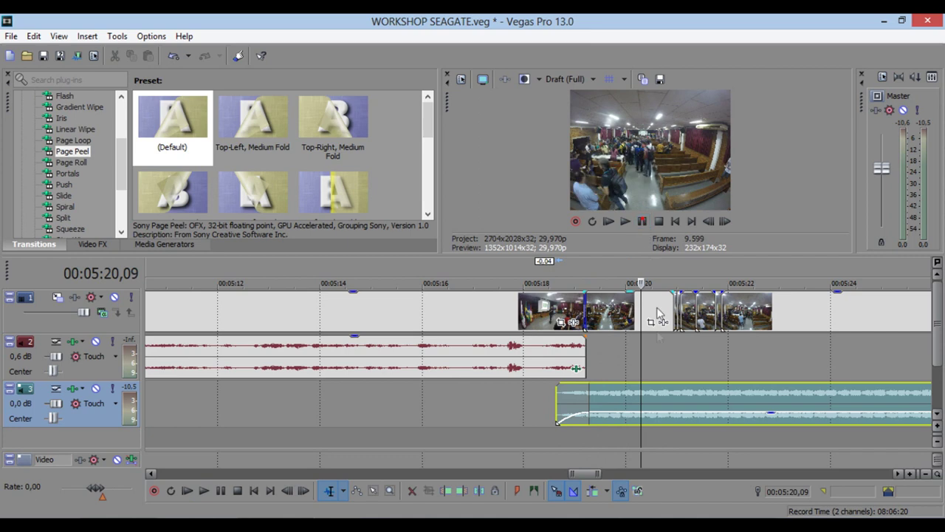
click(626, 397)
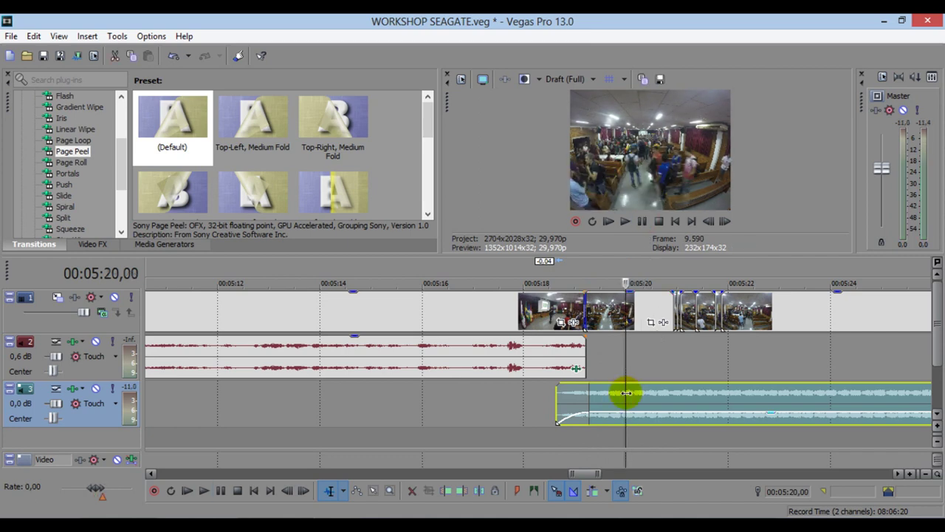
key(space)
key(Left)
key(Left)
key(Left)
key(Left)
key(Left)
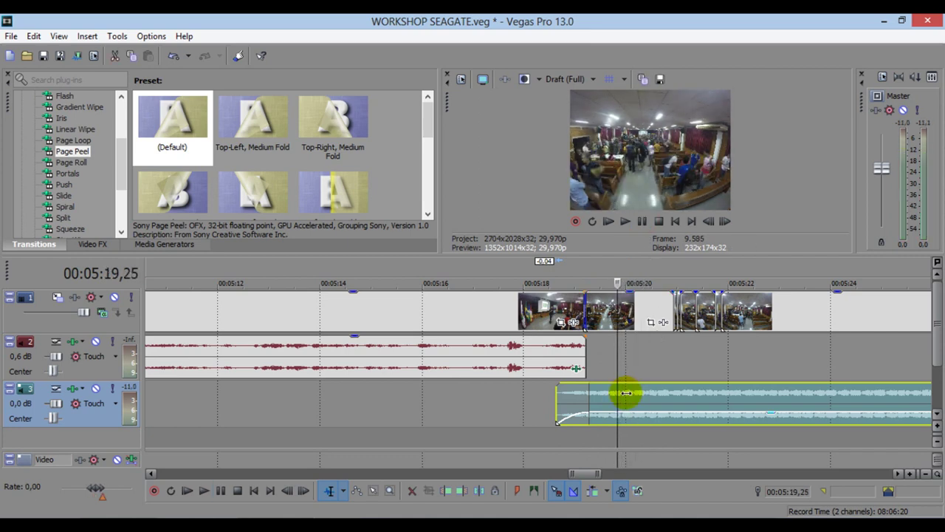
key(Right)
key(Right)
key(Right)
key(Right)
key(Right)
key(Left)
key(Left)
key(Left)
key(Left)
key(Left)
key(Right)
key(Right)
key(Right)
key(Right)
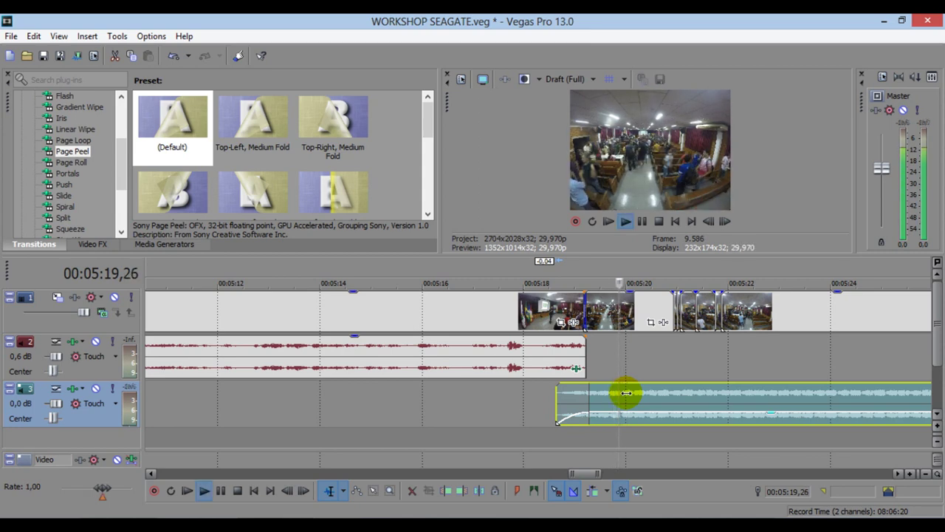
key(Left)
key(space)
key(space)
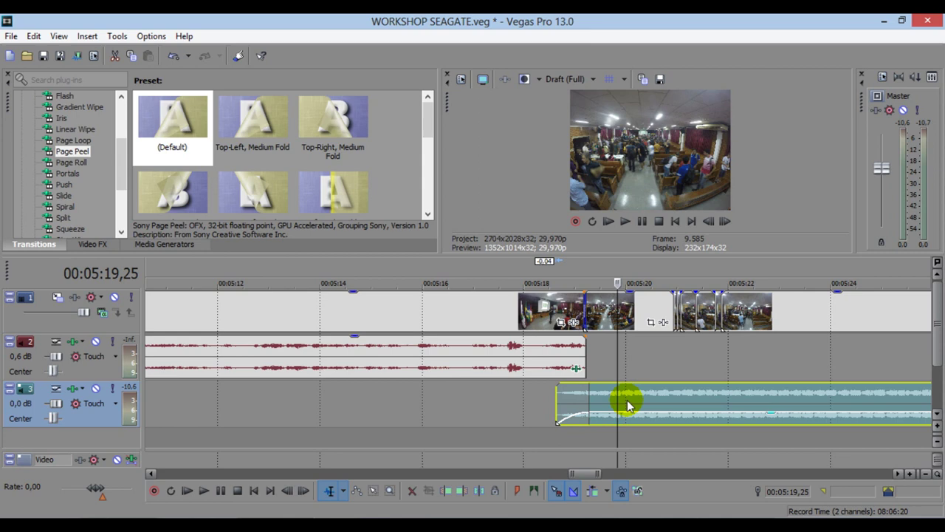
- Replay short stretches of the music around 00:05:19,24 to settle on the exact split point
click(583, 280)
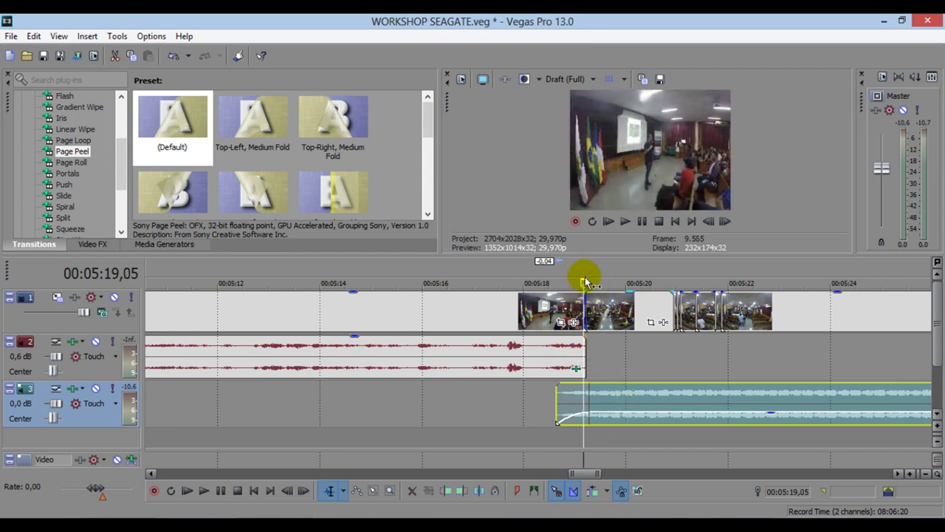
click(618, 416)
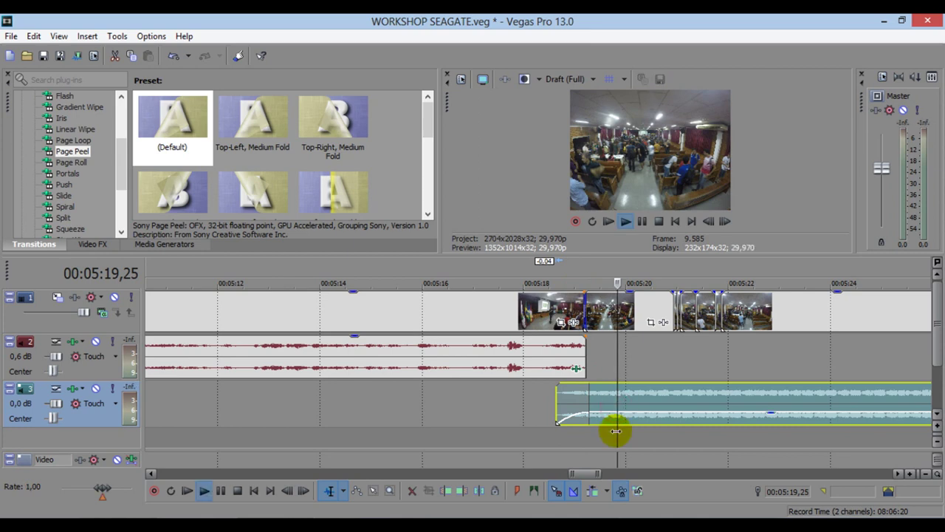
key(space)
click(610, 405)
key(space)
key(space)
click(613, 400)
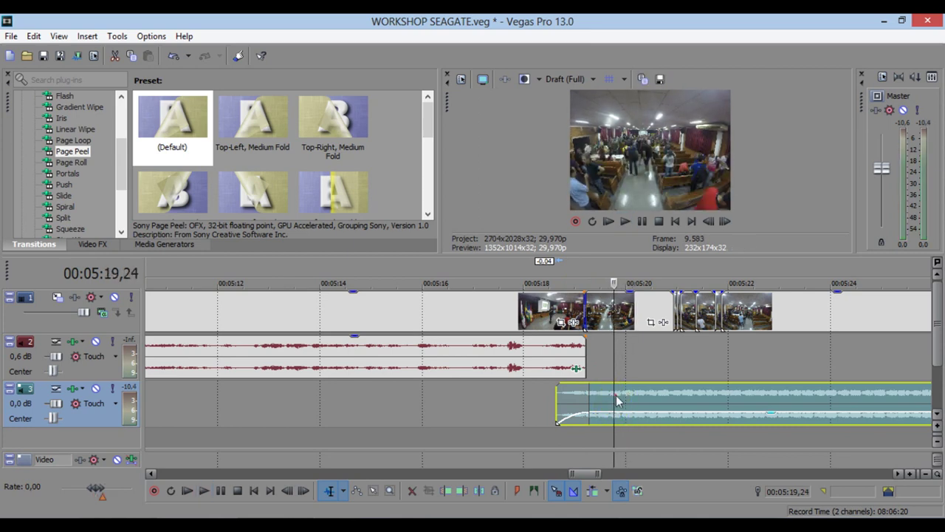
key(space)
key(space)
click(614, 393)
key(space)
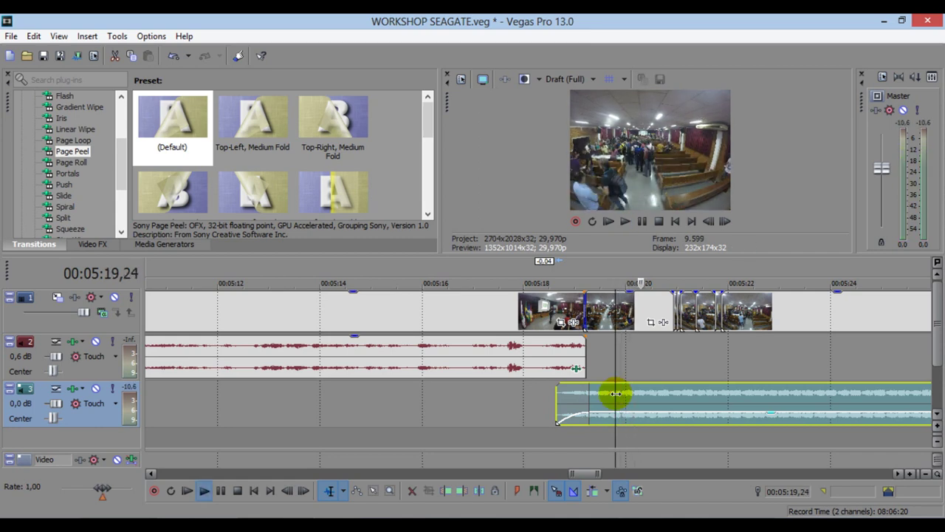
key(space)
- Split the music at 00:05:19,24 and shift both parts 17 frames earlier so the split meets the end of the workshop audio
click(480, 491)
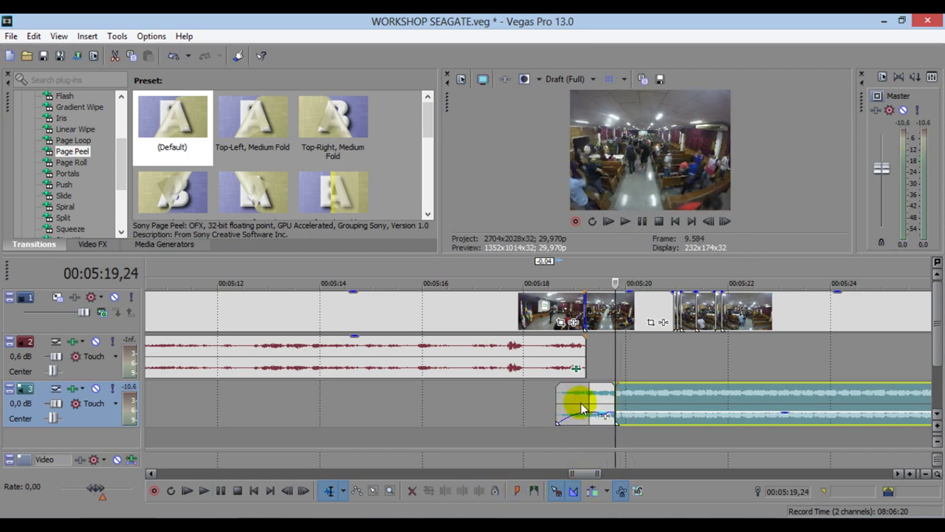
drag(602, 400, 573, 394)
drag(637, 403, 573, 423)
- Lower the gain of the short lead-in music segment strongly and reduce the main music segment's gain slightly
click(559, 418)
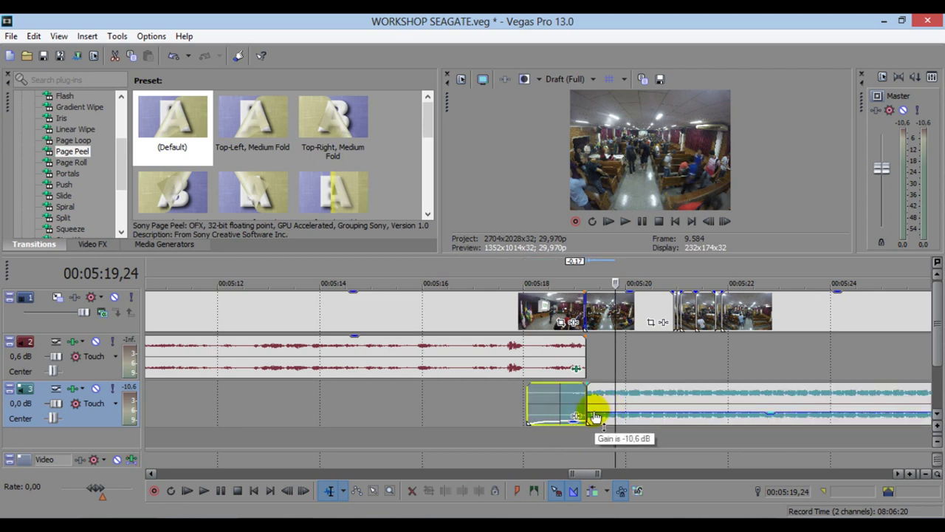
click(587, 415)
drag(587, 415, 590, 418)
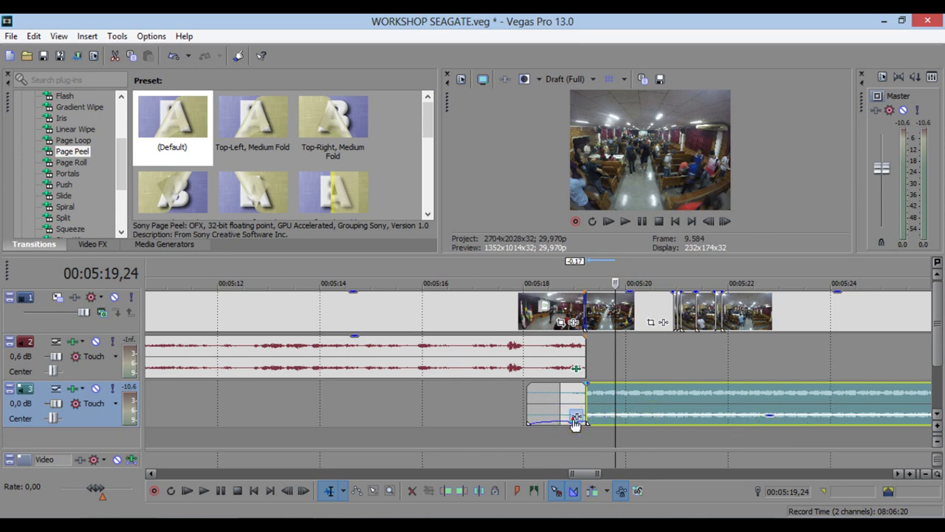
- Play the transition from 00:05:17,20 to check the lowered lead-in music against the end of the workshop audio
click(507, 271)
key(space)
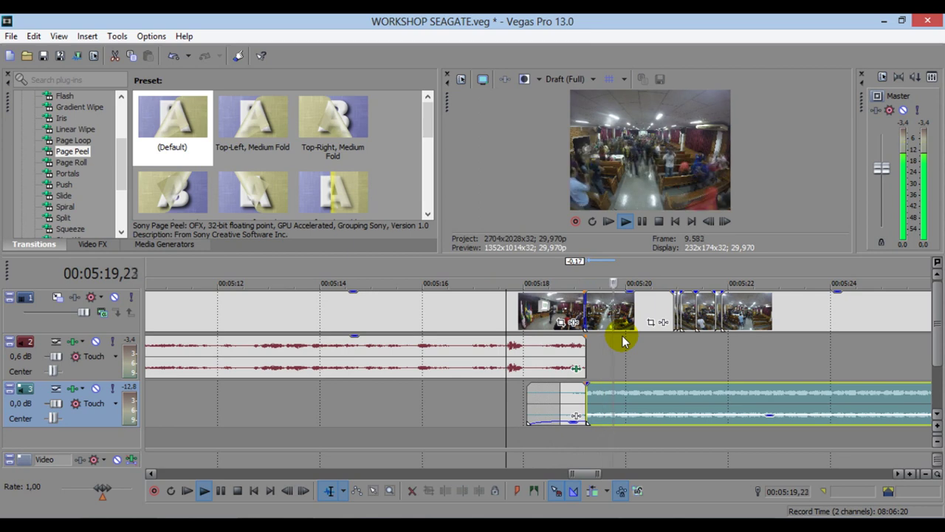
key(space)
key(space)
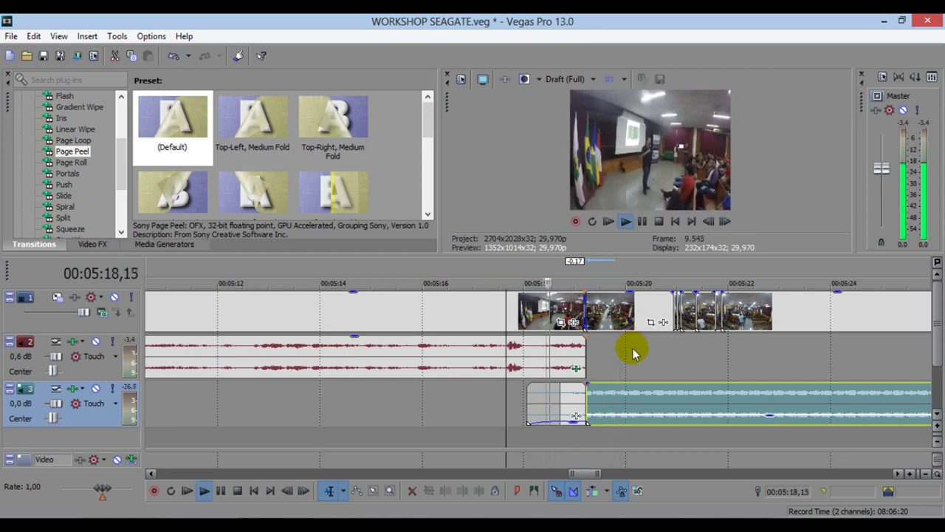
key(space)
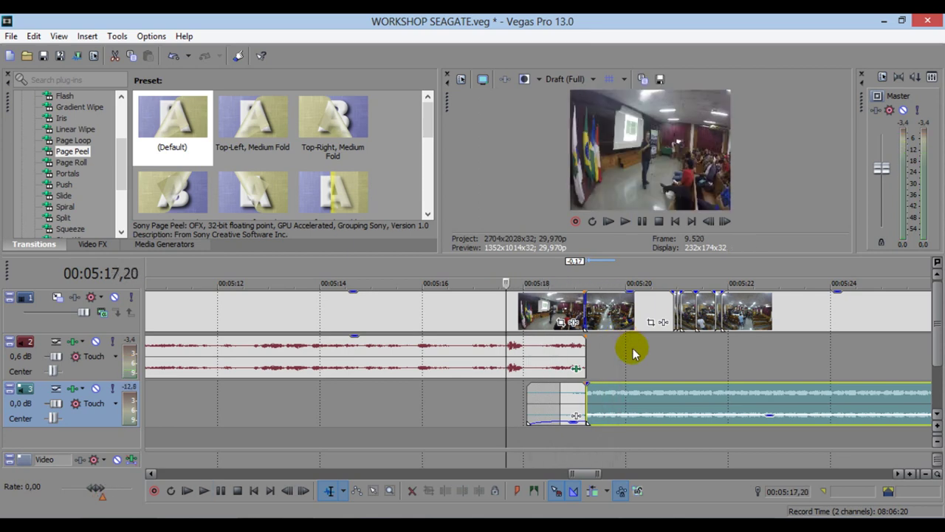
- Shift the video clip after the track 1 cut 2 frames later to line up with the end of the workshop audio
scroll(596, 341, up, 3)
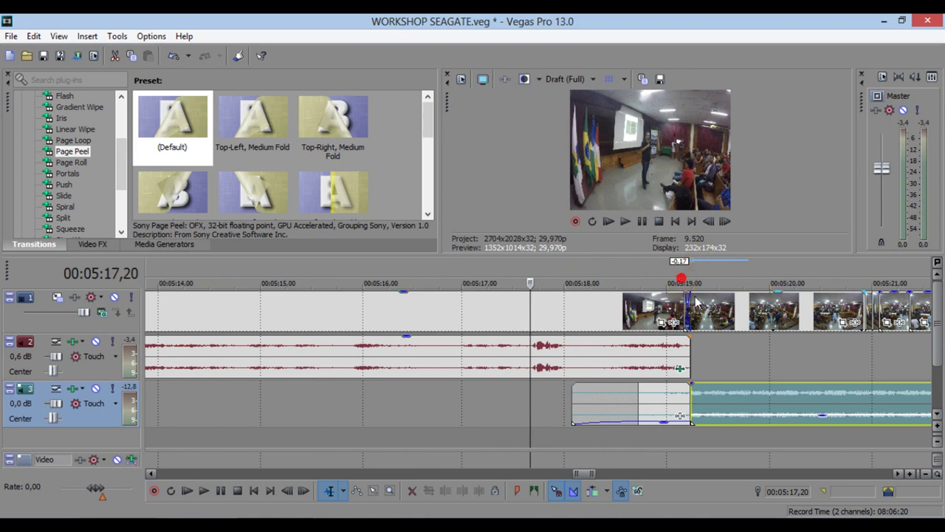
scroll(694, 303, up, 2)
click(798, 316)
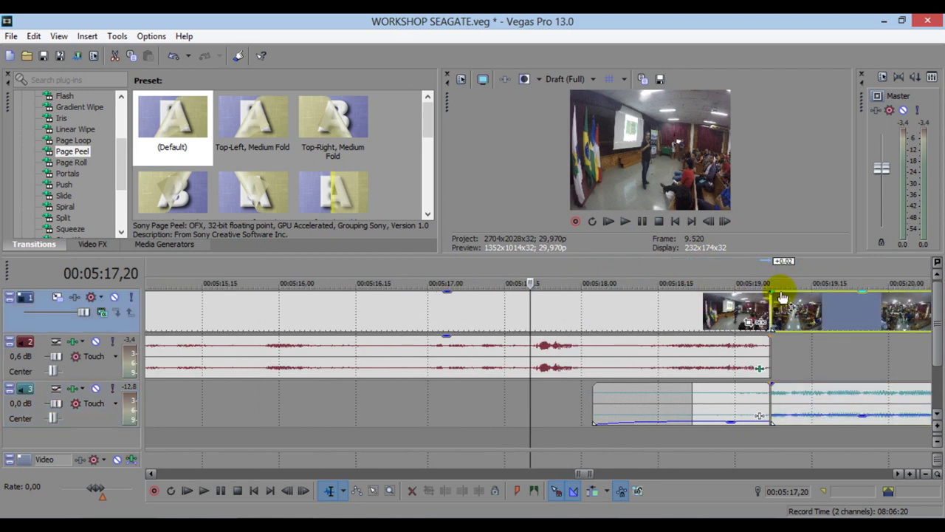
- Play the transition from 00:05:19,05 and repeatedly from 00:05:17,28 to check the realigned video cut against the music
click(761, 282)
key(space)
key(space)
key(space)
key(space)
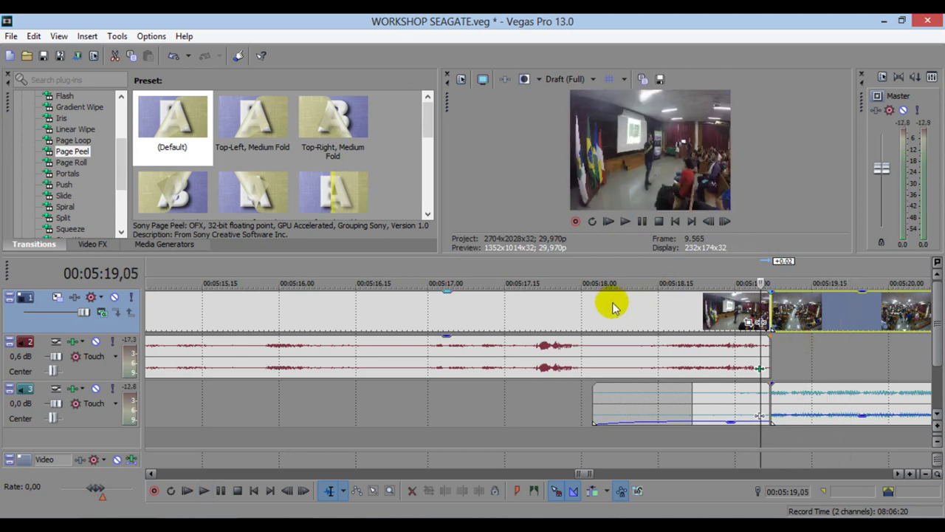
click(573, 281)
scroll(573, 281, down, 1)
key(space)
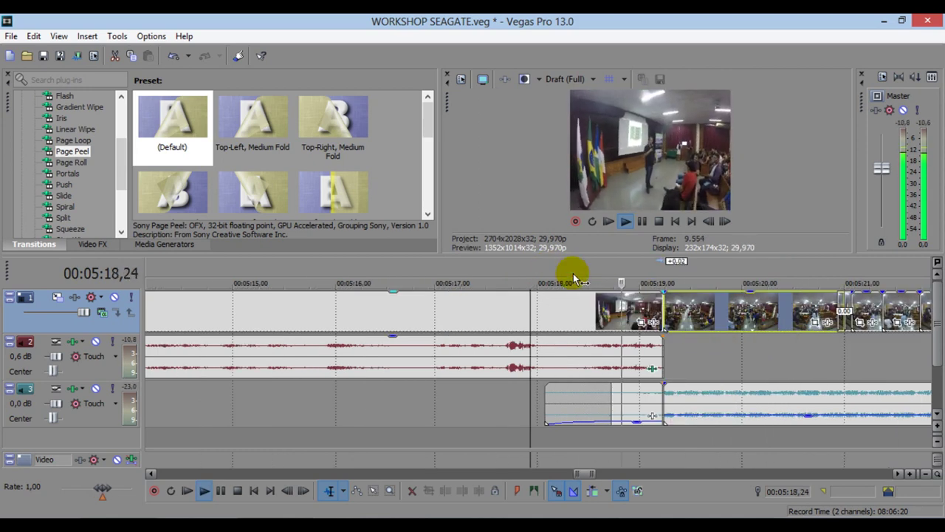
key(space)
key(space)
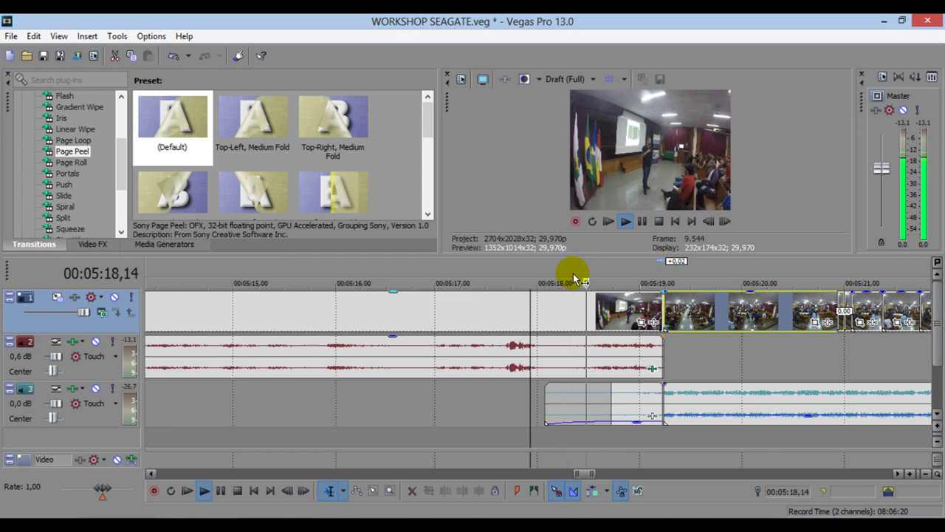
key(space)
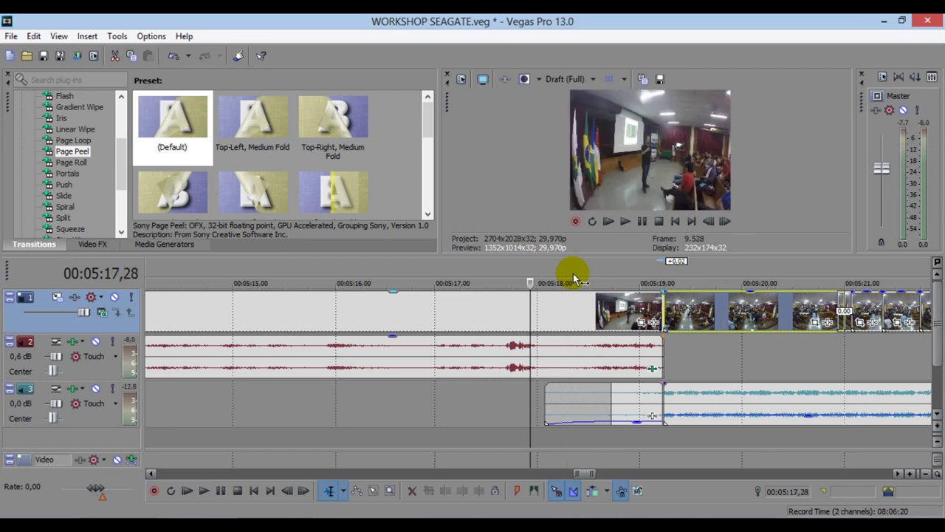
- Inspect the frames at 00:05:19,07 and 00:05:18,01, and replay the cut from 00:05:18,23
click(666, 276)
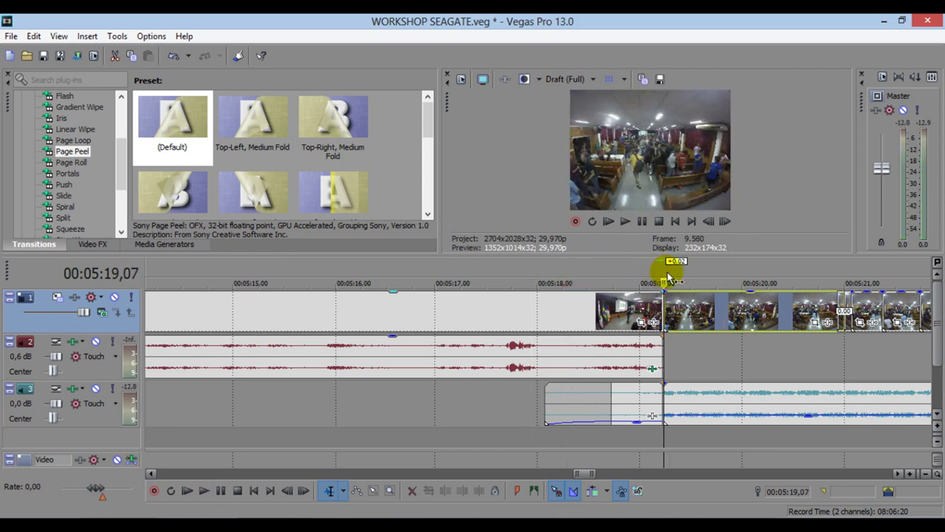
key(Return)
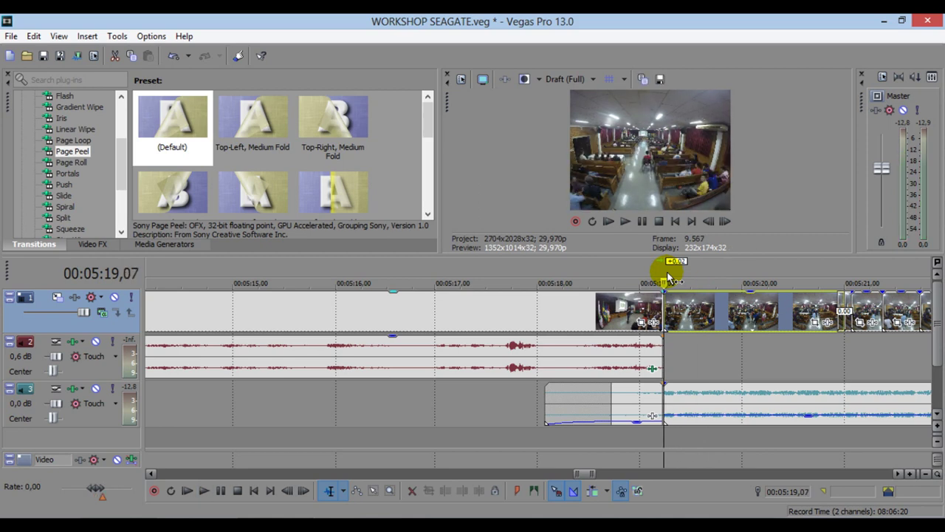
click(540, 267)
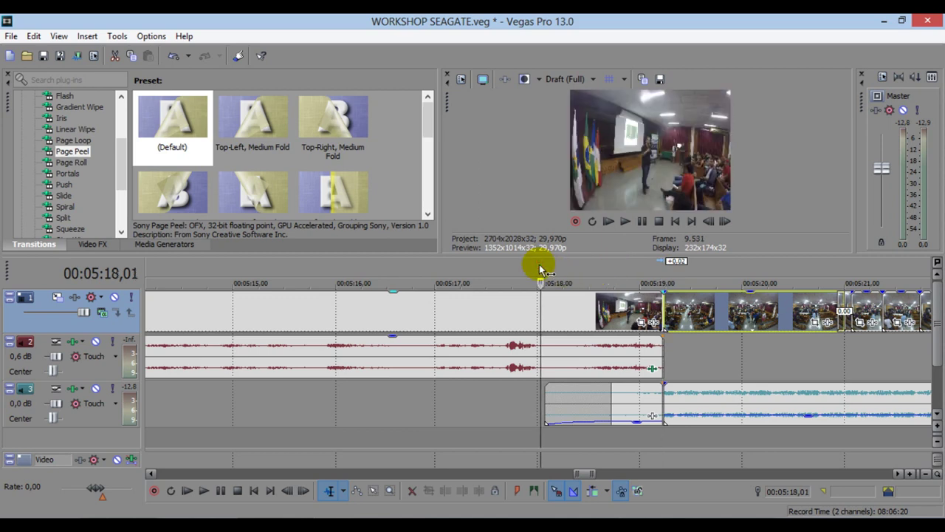
click(663, 274)
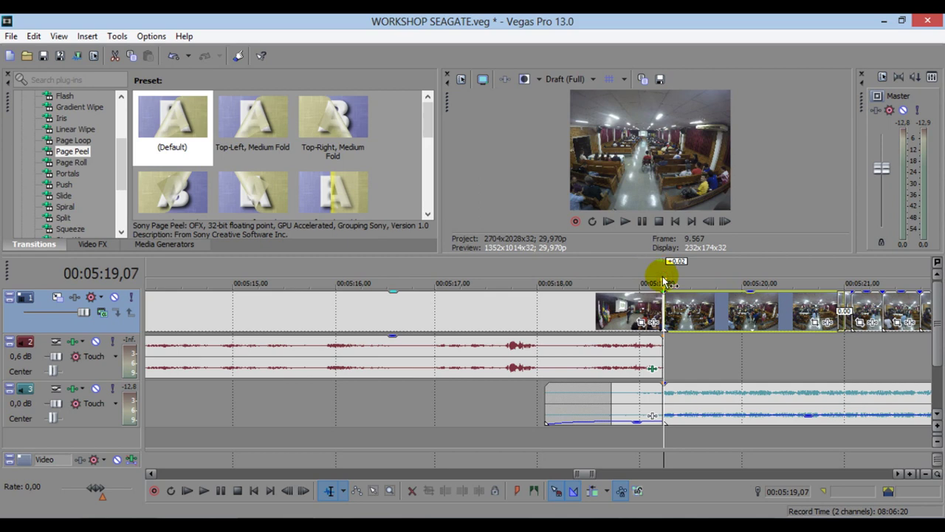
click(617, 279)
key(space)
key(space)
key(space)
key(space)
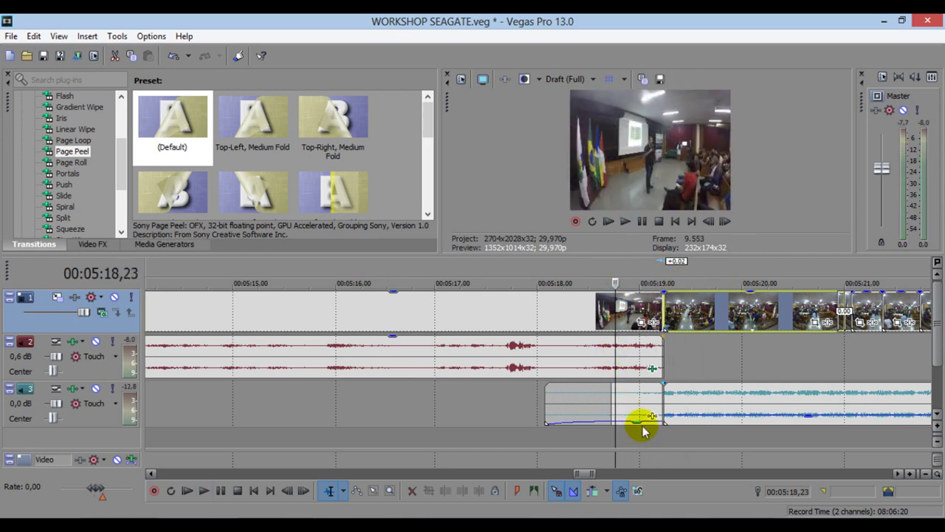
- Raise the gain of the short lead-in music segment slightly and play the transition from 00:05:17,25 into the closing clips
drag(641, 429, 640, 426)
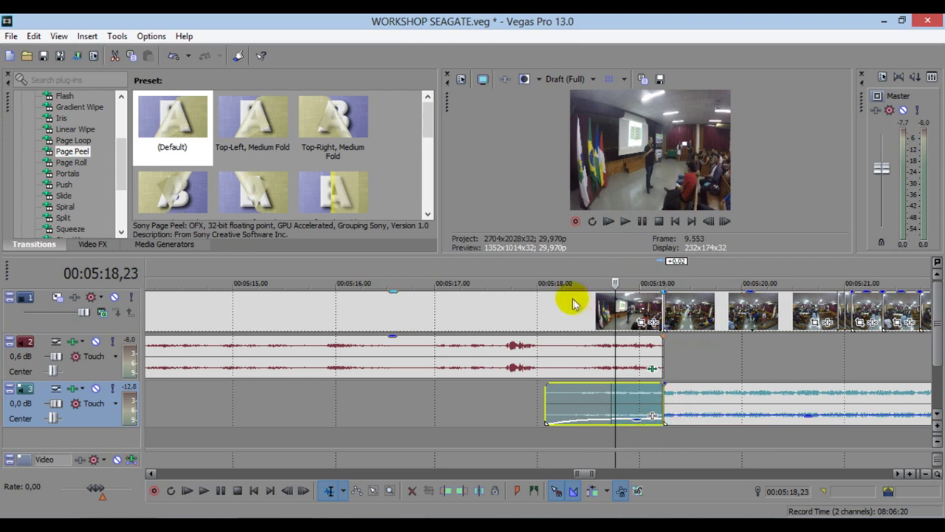
click(521, 274)
key(space)
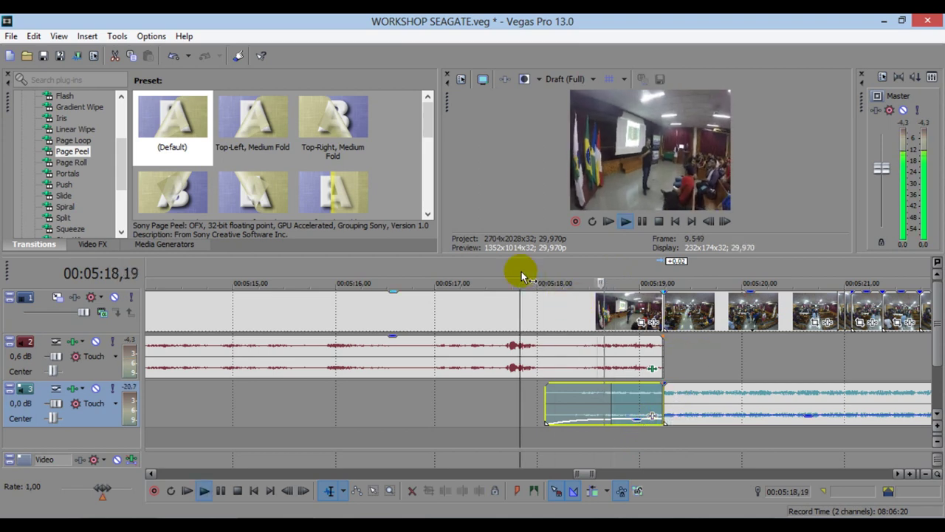
scroll(622, 325, down, 3)
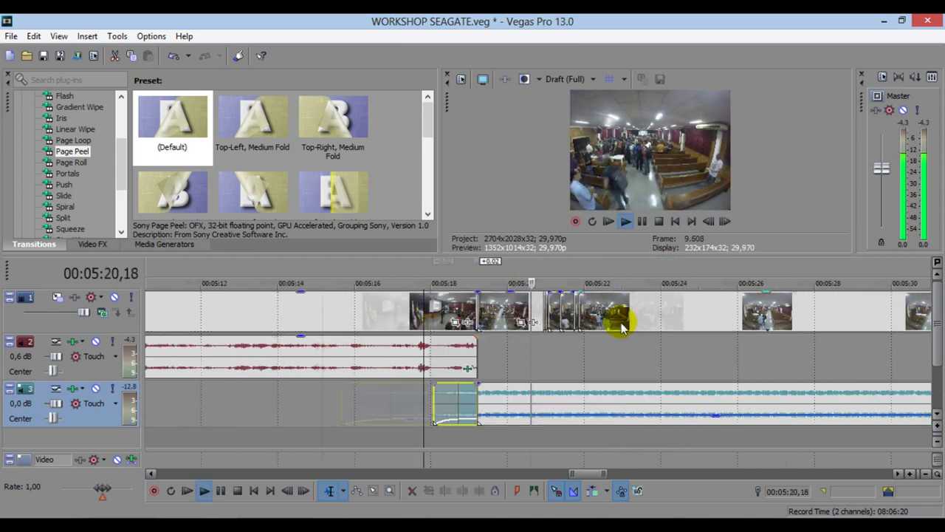
scroll(622, 325, down, 3)
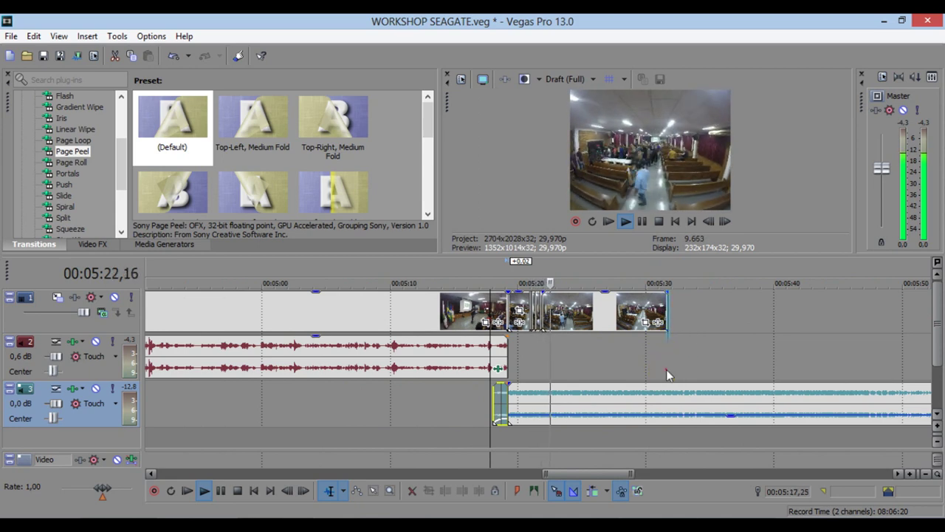
click(666, 369)
click(641, 221)
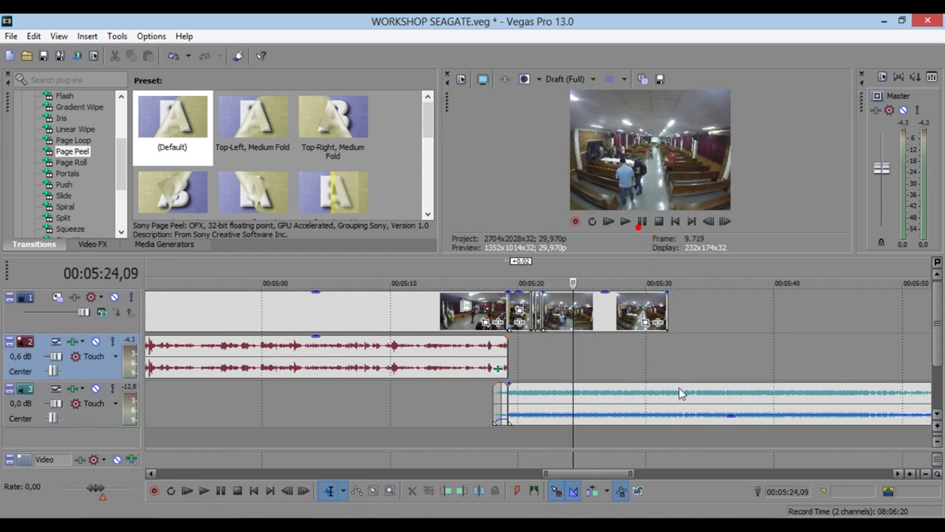
- Split the track 3 music at the video's end, 00:05:31,21, delete the remainder and add a short fade-out to the music
click(662, 391)
click(667, 387)
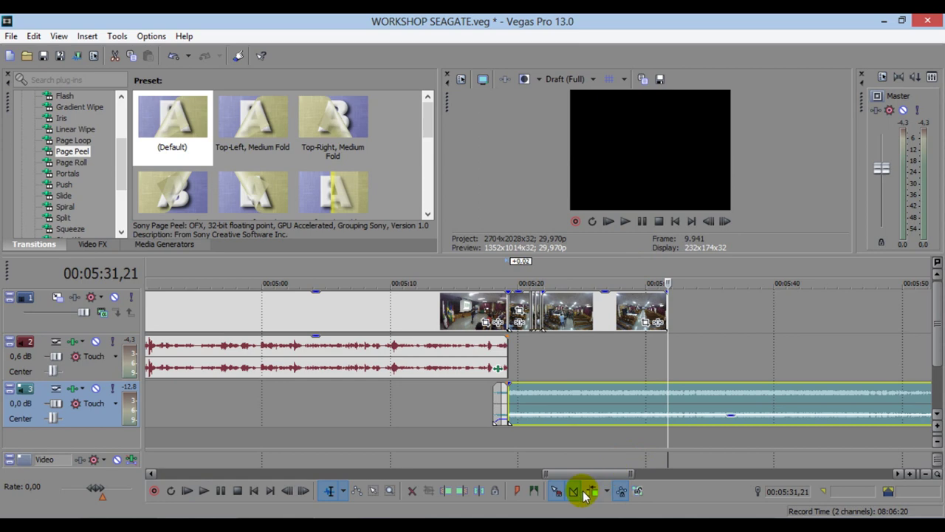
click(478, 490)
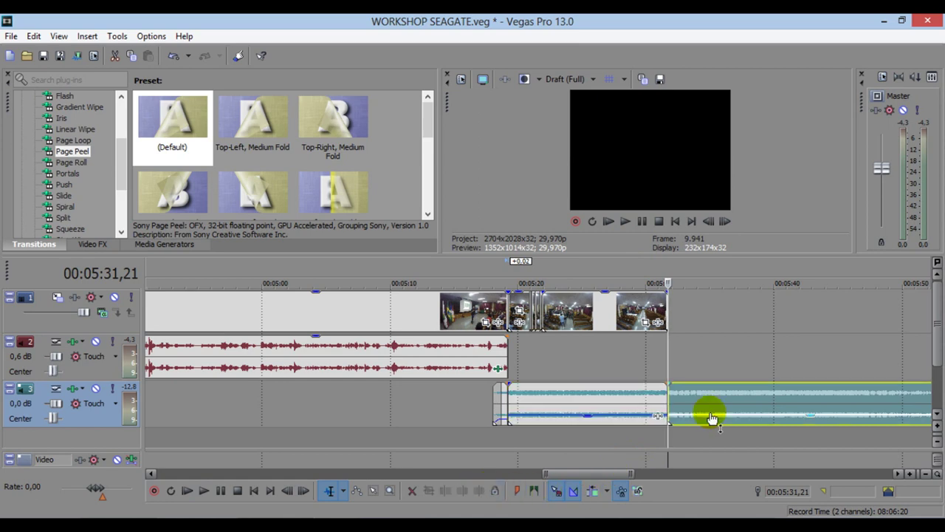
key(Delete)
drag(664, 416, 664, 417)
key(backslash)
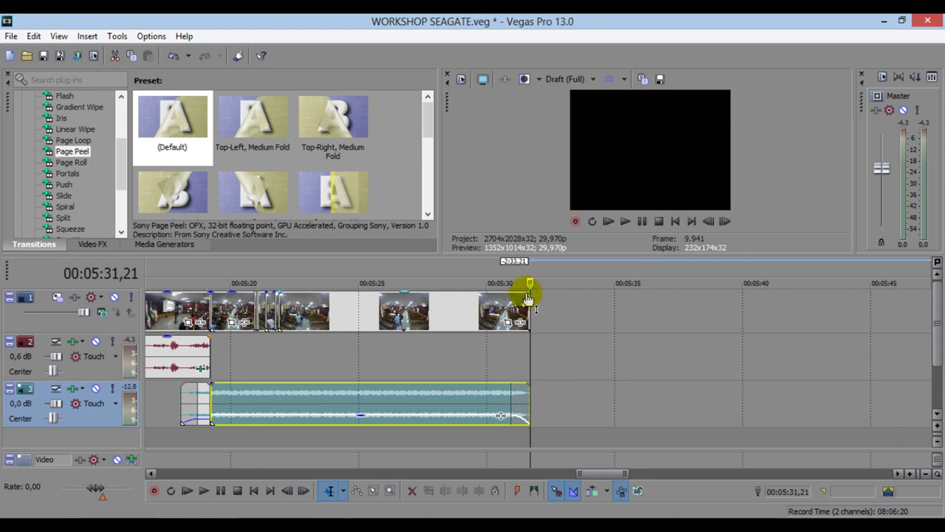
- Browse the transition categories from 3D Cascade to Slide, comparing their presets for the ending of the last video clip
click(63, 185)
click(74, 128)
click(62, 119)
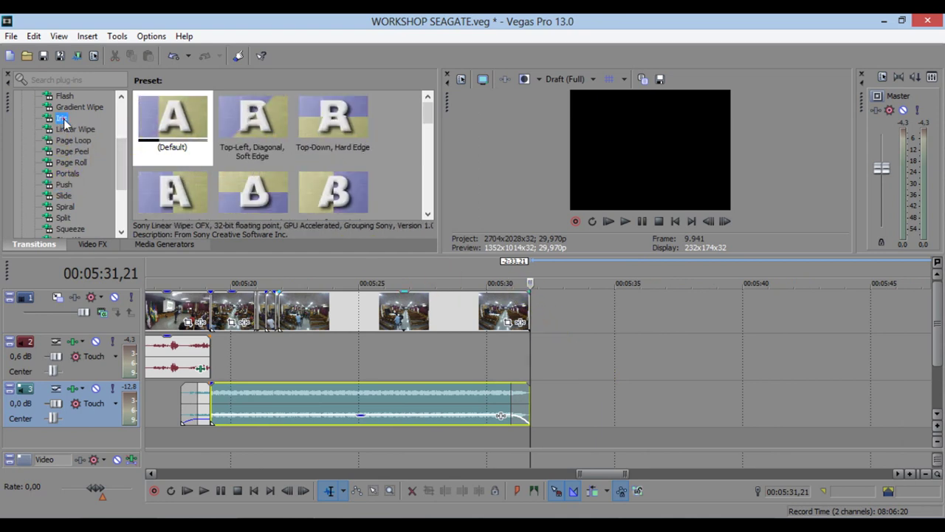
scroll(64, 122, up, 3)
click(76, 173)
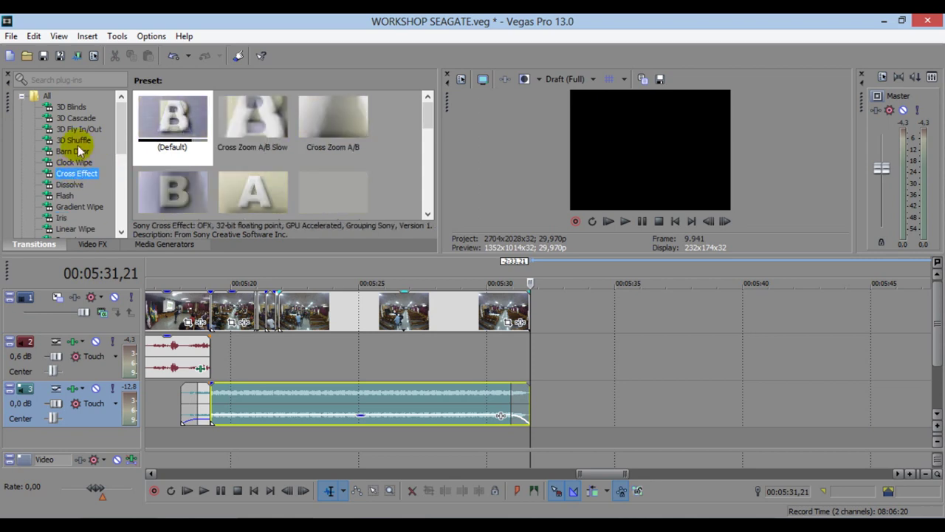
click(73, 140)
click(72, 150)
click(76, 172)
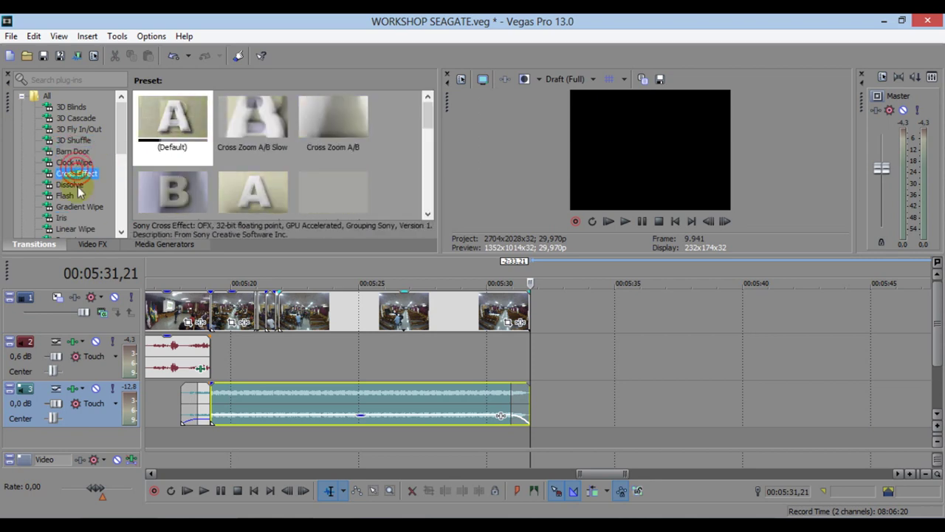
click(74, 185)
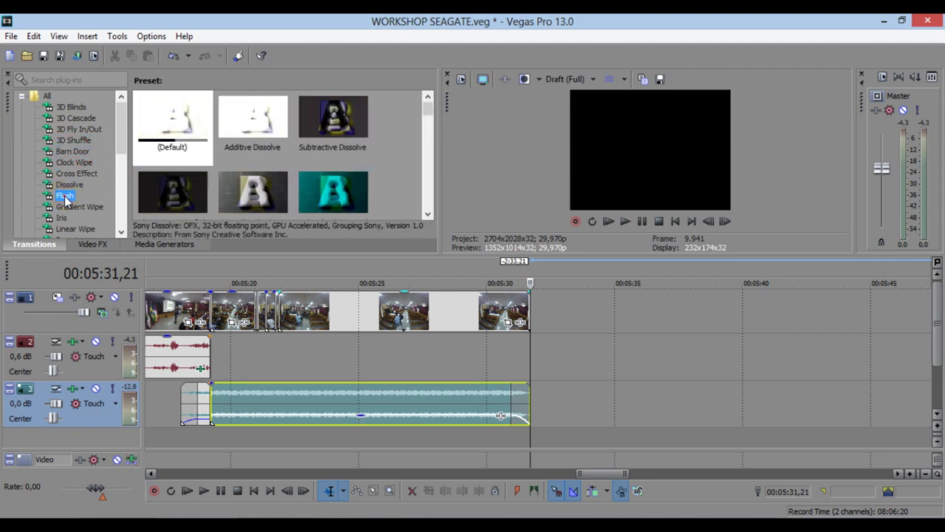
click(70, 206)
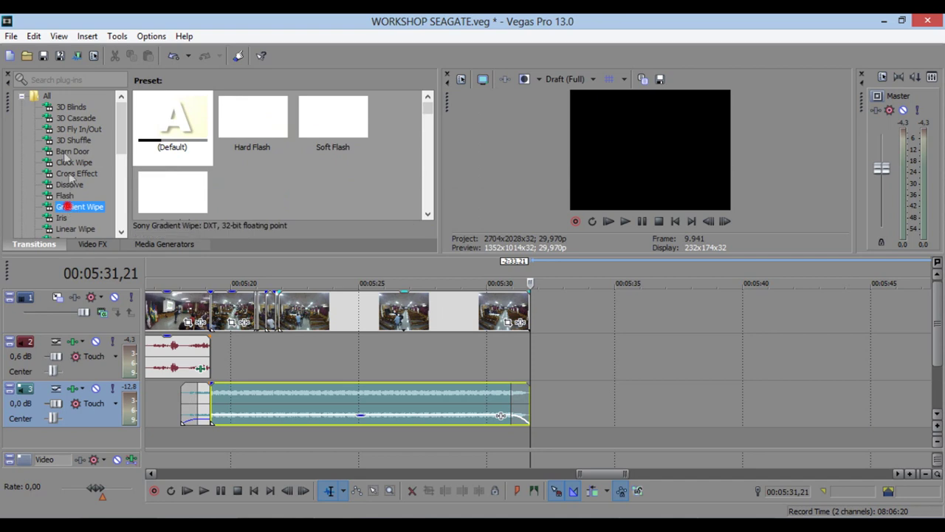
click(67, 152)
click(74, 118)
click(74, 139)
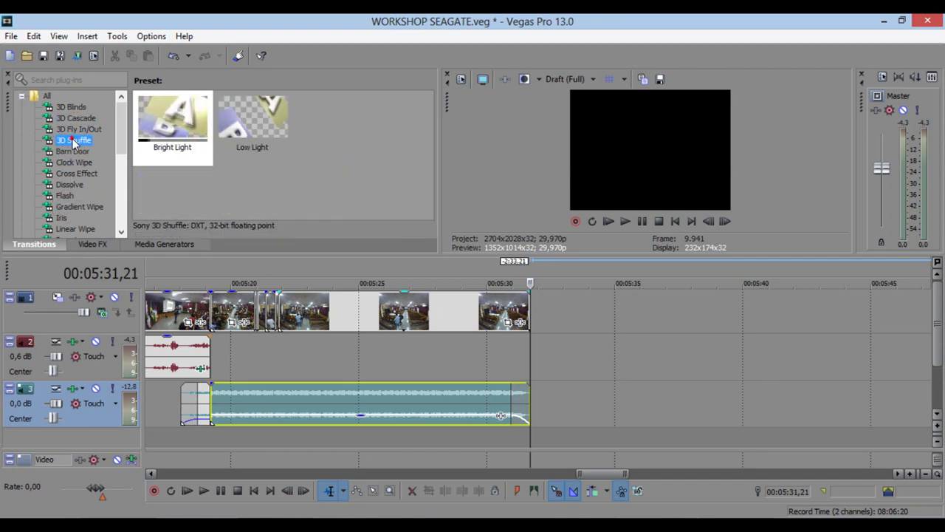
click(73, 161)
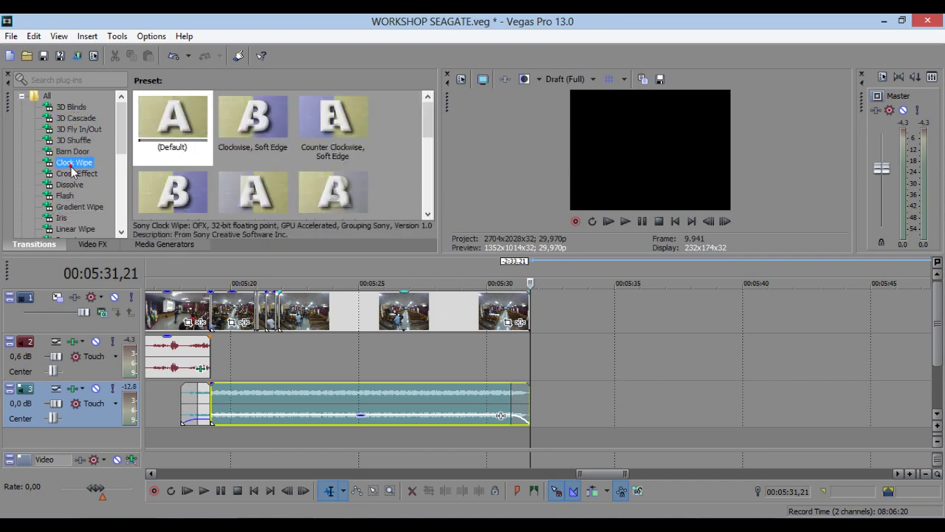
click(65, 196)
scroll(70, 192, down, 2)
click(68, 173)
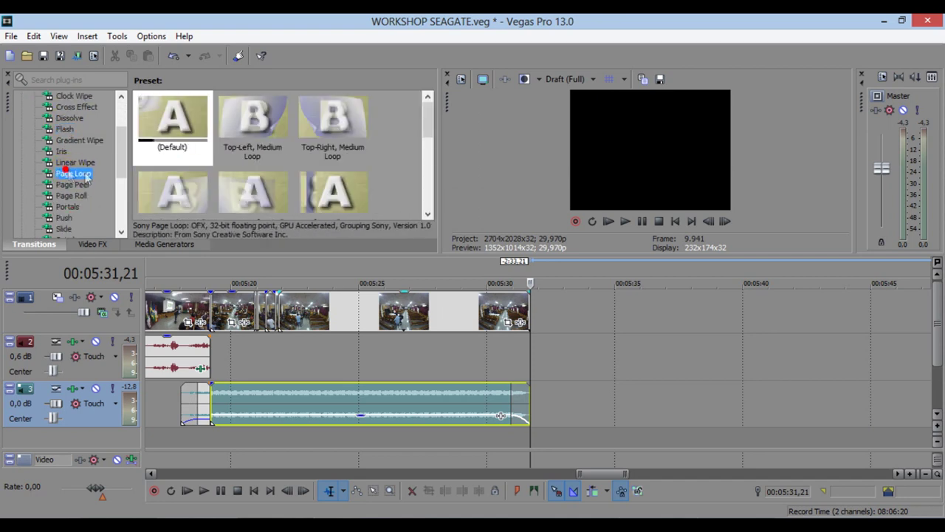
click(81, 184)
scroll(78, 188, down, 1)
click(65, 174)
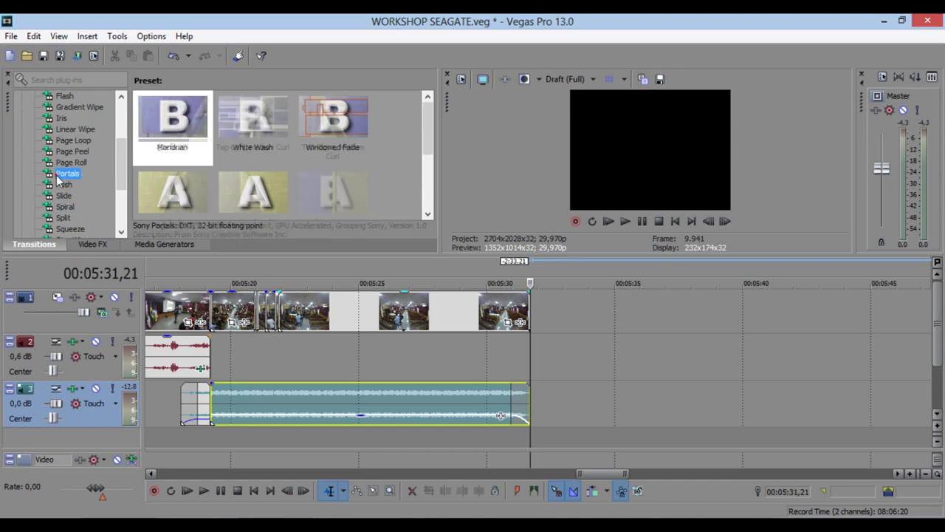
click(61, 195)
click(63, 174)
click(65, 184)
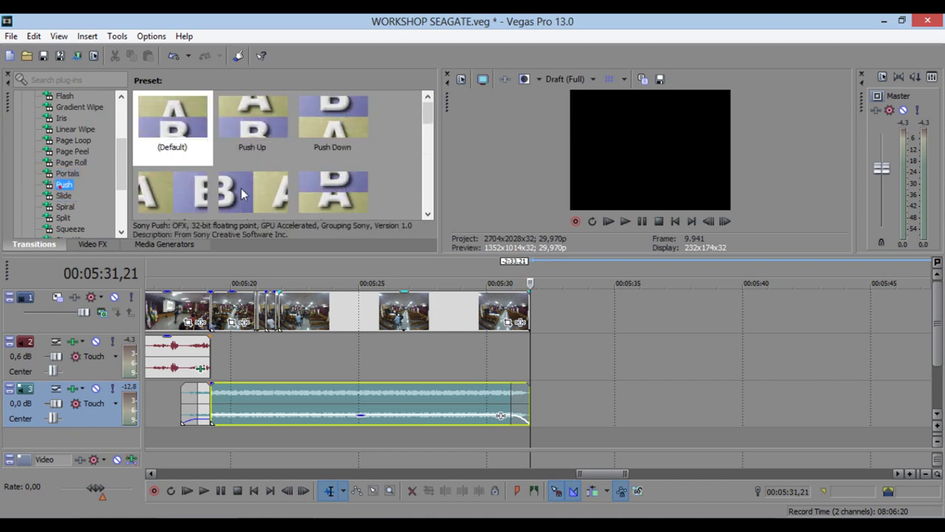
- Apply the Portals transition with the Mondrian preset to the end of the last clip on track 1, keeping its default settings
click(49, 175)
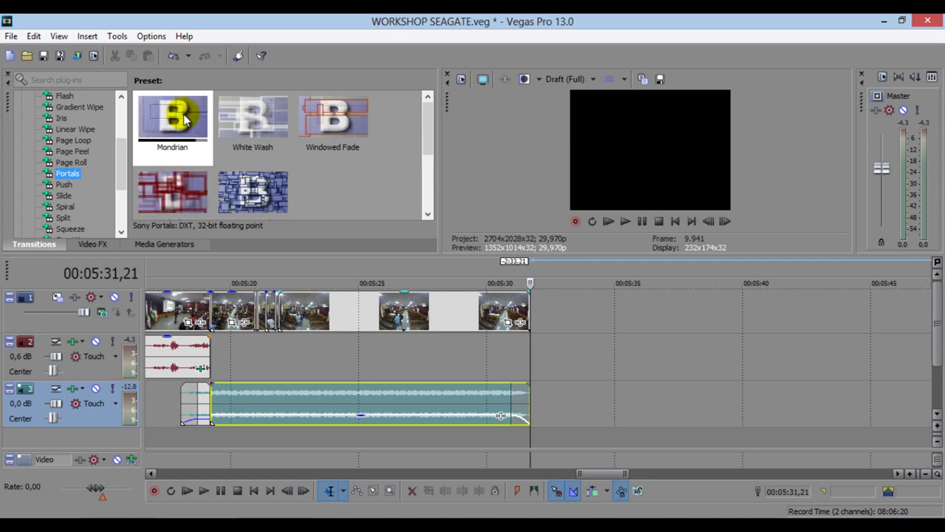
drag(177, 122, 529, 327)
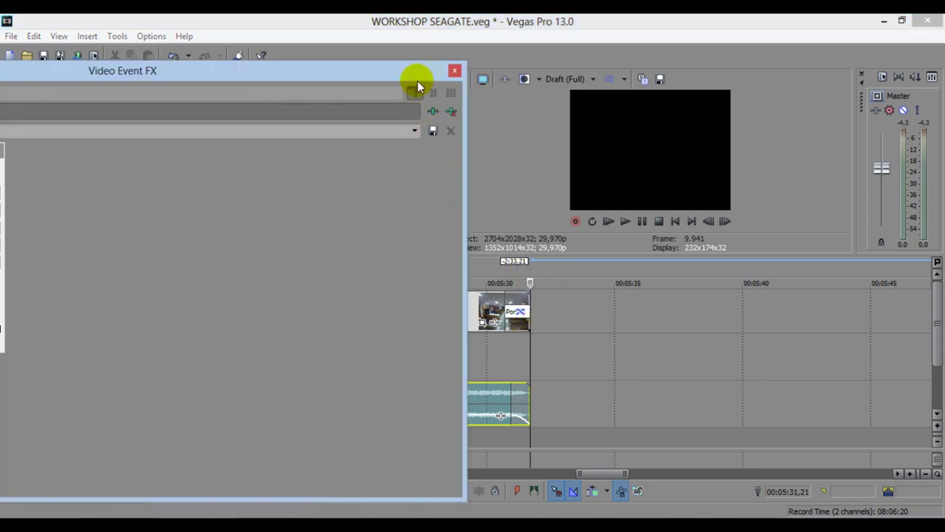
click(454, 70)
- Play the final seconds of the video repeatedly to preview the Mondrian transition together with the music fade-out
click(477, 266)
key(space)
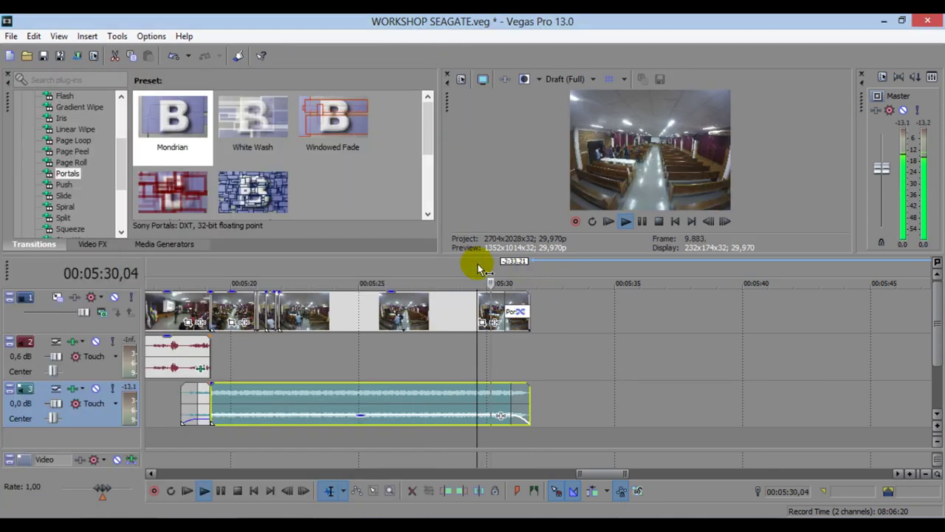
click(499, 269)
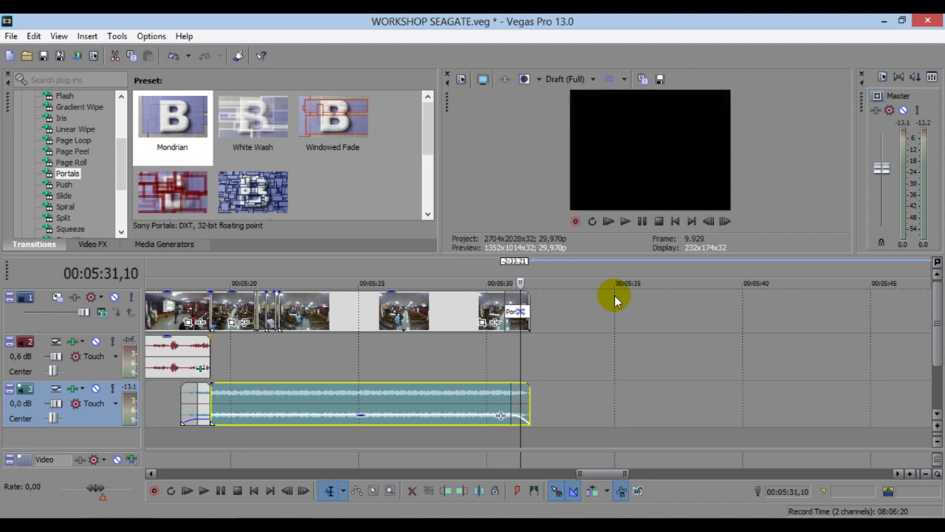
click(500, 278)
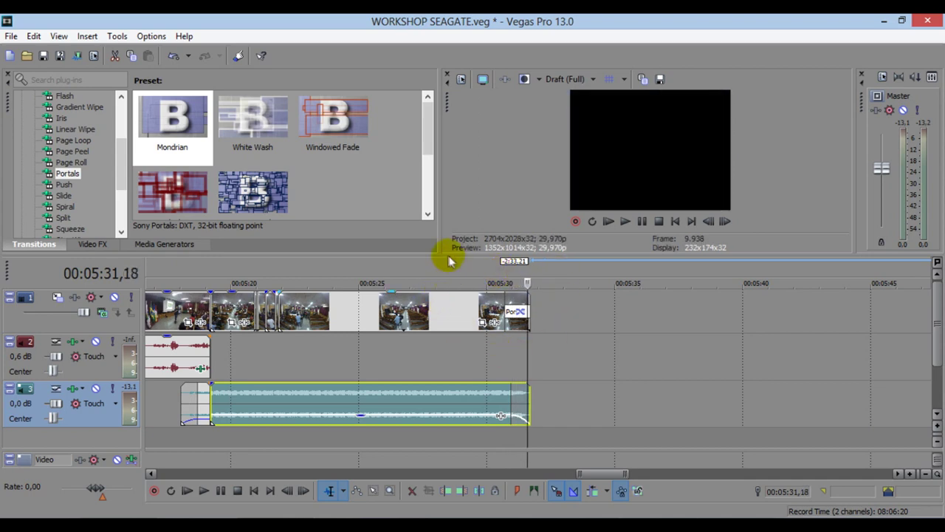
click(464, 277)
key(space)
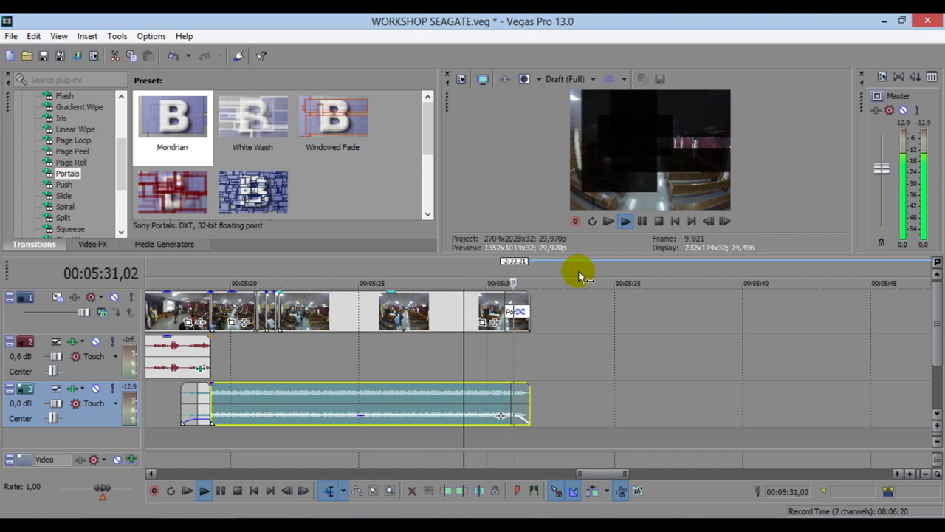
- Insert the "- FINAL 2017" video from the desktop folder "INSCREVASEEOK E FINAL 25.03.17" directly after the last clip on track 1
key(space)
click(643, 223)
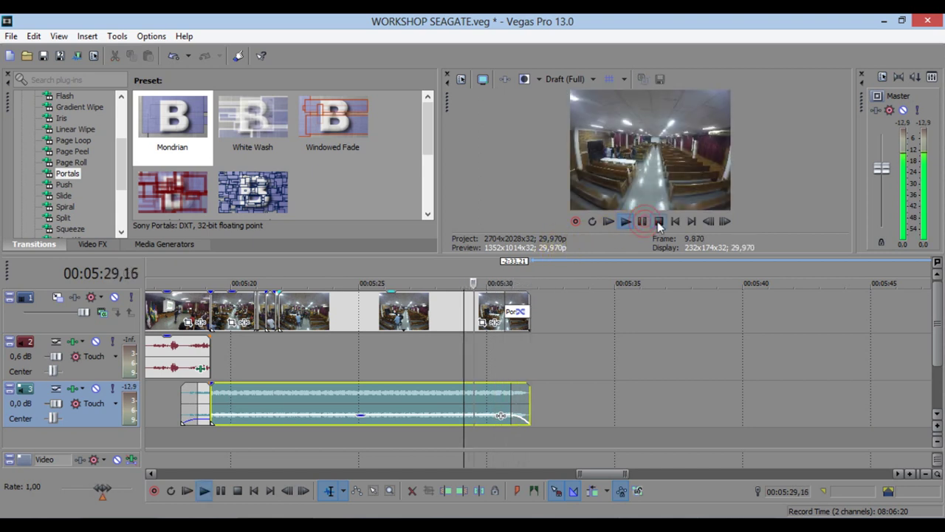
key(space)
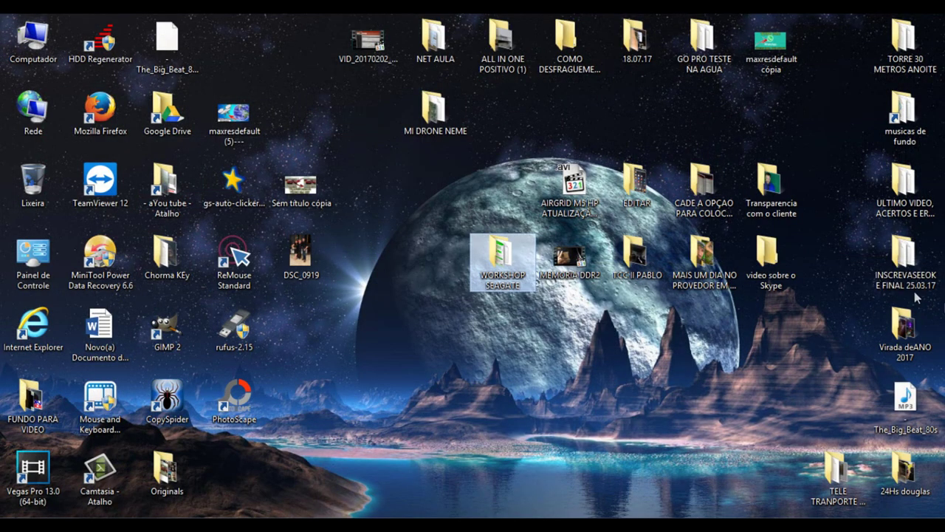
double_click(902, 259)
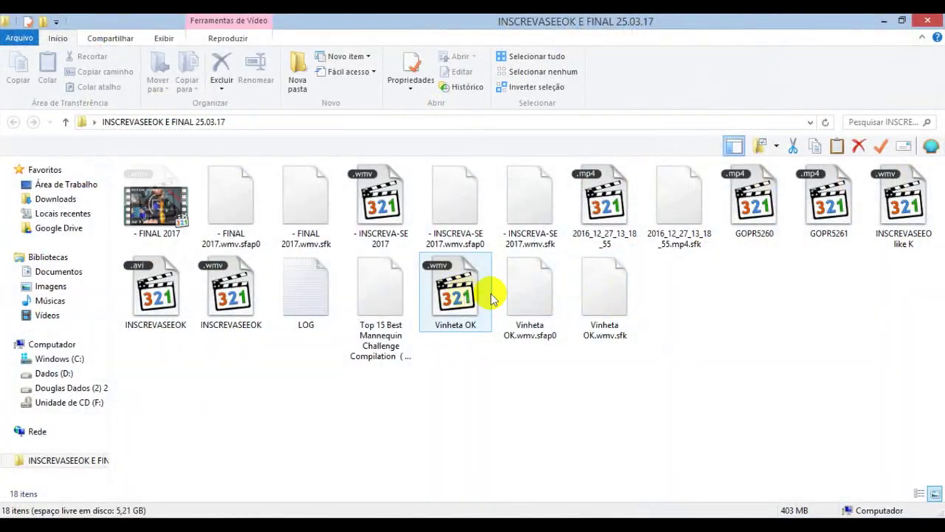
drag(168, 244, 539, 344)
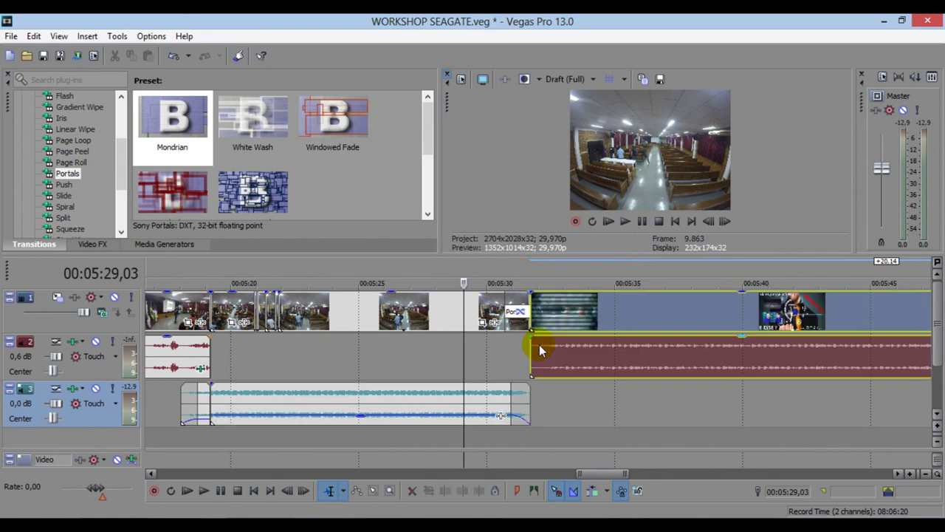
click(539, 271)
scroll(646, 322, down, 4)
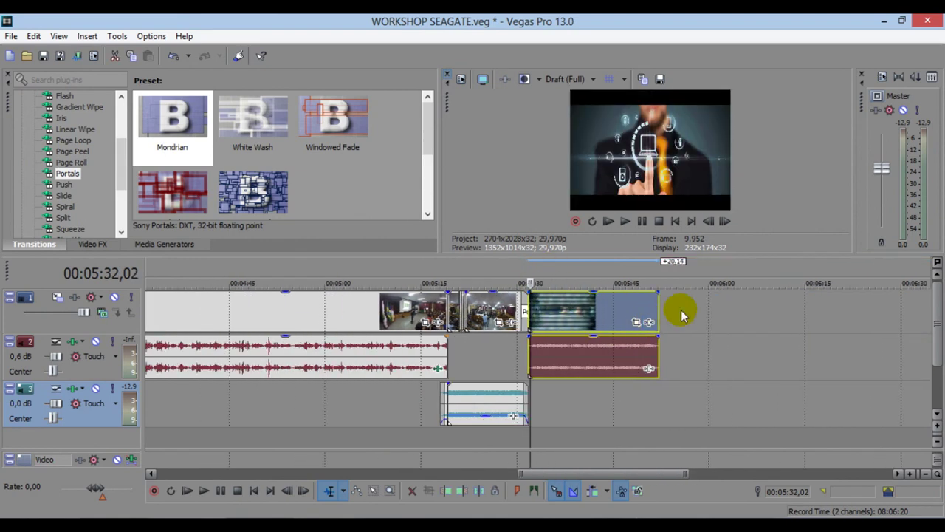
- Try switching off Maintain aspect ratio for the FINAL 2017 video event
click(637, 323)
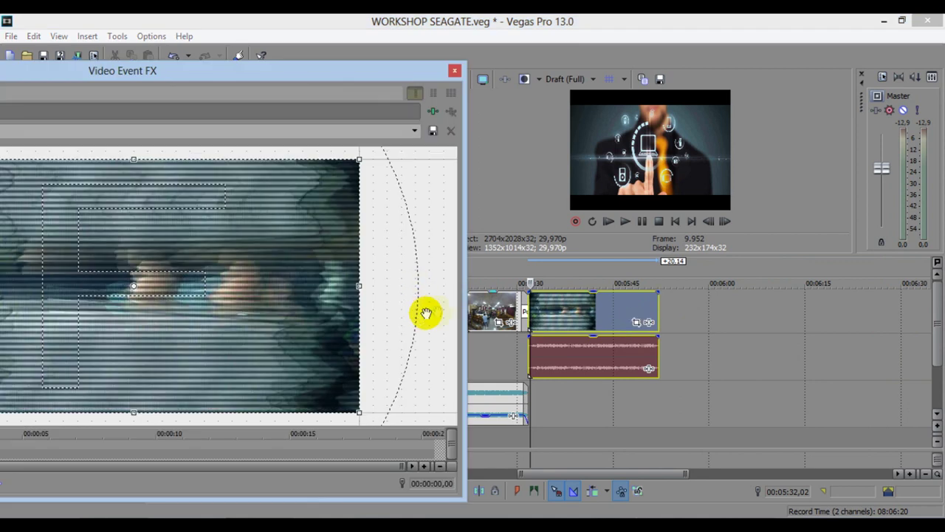
click(454, 70)
right_click(594, 318)
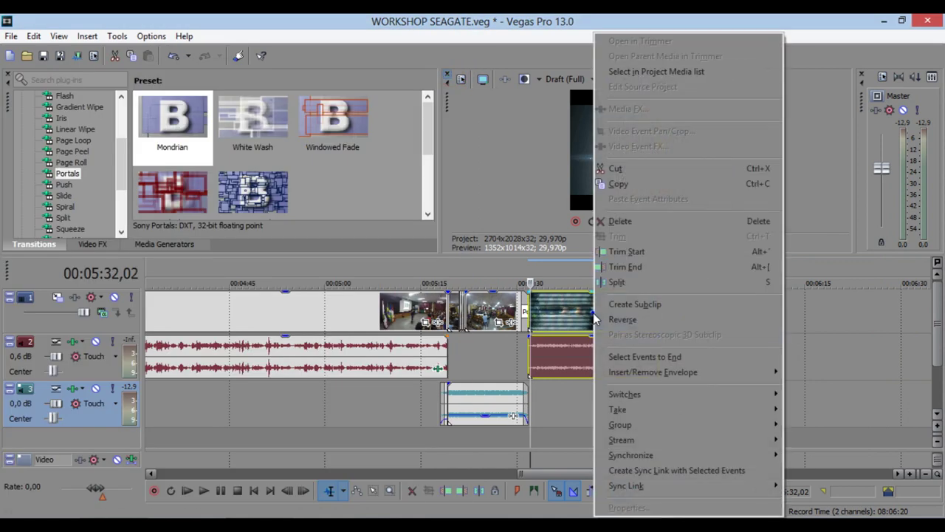
click(559, 318)
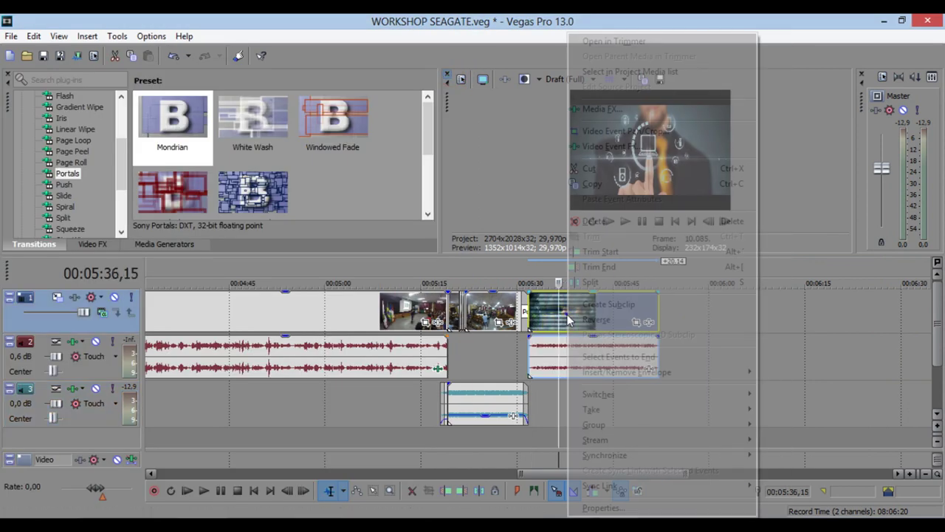
click(639, 504)
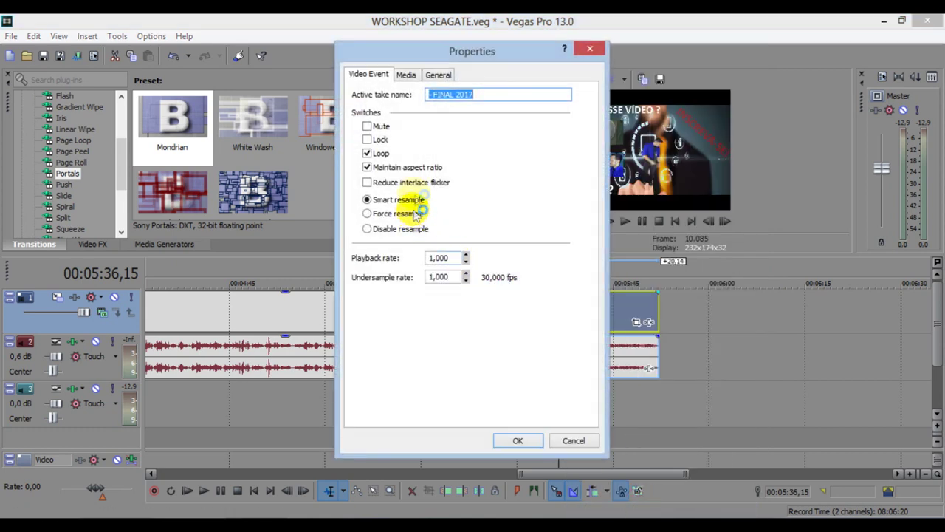
click(413, 167)
click(517, 440)
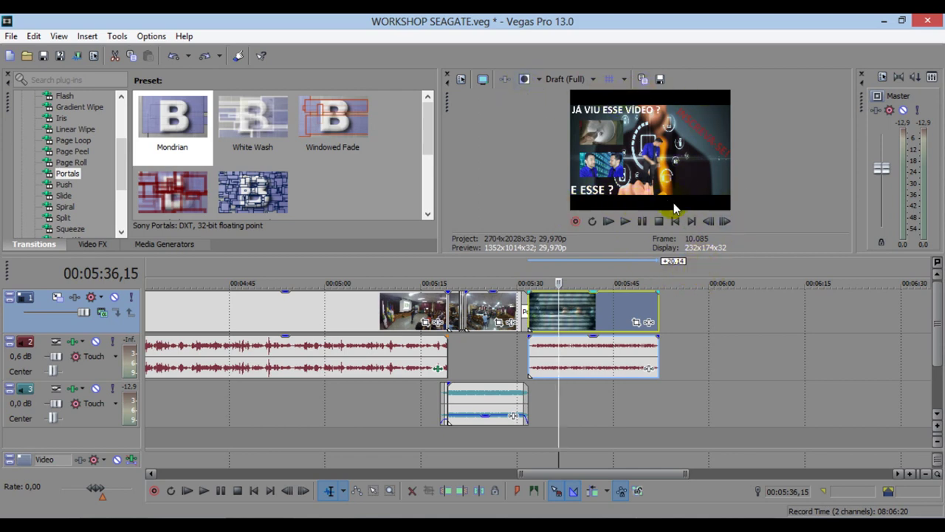
- Try stretching the FINAL 2017 clip's pan/crop frame beyond its upper edge, then bring it back to the clip's edge
click(635, 322)
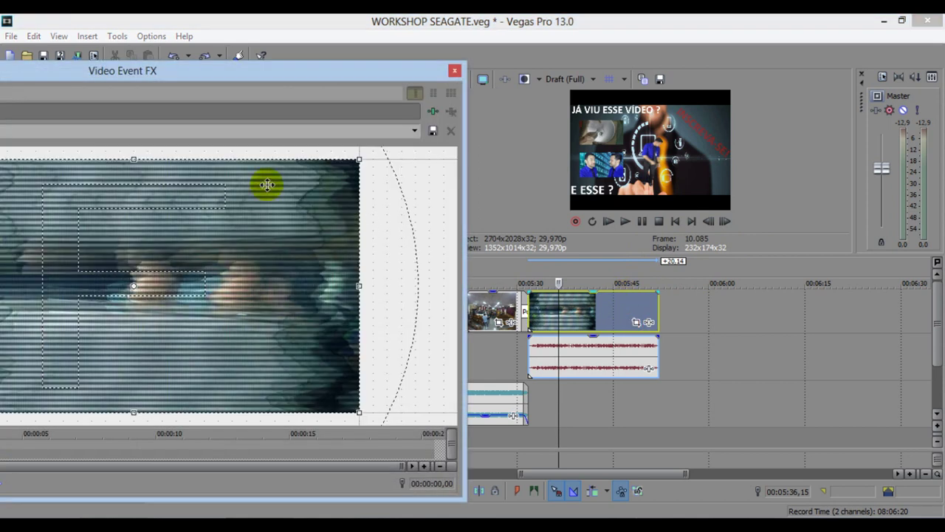
drag(140, 160, 141, 99)
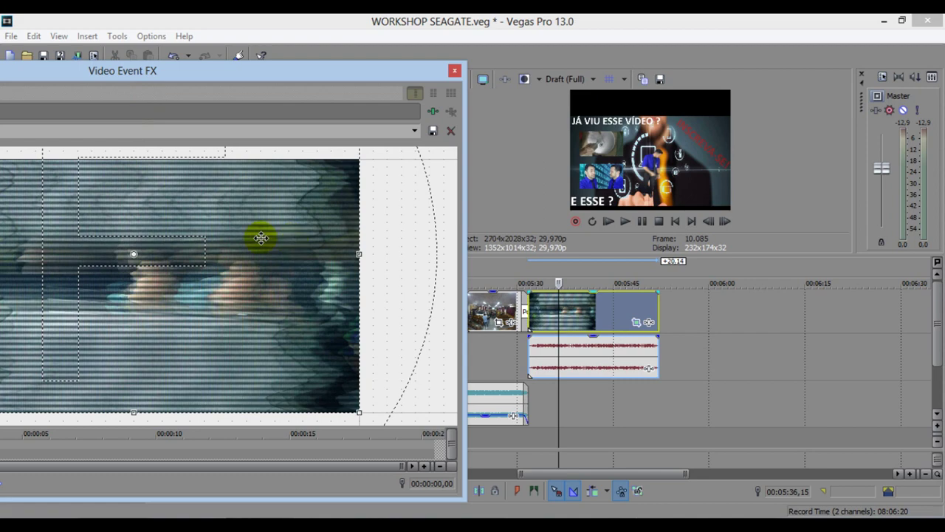
scroll(118, 172, down, 5)
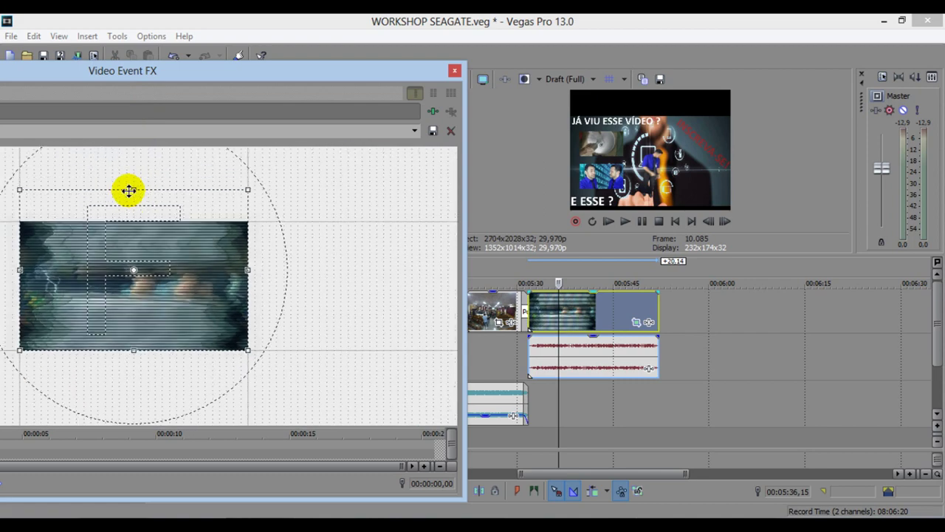
scroll(129, 191, down, 1)
drag(133, 199, 117, 227)
click(716, 103)
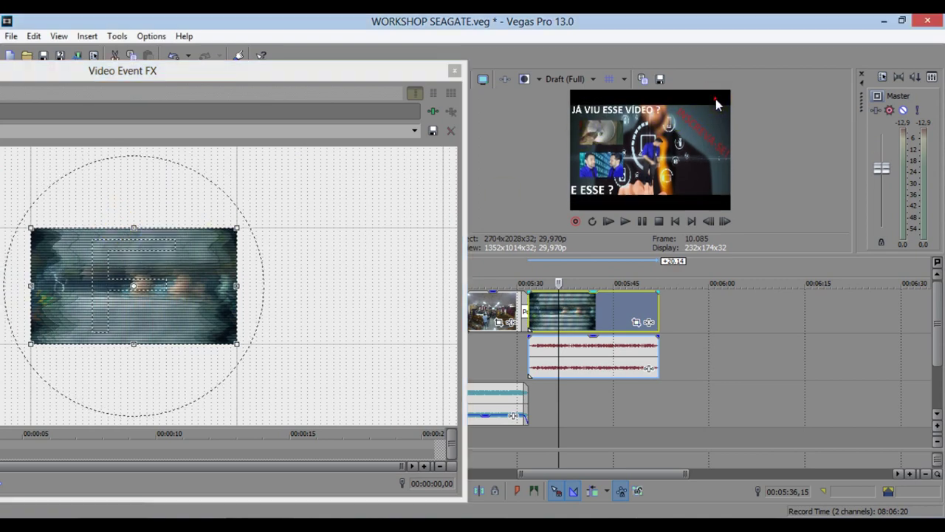
- Extend the pan/crop frame beyond the clip's lower-left corner and shift it slightly right
drag(32, 343, 2, 372)
mouse_move(3, 379)
mouse_down()
mouse_move(95, 355)
mouse_move(31, 348)
mouse_move(42, 346)
mouse_move(5, 401)
mouse_move(65, 361)
mouse_move(8, 390)
mouse_up()
click(203, 339)
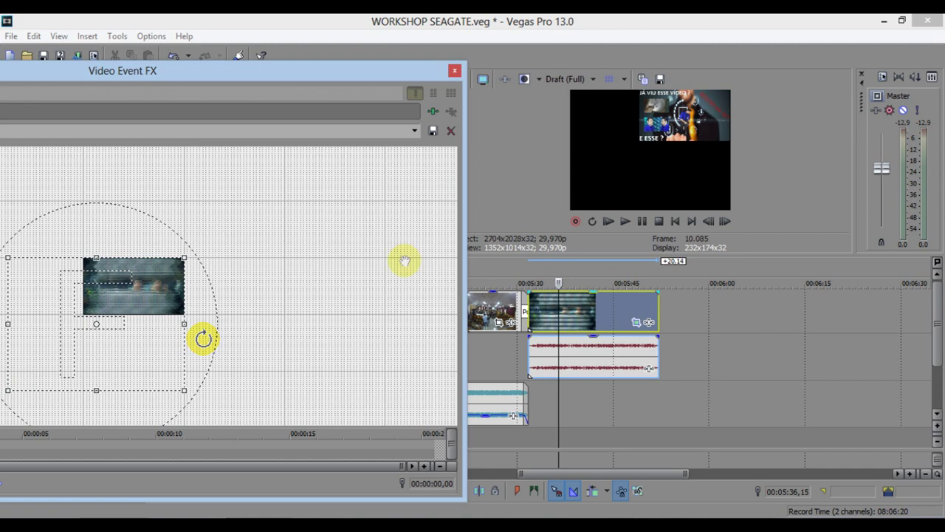
mouse_move(88, 321)
mouse_down()
mouse_move(57, 329)
mouse_move(113, 320)
mouse_move(145, 249)
mouse_move(185, 232)
mouse_move(137, 327)
mouse_move(139, 270)
mouse_move(123, 247)
mouse_move(129, 328)
mouse_move(123, 253)
mouse_move(99, 296)
mouse_up()
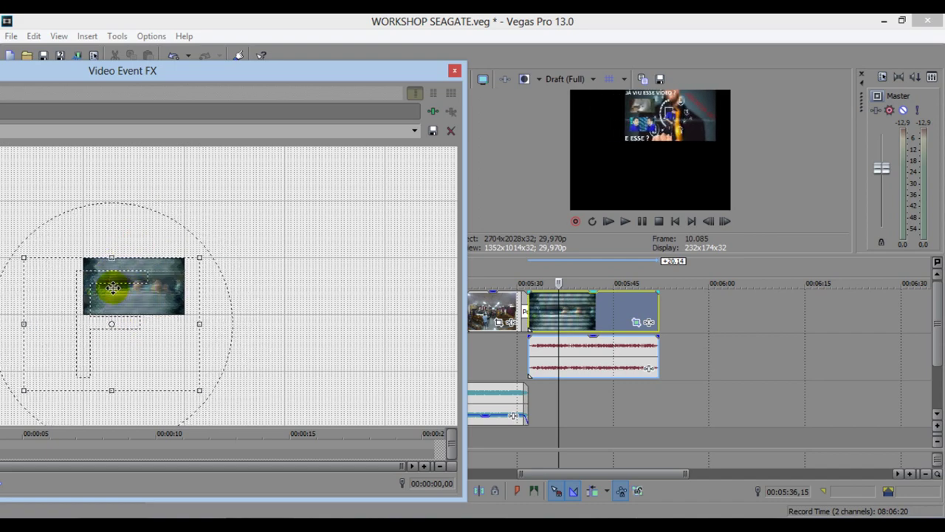
- Check the Maintain aspect ratio switch in the FINAL 2017 event's properties, then close the pan/crop window
right_click(613, 319)
click(647, 507)
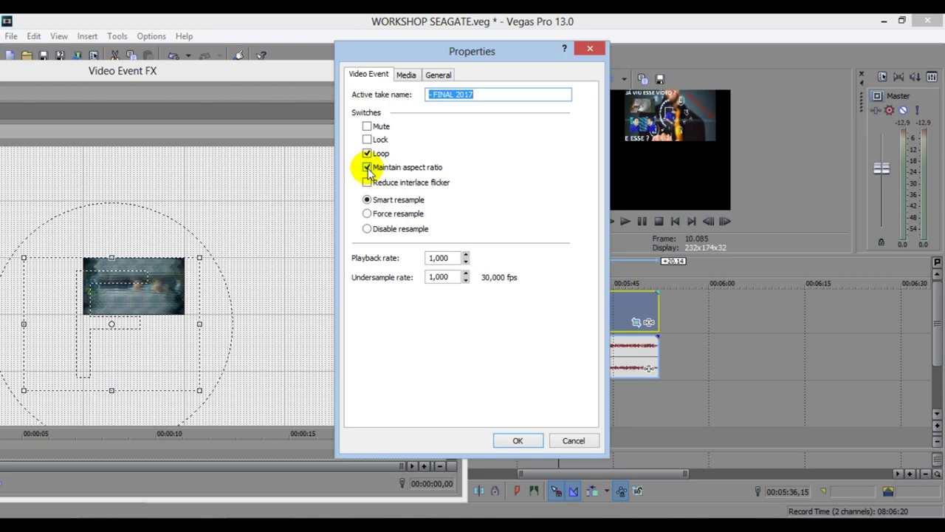
click(518, 440)
click(182, 290)
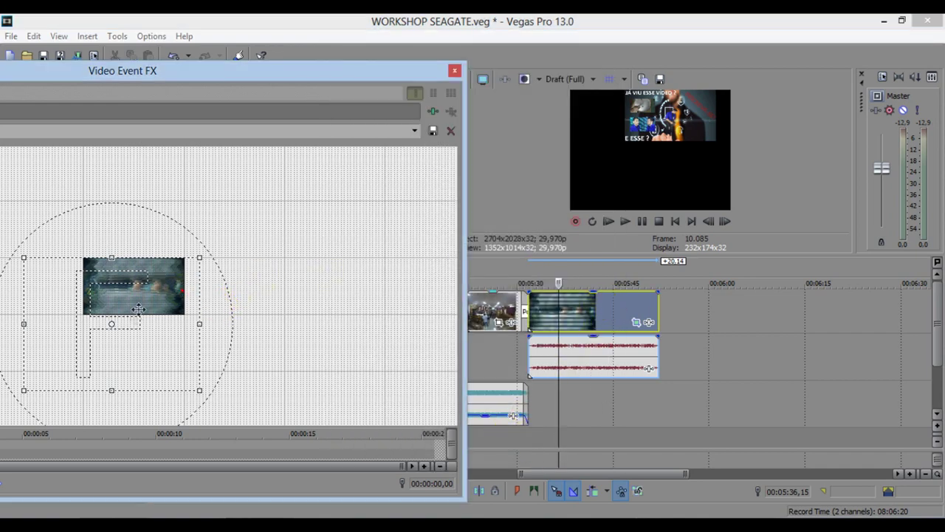
drag(122, 256, 191, 214)
click(454, 71)
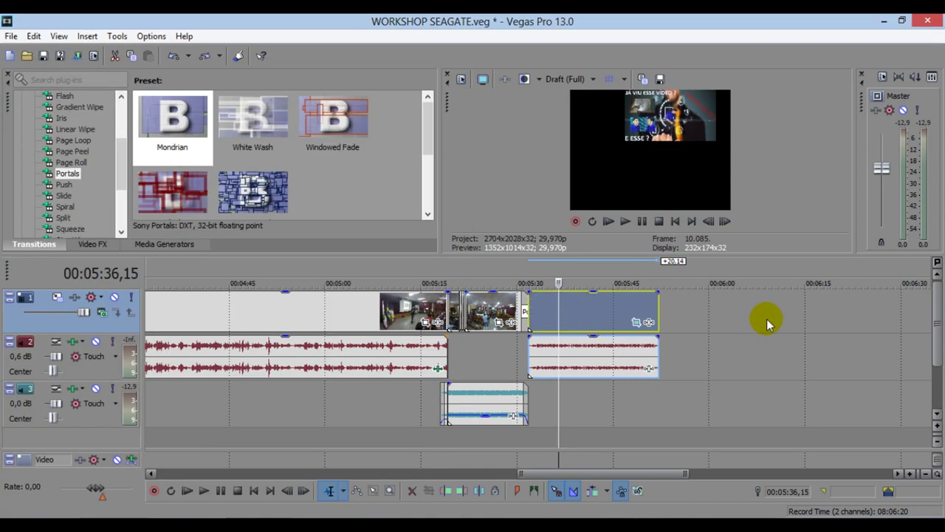
- Resize the FINAL 2017 clip's pan/crop frame back to the edges of the full image
click(568, 267)
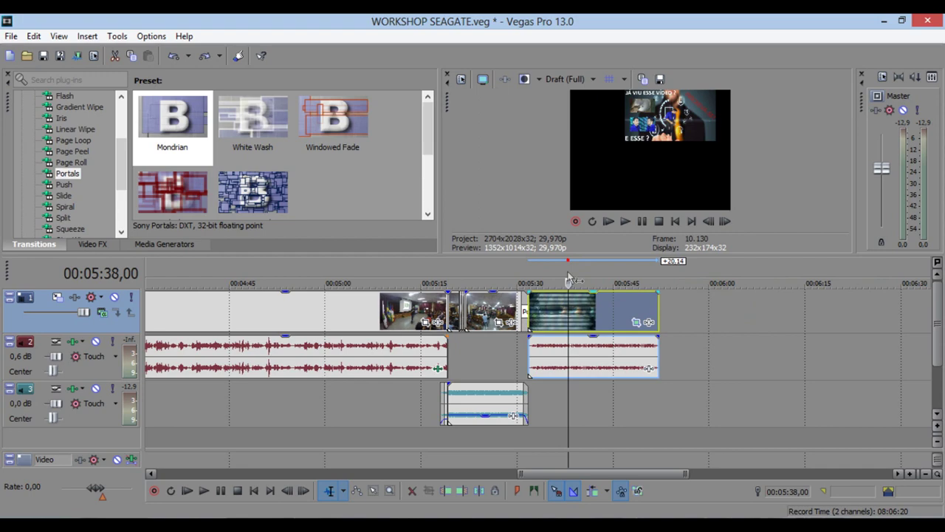
click(636, 322)
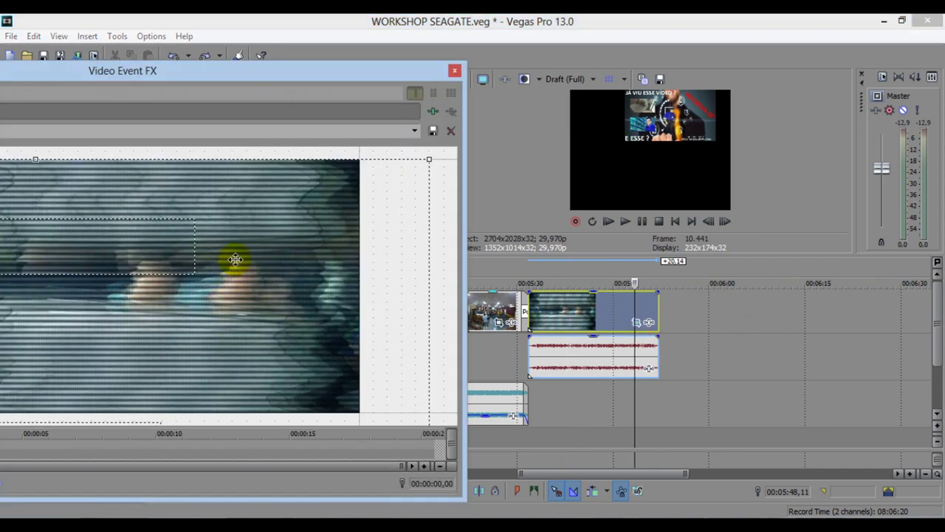
scroll(279, 337, down, 8)
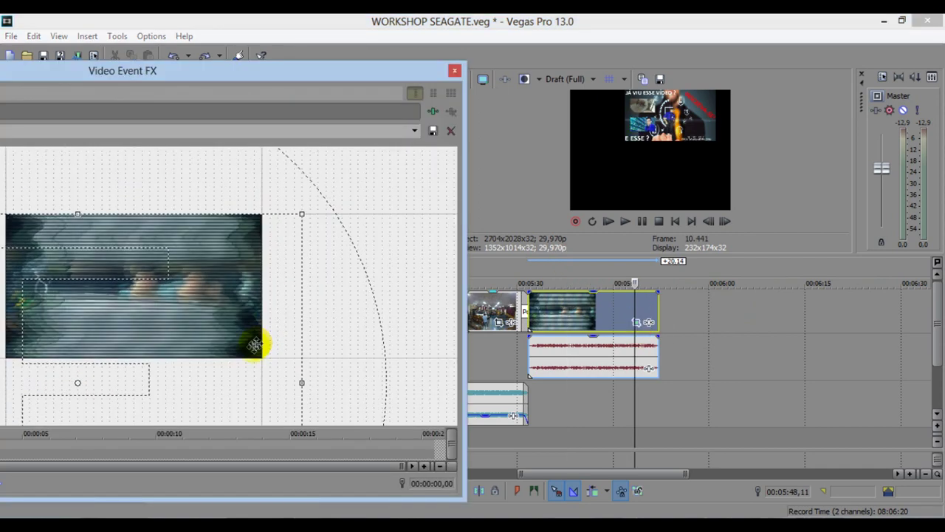
scroll(133, 385, down, 2)
drag(123, 384, 142, 313)
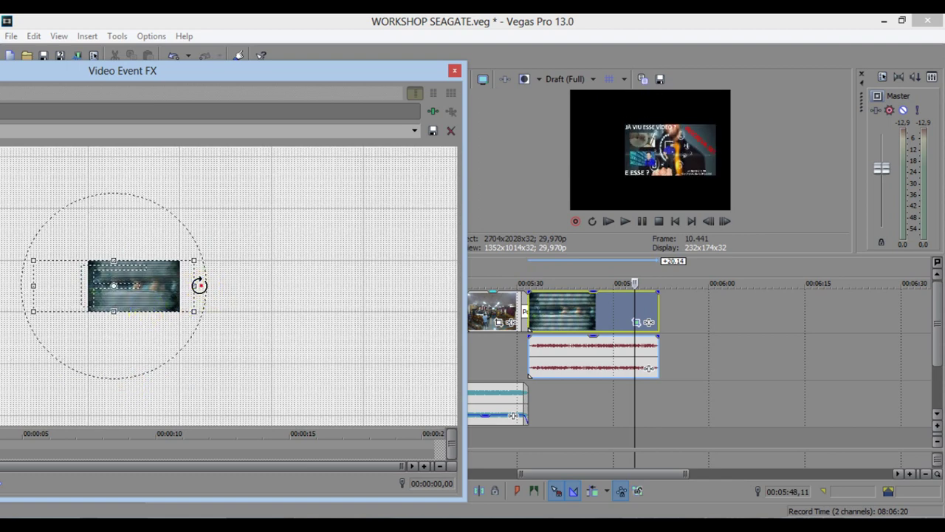
drag(196, 287, 180, 287)
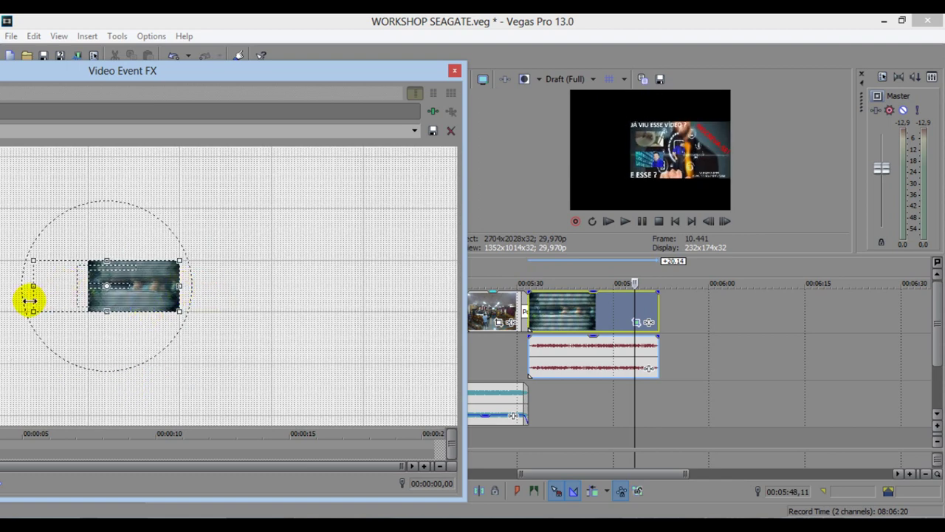
drag(34, 285, 87, 281)
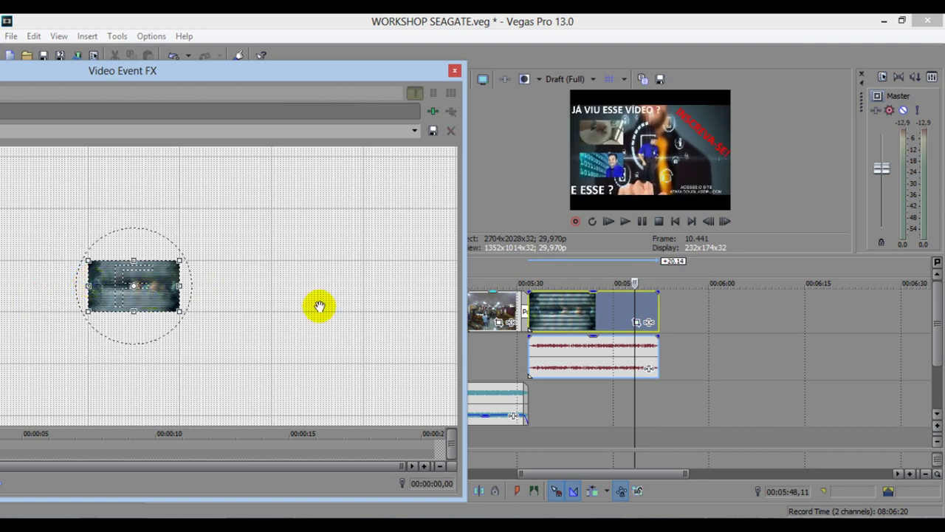
- Turn off Maintain aspect ratio for the FINAL 2017 video event and close its pan/crop window
right_click(587, 314)
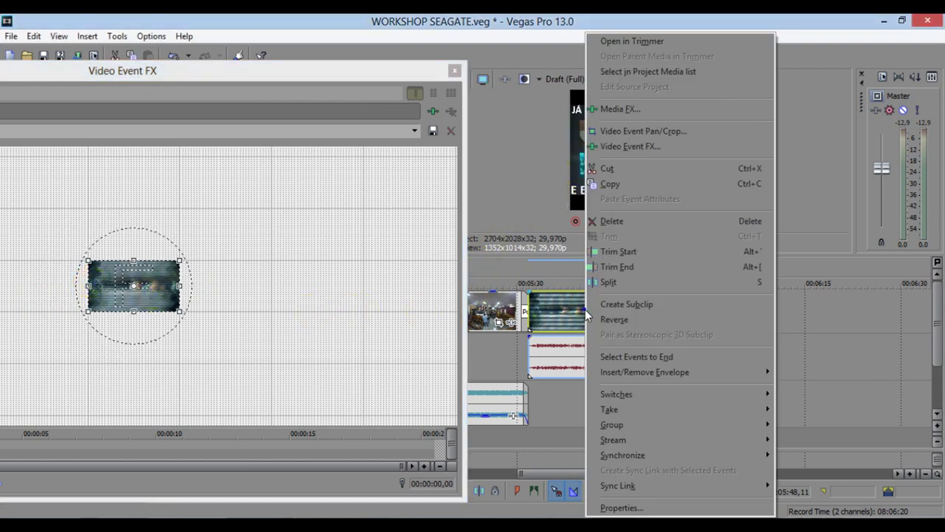
click(619, 508)
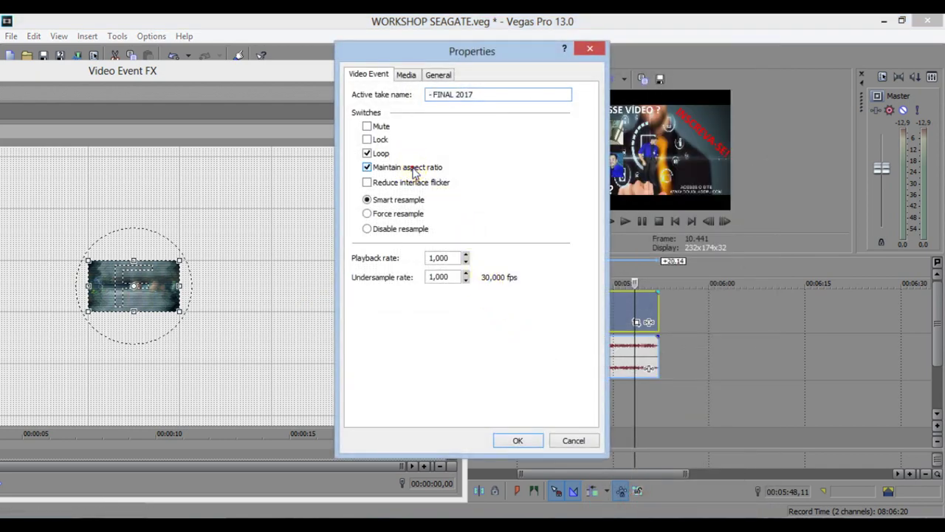
click(519, 440)
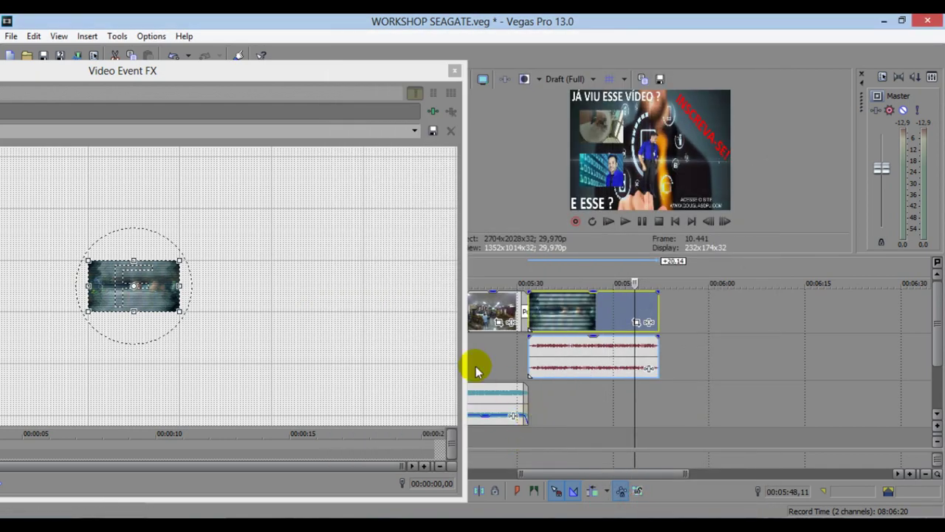
scroll(153, 286, up, 6)
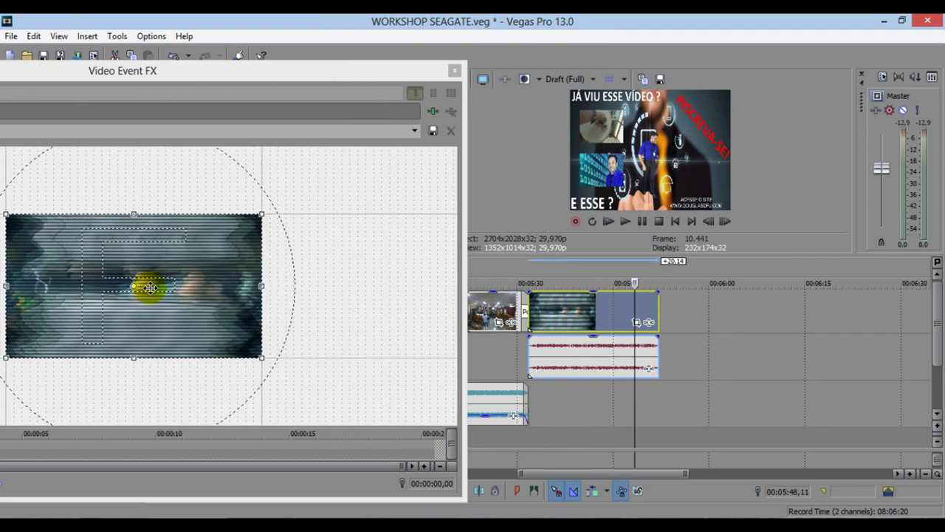
click(135, 211)
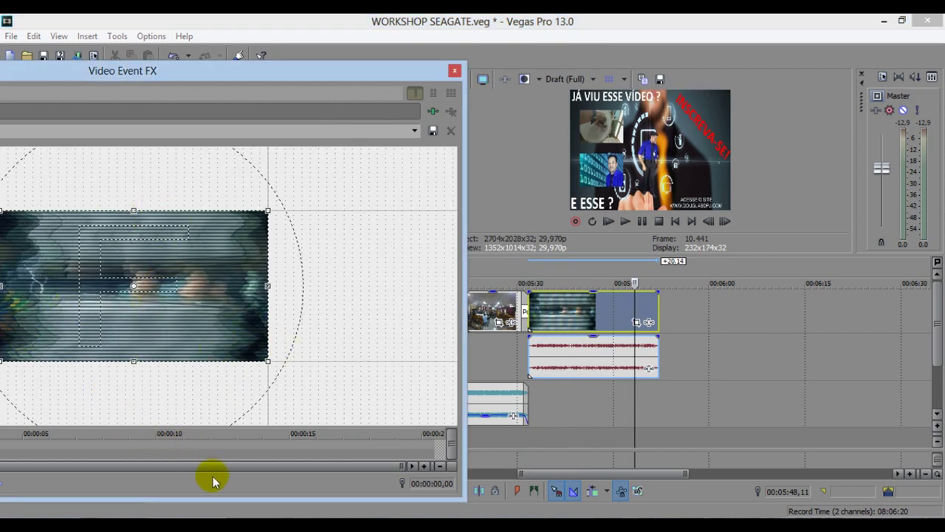
drag(267, 78, 315, 79)
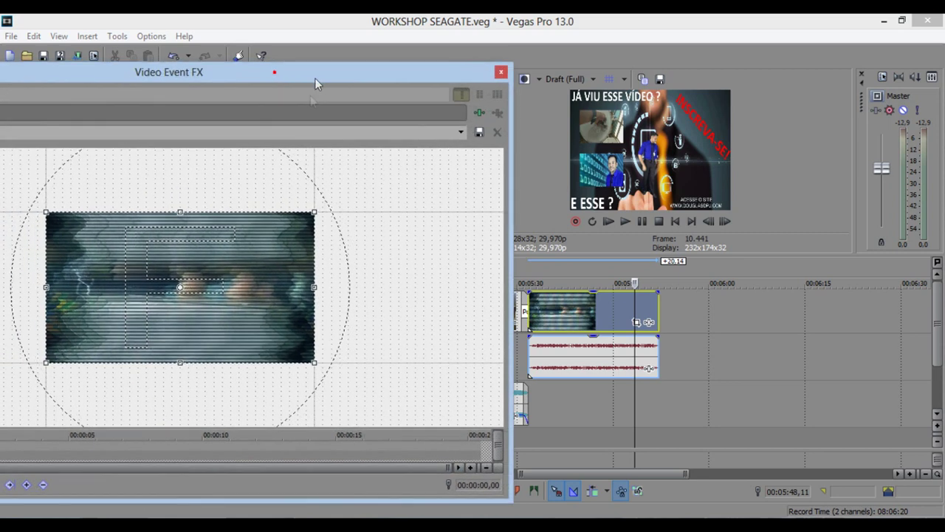
click(502, 70)
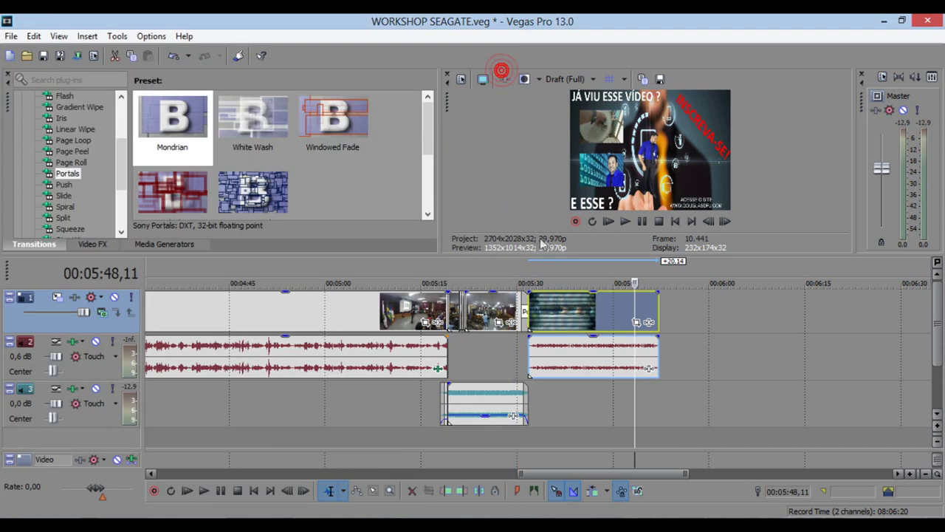
- Return the playhead to the project's start, save the project and show the whole timeline
click(676, 221)
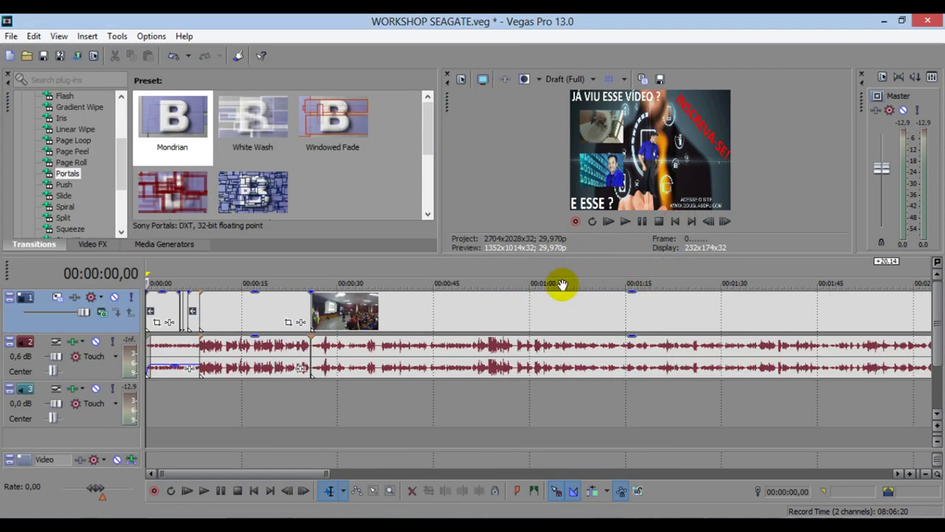
click(43, 58)
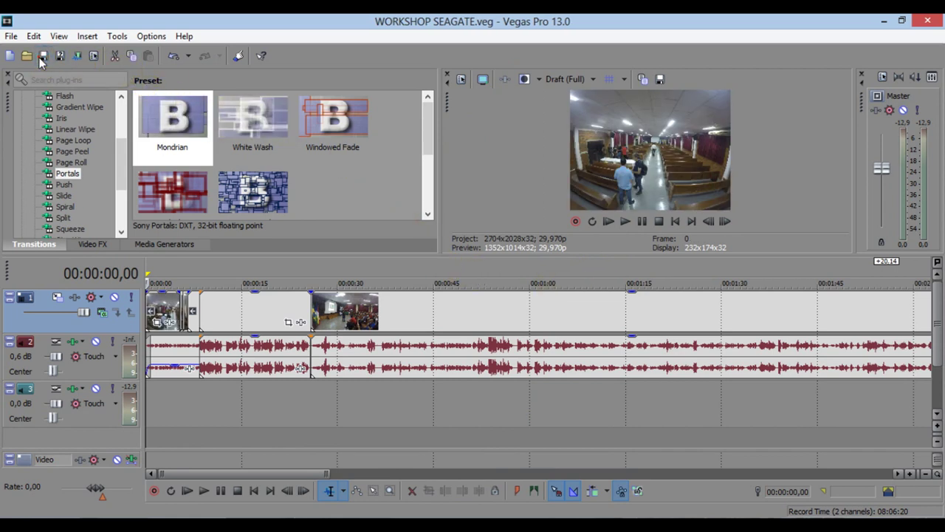
scroll(612, 302, down, 6)
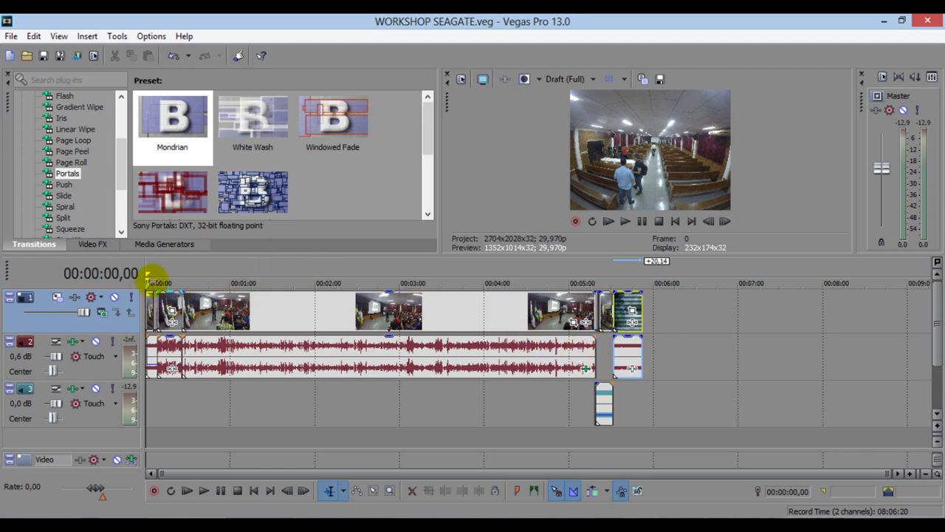
- Set the loop region from the project's start to the end of the FINAL 2017 clip at 00:05:52,05
drag(147, 273, 653, 275)
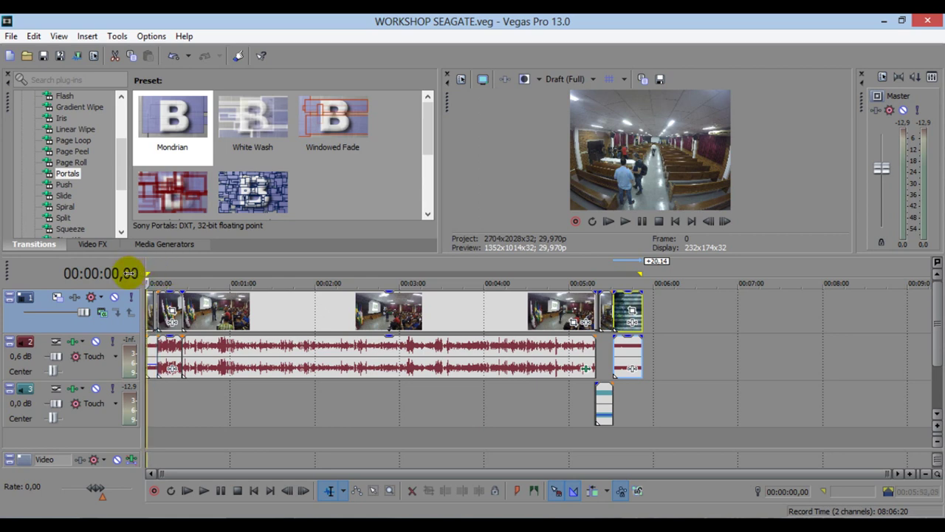
drag(639, 271, 657, 272)
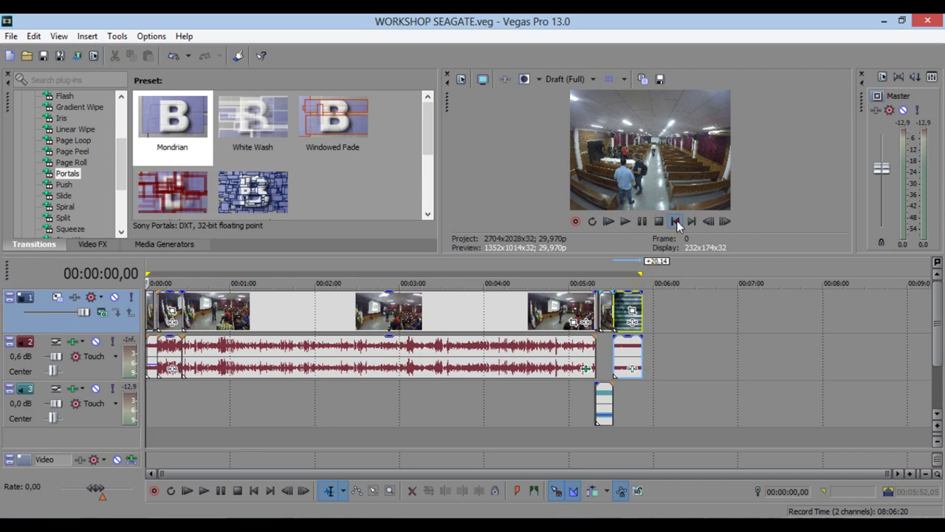
- Play the project from the start to review the opening clips and their transitions into the long talk clip, then pause
key(space)
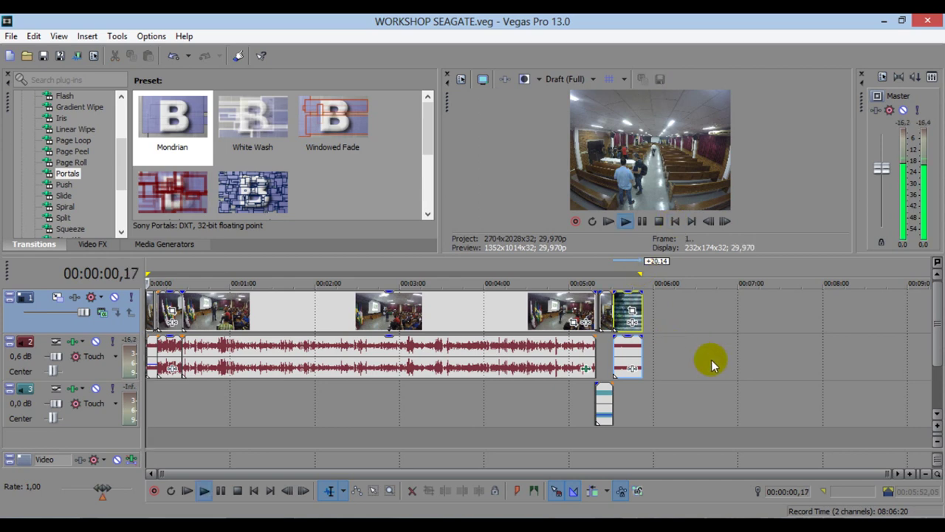
scroll(358, 342, up, 5)
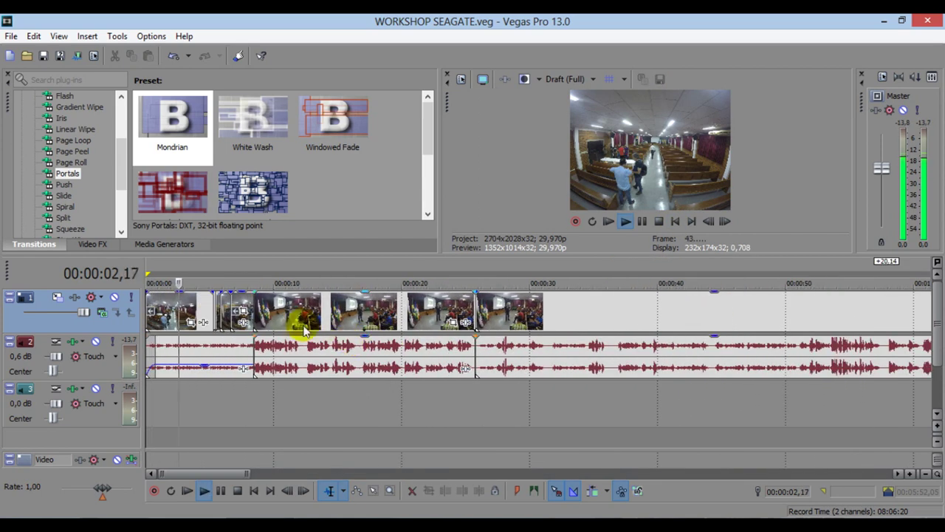
scroll(628, 274, down, 3)
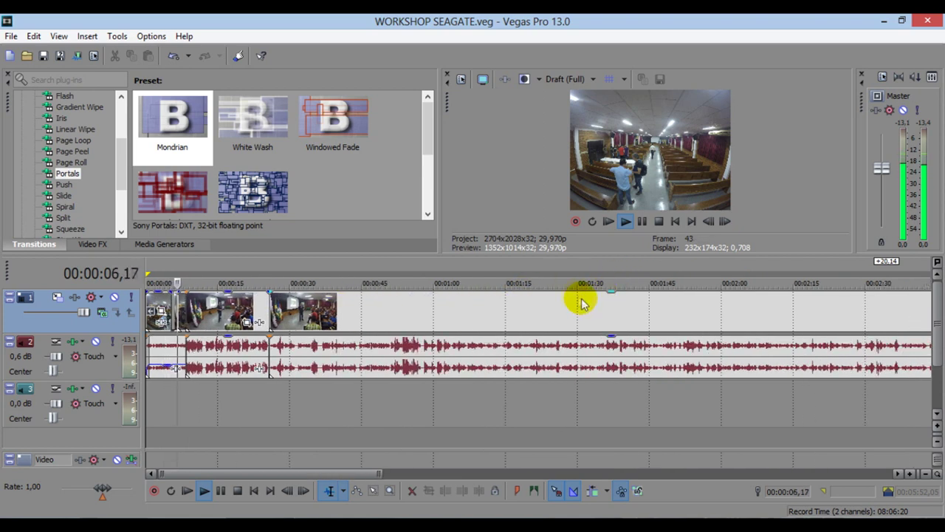
scroll(580, 299, up, 2)
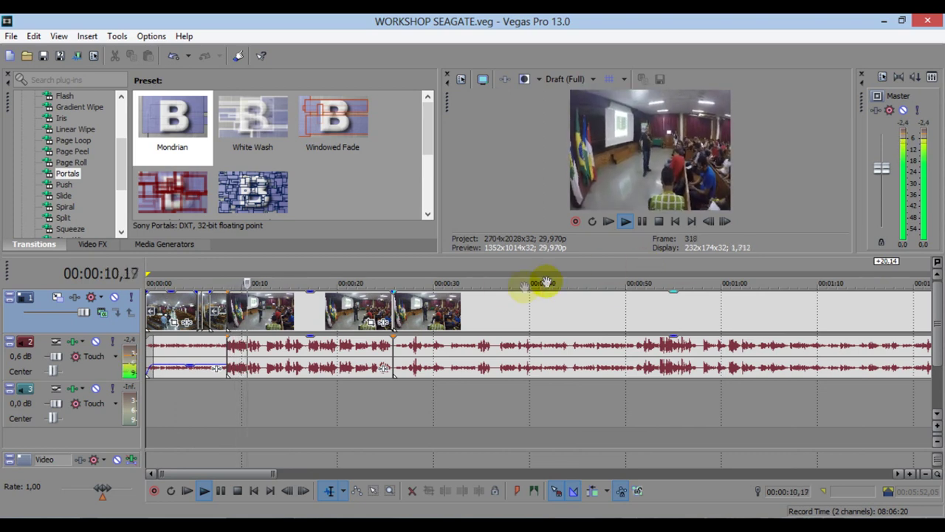
scroll(487, 289, down, 1)
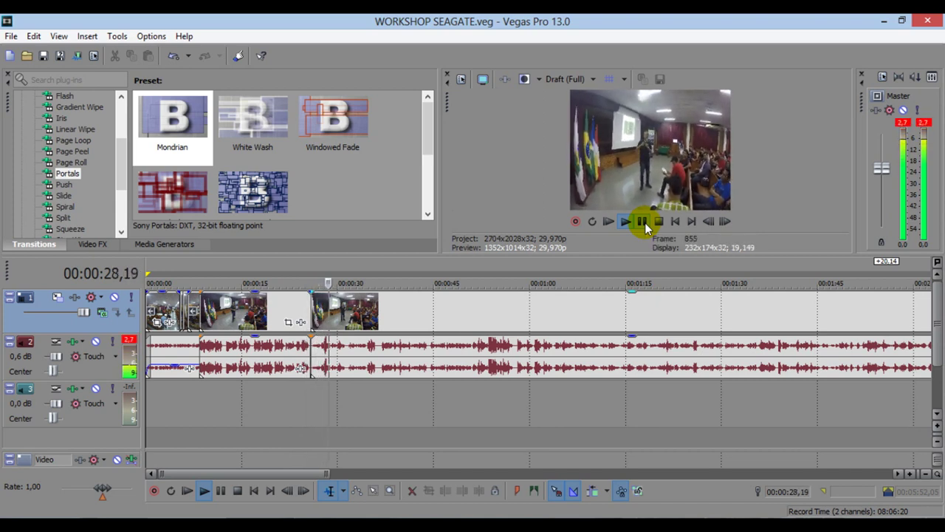
click(643, 223)
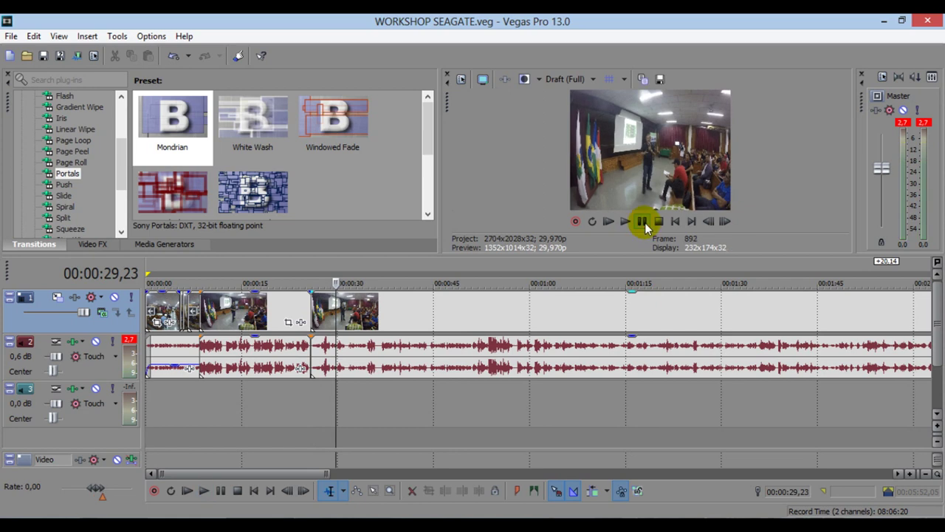
click(643, 223)
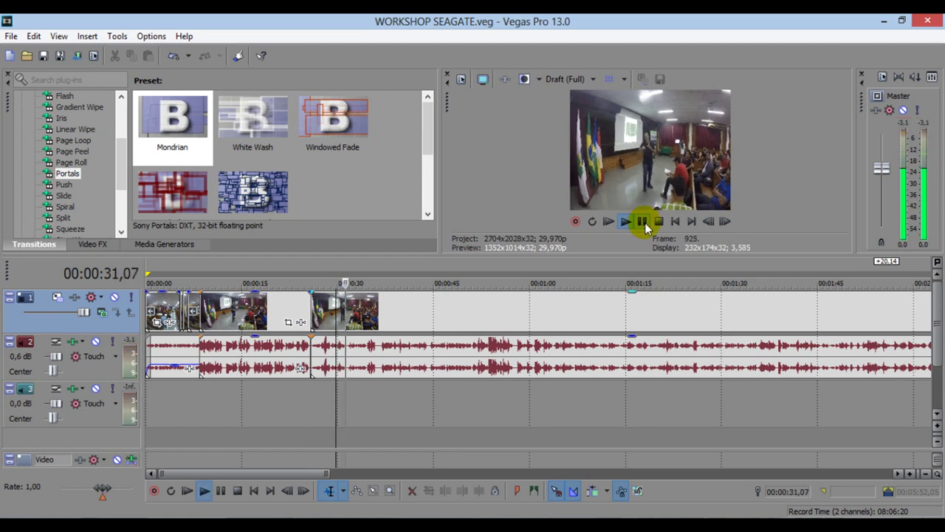
click(643, 223)
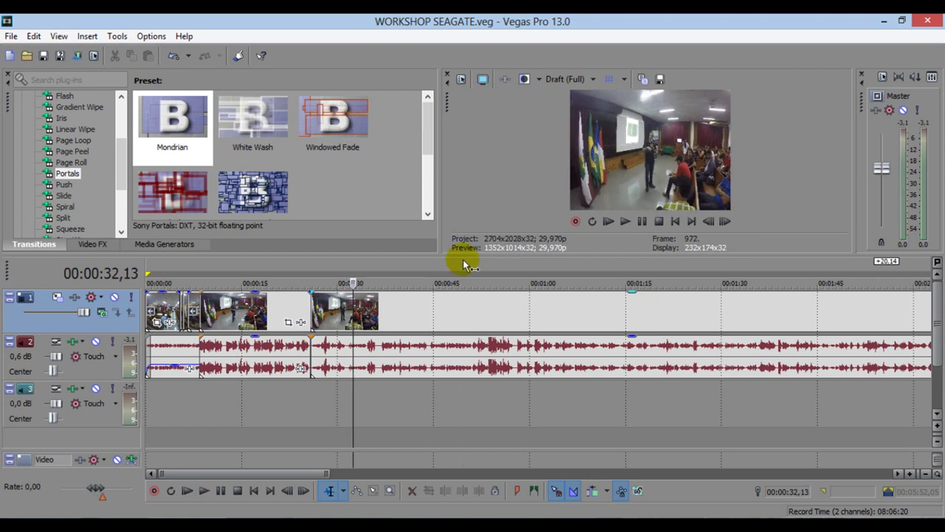
- Spot-check the picture and sound of the long talk clip at several points up to about 00:04:52
click(463, 259)
click(508, 272)
scroll(526, 278, down, 3)
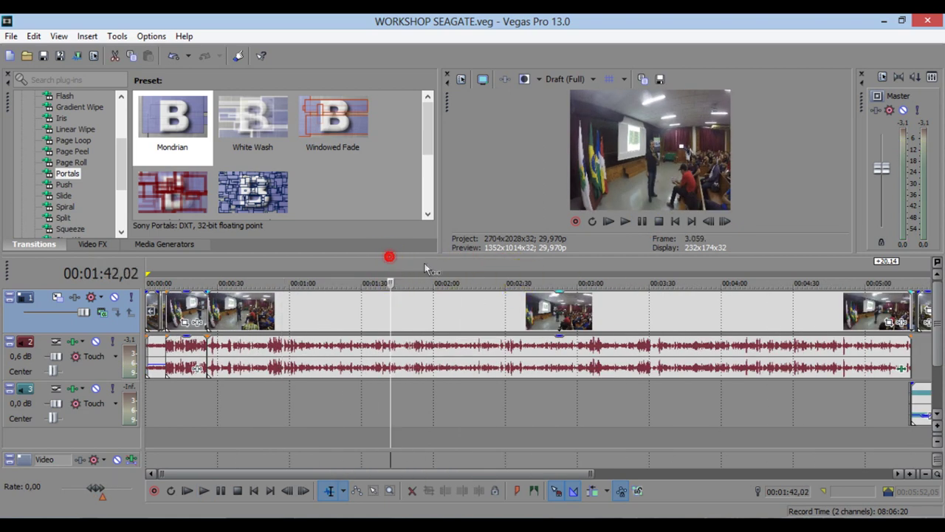
click(426, 269)
click(493, 266)
key(space)
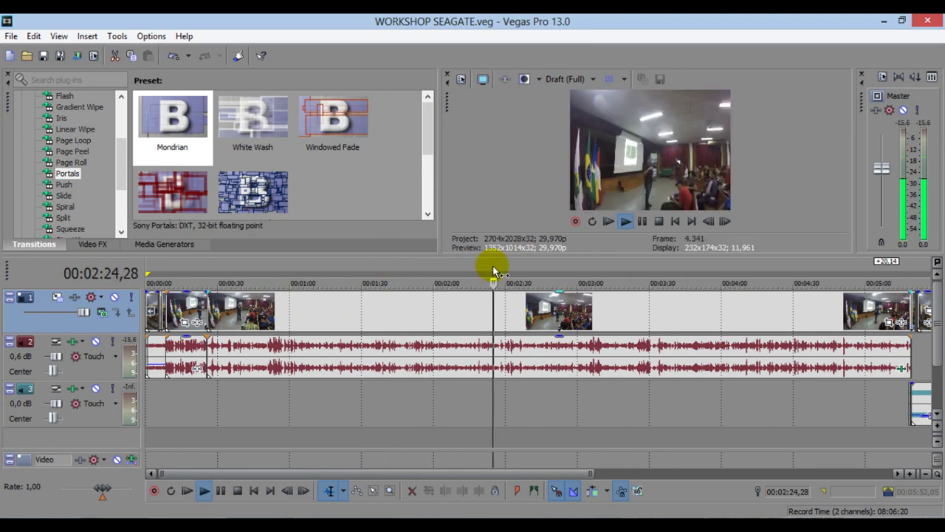
click(540, 267)
click(603, 264)
click(673, 267)
click(739, 264)
scroll(691, 271, down, 3)
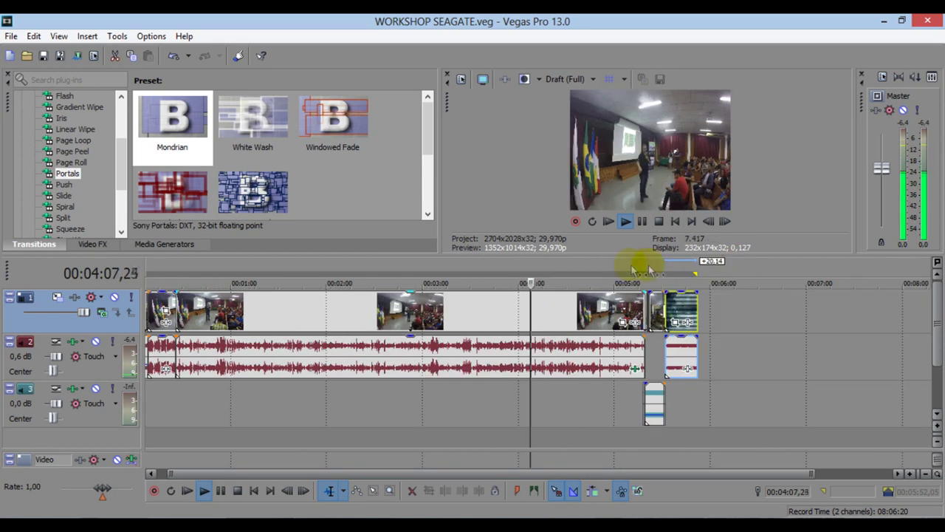
click(559, 266)
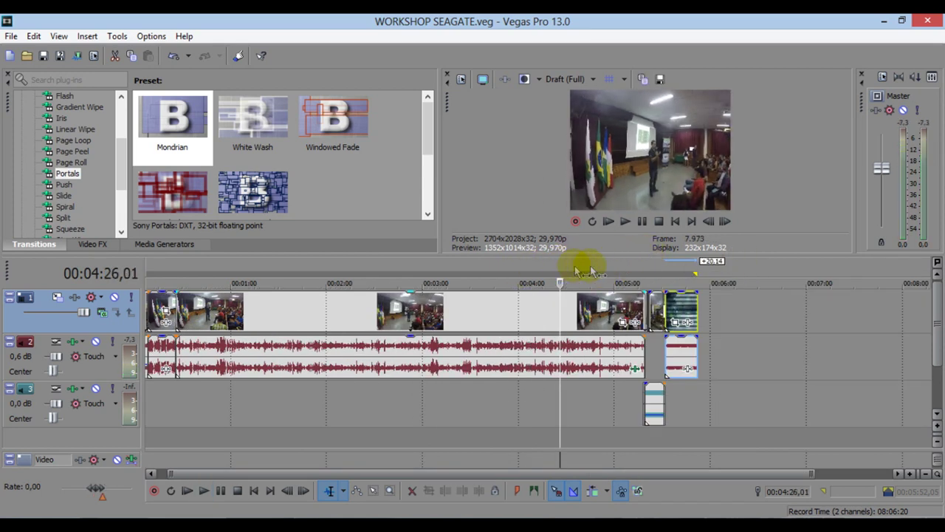
click(578, 265)
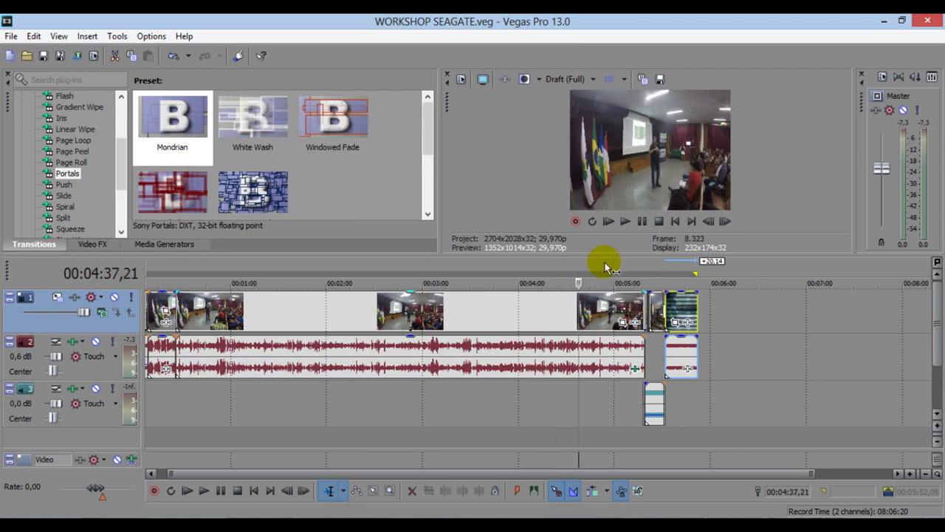
click(601, 266)
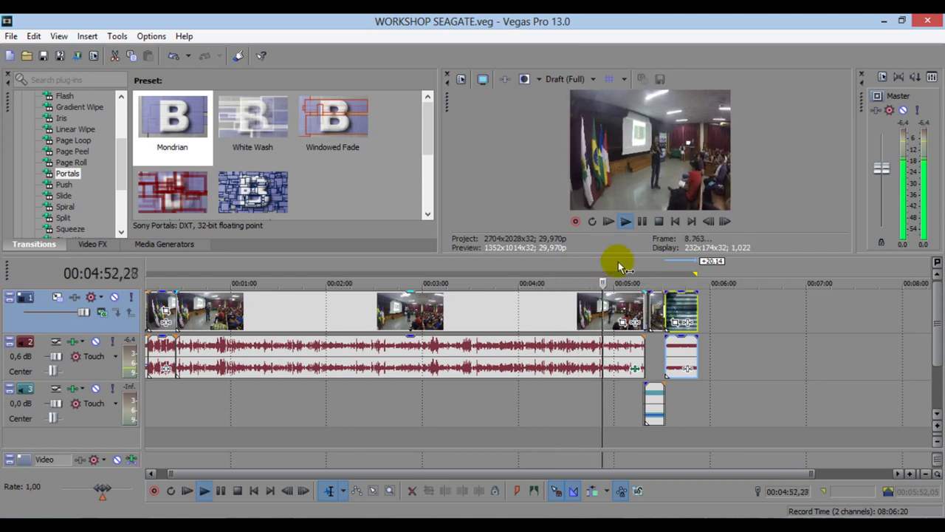
- Play the end of the talk and the closing clips with music into the FINAL 2017 outro, then pause
click(623, 265)
key(space)
click(634, 266)
scroll(657, 269, up, 4)
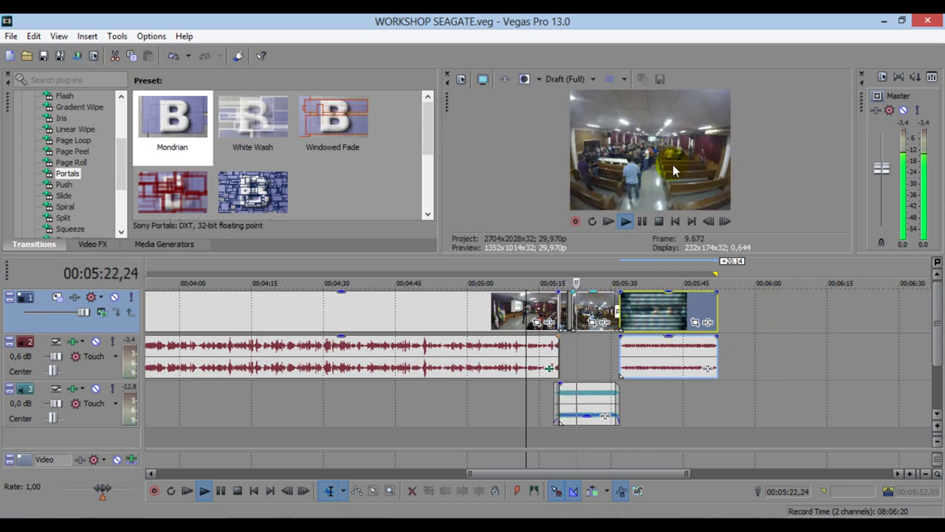
scroll(713, 268, up, 4)
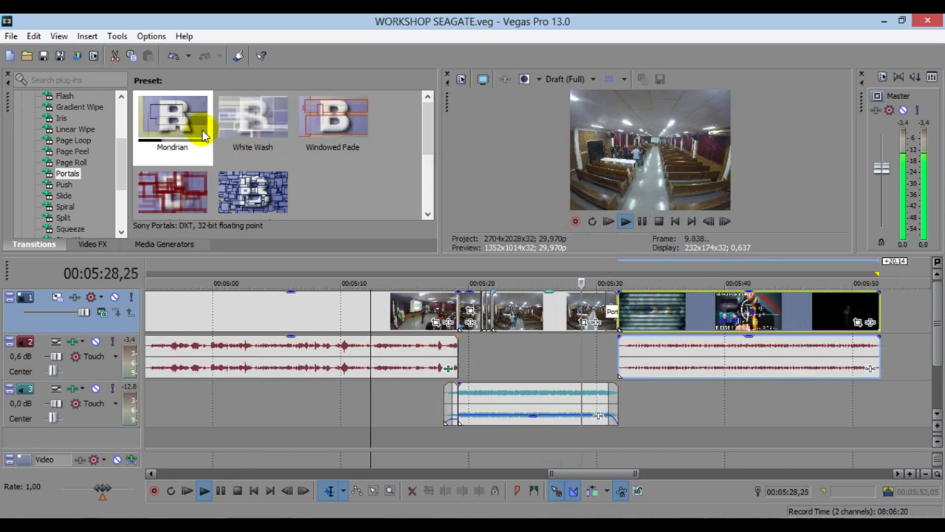
click(642, 222)
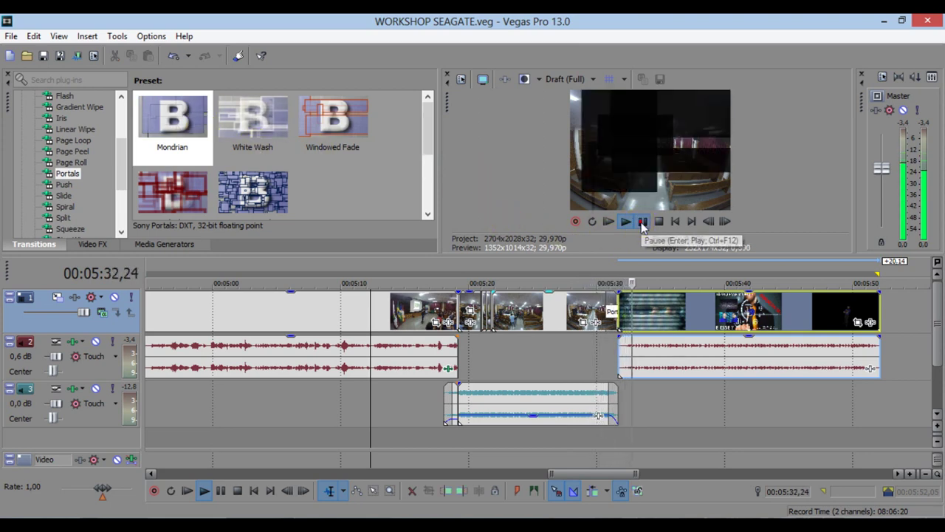
- Replay the Portals transition from about 00:05:30 to the start of the FINAL 2017 outro
scroll(632, 281, up, 4)
click(457, 264)
drag(446, 262, 440, 264)
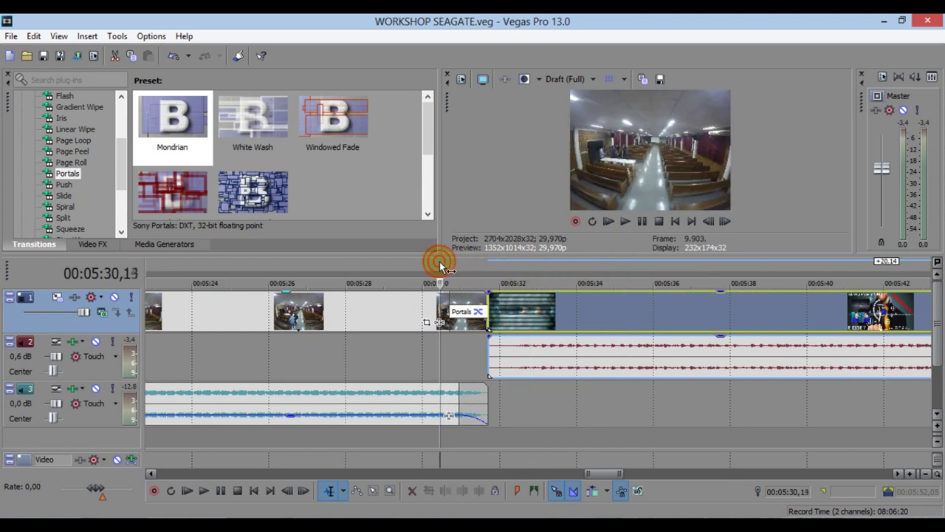
key(space)
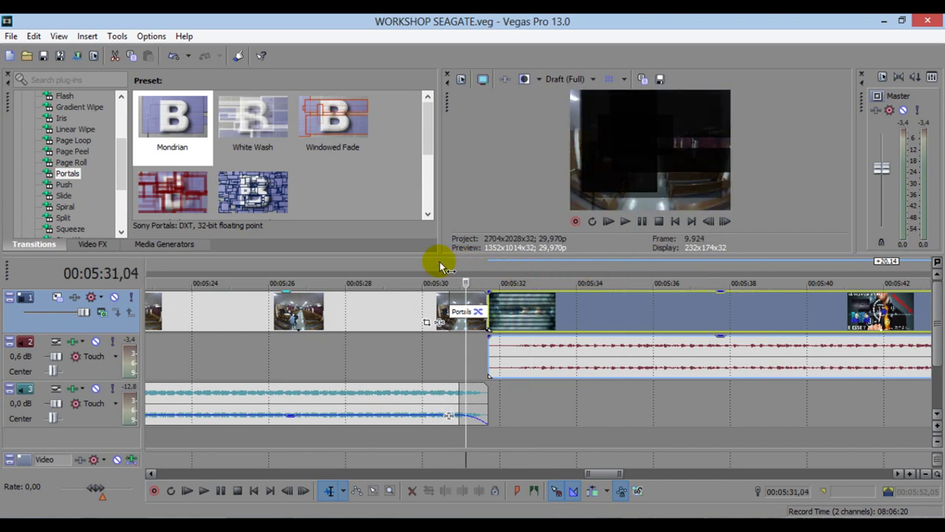
key(Left)
key(space)
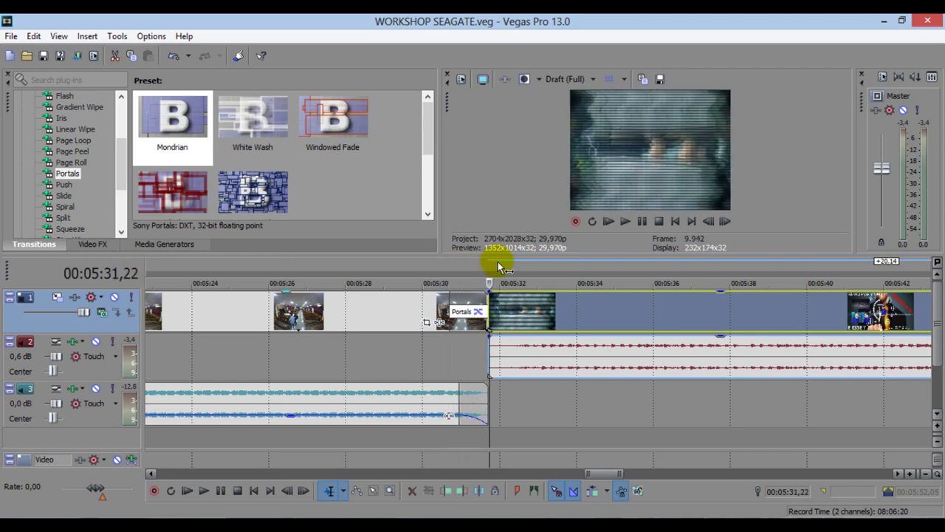
- Check the end of the FINAL 2017 outro and align the loop region's end with it at 00:05:52,05
scroll(559, 264, down, 5)
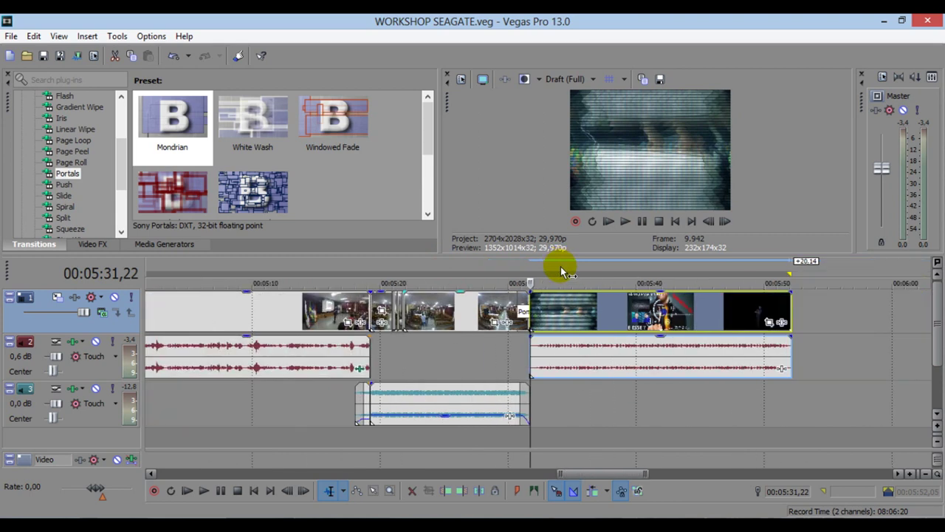
click(666, 271)
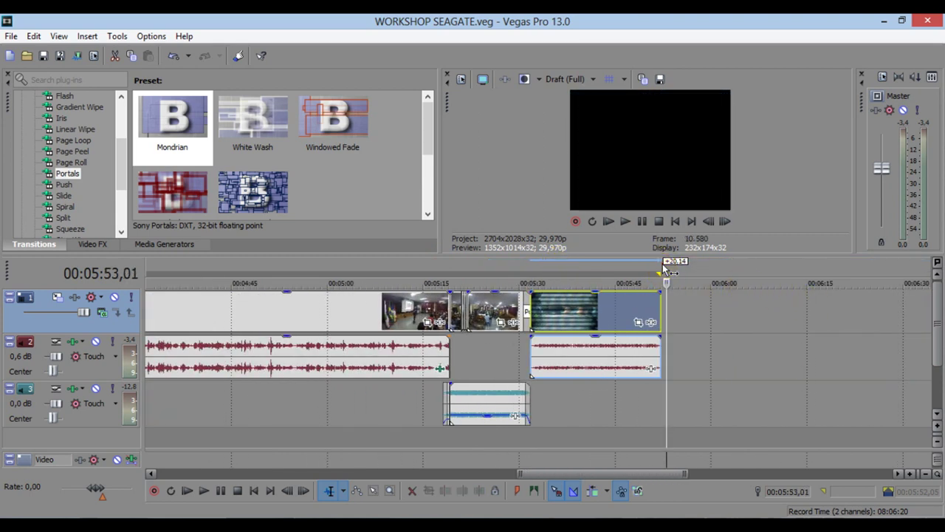
click(625, 220)
click(657, 222)
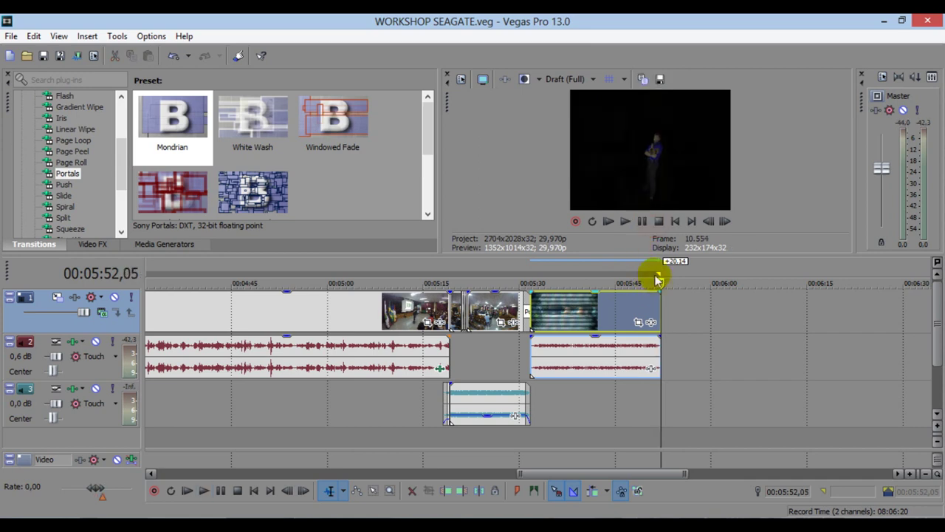
drag(659, 272, 662, 274)
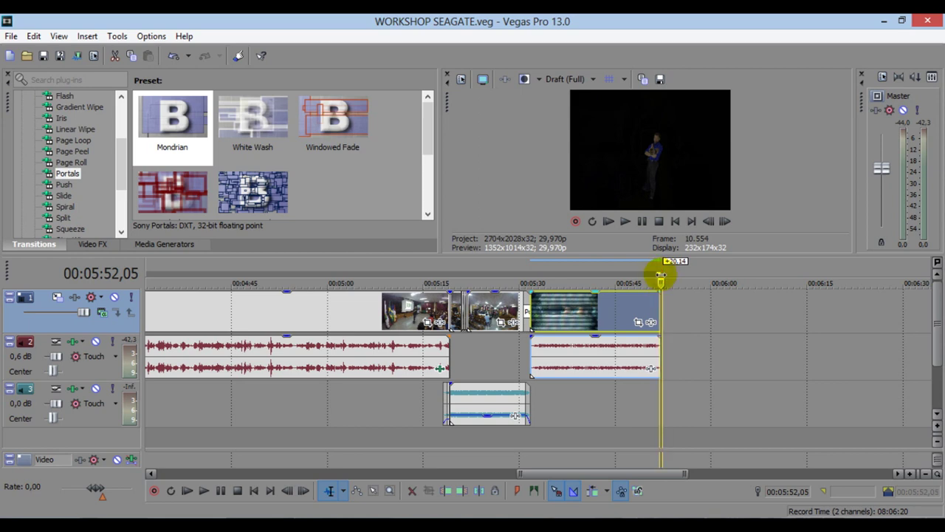
scroll(347, 285, down, 6)
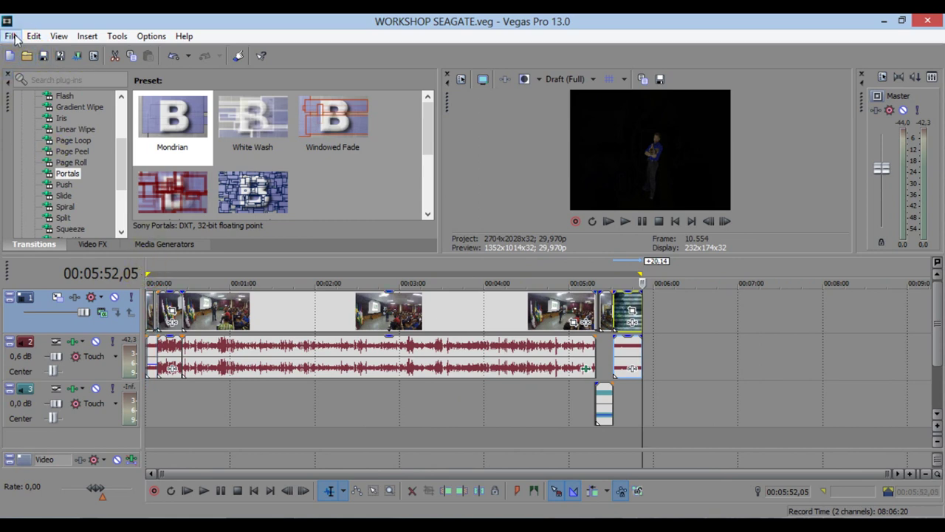
- Open the Render As settings for WORKSHOP SEAGATE.wmv with the 8 Mbps HD 1080-30p Video template and Render loop region only
click(11, 36)
click(65, 141)
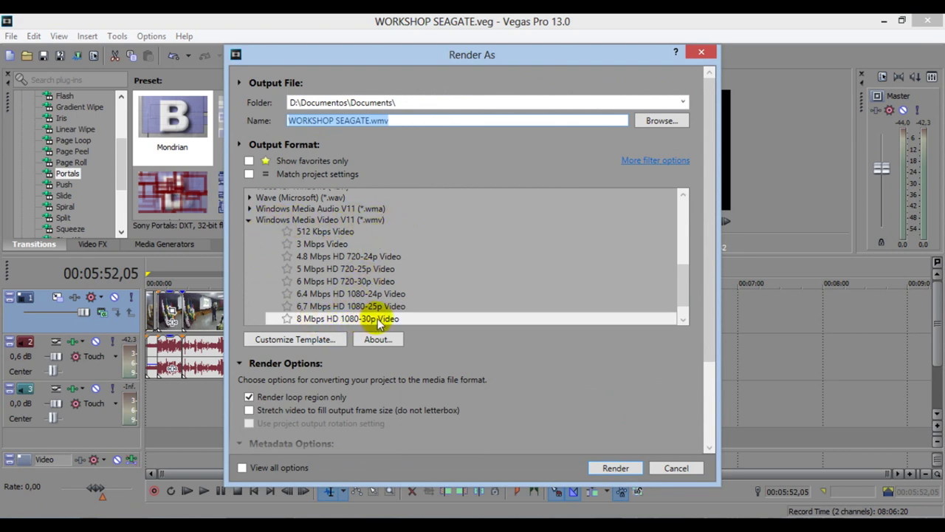
scroll(365, 322, down, 1)
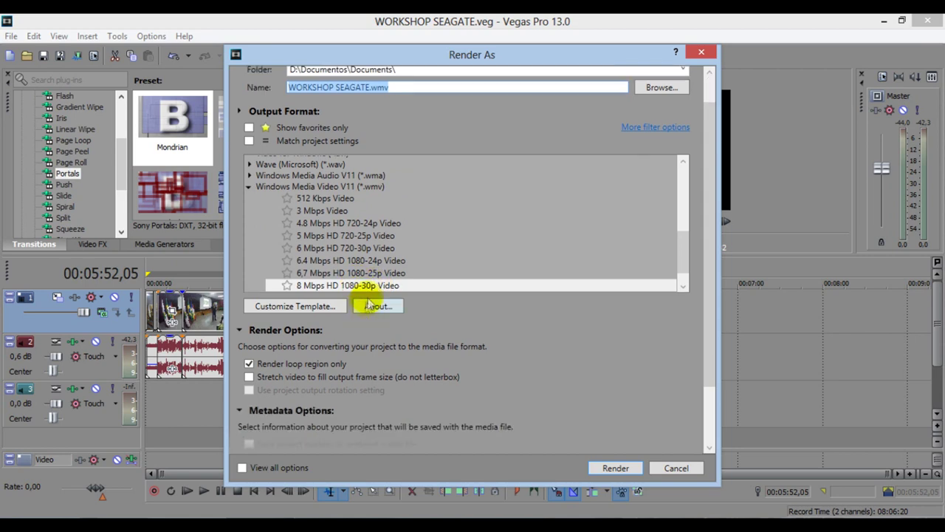
- Examine the frame rate choices in the 8 Mbps HD 1080-30p template's custom video settings, then cancel without changes
click(328, 306)
click(392, 427)
click(473, 287)
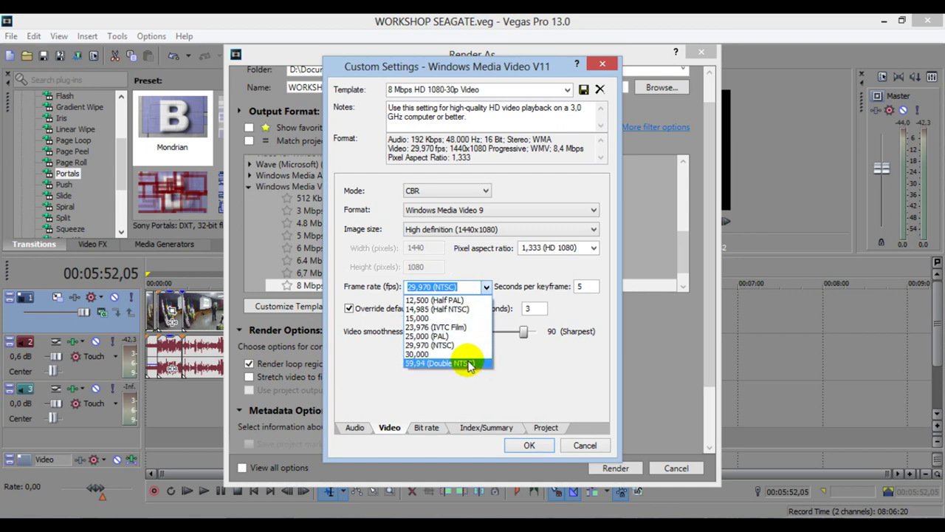
click(591, 446)
click(591, 446)
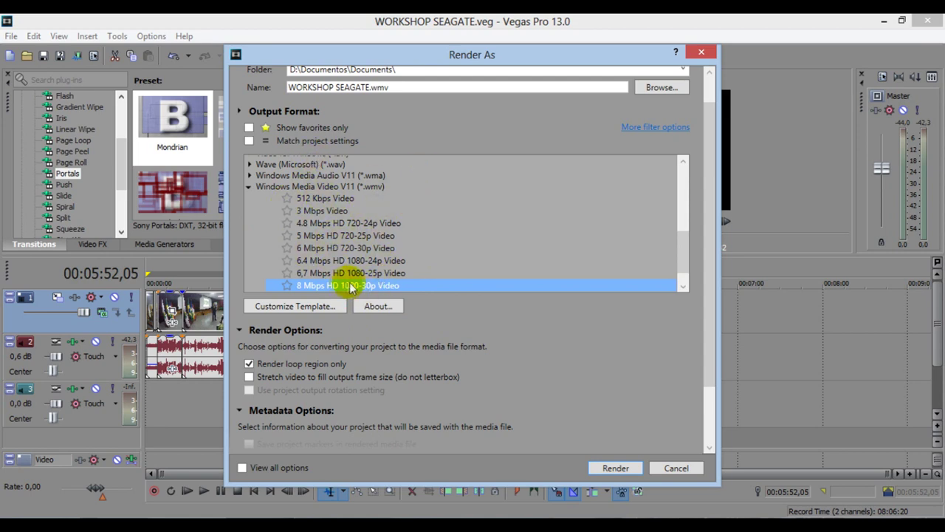
- Render the loop region to WORKSHOP SEAGATE.wmv and wait for the render to complete
click(617, 468)
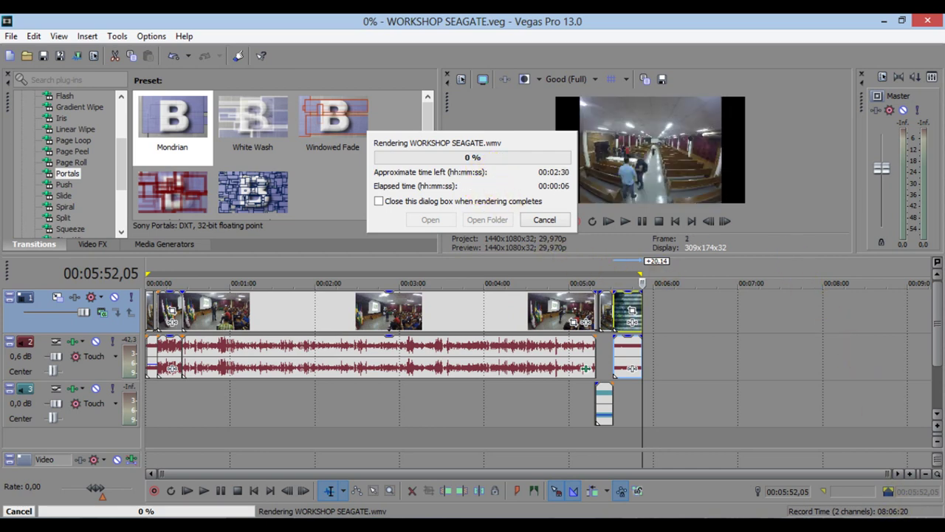
mouse_move(934, 517)
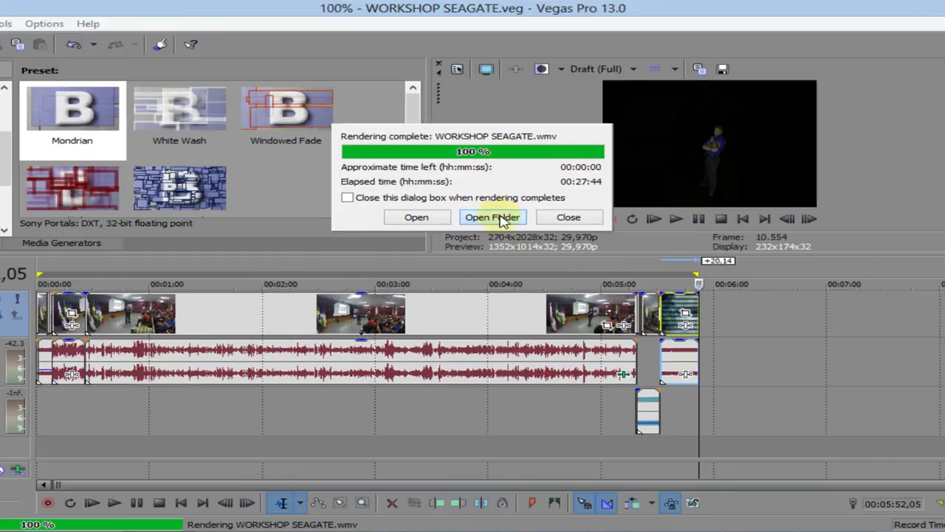
- Open the render's output folder and play the WORKSHOP SEAGATE video in full screen
click(488, 219)
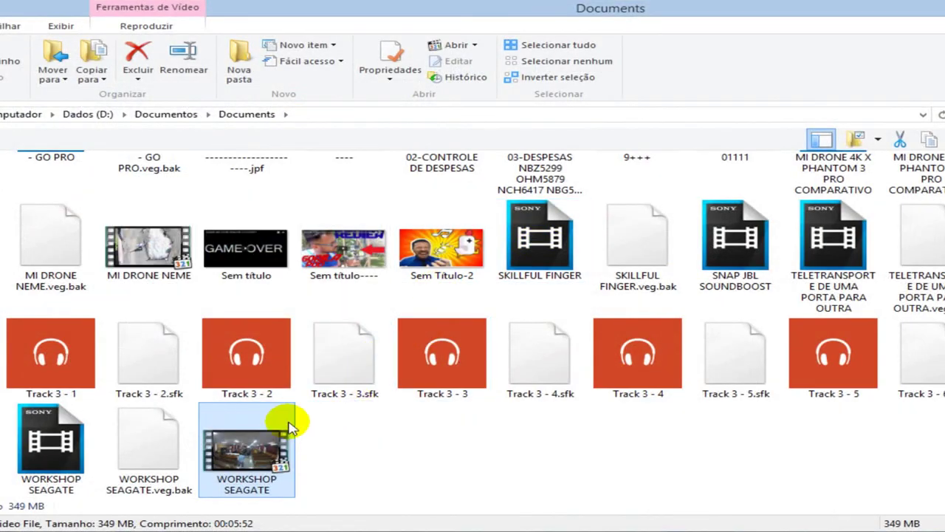
double_click(247, 454)
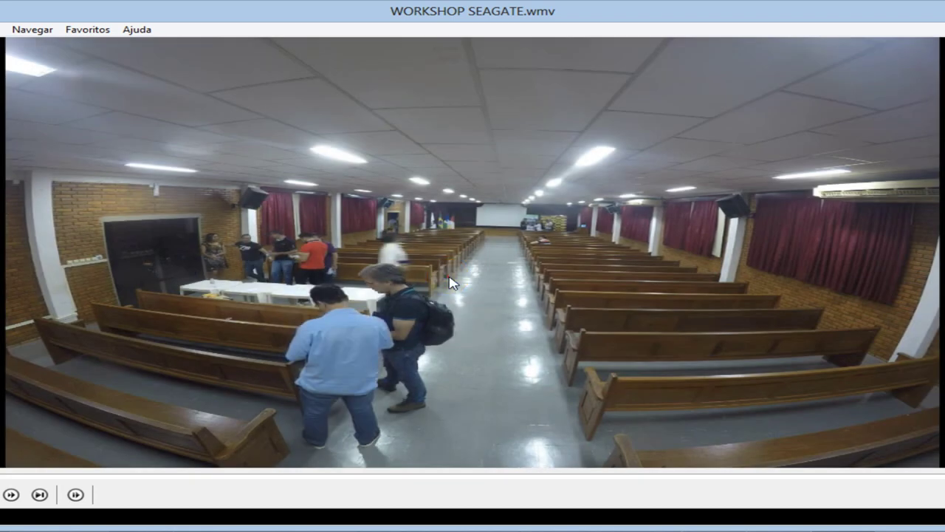
double_click(448, 272)
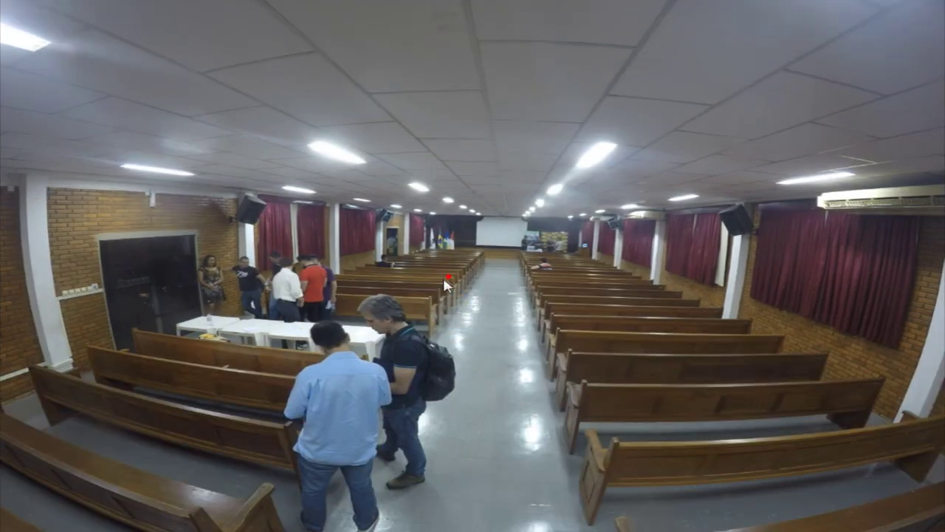